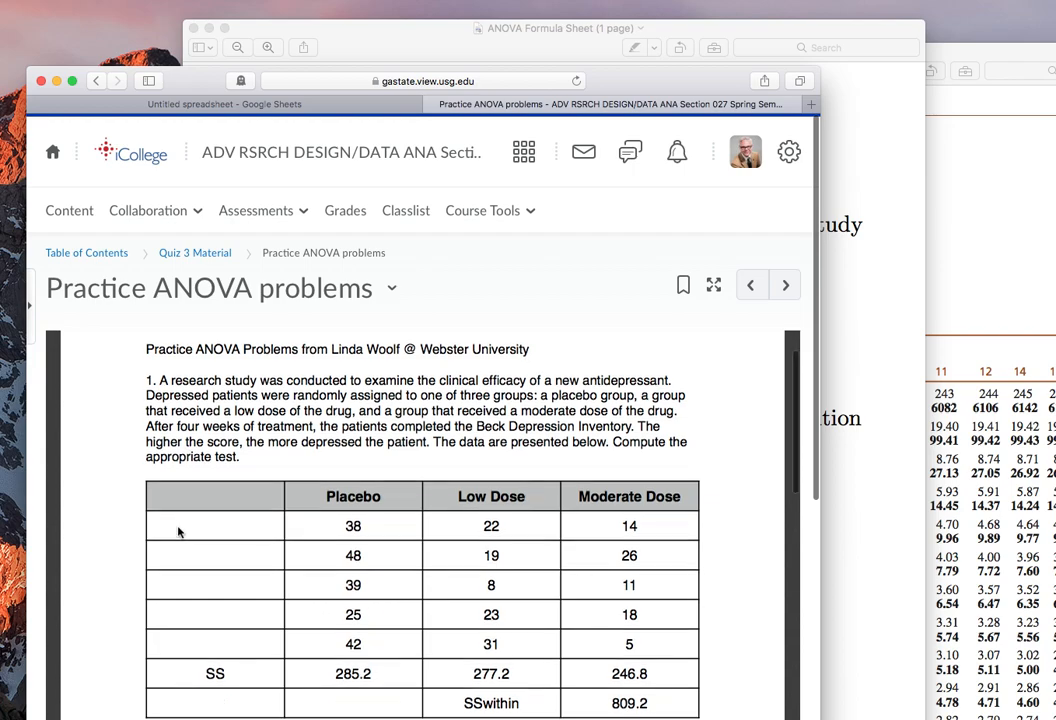
# Read the first practice ANOVA problem and its dose-group data table, then return to the untitled Google Sheets spreadsheet.
pyautogui.scroll(-1, 178, 533)
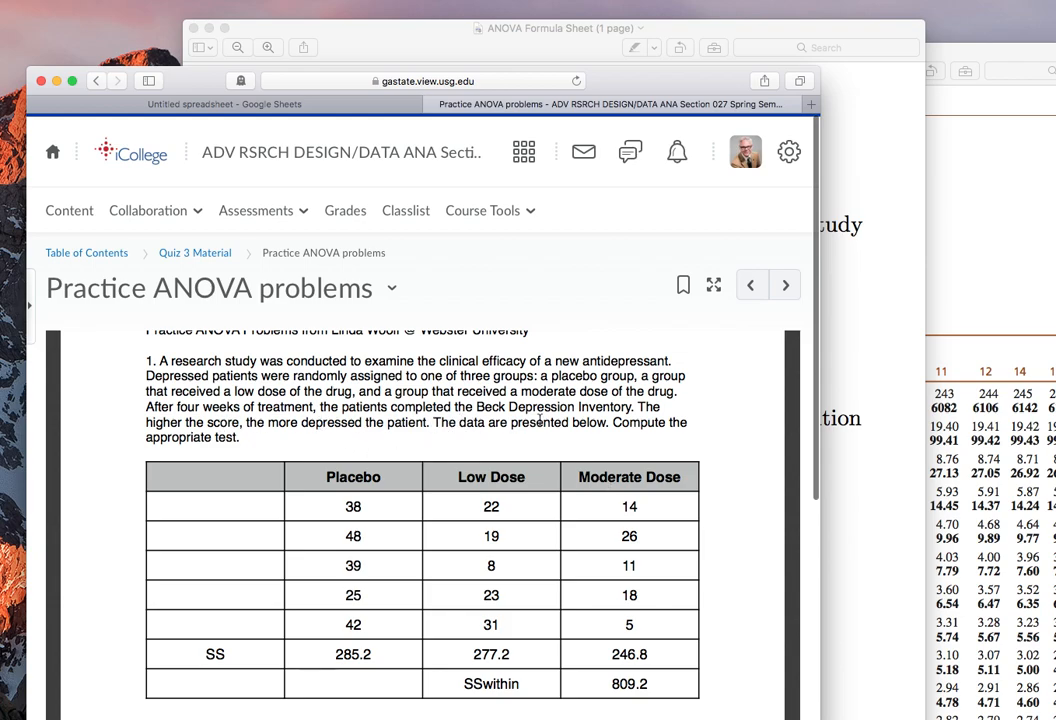
pyautogui.scroll(-2, 305, 447)
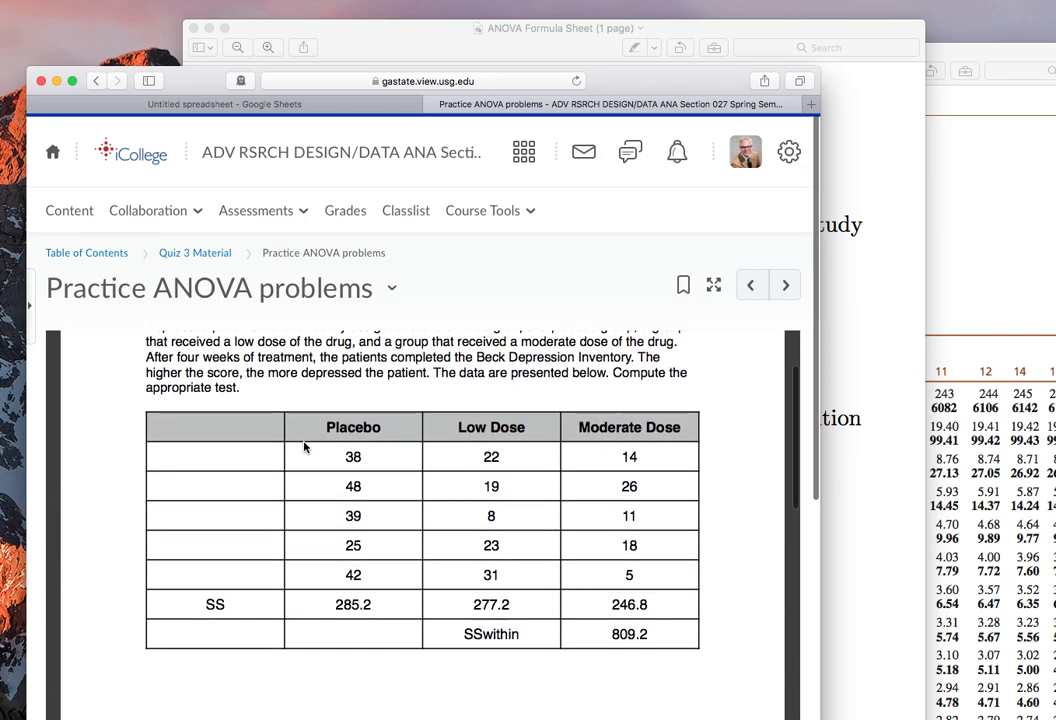
pyautogui.scroll(2, 305, 447)
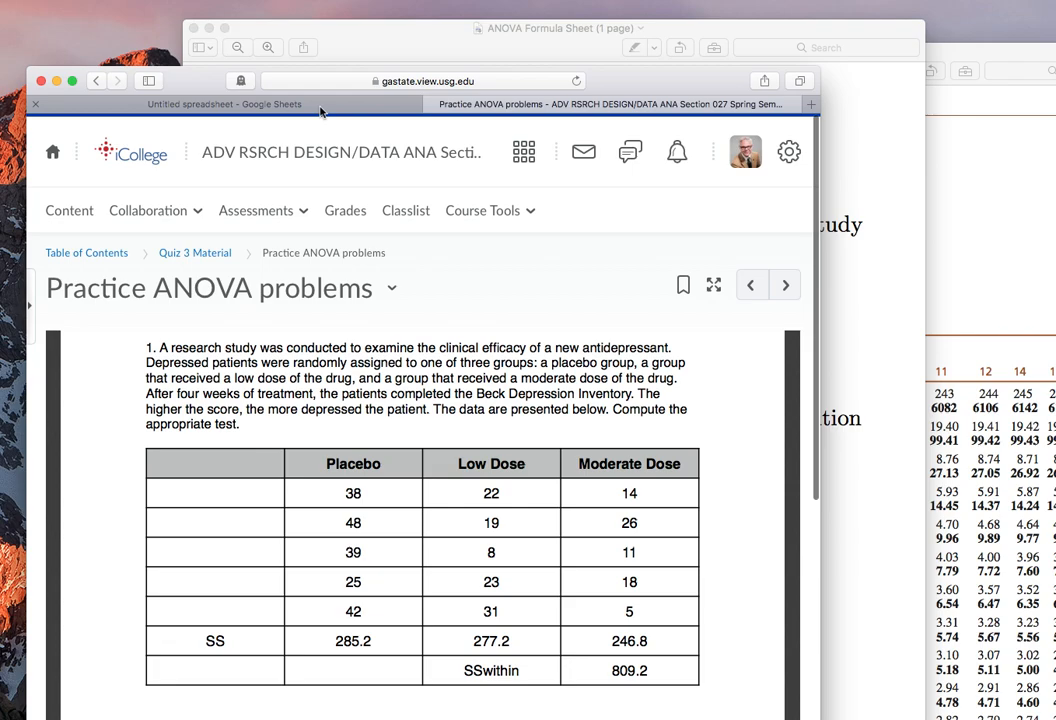
pyautogui.click(224, 104)
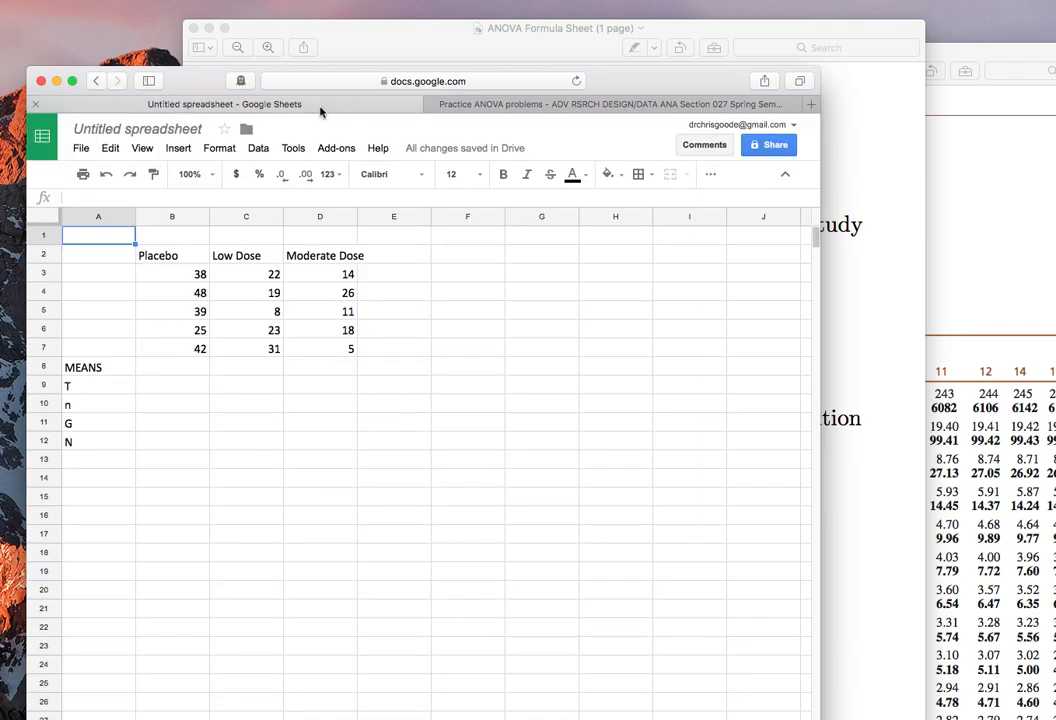
# Calculate the Placebo group's mean in cell B8 with =average(B3:B7).
pyautogui.click(165, 365)
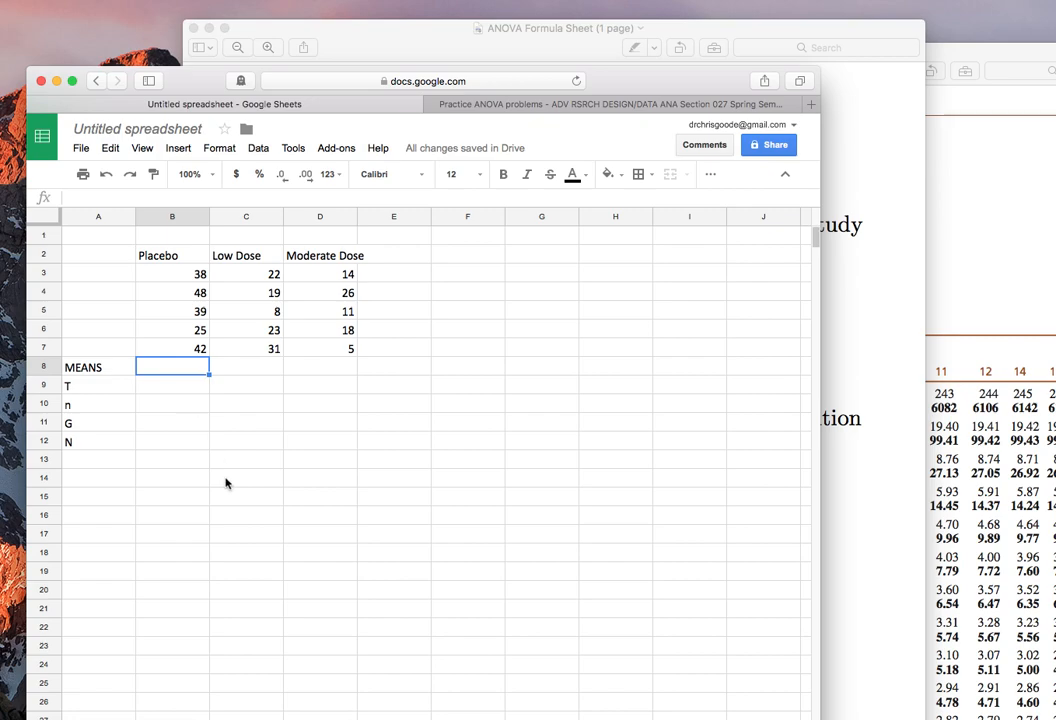
pyautogui.write('=')
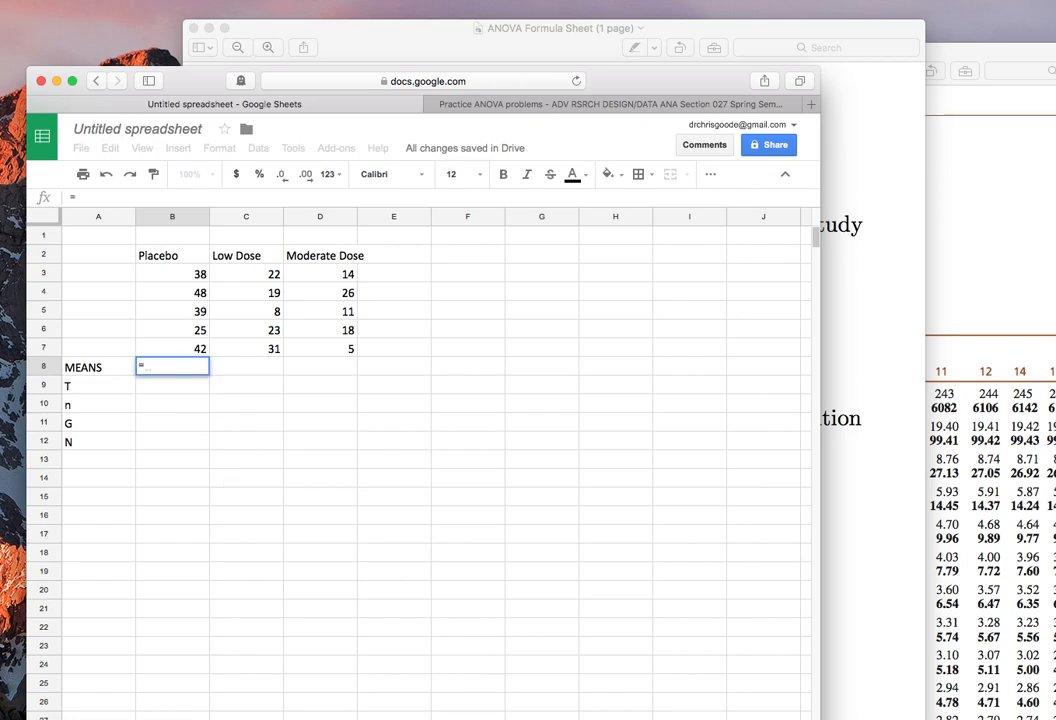
pyautogui.write('average(')
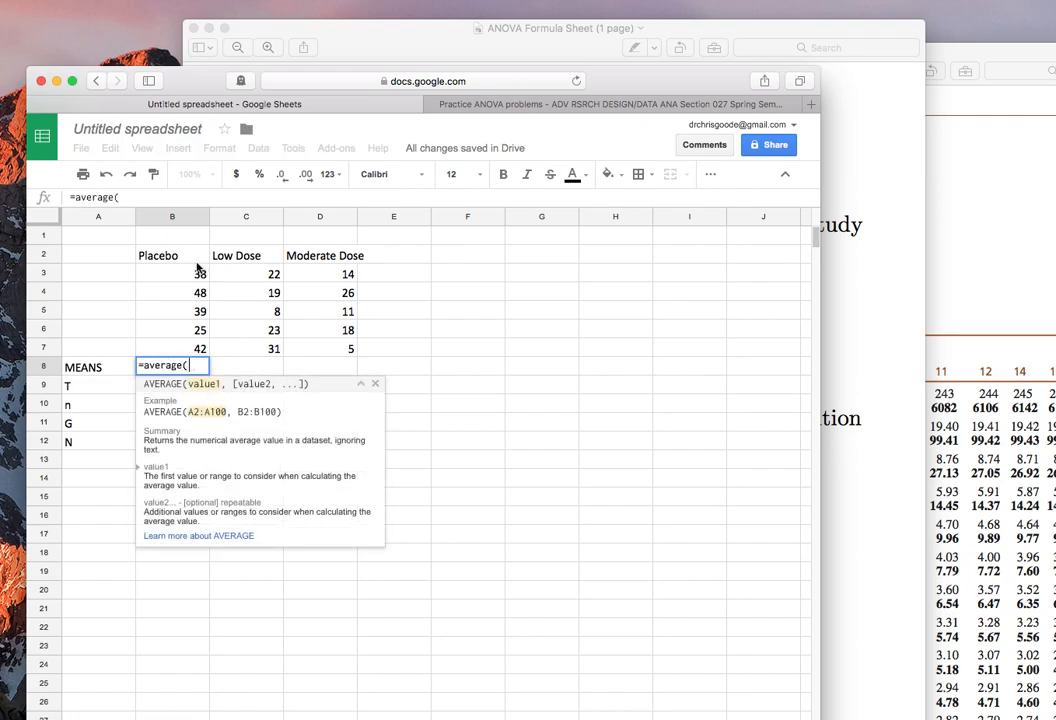
pyautogui.moveTo(198, 268); pyautogui.dragTo(184, 354)
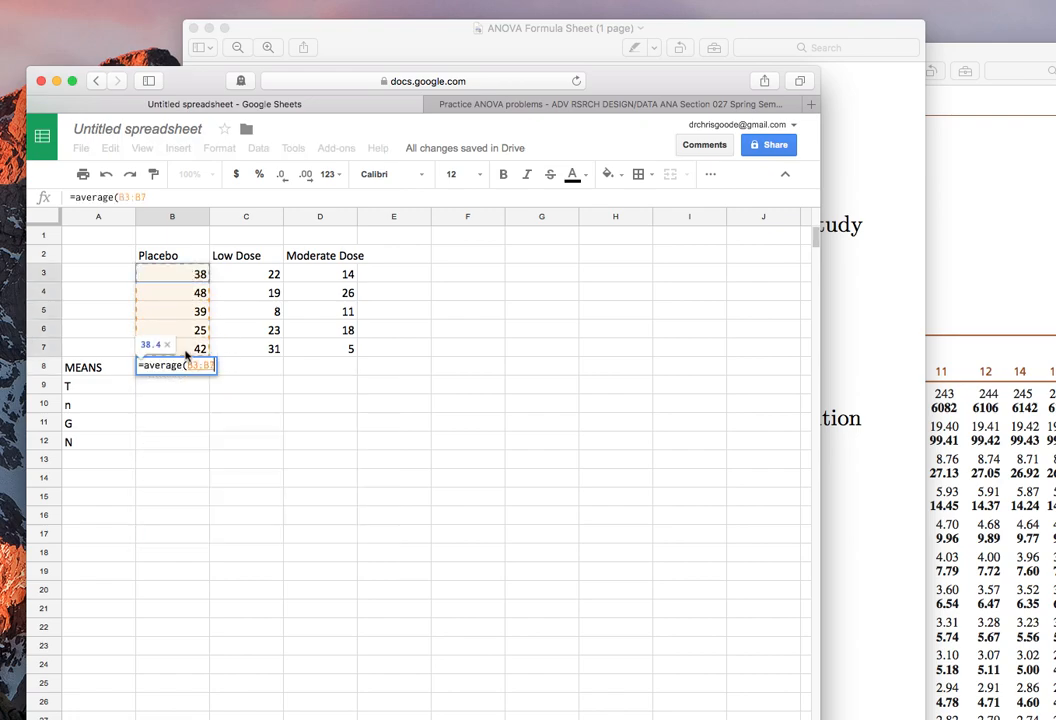
pyautogui.press('Return')
# Copy the Placebo mean formula across to the Low Dose and Moderate Dose columns in row 8.
pyautogui.press('Up')
pyautogui.press('super+c')
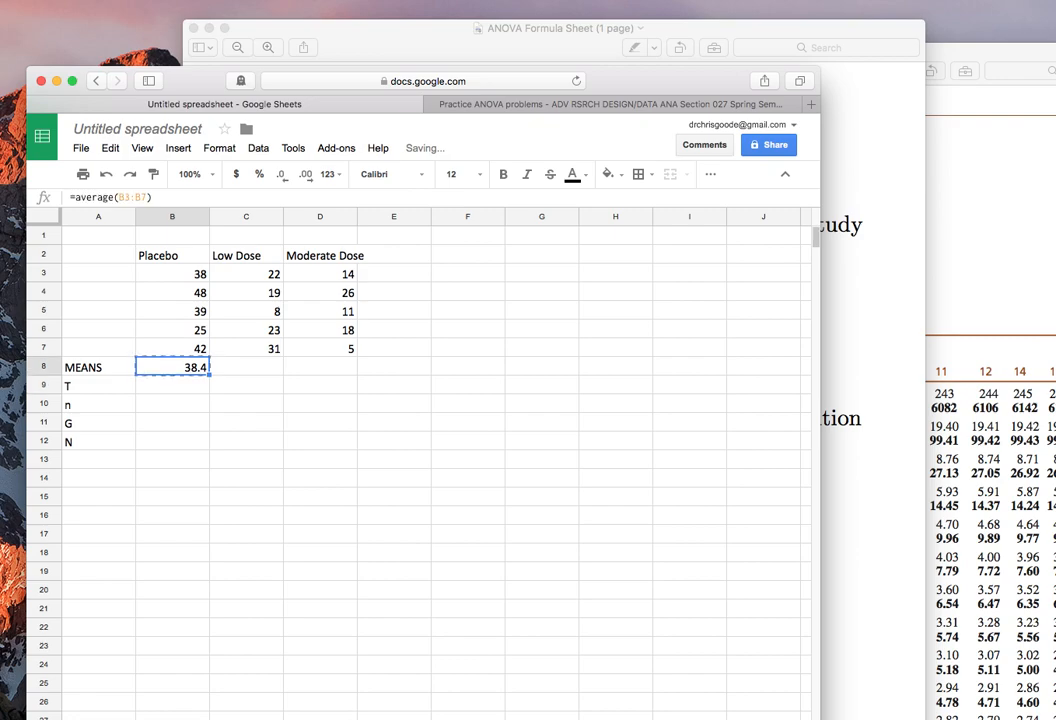
pyautogui.hotkey('shift', 'Right')
pyautogui.hotkey('shift', 'Right')
pyautogui.press('super+v')
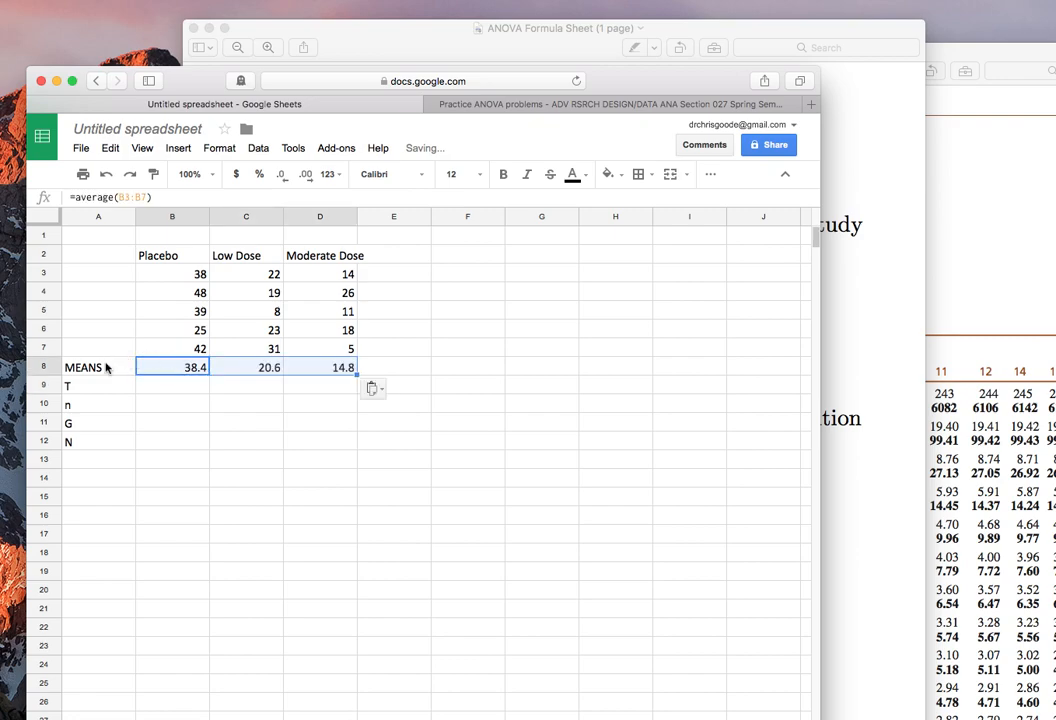
# Make the summary block A8:D12, from the MEANS row to the N row, bold and right-aligned.
pyautogui.press('Left')
pyautogui.keyDown('shift'); pyautogui.click(329, 411); pyautogui.keyUp('shift')
pyautogui.moveTo(329, 419); pyautogui.dragTo(337, 441)
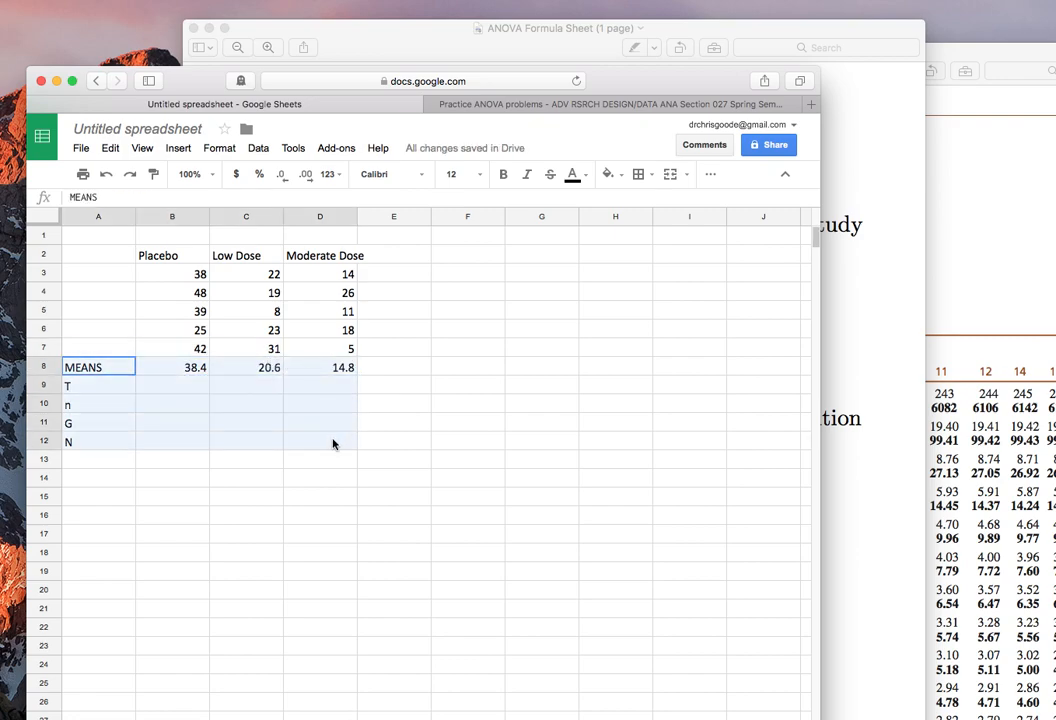
pyautogui.press('super+b')
pyautogui.click(710, 174)
pyautogui.click(472, 202)
pyautogui.click(517, 228)
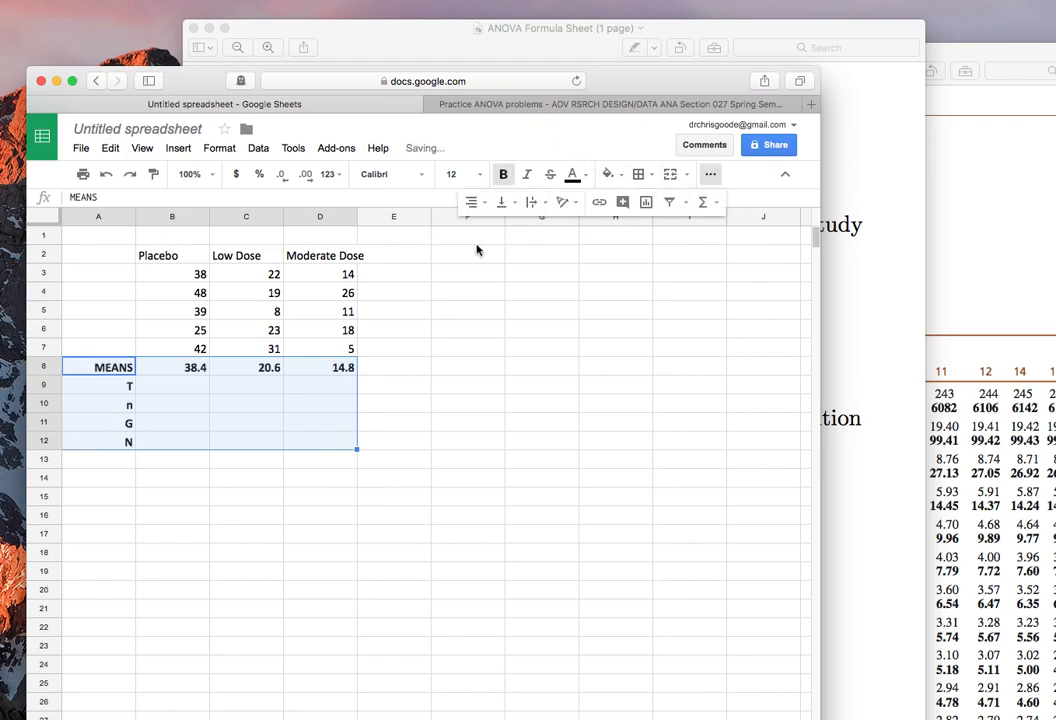
pyautogui.click(94, 461)
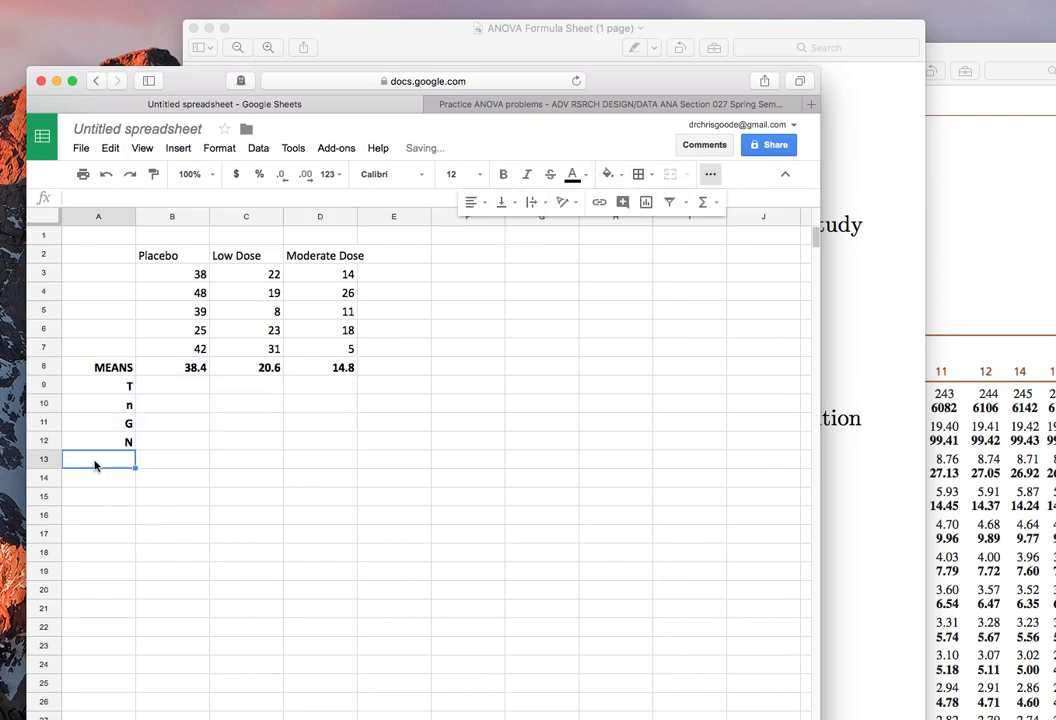
pyautogui.click(489, 390)
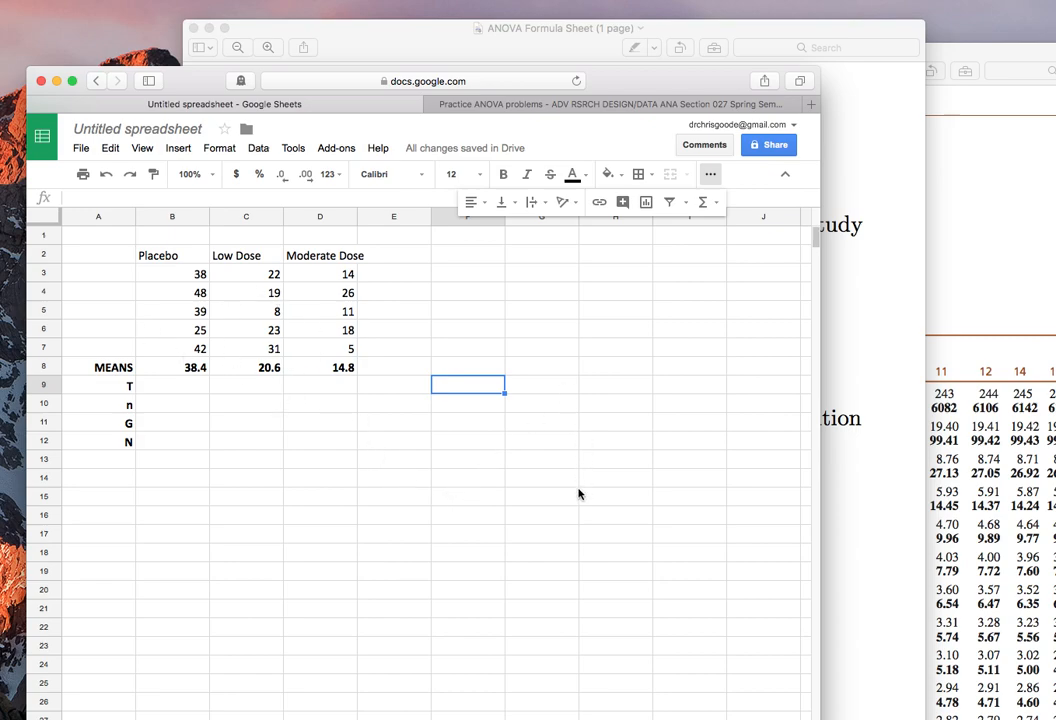
pyautogui.click(392, 257)
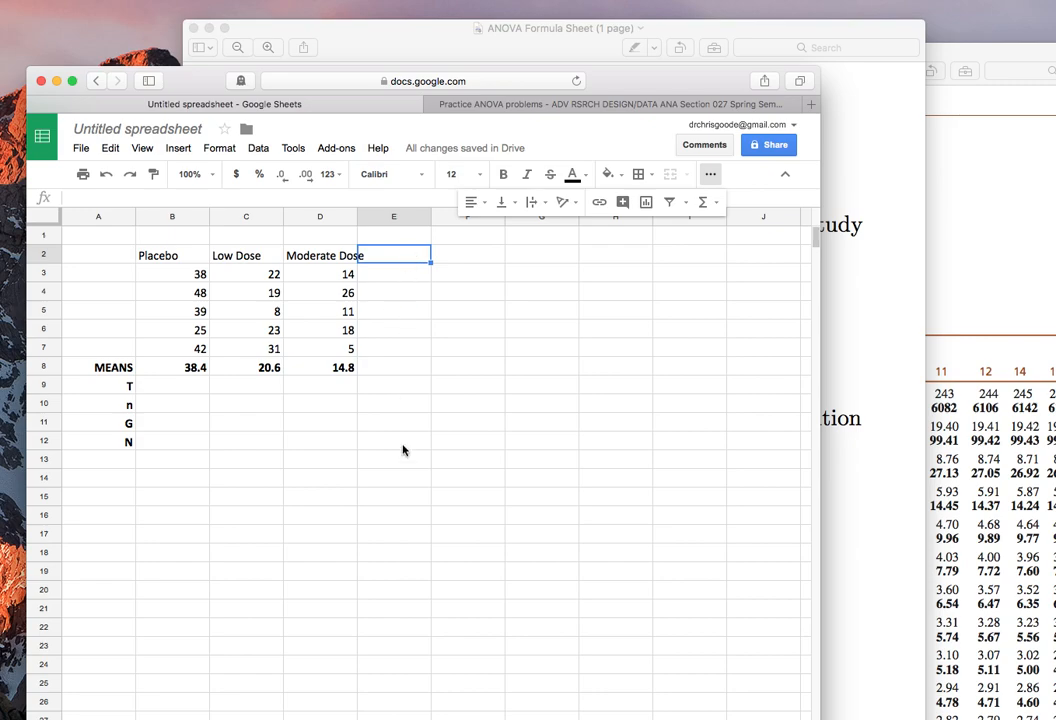
# Add the row label SS in cell A13, directly below N.
pyautogui.click(93, 459)
pyautogui.write('SS')
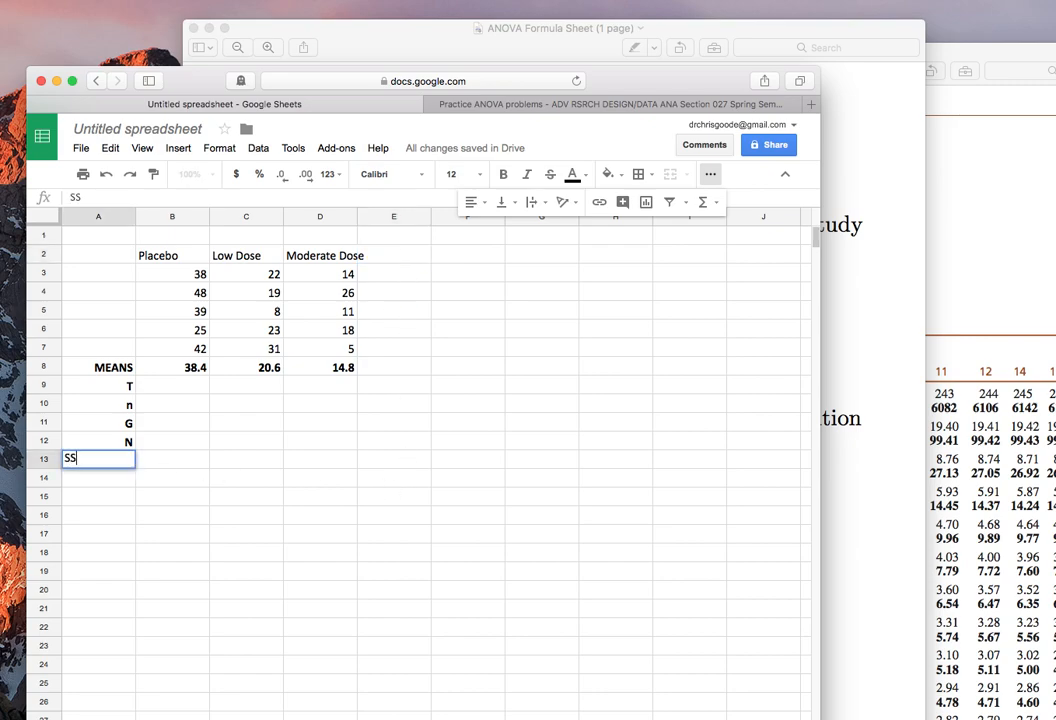
pyautogui.press('Return')
pyautogui.press('Up')
pyautogui.press('super+v')
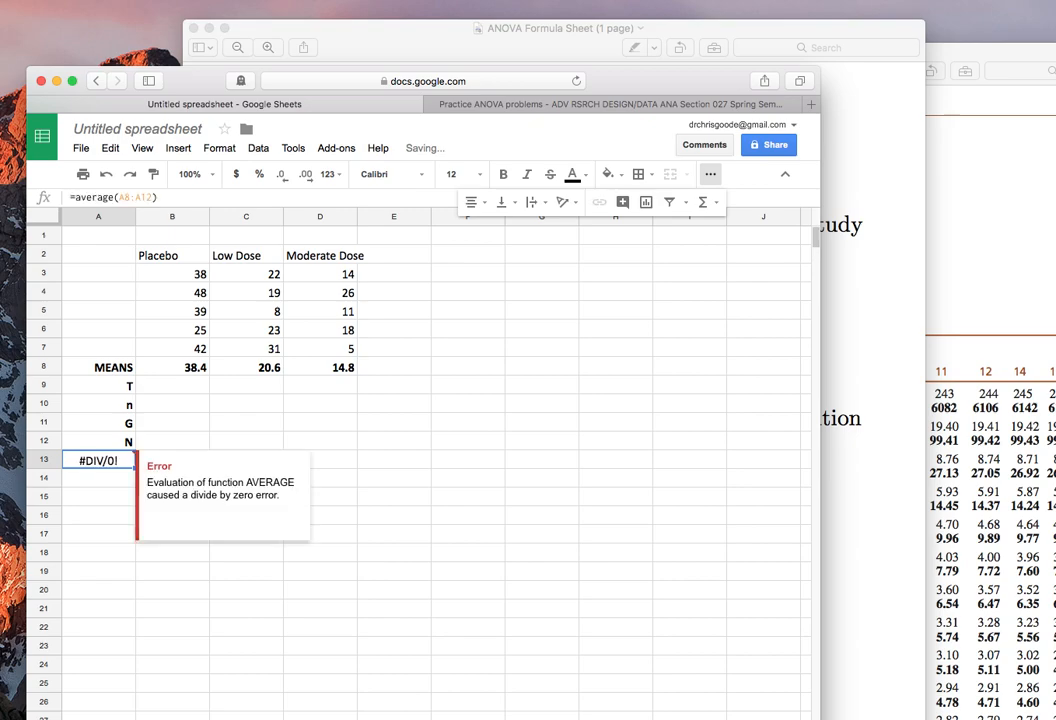
pyautogui.write('SS')
pyautogui.press('Return')
pyautogui.press('Up')
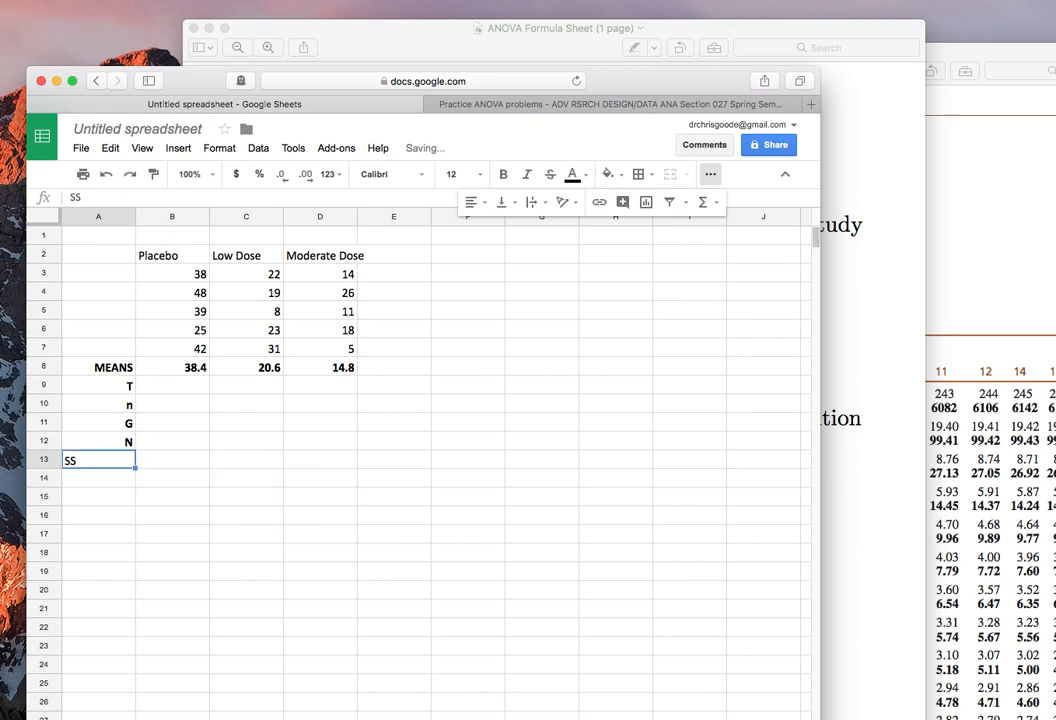
# Make the SS label in A13 bold and right-aligned to match the other row labels.
pyautogui.press('super+b')
pyautogui.click(472, 202)
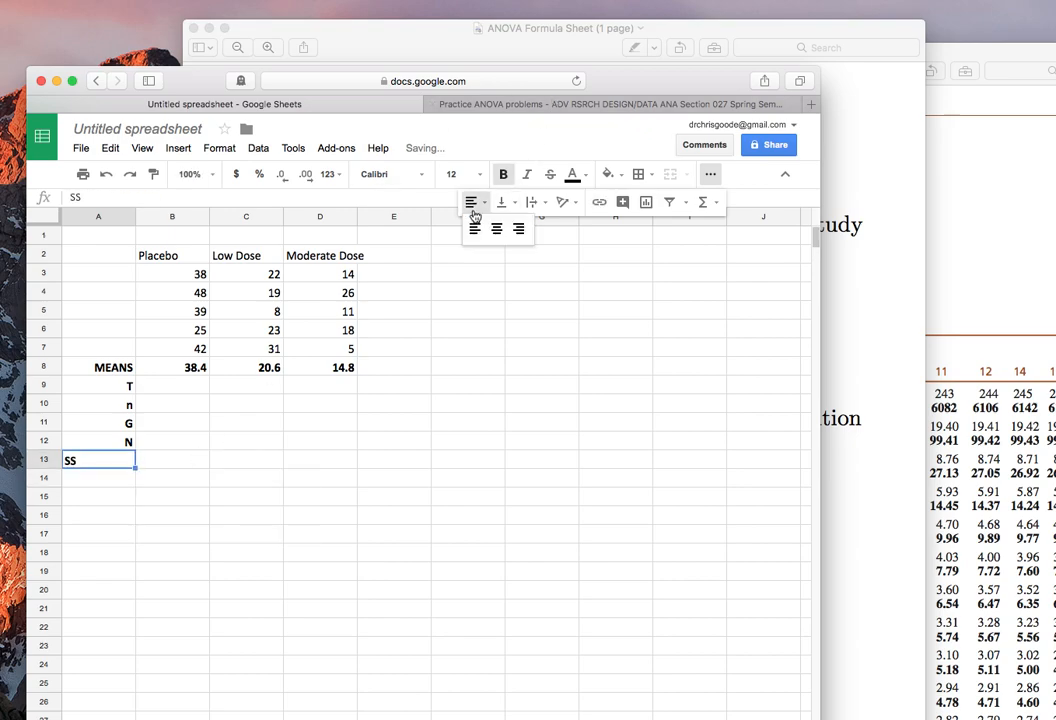
pyautogui.click(514, 229)
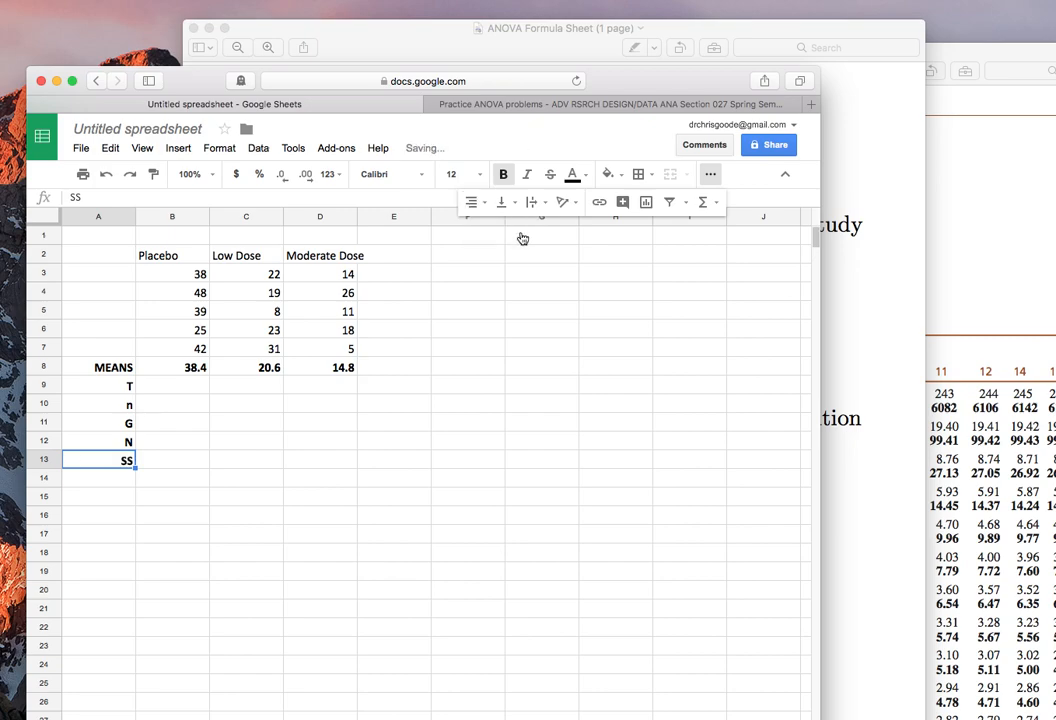
pyautogui.click(519, 499)
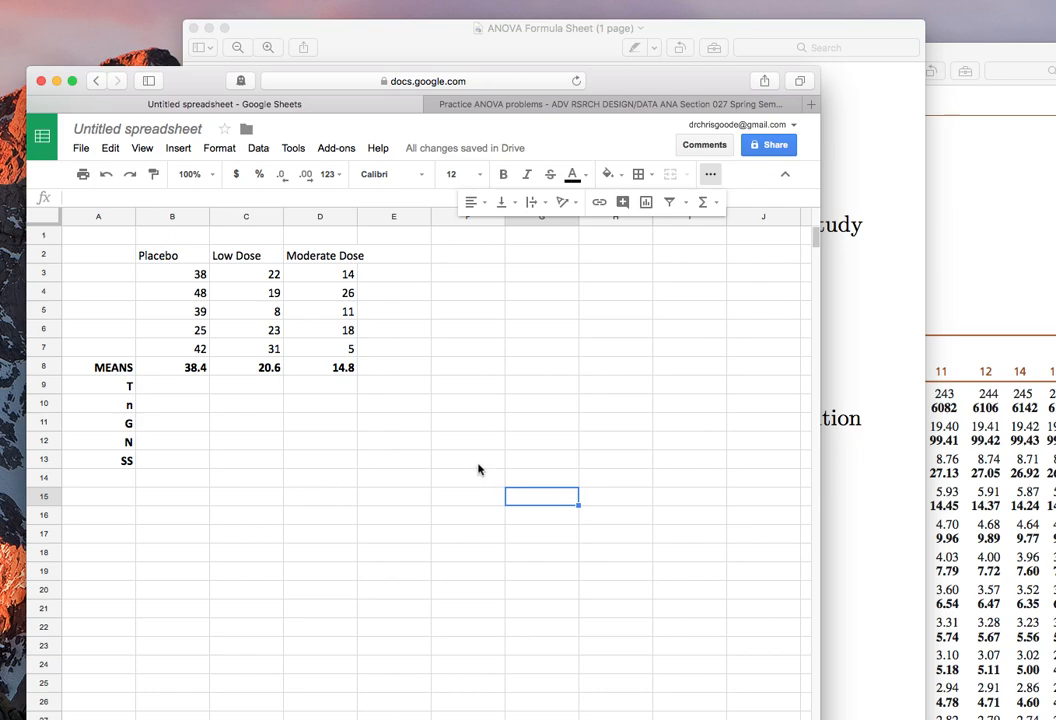
# Write the null hypothesis in cell A15 as "1 HO = μ1=μ2=μ3".
pyautogui.click(88, 499)
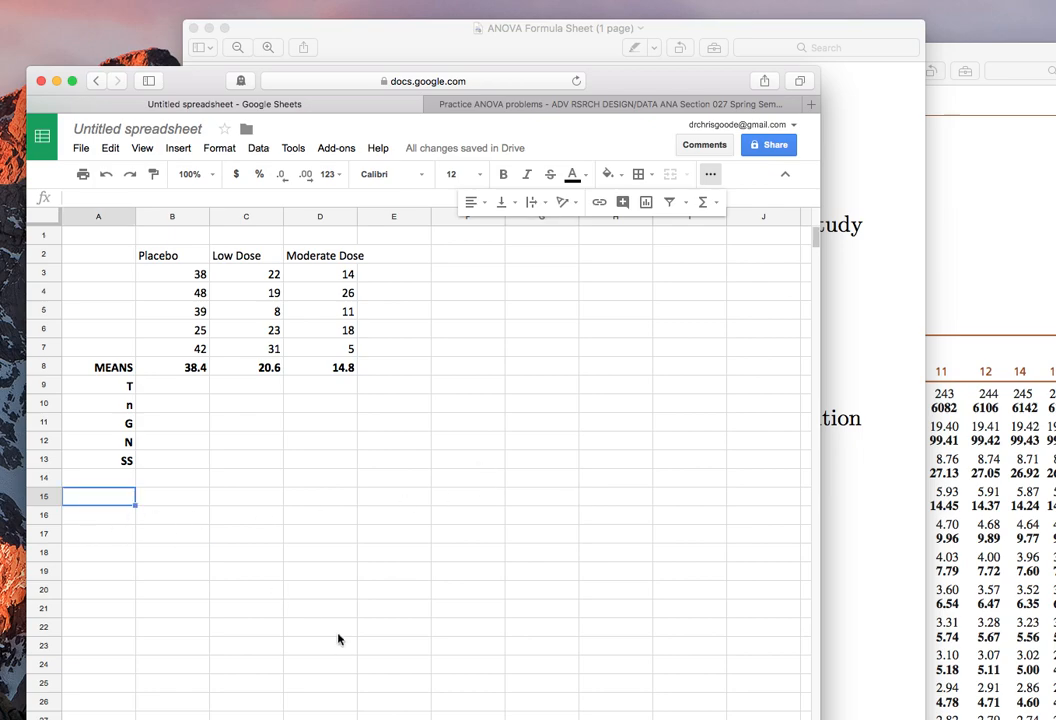
pyautogui.write('1 HO')
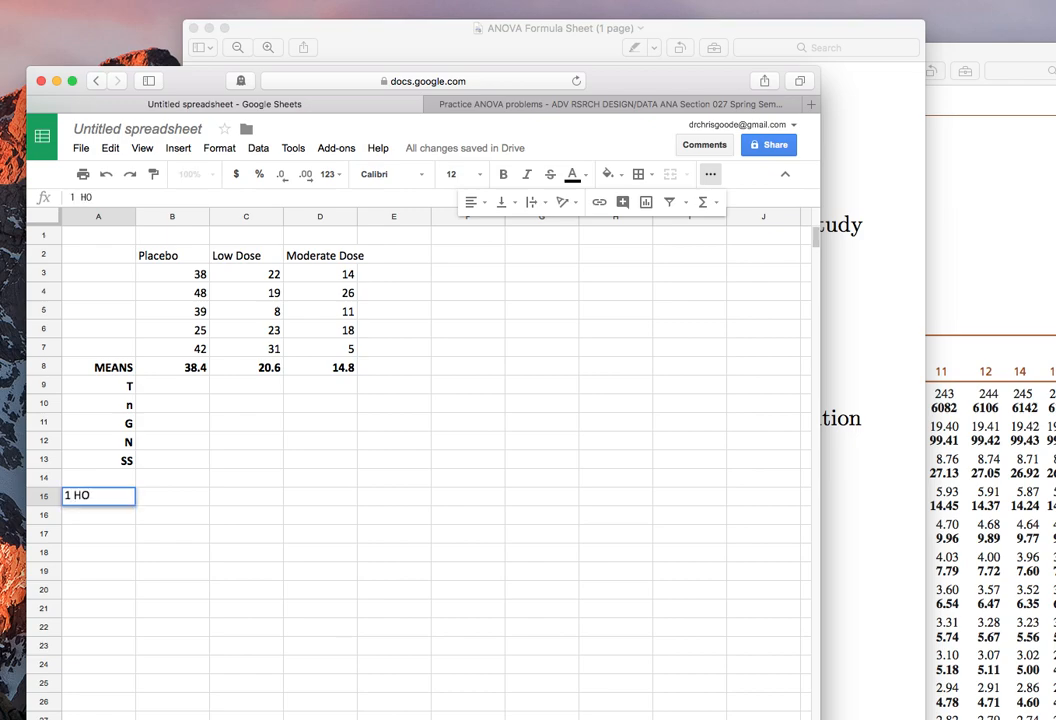
pyautogui.write(' = μ1=μ2=μ3')
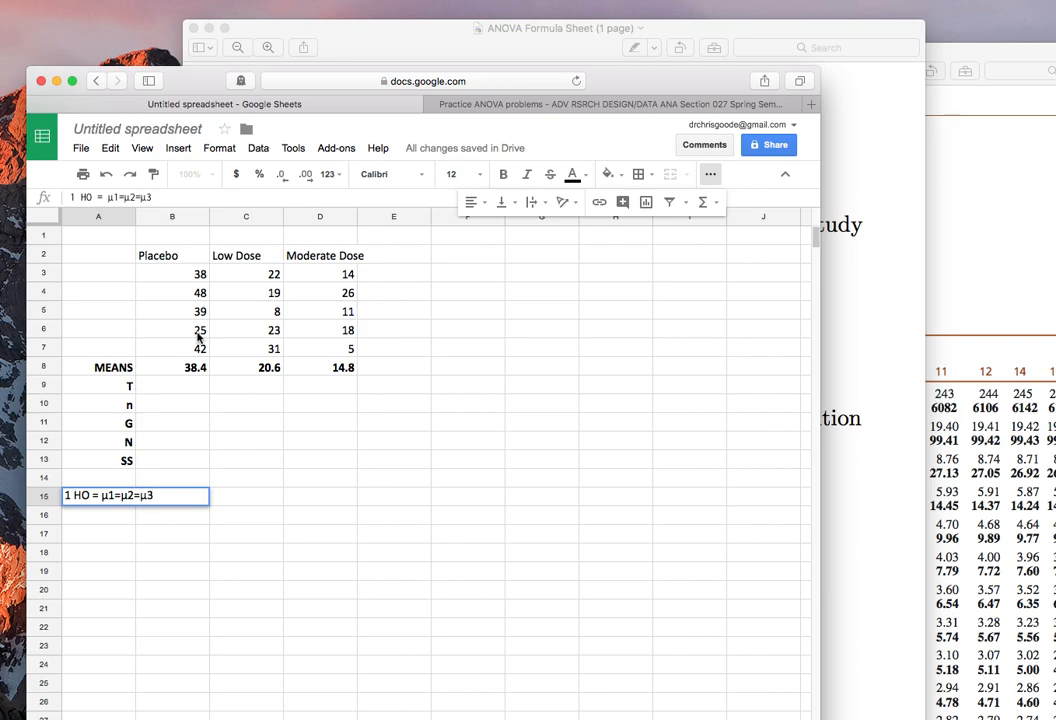
pyautogui.press('Return')
# Enter the critical-value placeholder "2 Fcrit(,)" in cell A16 below the hypothesis.
pyautogui.write('2')
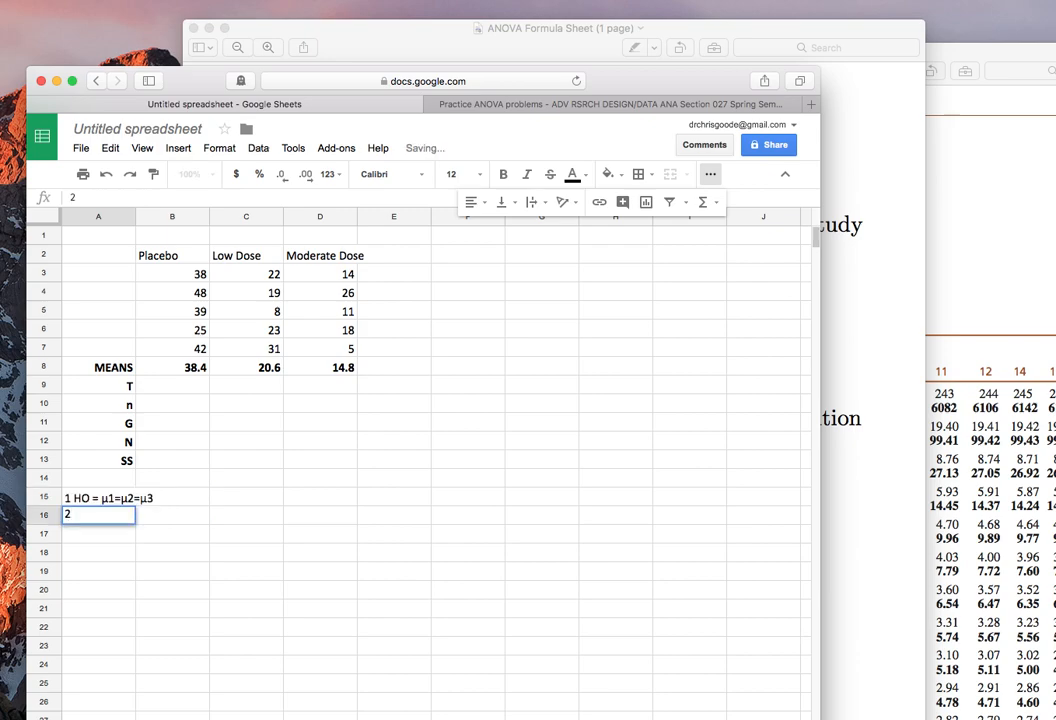
pyautogui.write(' Fcrit()')
pyautogui.press('BackSpace')
pyautogui.write(',)')
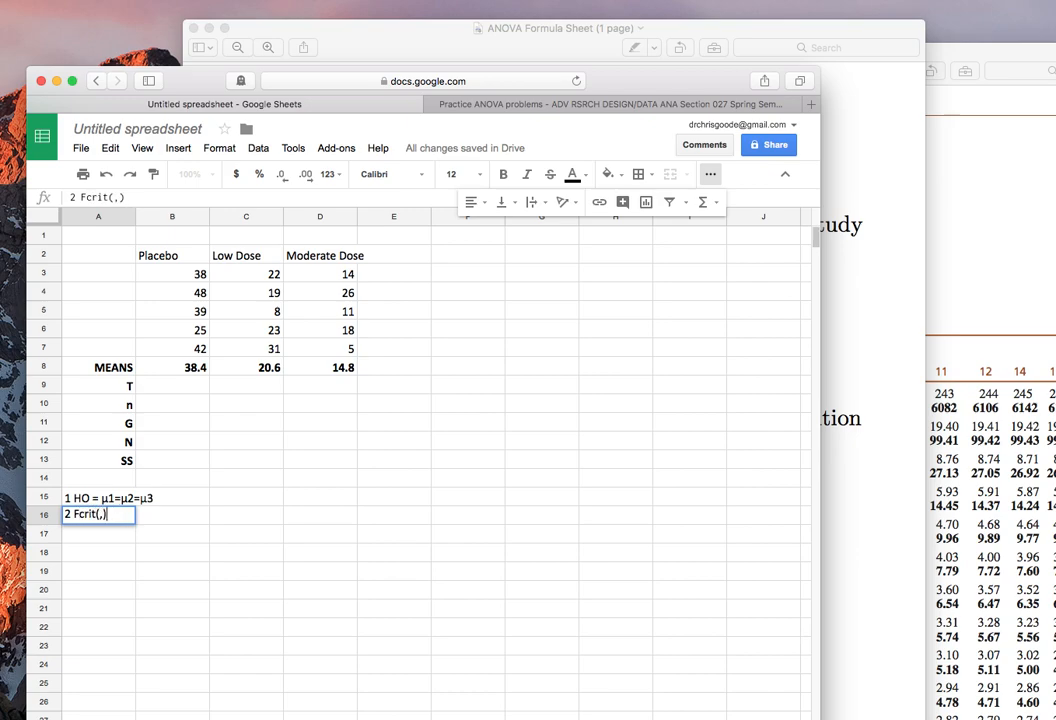
pyautogui.press('Return')
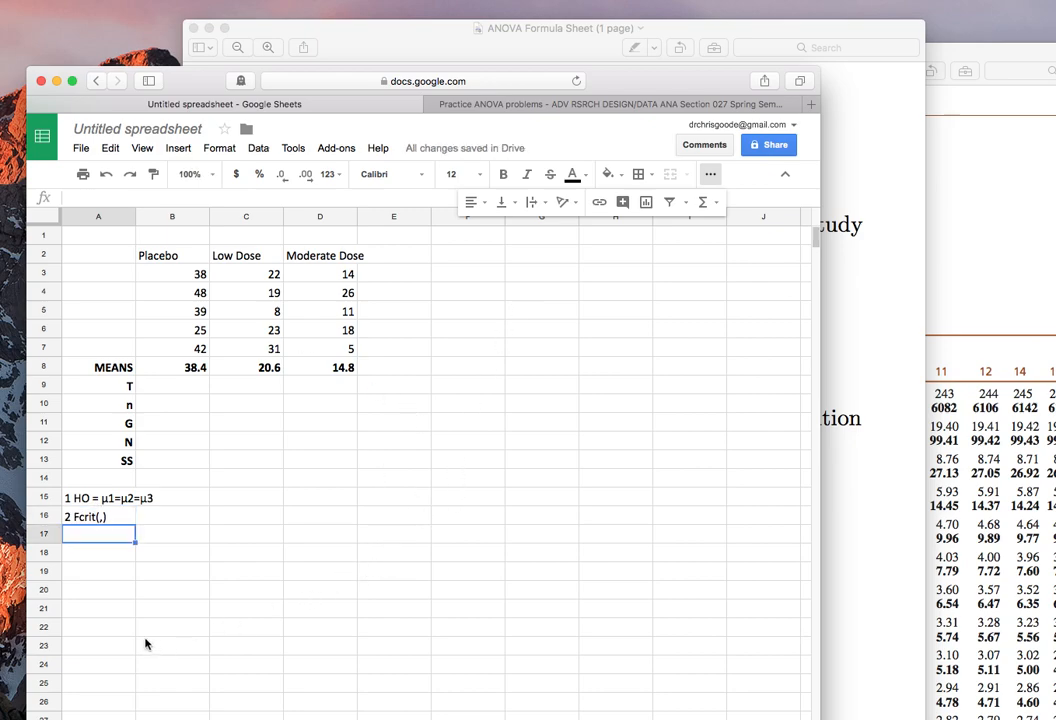
# Enter the label "dfbetween-treatments" in cell A19.
pyautogui.click(118, 575)
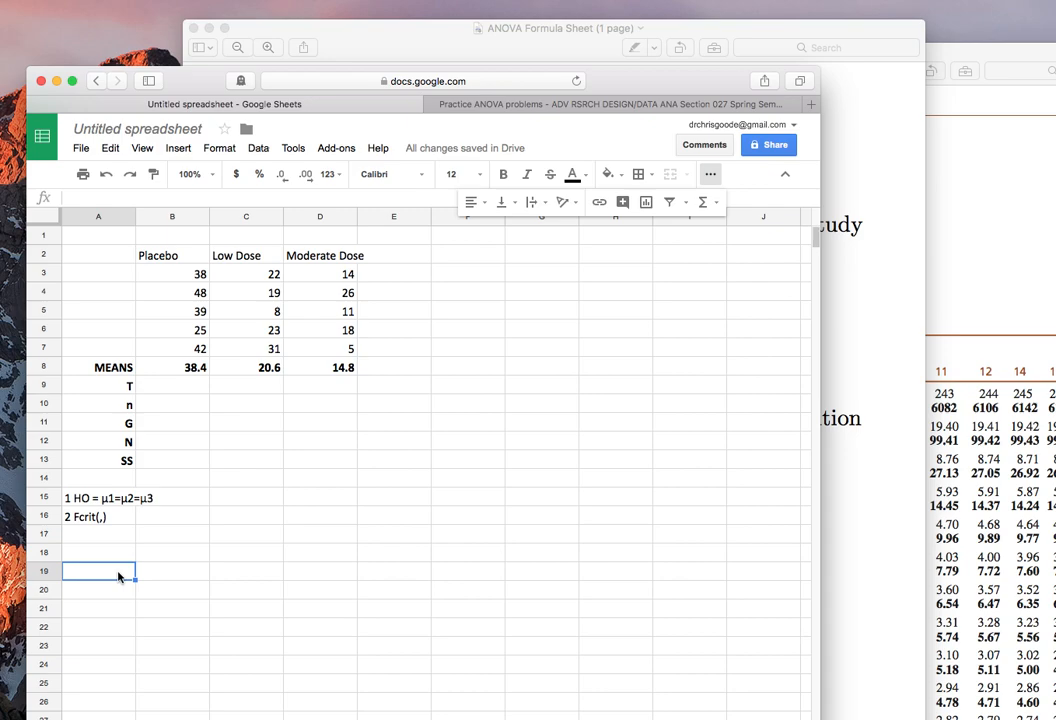
pyautogui.write('dfbetween-treatments')
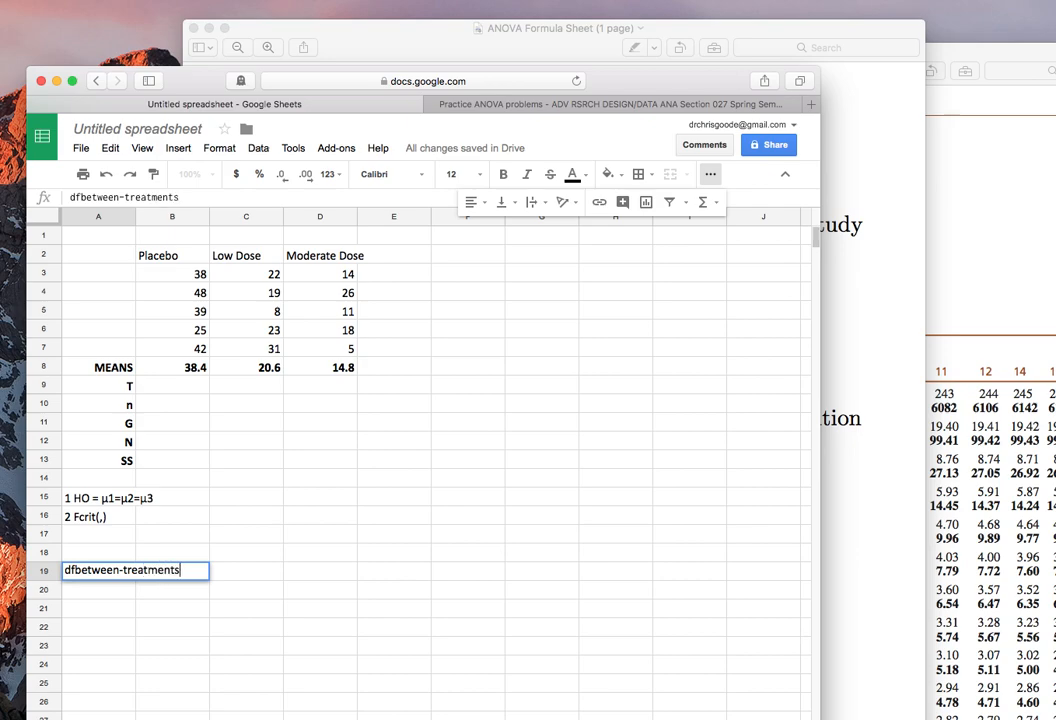
pyautogui.press('Tab')
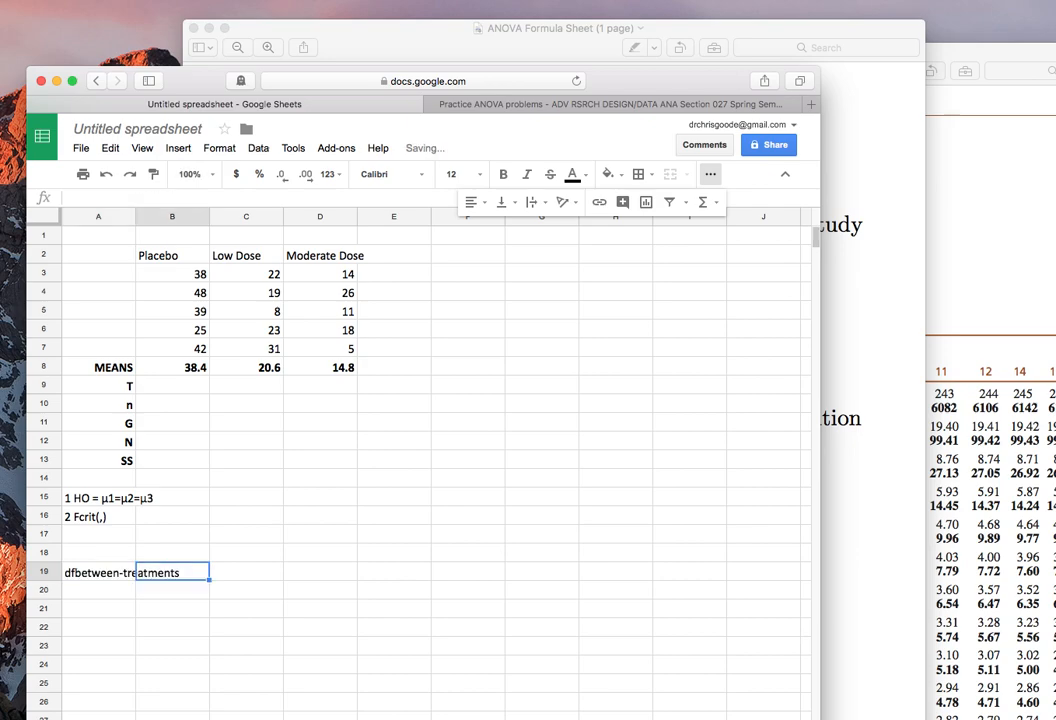
# Add the row label k in cell A14, between the SS label and the hypothesis.
pyautogui.press('Up')
pyautogui.press('Up')
pyautogui.press('Left')
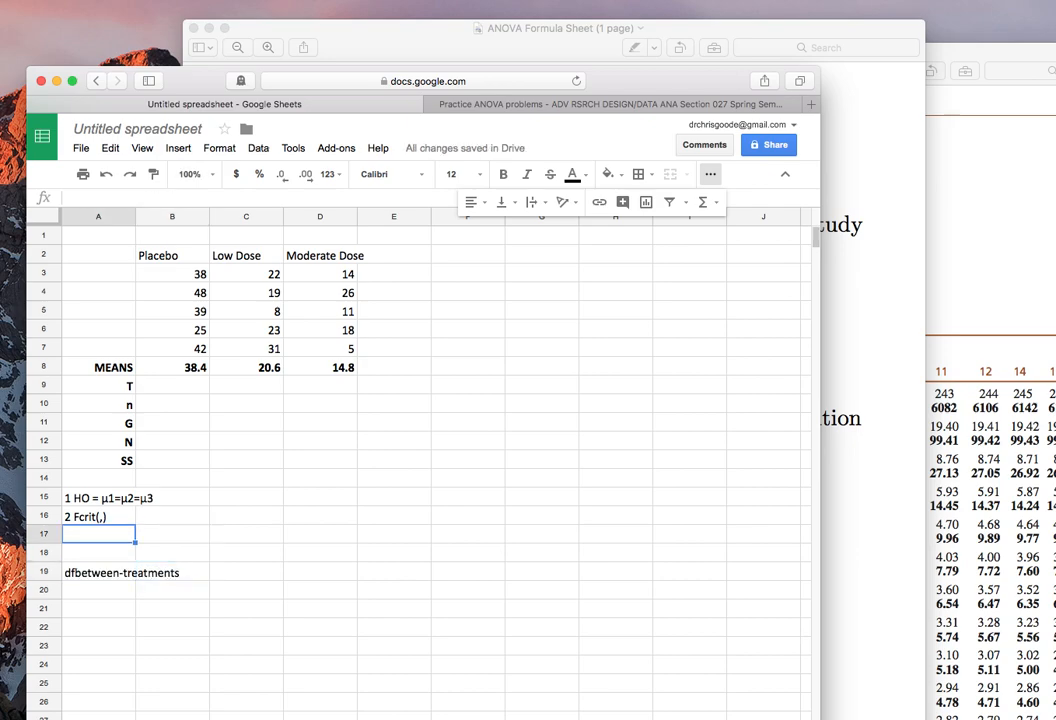
pyautogui.press('Up')
pyautogui.press('Up')
pyautogui.press('Up')
pyautogui.write('k')
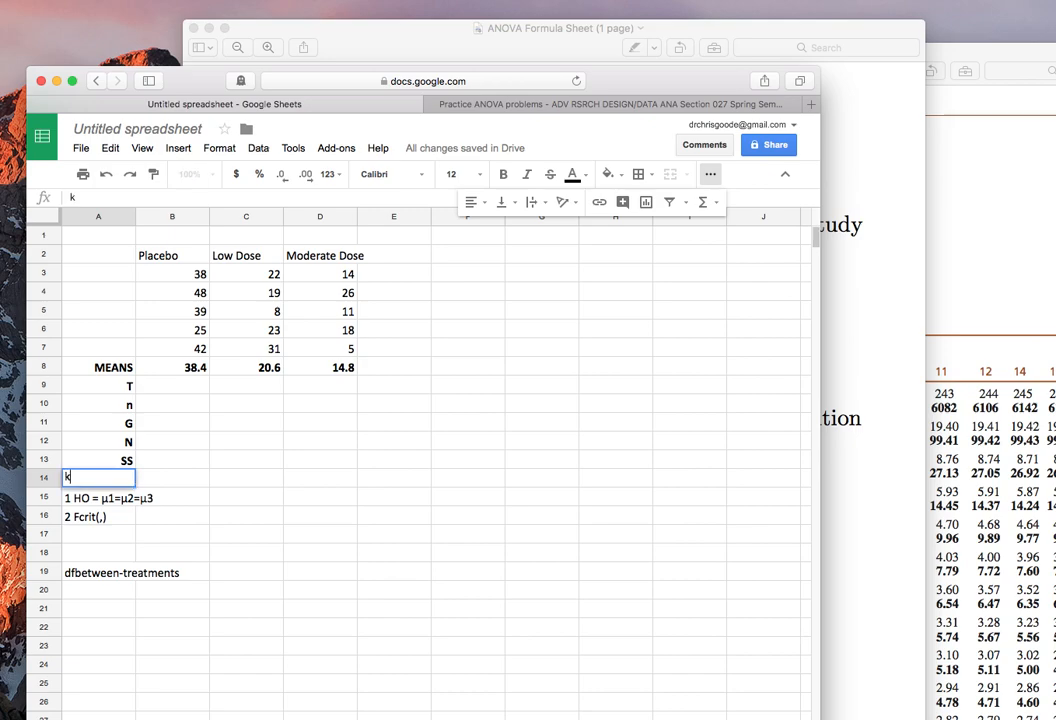
pyautogui.press('Tab')
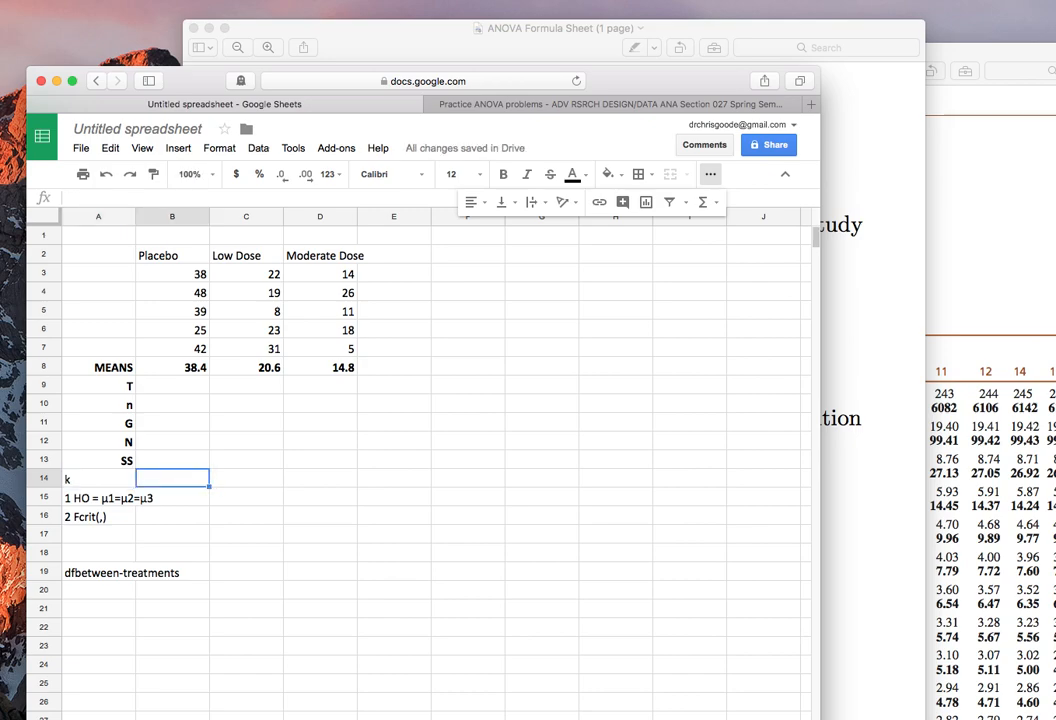
# Try to calculate k in cell B14 with COUNT over the condition headings B2:D2.
pyautogui.write('=count(')
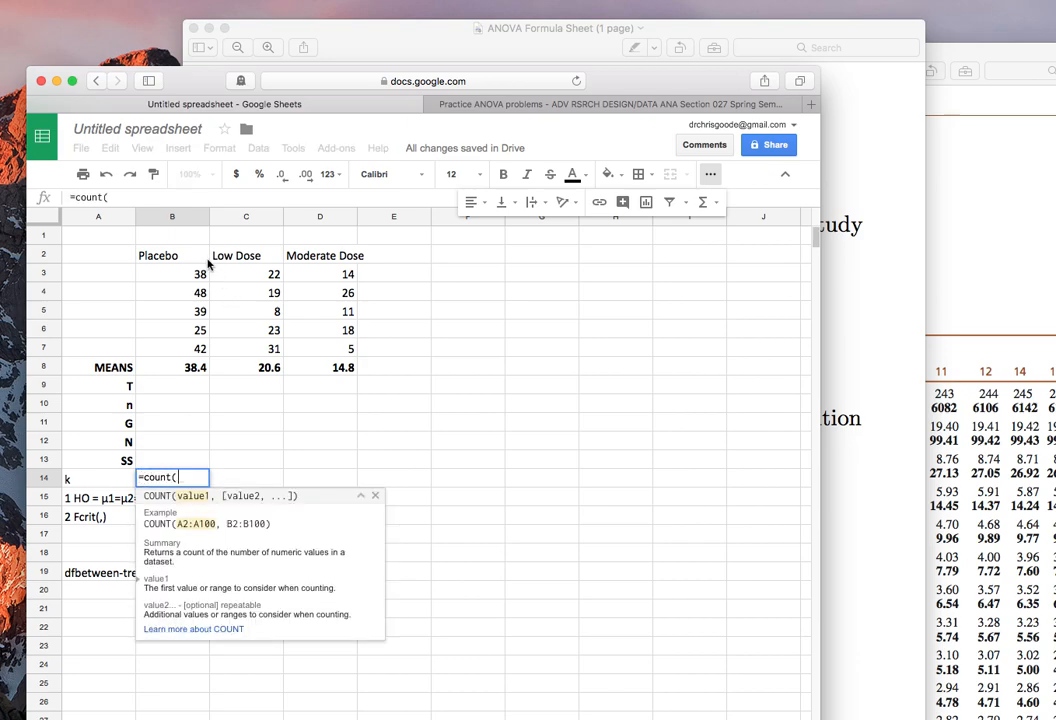
pyautogui.moveTo(186, 258); pyautogui.dragTo(273, 257)
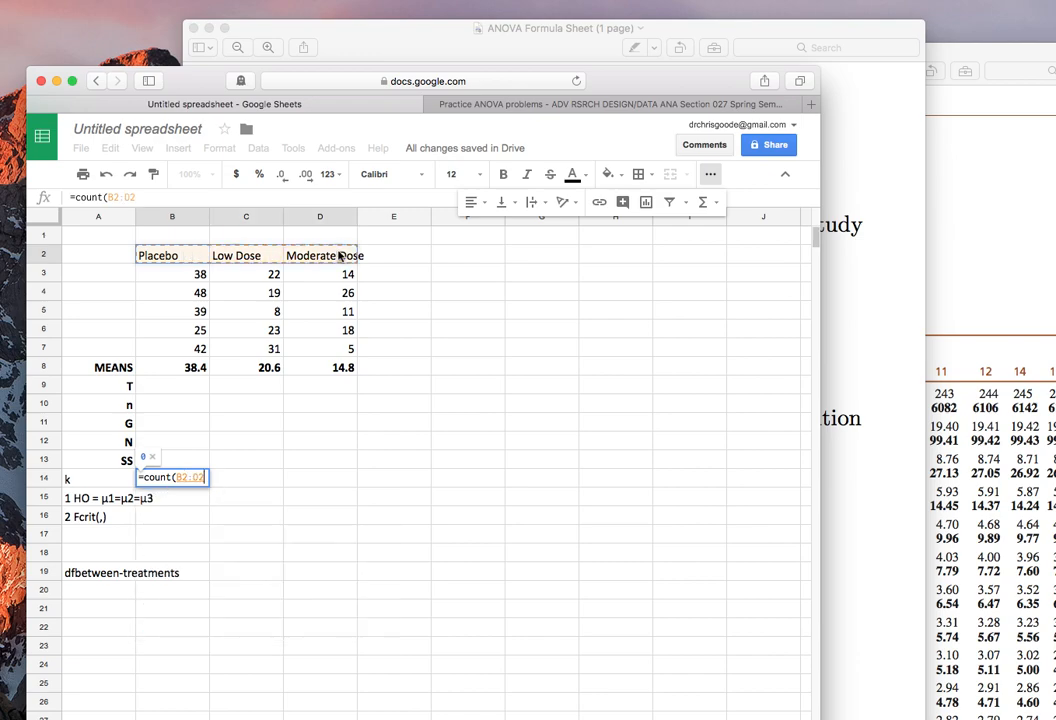
pyautogui.press('Return')
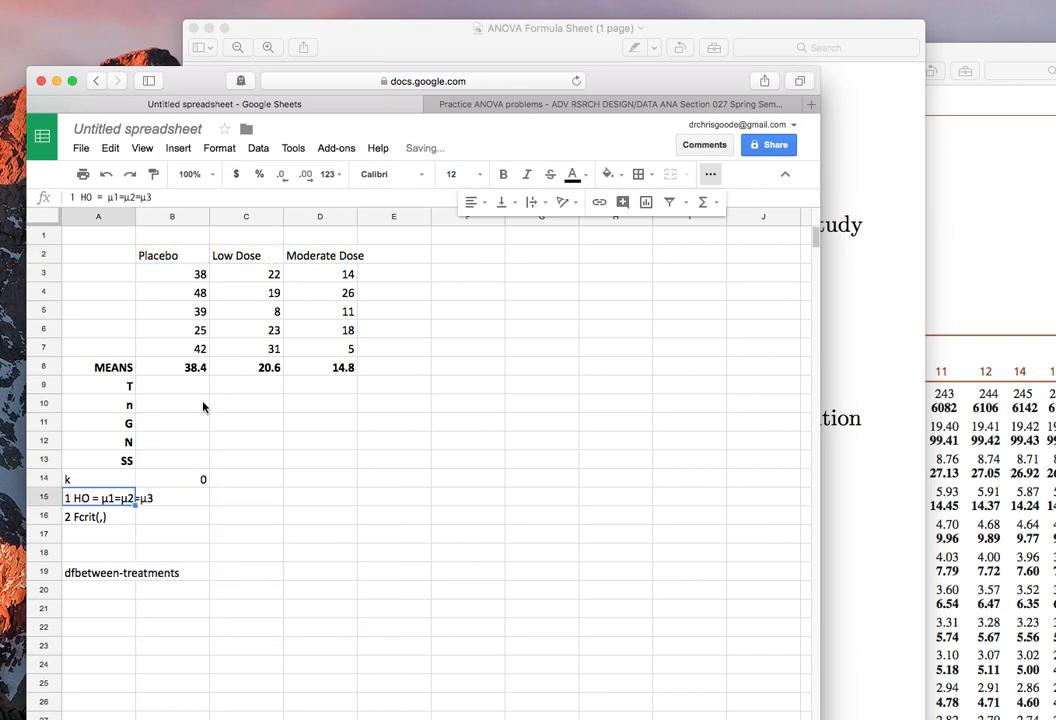
# Enter 3 as the value of k in cell B14.
pyautogui.click(177, 479)
pyautogui.write('3')
pyautogui.press('Return')
# Make the k label and its value in A14:B14 bold and right-aligned.
pyautogui.press('Down')
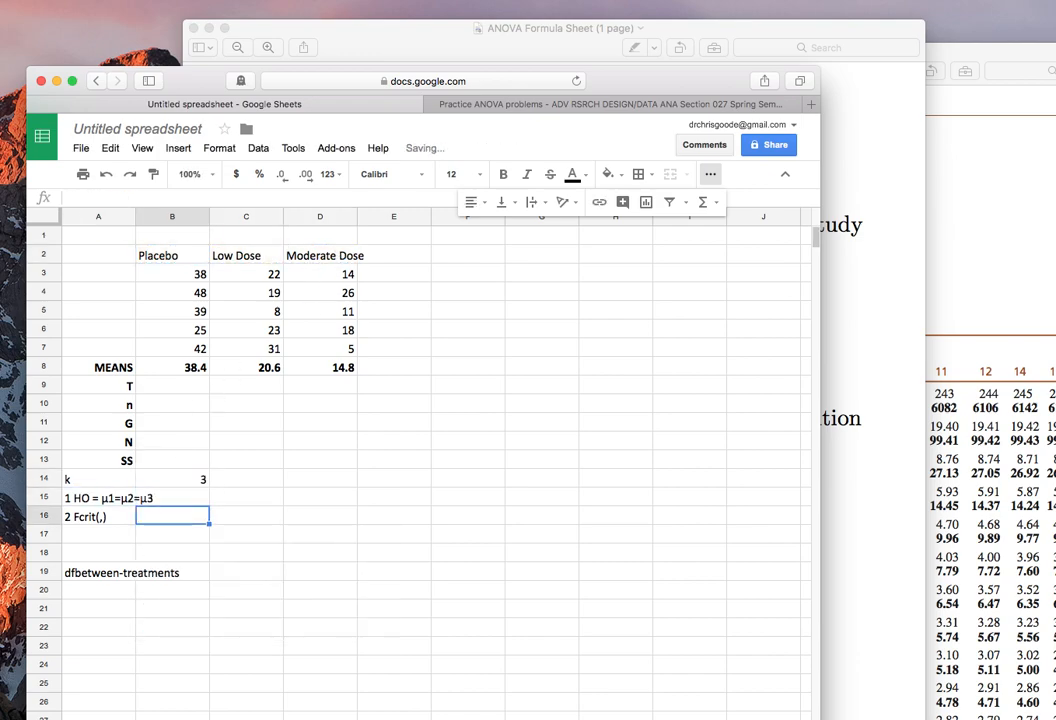
pyautogui.press('Left')
pyautogui.press('Up')
pyautogui.press('Up')
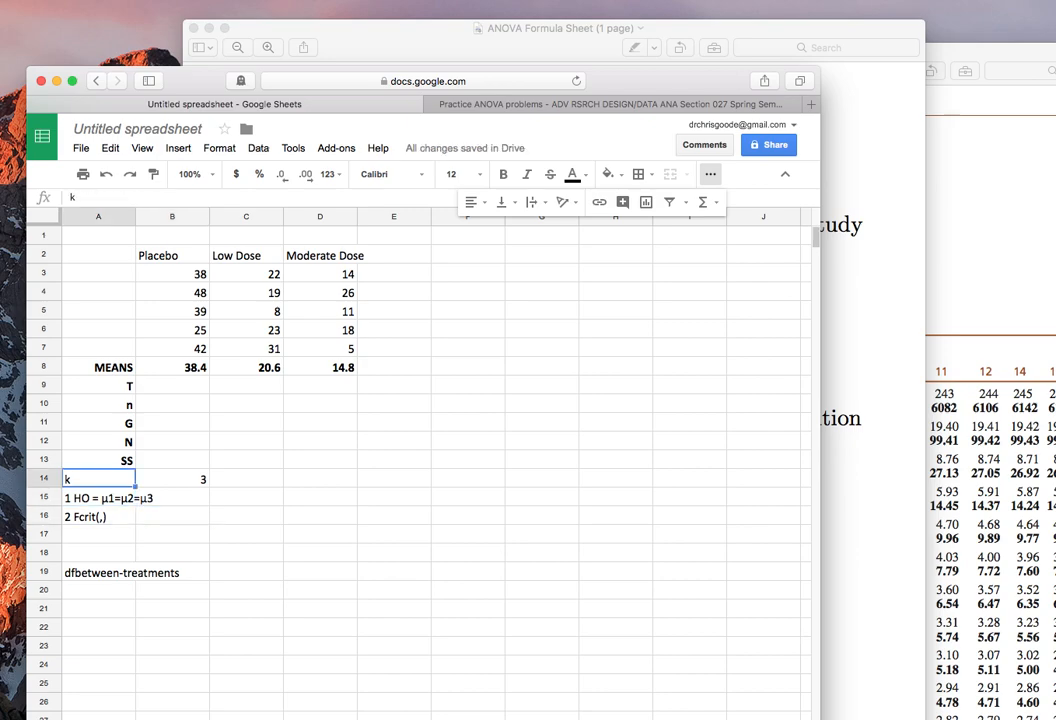
pyautogui.hotkey('shift', 'Right')
pyautogui.press('super+b')
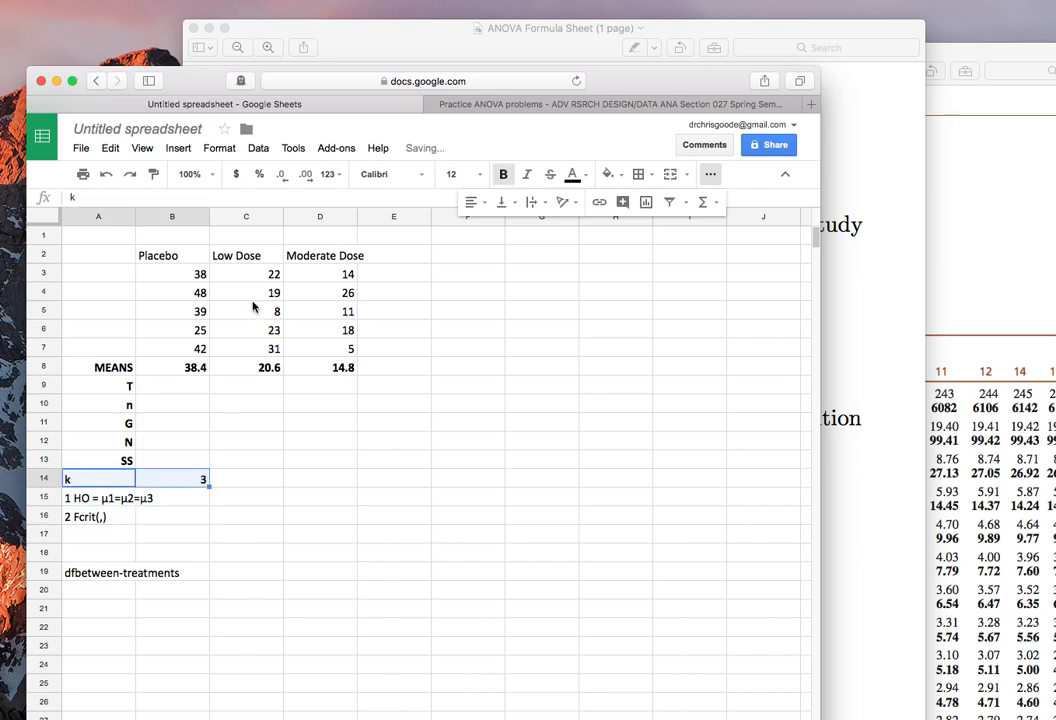
pyautogui.click(471, 202)
pyautogui.click(518, 230)
# Calculate the between-treatments degrees of freedom in cell B19 as k minus 1, with the formula =B14-1.
pyautogui.click(179, 572)
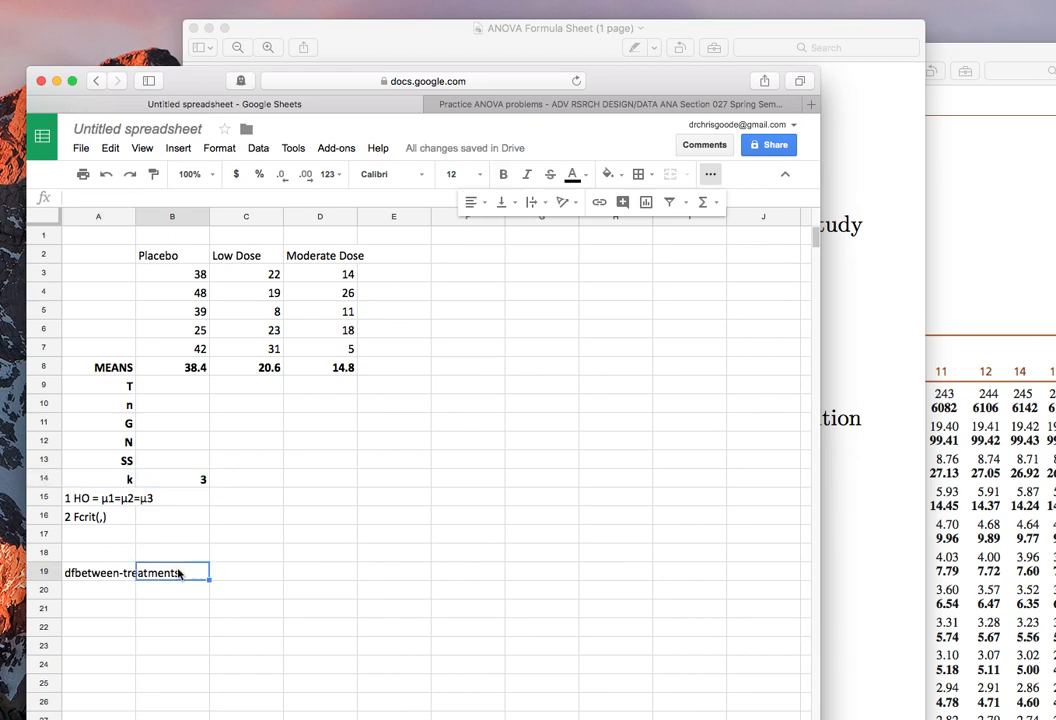
pyautogui.write('=')
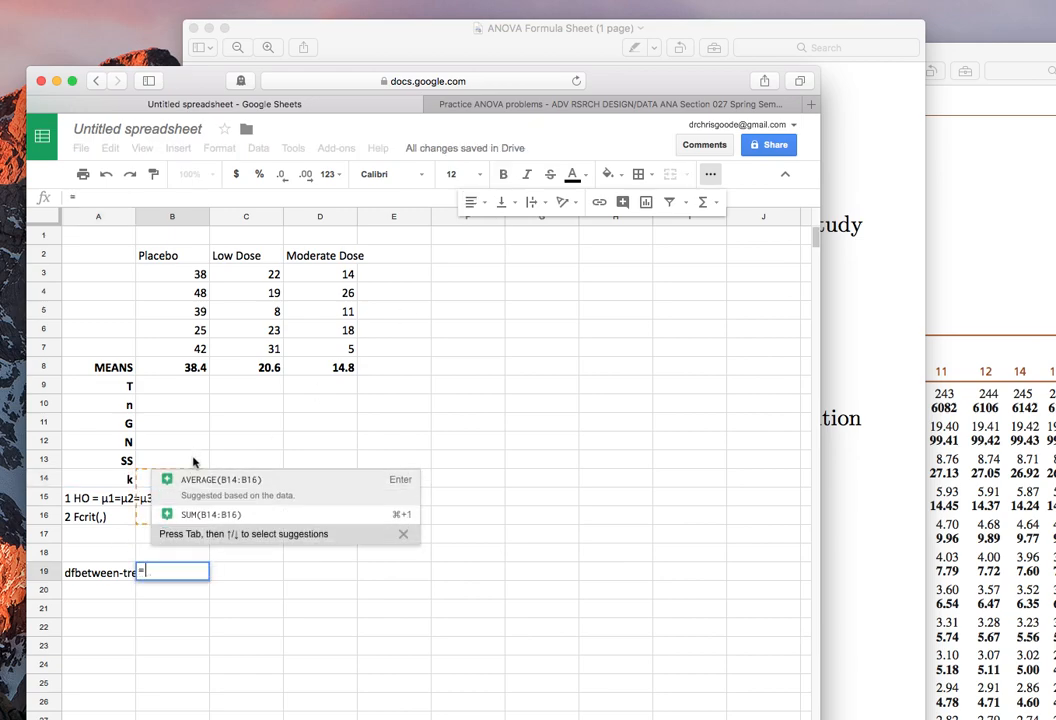
pyautogui.click(146, 481)
pyautogui.write('-1')
pyautogui.press('Return')
# Enter the label "dfwithin-treatments" in cell A20.
pyautogui.click(103, 597)
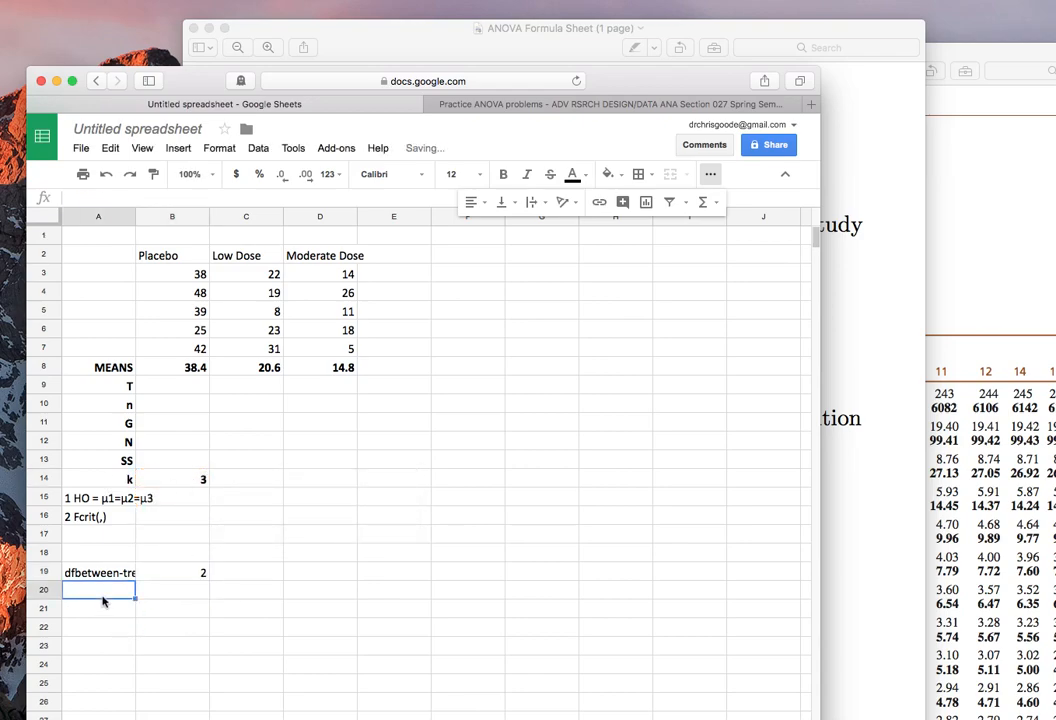
pyautogui.write('dfwit')
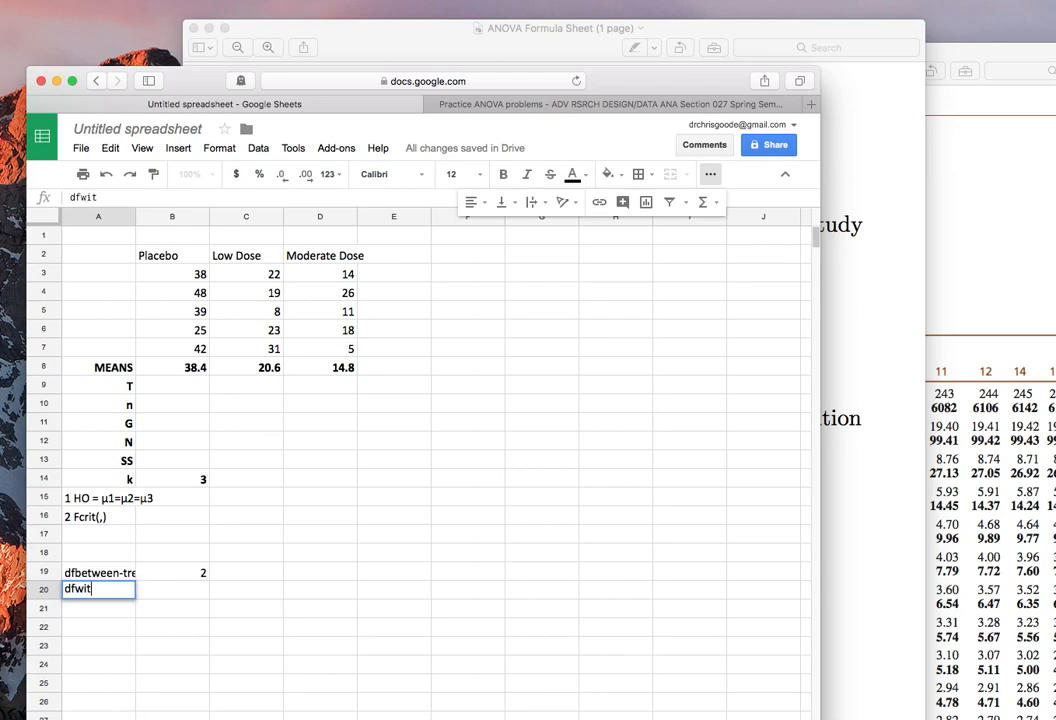
pyautogui.write('hin-treatments')
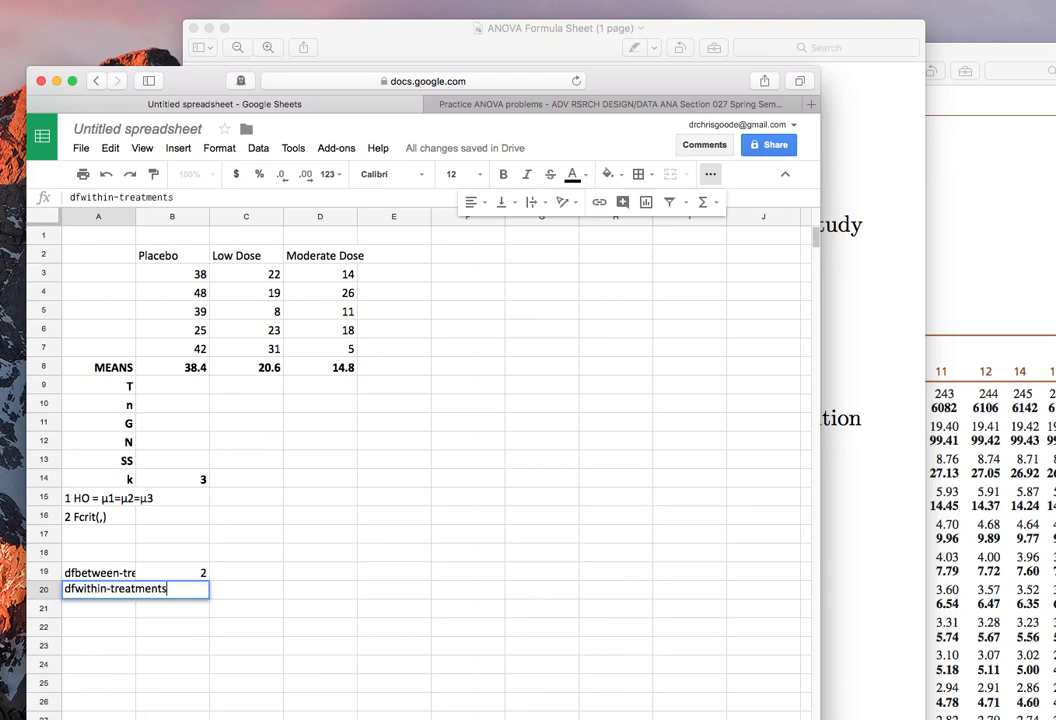
pyautogui.press('Tab')
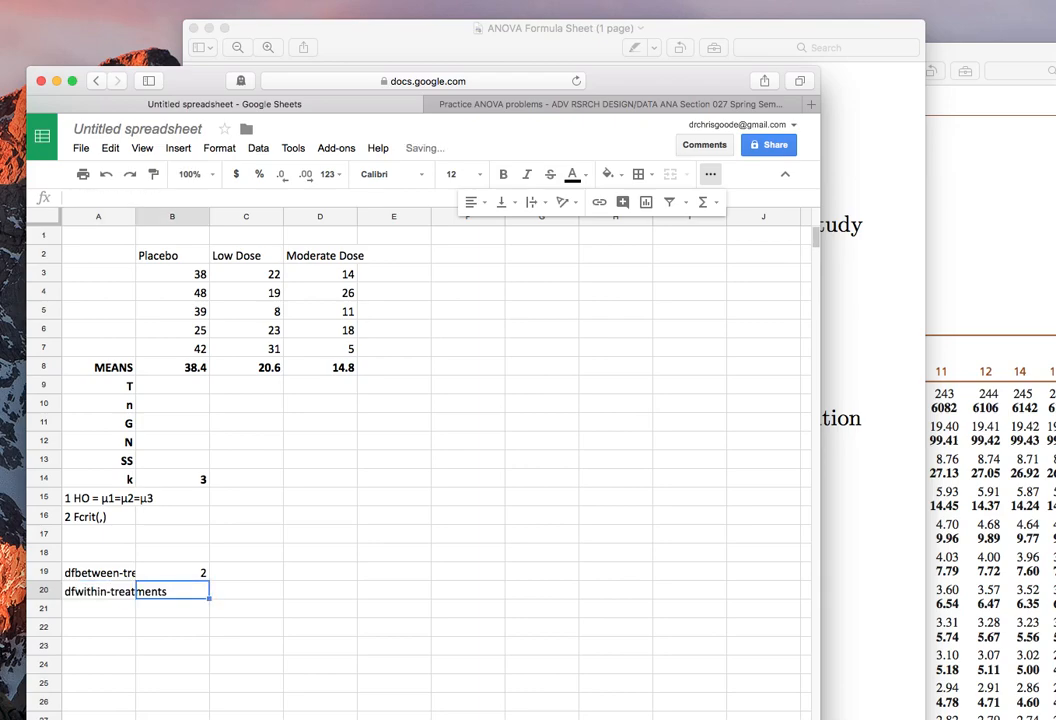
# Calculate the within-treatments degrees of freedom in cell B20 as N minus k, with the formula =B12-B14.
pyautogui.write('=')
pyautogui.click(170, 445)
pyautogui.write('-')
pyautogui.click(177, 482)
pyautogui.press('Return')
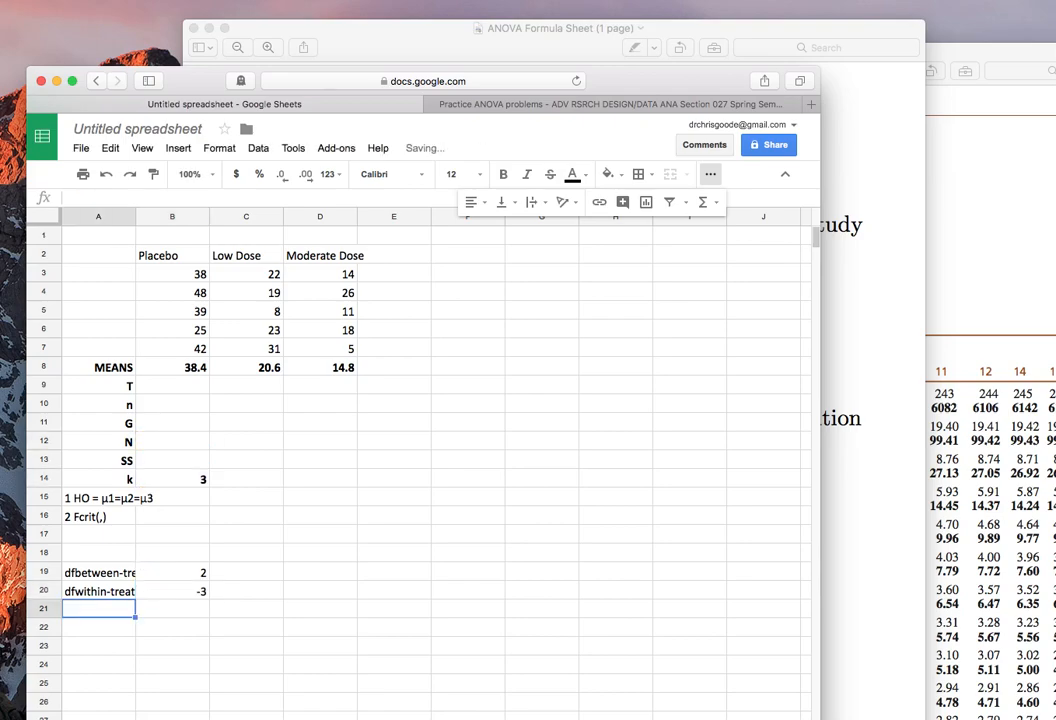
# Calculate N in cell B12 by counting all the scores in B3:D7 with COUNT.
pyautogui.press('Up')
pyautogui.press('Right')
pyautogui.click(165, 442)
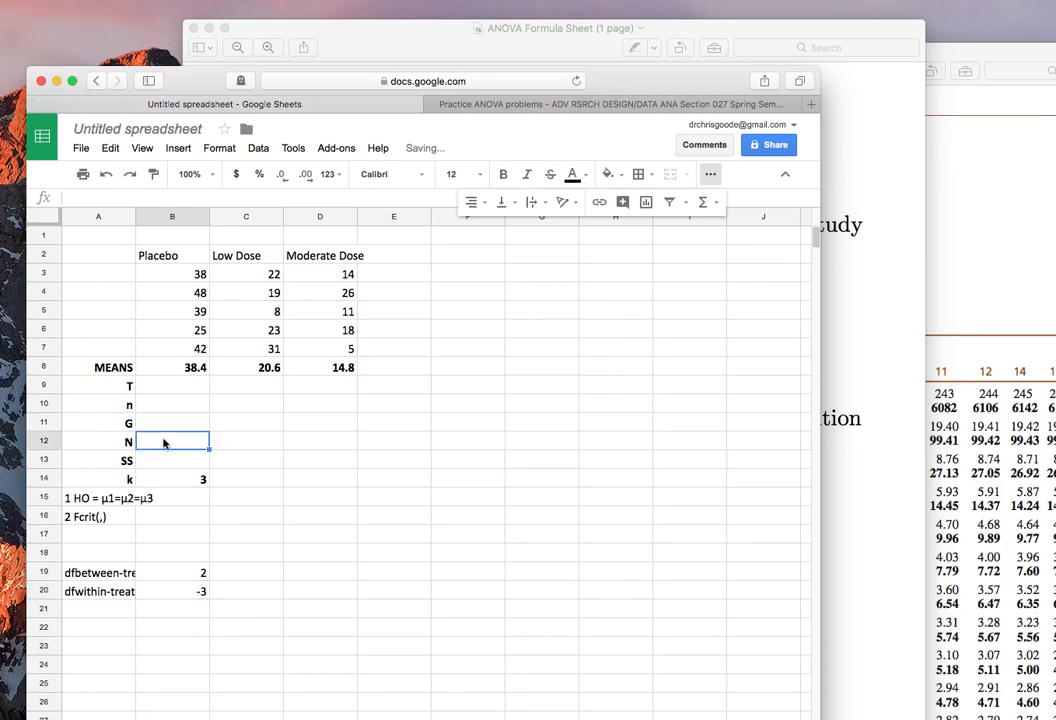
pyautogui.write('=count(')
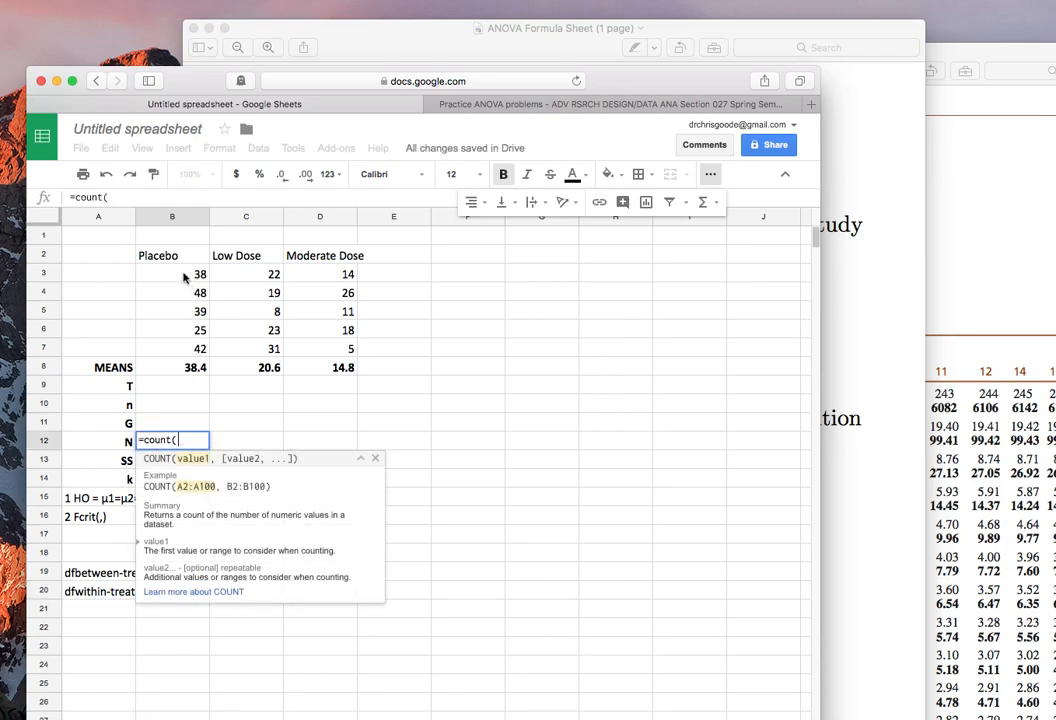
pyautogui.moveTo(184, 279); pyautogui.dragTo(345, 349)
pyautogui.press('Return')
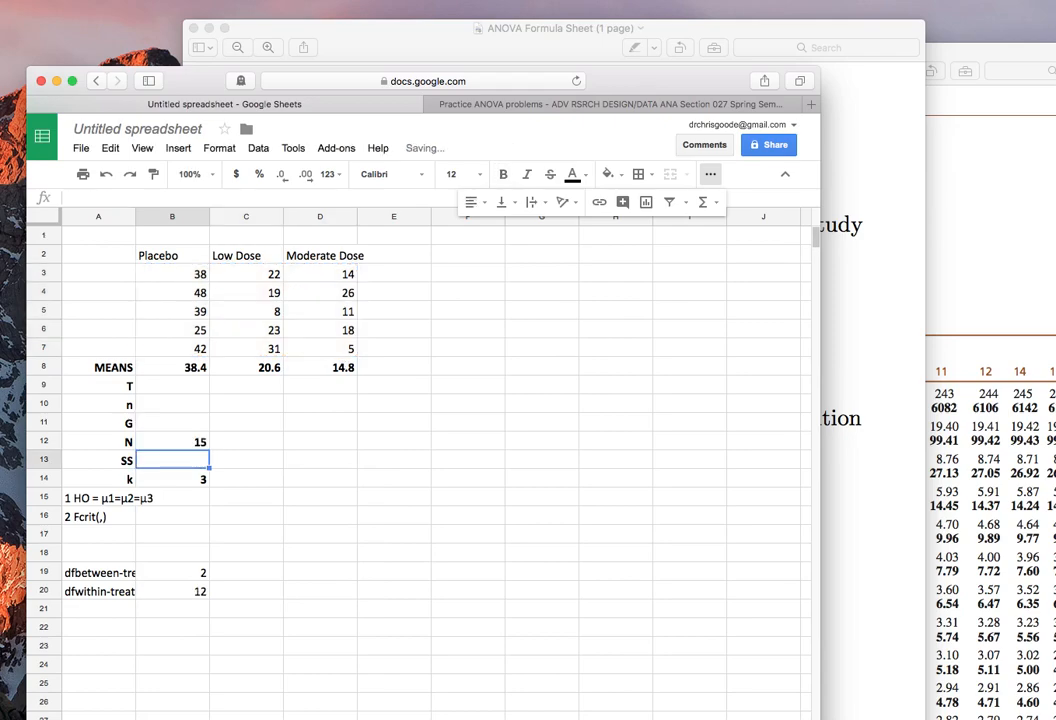
# Widen column A to fit the full degrees-of-freedom labels.
pyautogui.press('Down')
pyautogui.press('Down')
pyautogui.press('Down')
pyautogui.press('Down')
pyautogui.press('Down')
pyautogui.press('Down')
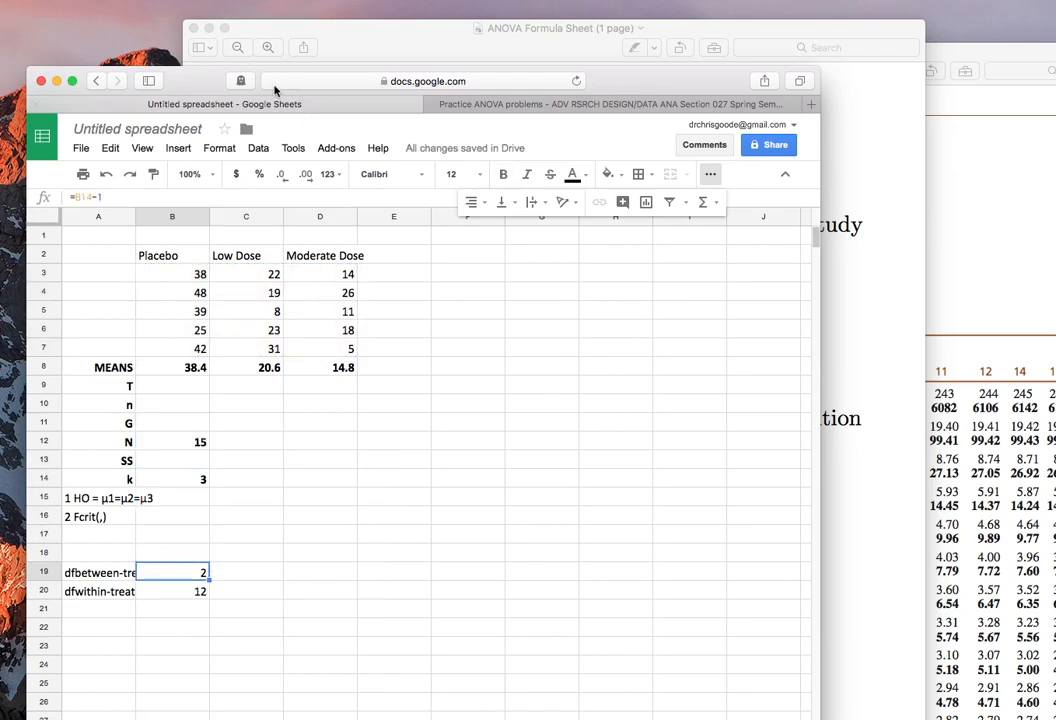
pyautogui.doubleClick(134, 215)
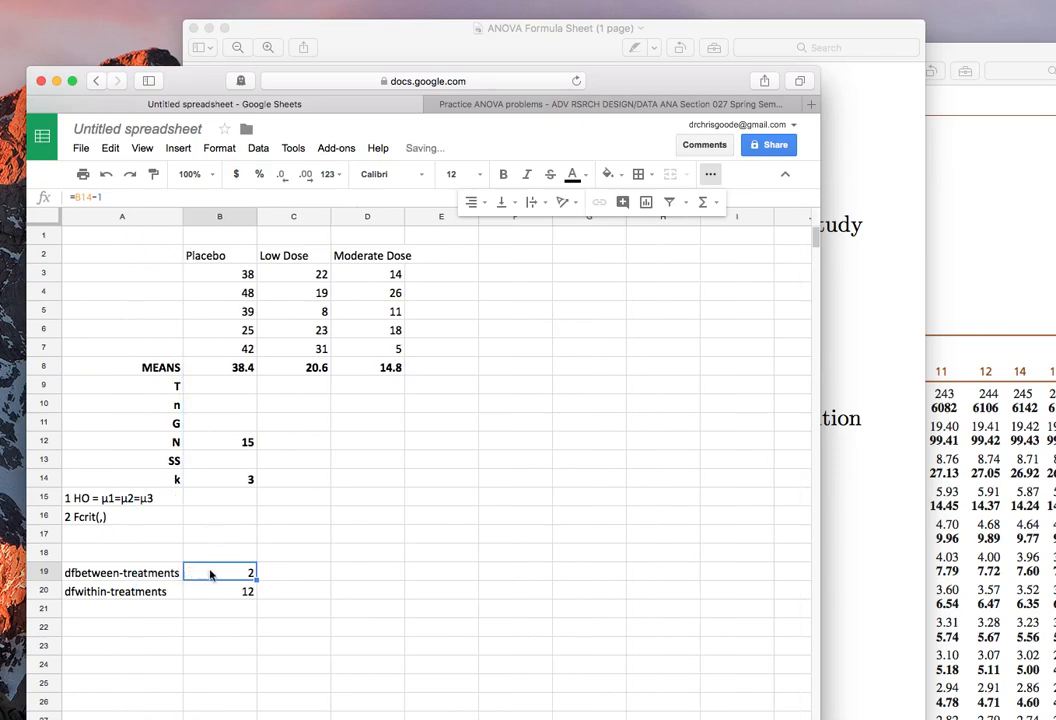
# Switch to the stats PDF and look up the .05 critical F for 2 numerator and 12 denominator degrees of freedom in Table B.4.
pyautogui.click(212, 594)
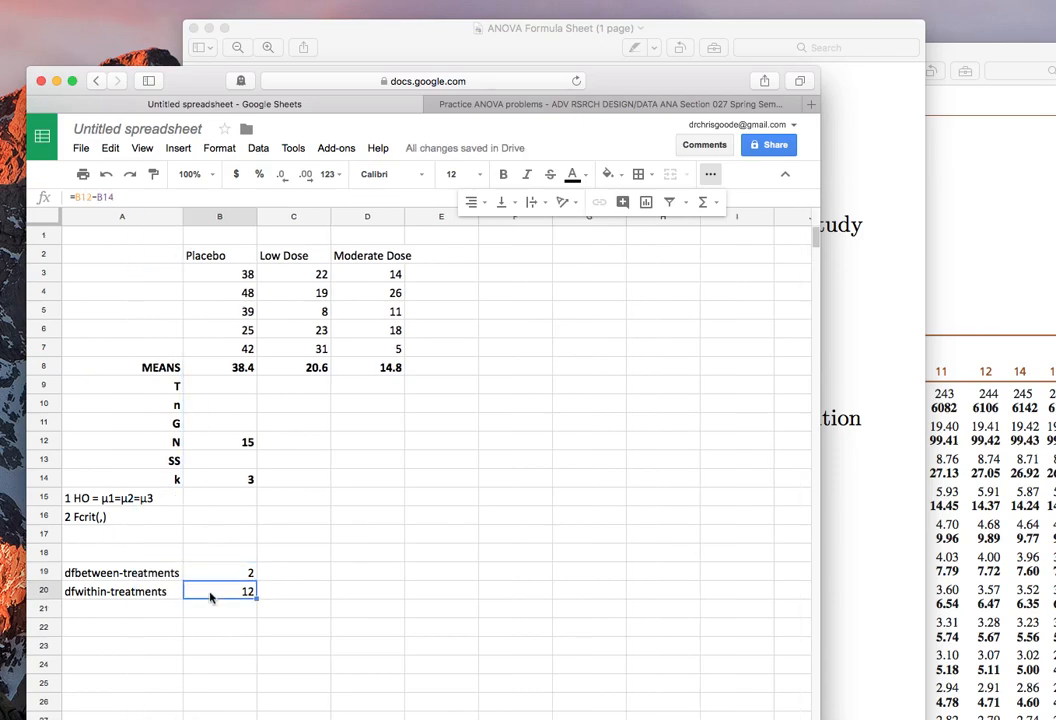
pyautogui.click(952, 306)
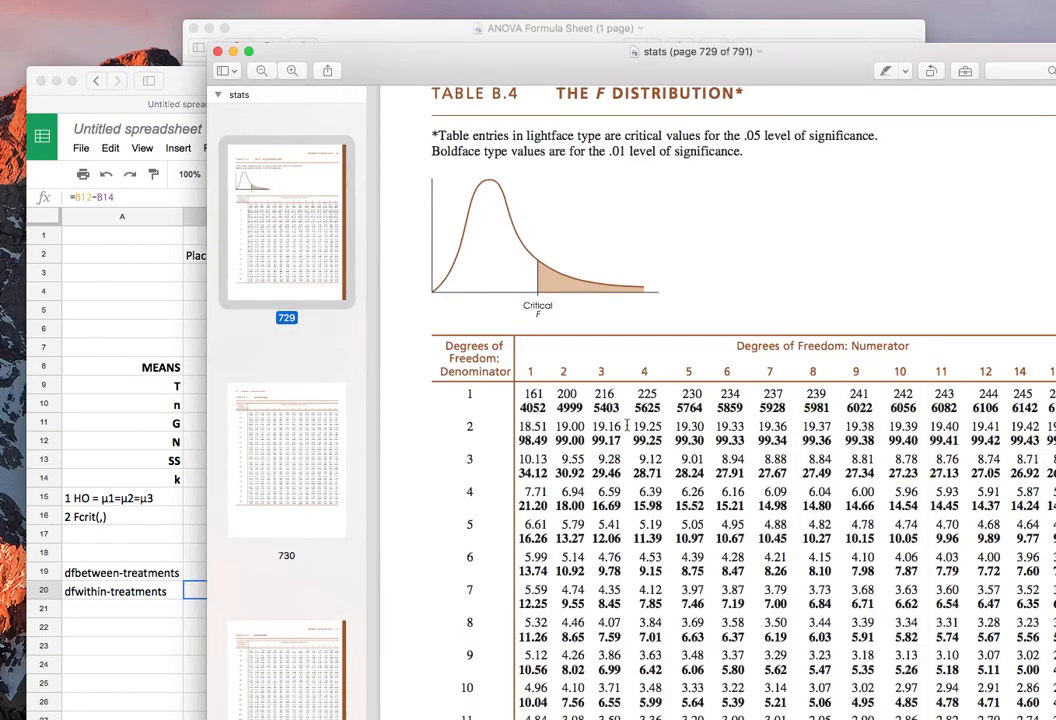
pyautogui.scroll(2, 627, 425)
pyautogui.scroll(-1, 627, 425)
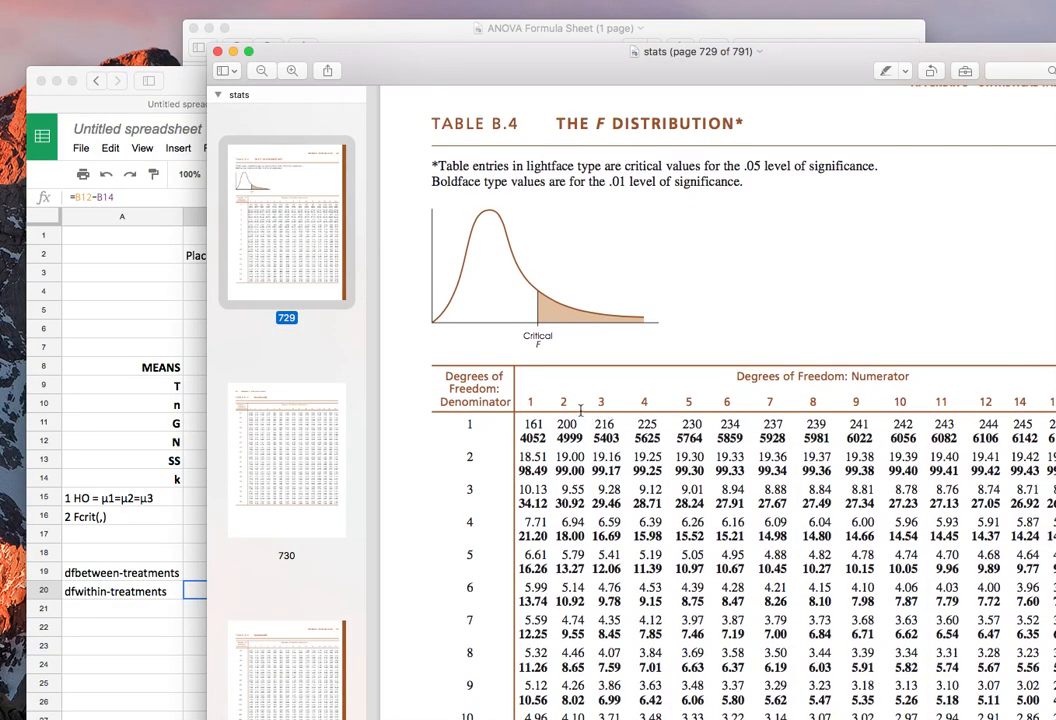
pyautogui.scroll(-3, 500, 690)
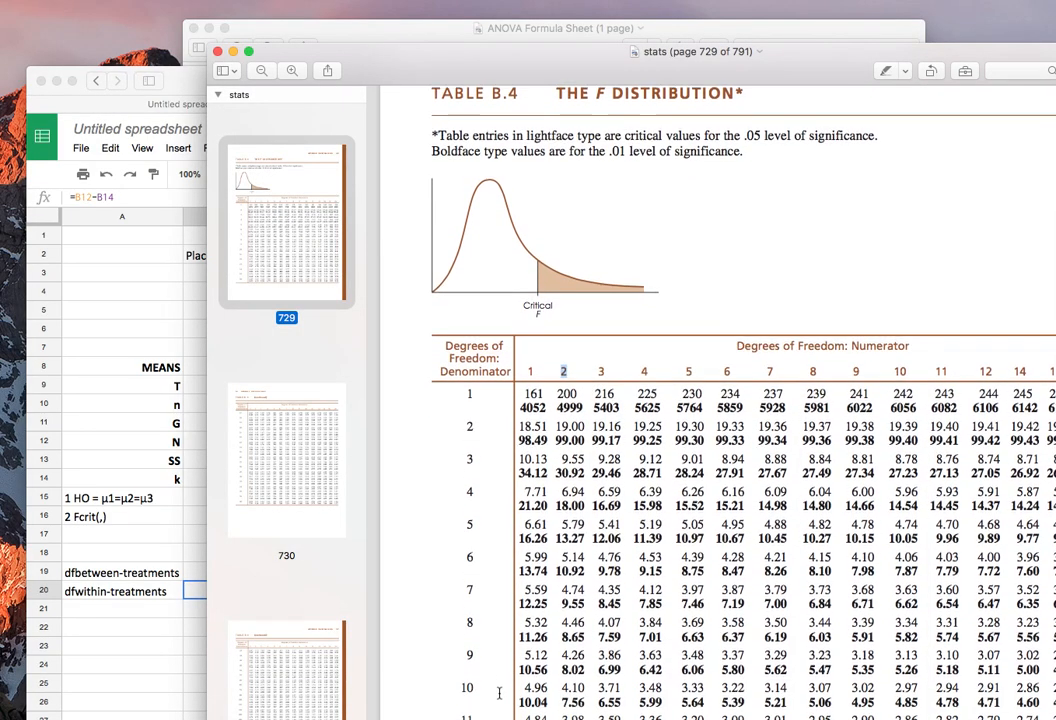
pyautogui.doubleClick(467, 685)
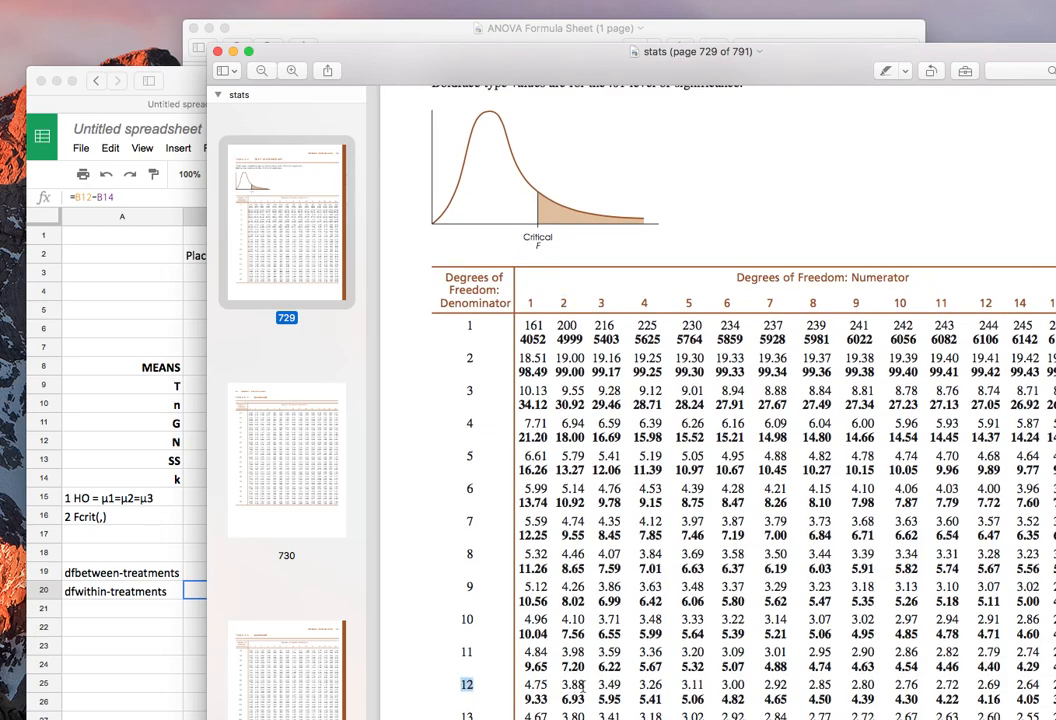
pyautogui.moveTo(586, 686); pyautogui.dragTo(556, 686)
# Back in the spreadsheet, complete the critical-value line in cell A16 as "2 alpha = .05, Fcrit(2,12)=3.88".
pyautogui.click(132, 508)
pyautogui.click(125, 516)
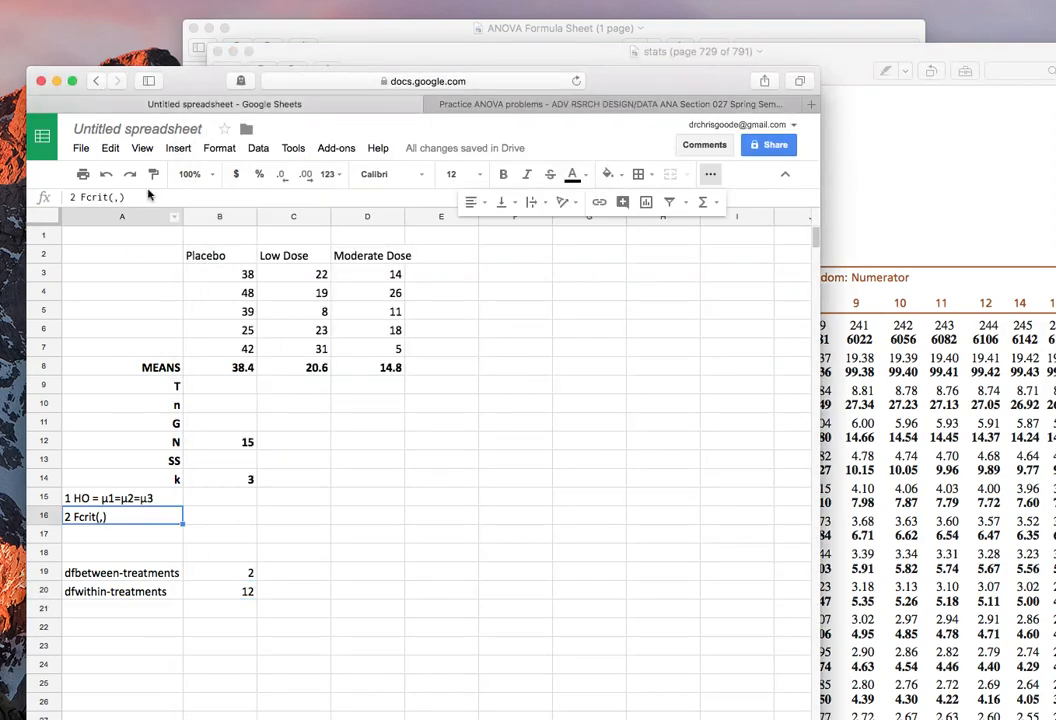
pyautogui.click(82, 197)
pyautogui.write('alpha = .05, Fcrit(')
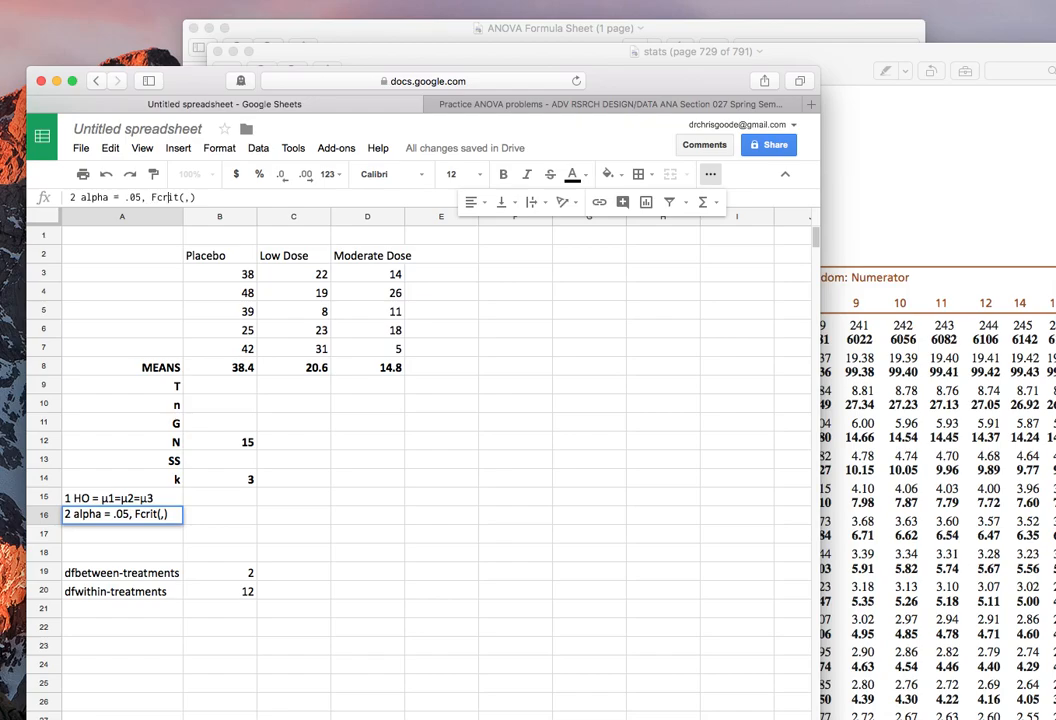
pyautogui.write('2')
pyautogui.press('Right')
pyautogui.write('12)=3.88')
pyautogui.press('Return')
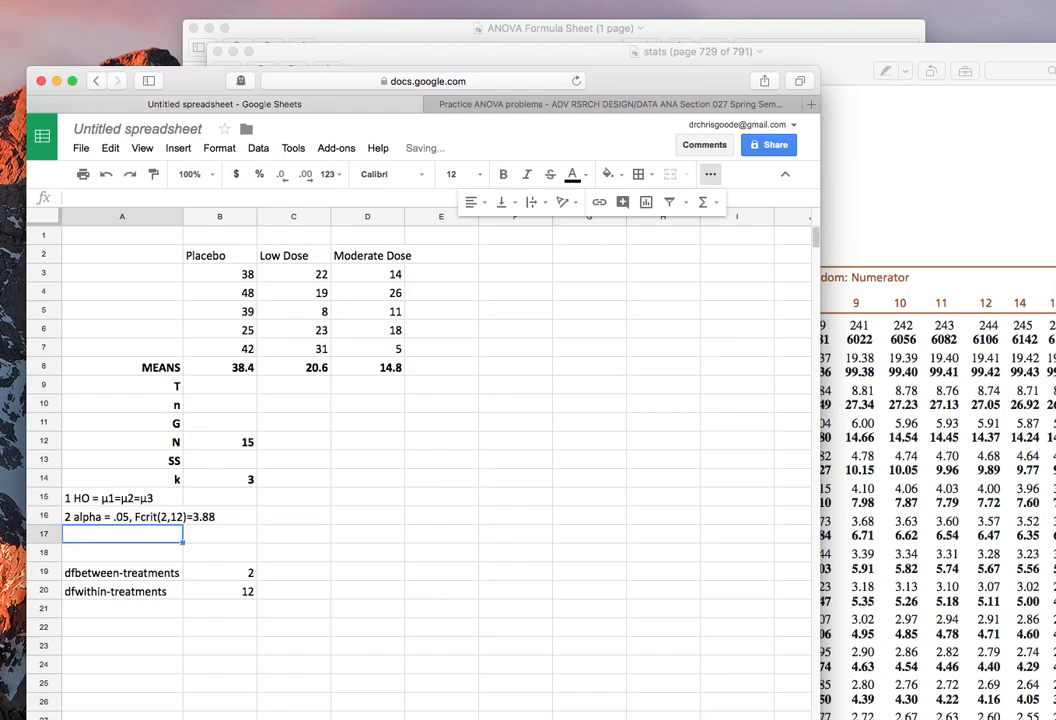
# Enter the step label "3 calculate F" in cell A17.
pyautogui.write('3')
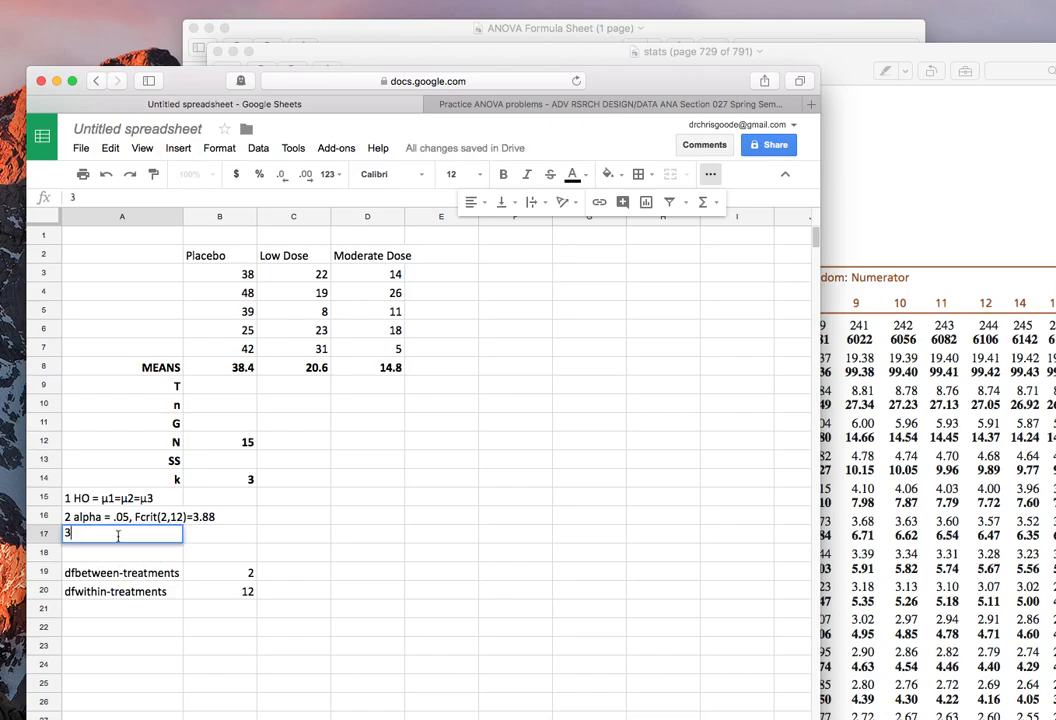
pyautogui.write(' calculate F')
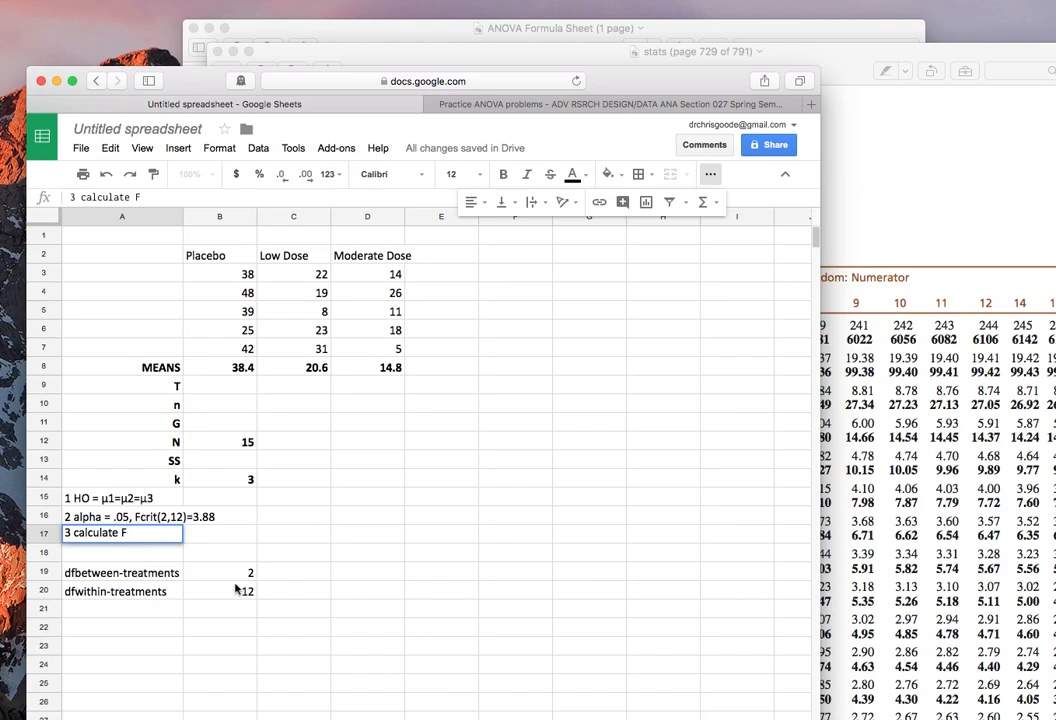
pyautogui.click(197, 563)
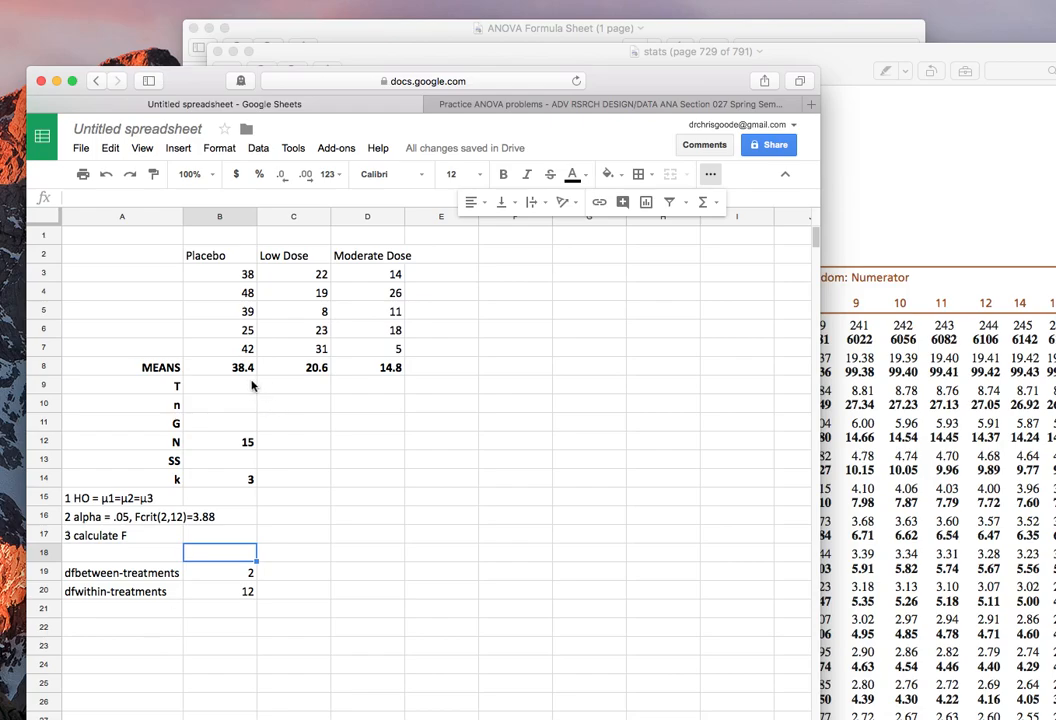
# Switch to the ANOVA Formula Sheet and examine the SSbetween-treatments formula and its T and G terms.
pyautogui.click(541, 31)
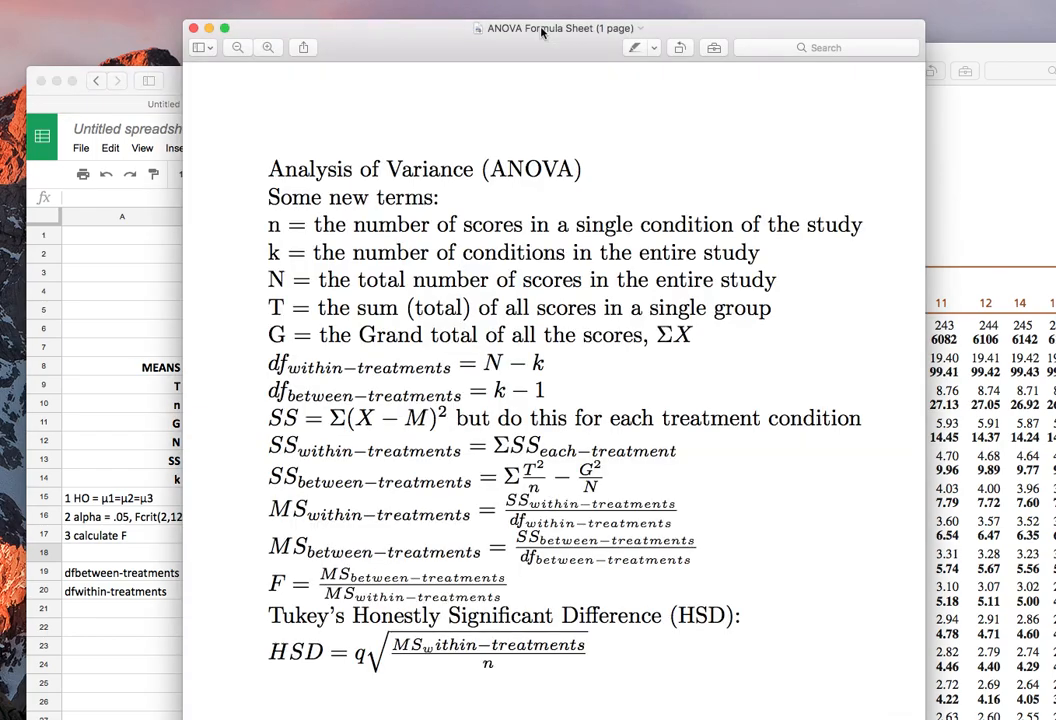
pyautogui.moveTo(268, 480); pyautogui.dragTo(635, 478)
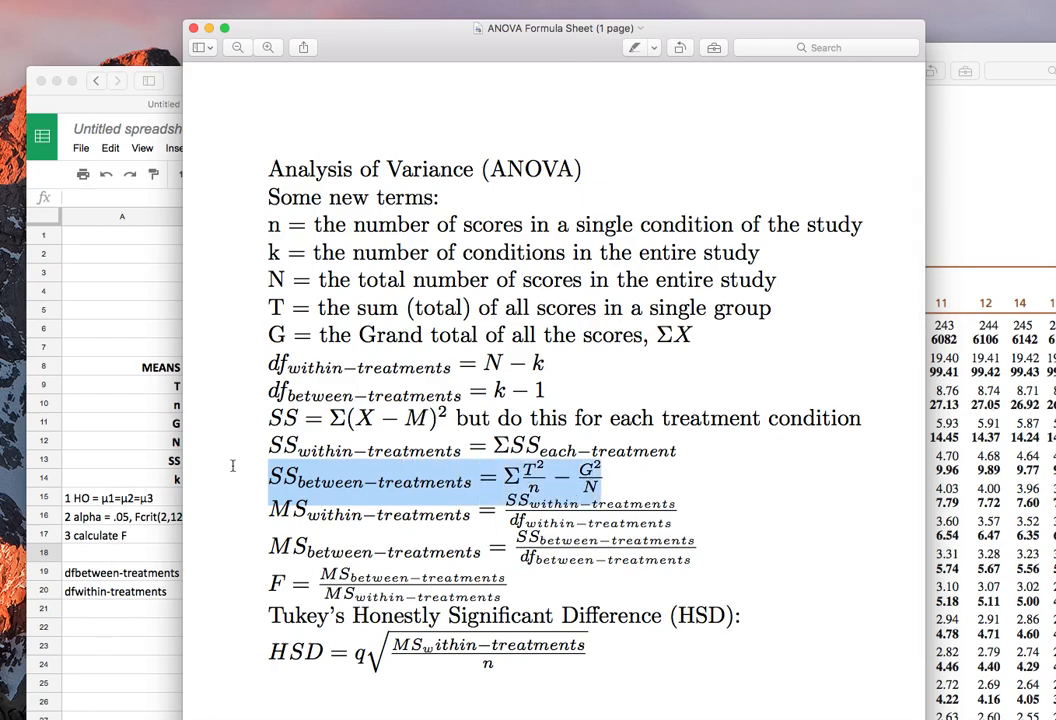
pyautogui.click(533, 490)
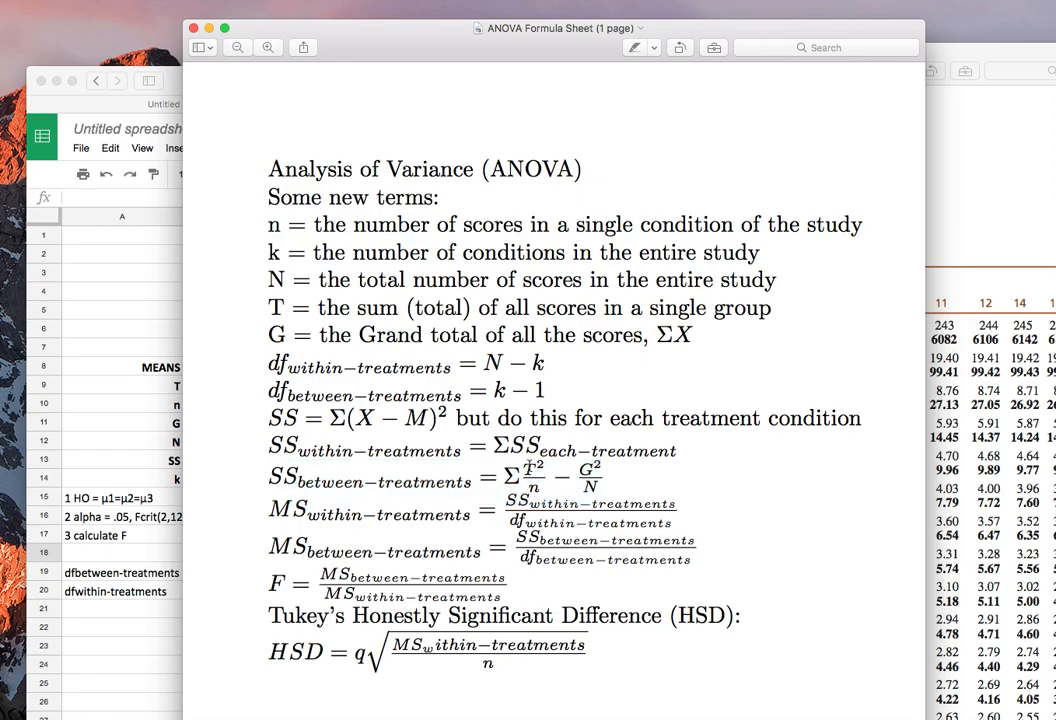
pyautogui.doubleClick(588, 471)
# Return to the spreadsheet and calculate the grand total G in cell B11 as the SUM of scores B3:D7.
pyautogui.click(100, 336)
pyautogui.click(235, 422)
pyautogui.write('=sum(')
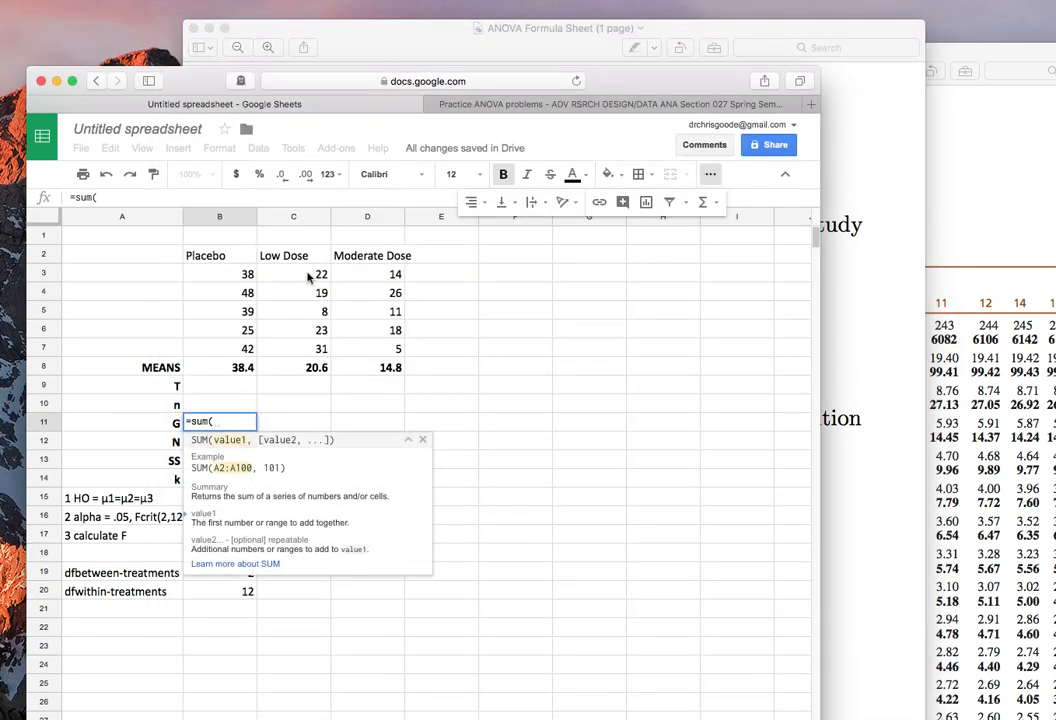
pyautogui.moveTo(212, 266); pyautogui.dragTo(364, 340)
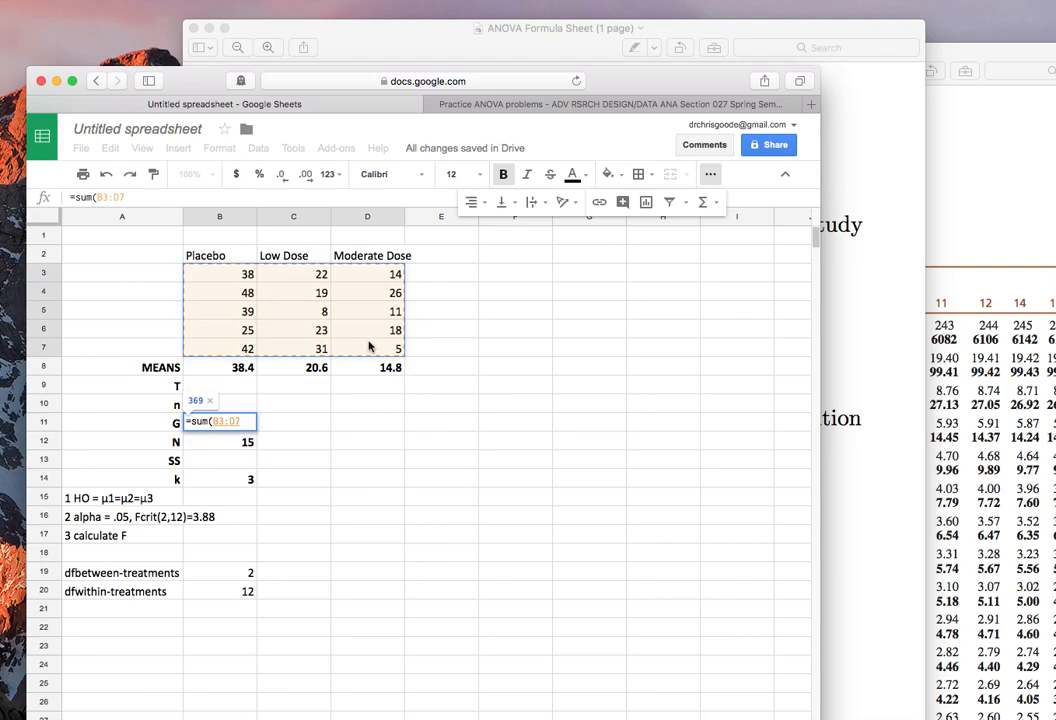
pyautogui.press('Return')
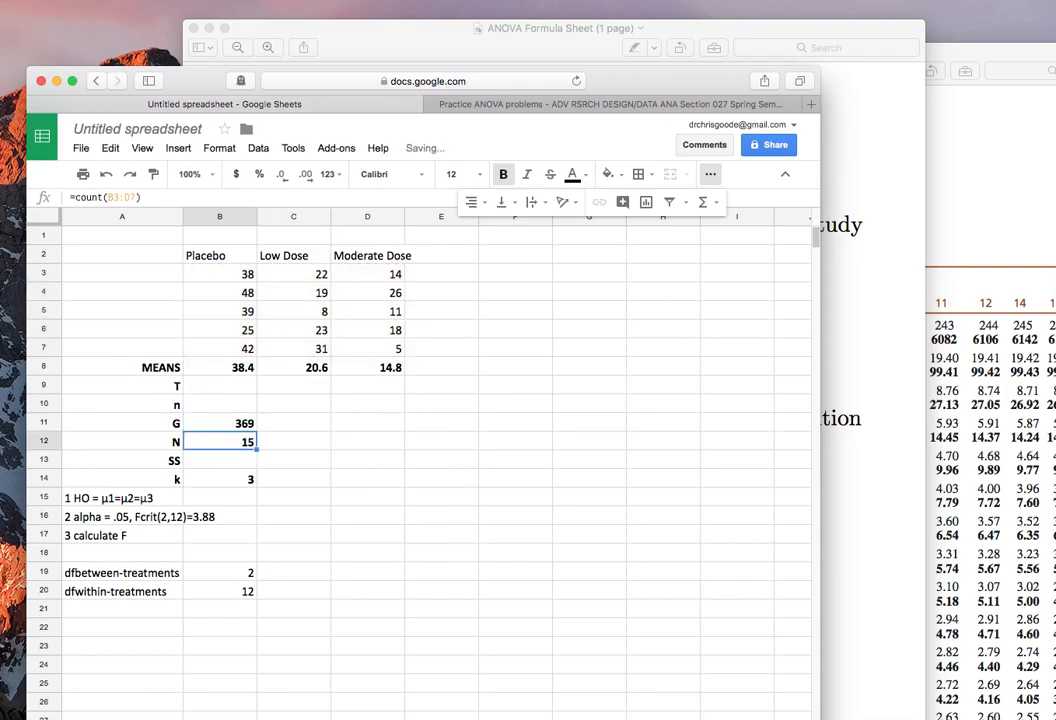
pyautogui.press('Down')
pyautogui.press('Up')
pyautogui.press('Down')
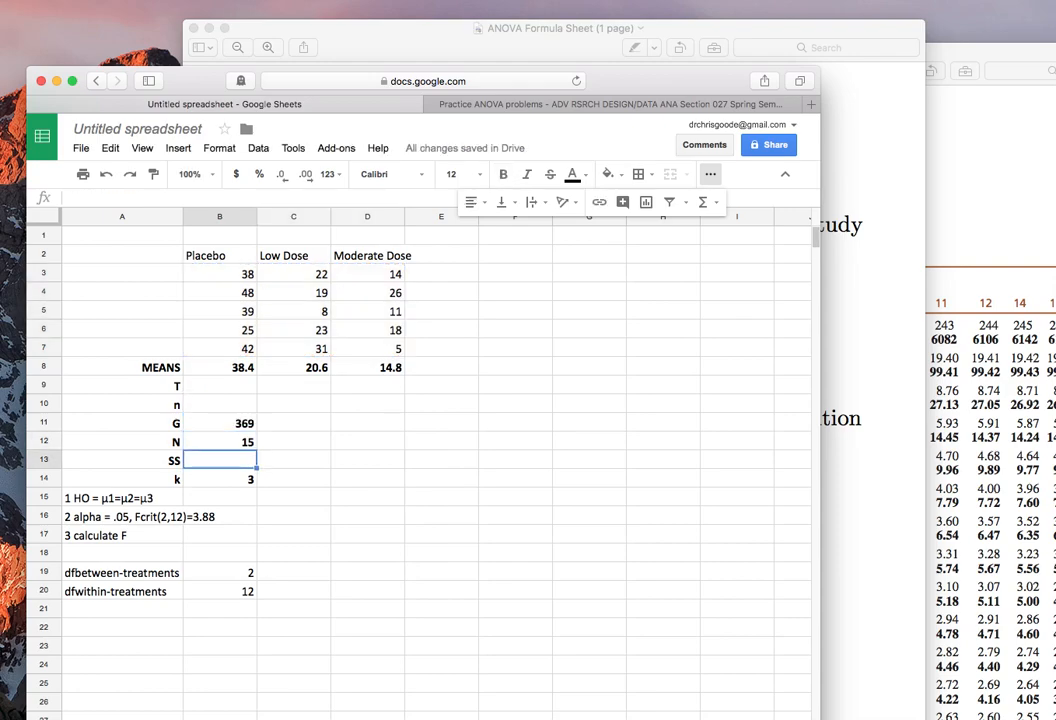
pyautogui.press('Up')
pyautogui.press('Up')
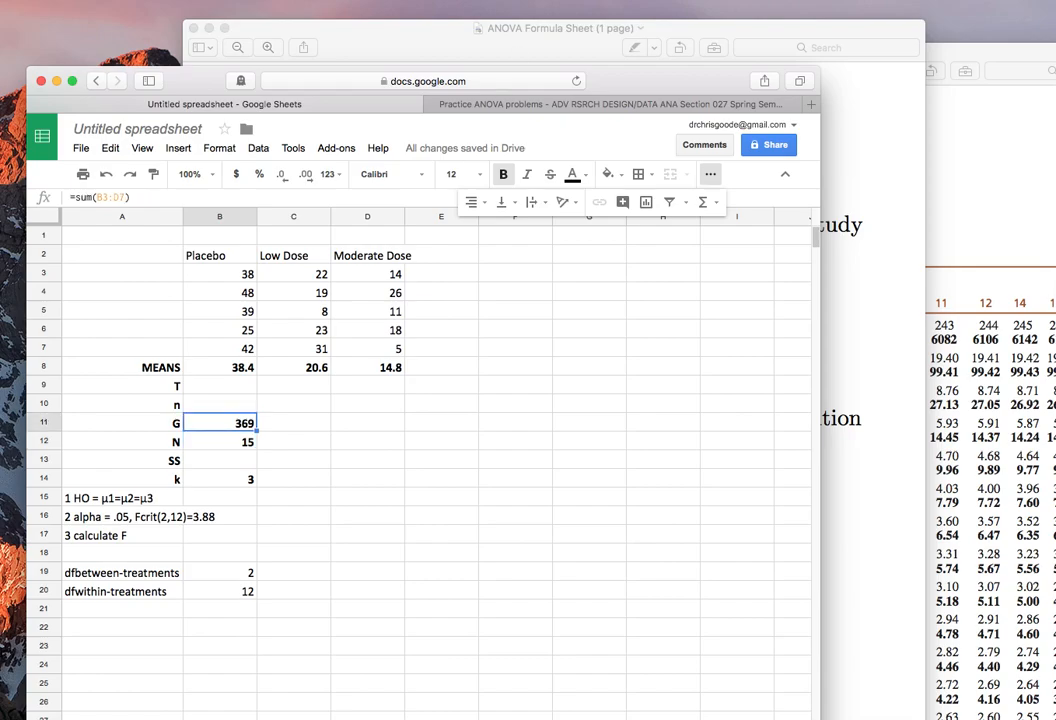
# Calculate the Placebo group's total T in cell B9 as the SUM of scores B3:B7.
pyautogui.click(559, 32)
pyautogui.click(88, 517)
pyautogui.click(222, 386)
pyautogui.write('=')
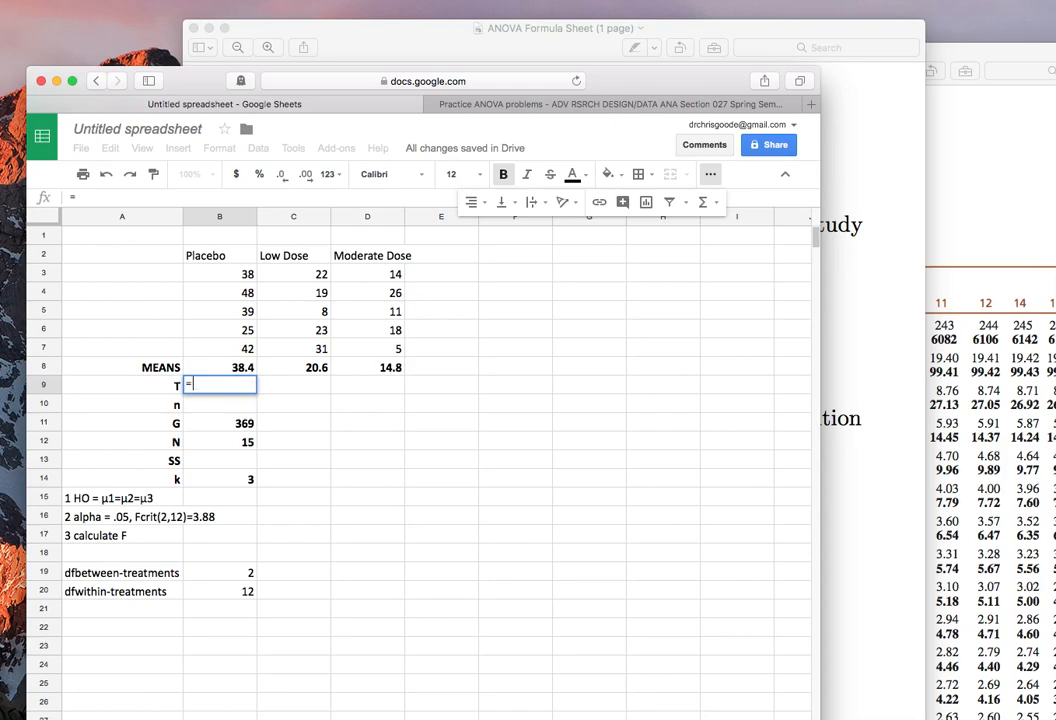
pyautogui.write('sum(')
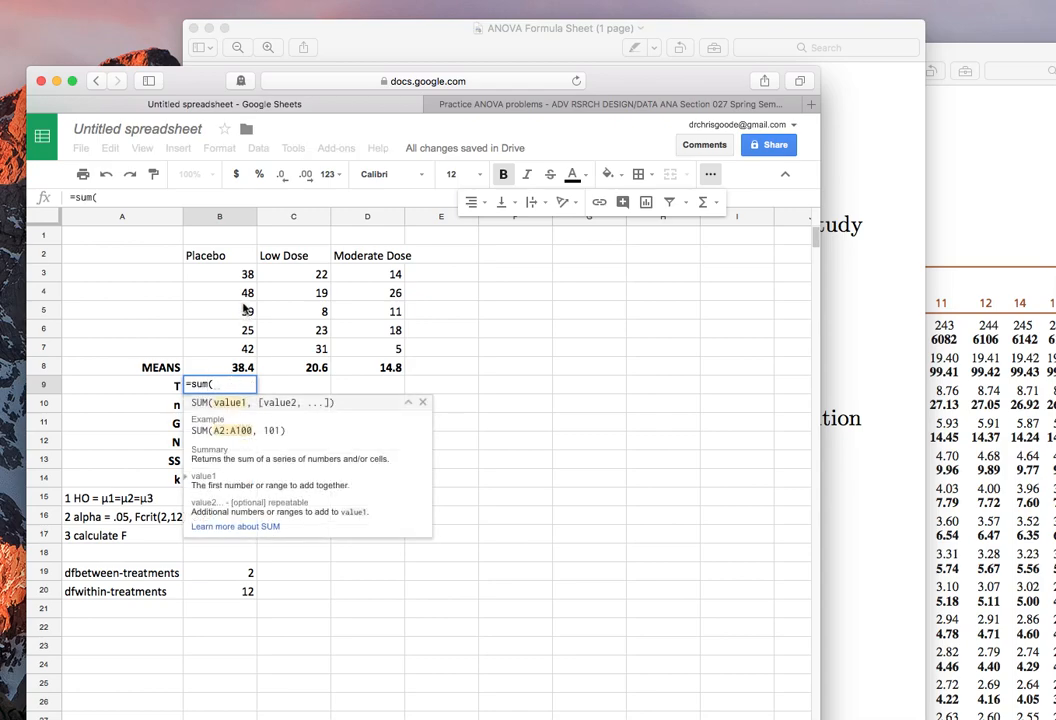
pyautogui.click(233, 280)
pyautogui.moveTo(233, 292); pyautogui.dragTo(230, 348)
pyautogui.press('Return')
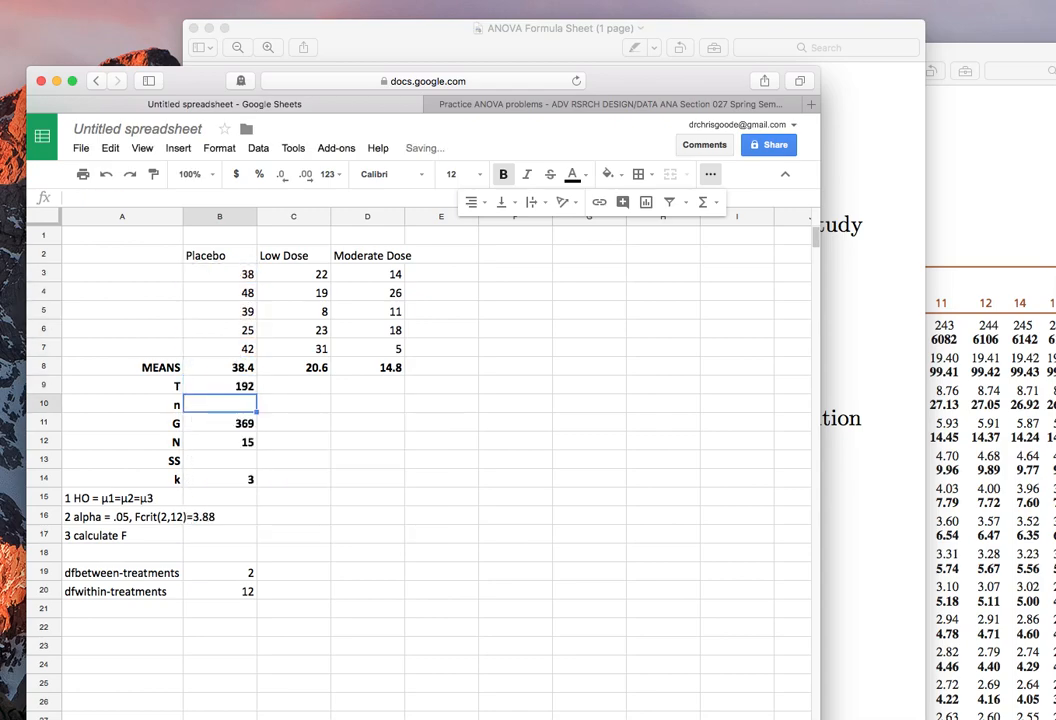
# Copy the T sum formula from B9 across to the Low Dose and Moderate Dose cells C9 and D9.
pyautogui.press('Up')
pyautogui.press('Right')
pyautogui.write('103')
pyautogui.press('Right')
pyautogui.write('74')
pyautogui.press('Down')
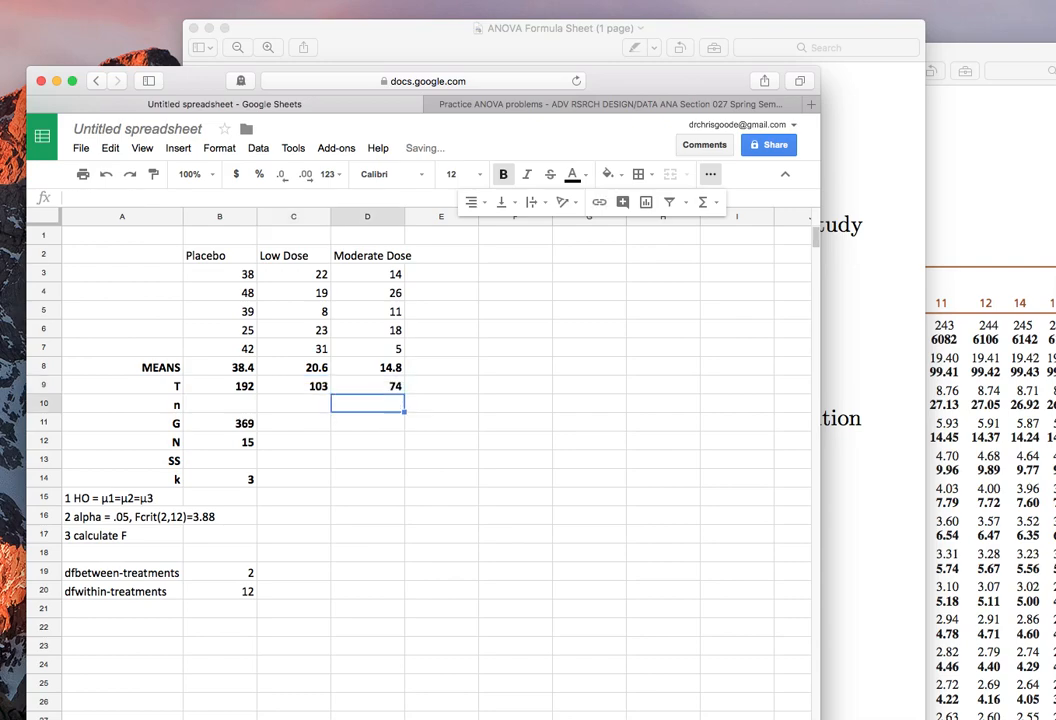
# Enter the row label "T^2" in cell A22.
pyautogui.click(156, 632)
pyautogui.write('%')
pyautogui.press('BackSpace')
pyautogui.write('T^2')
pyautogui.press('Return')
# Calculate the Placebo group's squared total in cell B22 with the formula =B9^2.
pyautogui.press('Up')
pyautogui.press('Right')
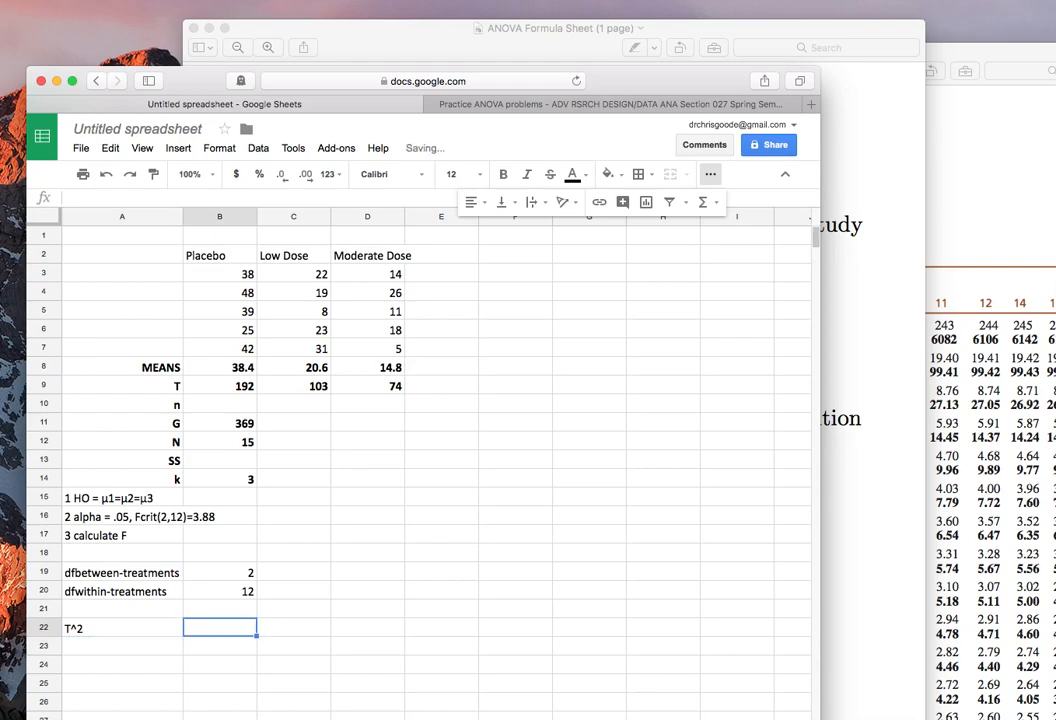
pyautogui.write('=')
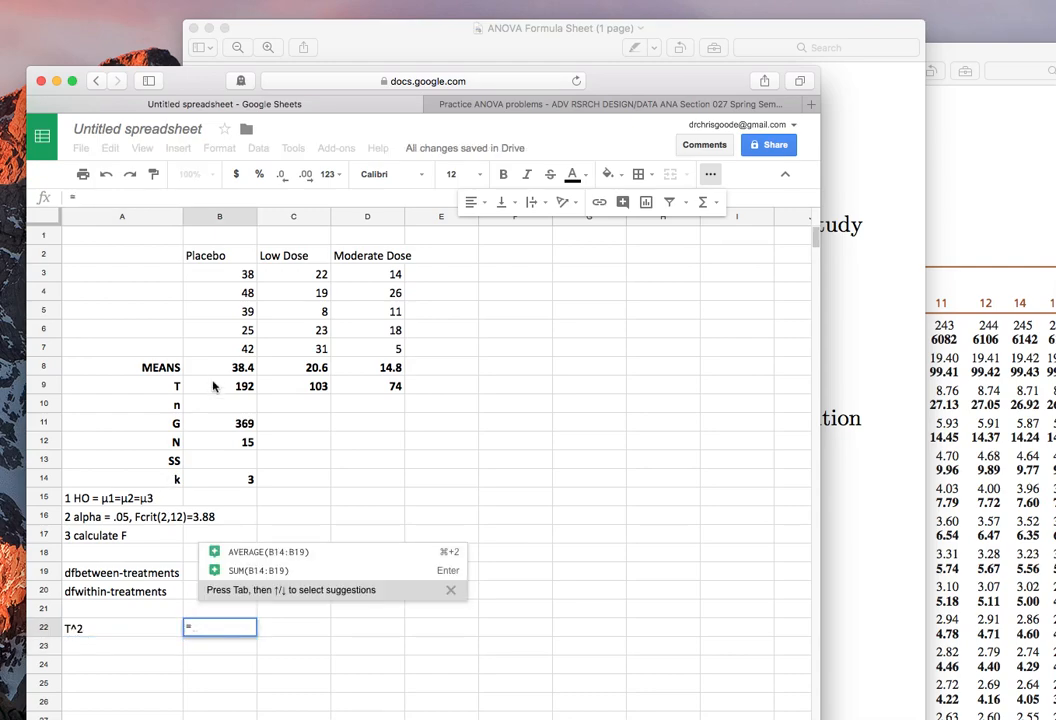
pyautogui.click(218, 389)
pyautogui.write('^2')
pyautogui.press('Return')
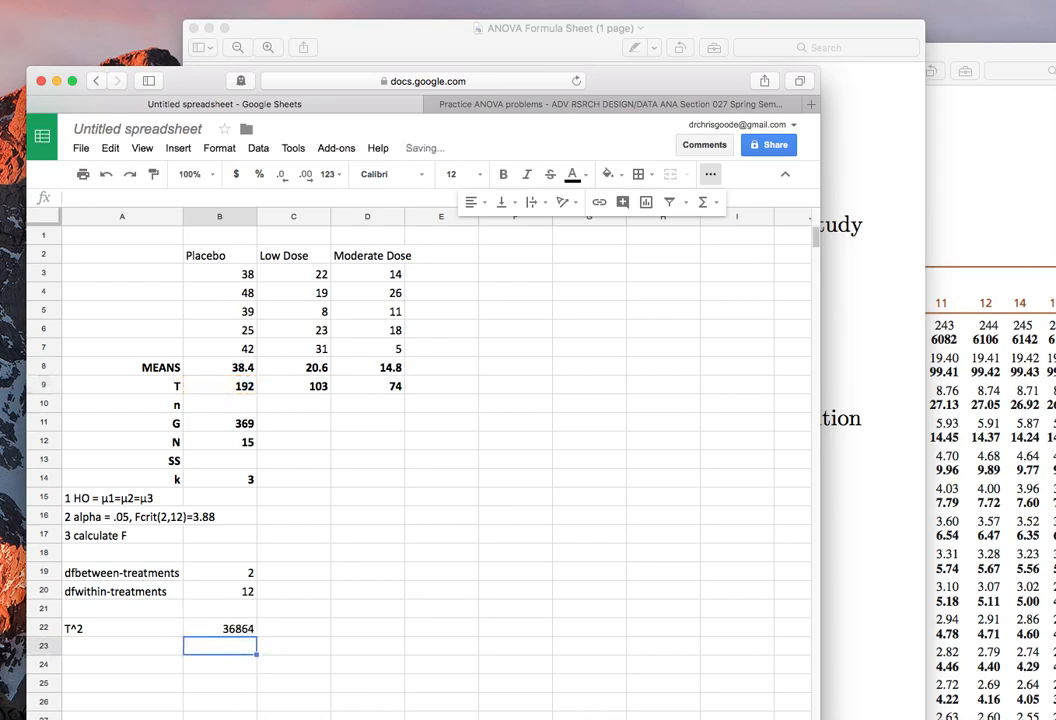
# Copy the squared-total formula from B22 into cells C22 and D22.
pyautogui.press('Right')
pyautogui.press('super+v')
pyautogui.press('Right')
pyautogui.press('super+v')
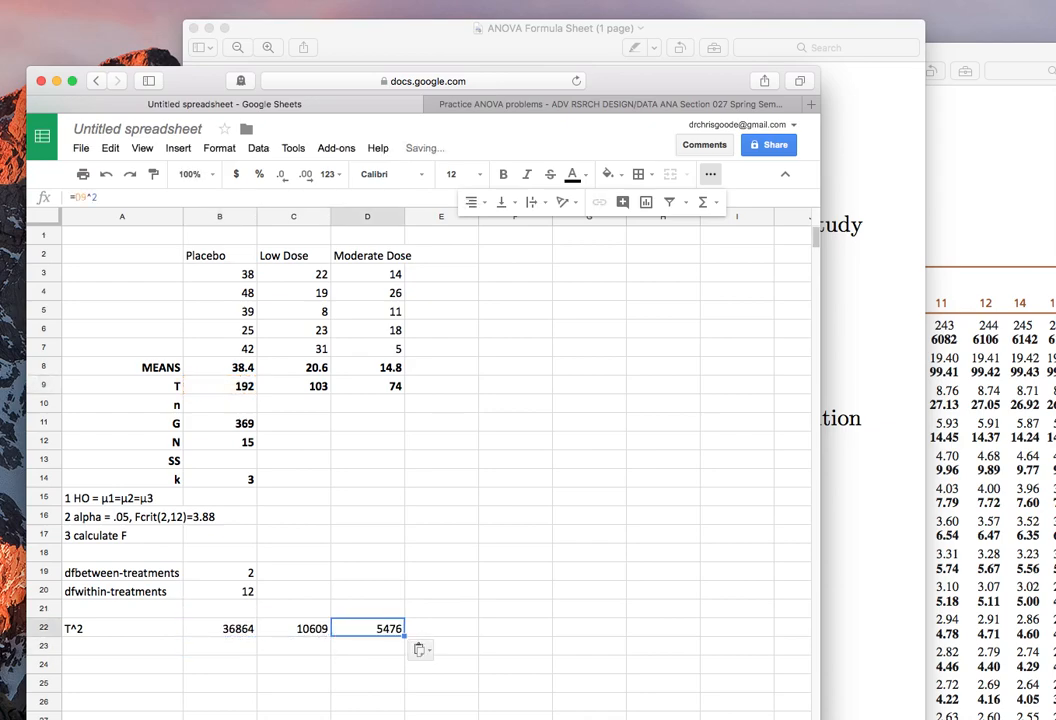
# Enter the row label "T^2/n" in cell A23.
pyautogui.press('Down')
pyautogui.press('Left')
pyautogui.press('Left')
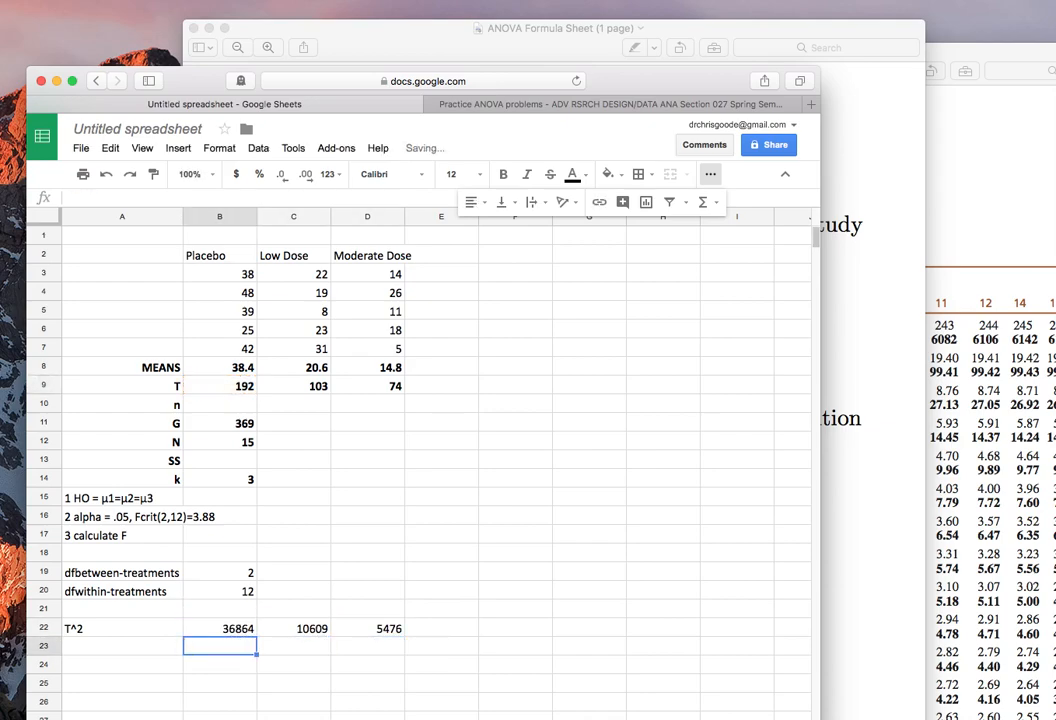
pyautogui.press('Left')
pyautogui.write('T^2')
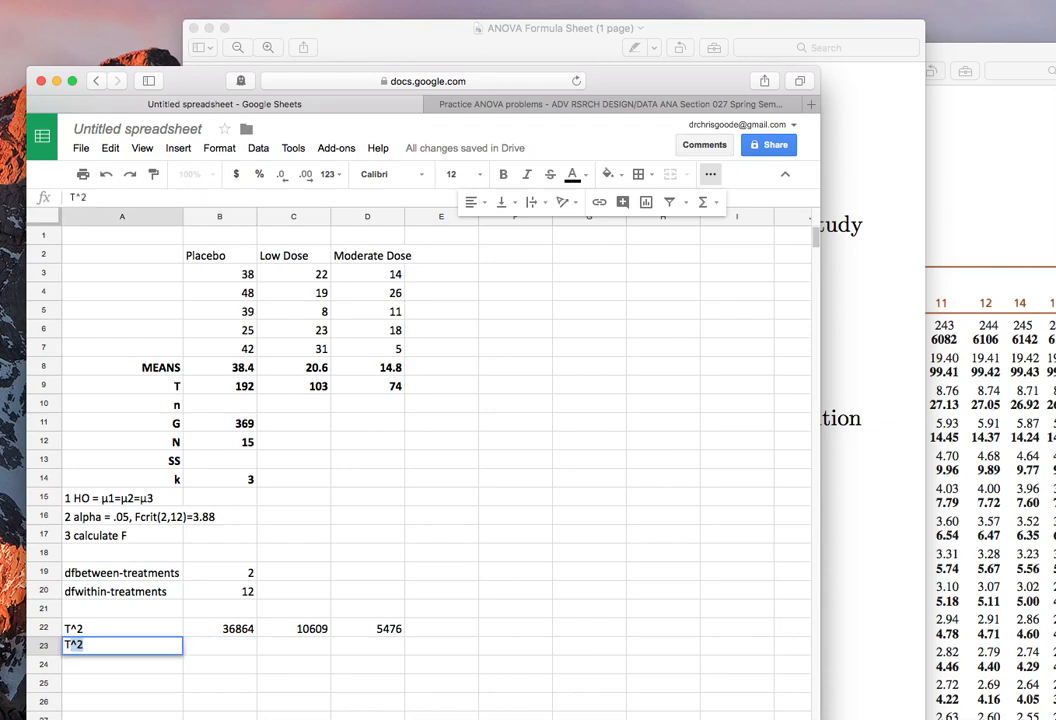
pyautogui.press('Right')
pyautogui.press('Left')
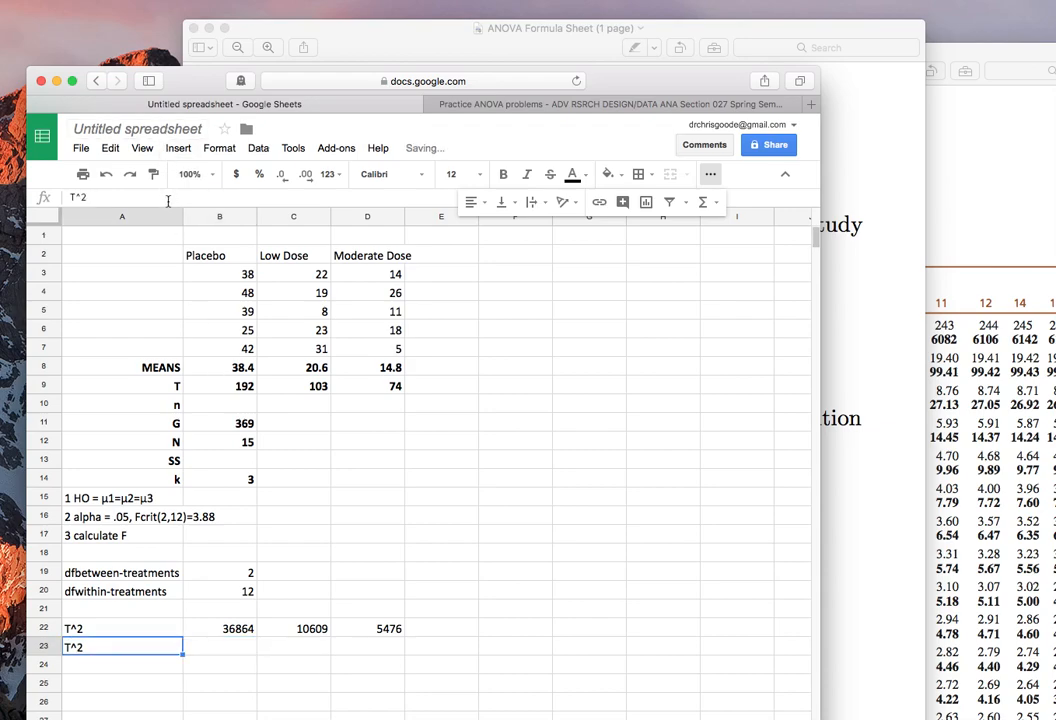
pyautogui.press('Return')
pyautogui.write('n')
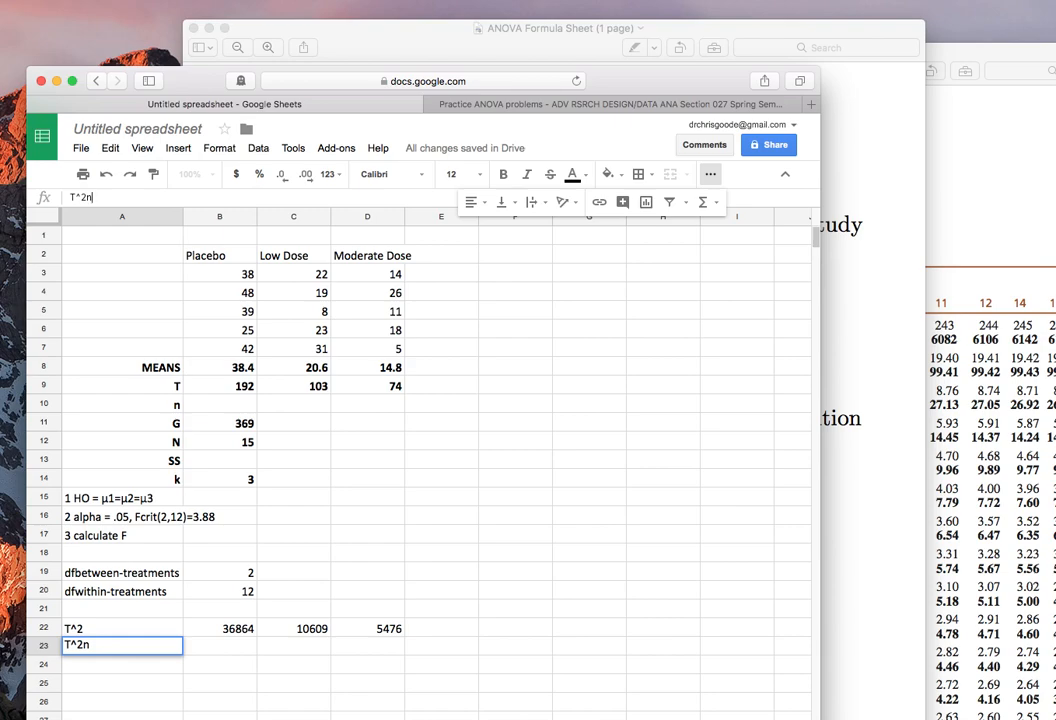
pyautogui.write('n')
pyautogui.press('Return')
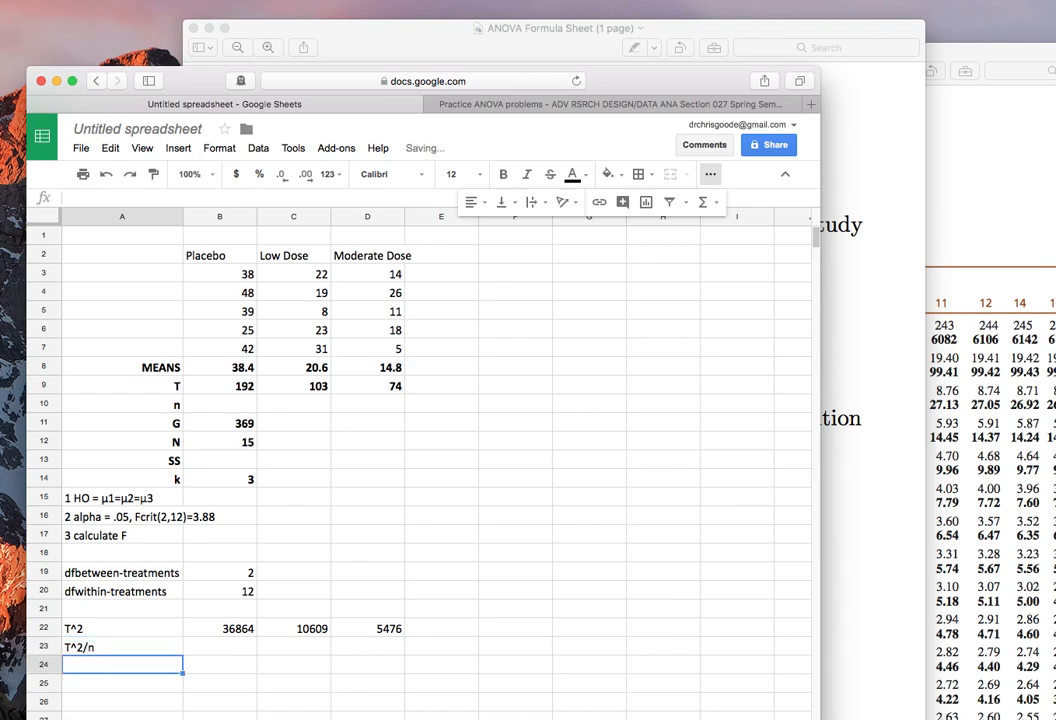
# Divide the Placebo squared total by its n in cell B23 with the formula =B22/B10.
pyautogui.press('Up')
pyautogui.press('Right')
pyautogui.write('=')
pyautogui.press('Up')
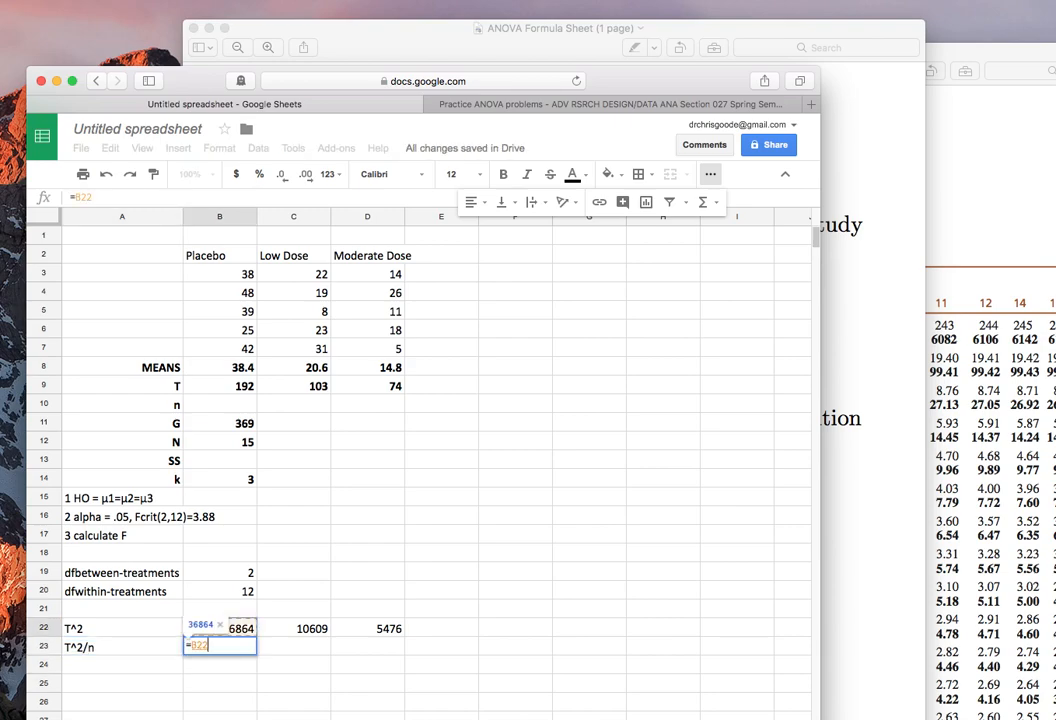
pyautogui.write('/')
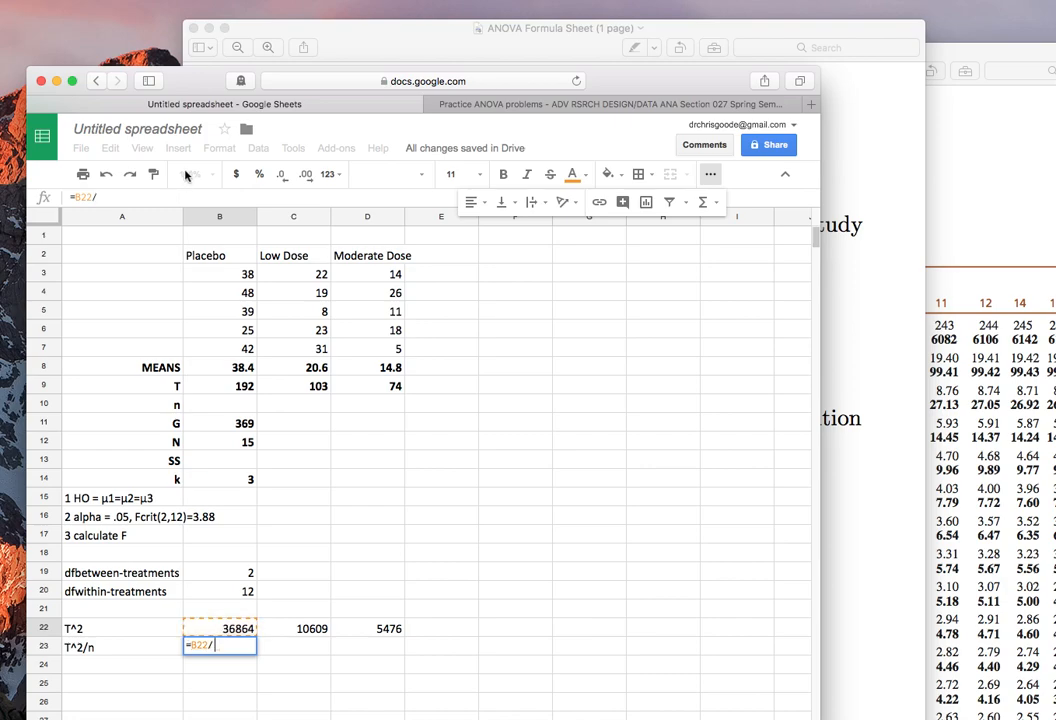
pyautogui.click(215, 408)
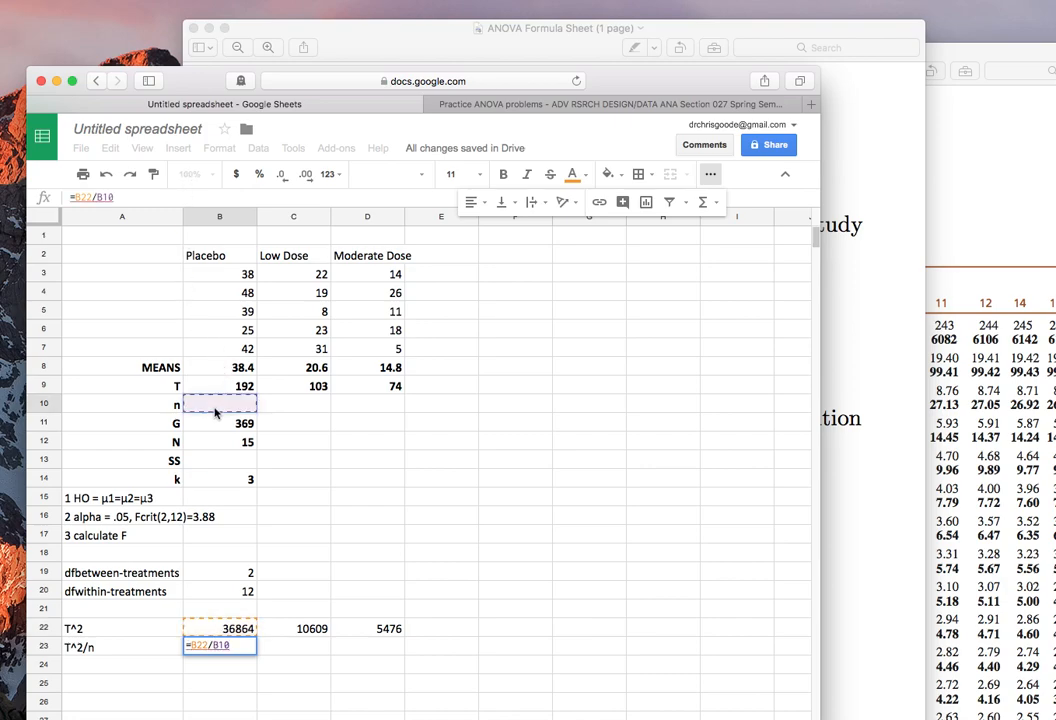
pyautogui.press('Return')
# Copy the T^2/n formula from B23 into cells C23 and D23.
pyautogui.press('Up')
pyautogui.press('super+c')
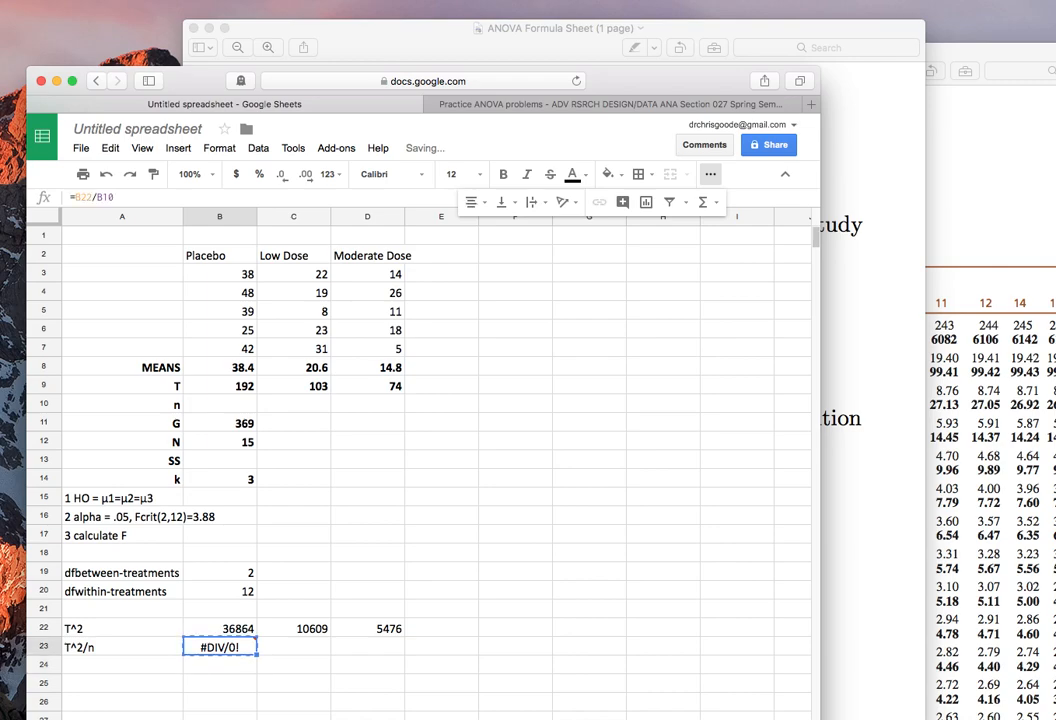
pyautogui.press('Right')
pyautogui.press('super+v')
pyautogui.press('Right')
pyautogui.press('super+v')
pyautogui.press('Left')
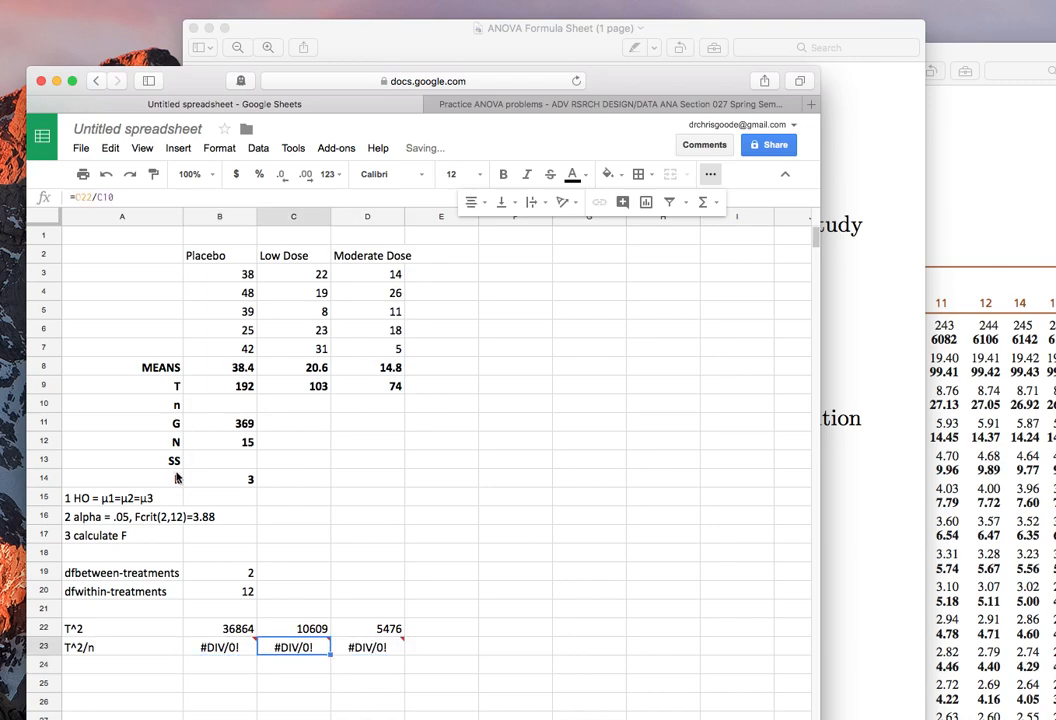
# Calculate the Placebo group's n in cell B10 as the COUNT of scores B3:B7.
pyautogui.click(215, 408)
pyautogui.write('=count(')
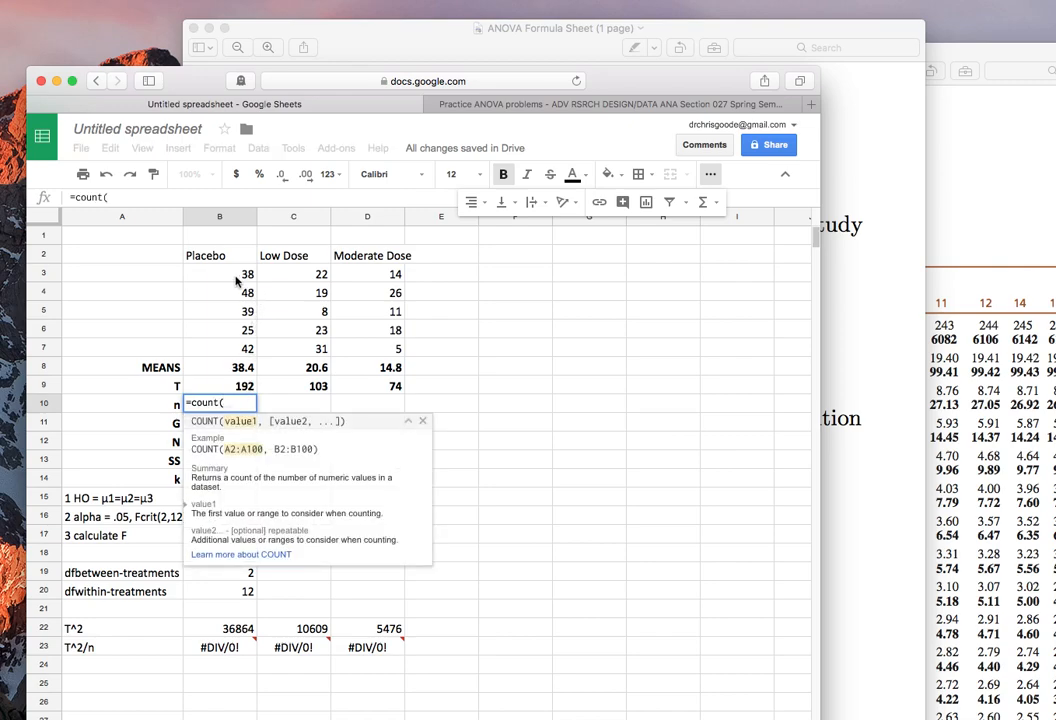
pyautogui.moveTo(237, 282); pyautogui.dragTo(237, 348)
pyautogui.press('Return')
# Copy the n count formula from B10 into cells C10 and D10 for the two dose groups.
pyautogui.press('Up')
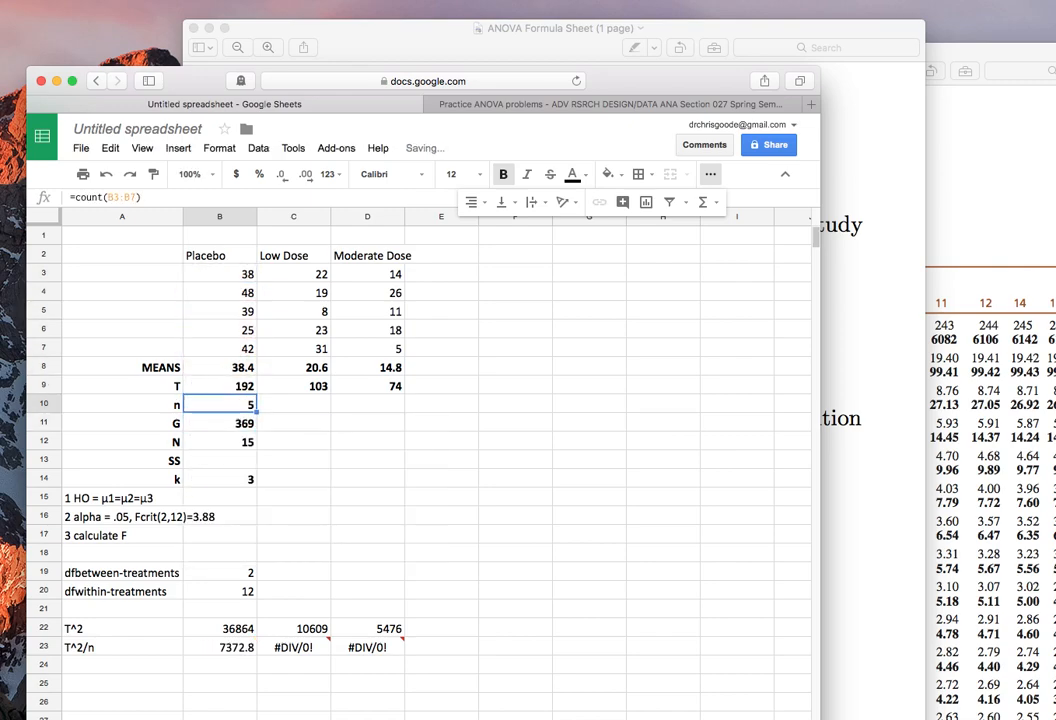
pyautogui.press('super+c')
pyautogui.press('Right')
pyautogui.press('super+v')
pyautogui.press('Right')
pyautogui.press('super+v')
pyautogui.press('Down')
pyautogui.press('Down')
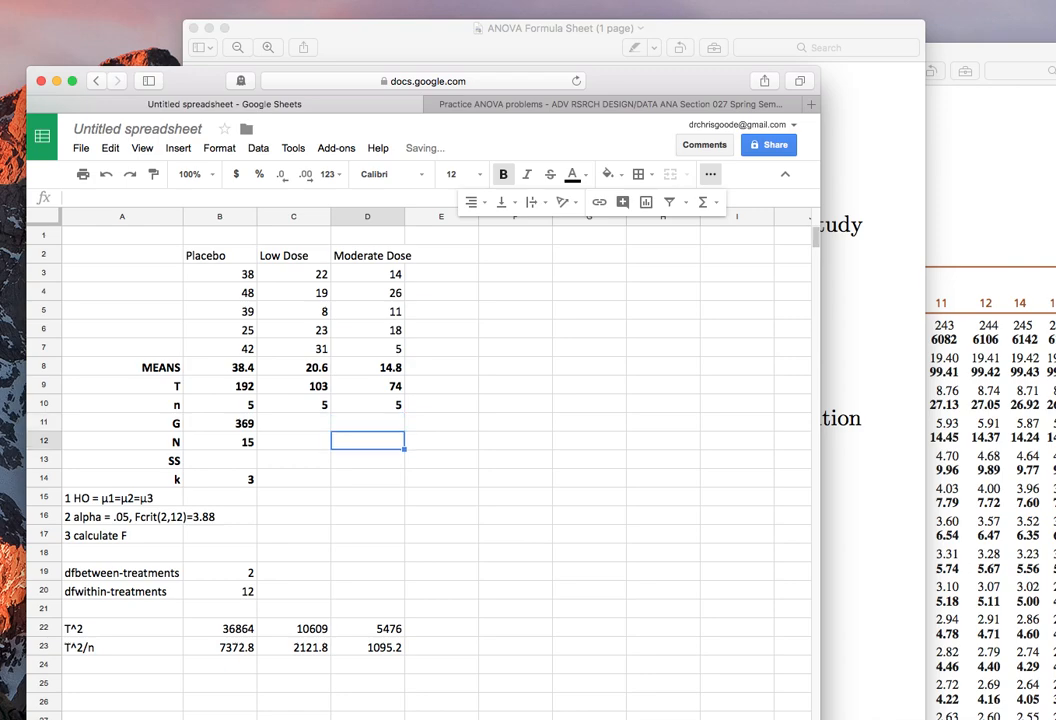
# Review the T^2/n values for the three groups in row 23.
pyautogui.press('Down')
pyautogui.press('Down')
pyautogui.press('Down')
pyautogui.press('Down')
pyautogui.press('Down')
pyautogui.press('Down')
pyautogui.press('Down')
pyautogui.press('Down')
pyautogui.press('Down')
pyautogui.press('Down')
pyautogui.press('Down')
pyautogui.press('Down')
pyautogui.press('Left')
pyautogui.press('Left')
pyautogui.press('Up')
pyautogui.press('Right')
pyautogui.press('Right')
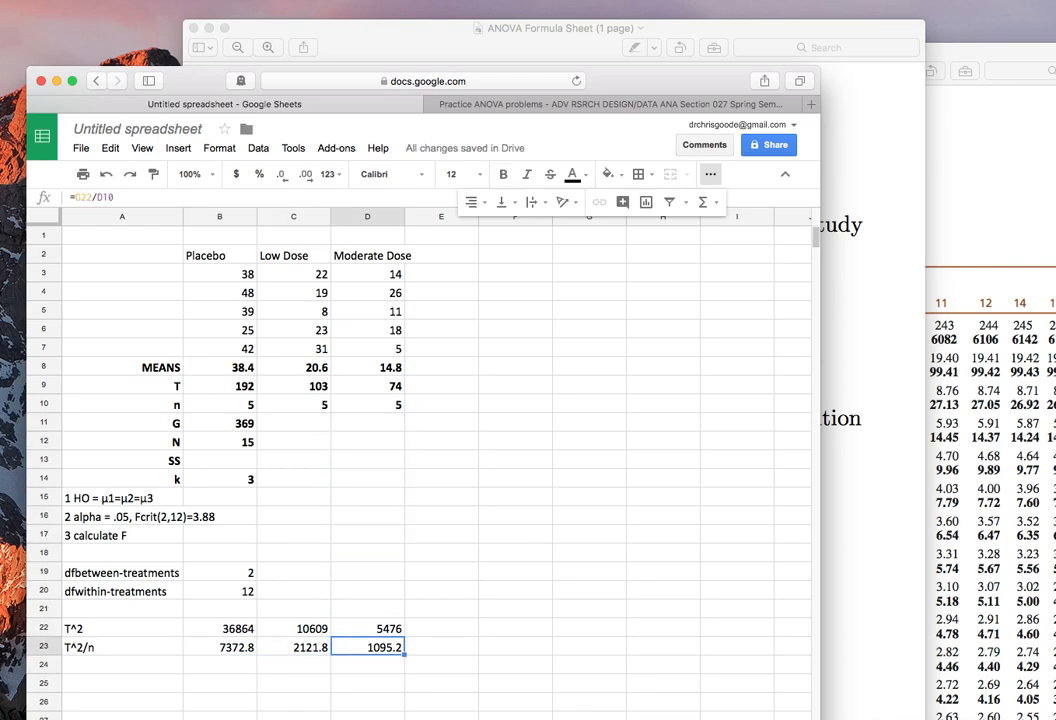
# Switch to the ANOVA Formula Sheet, examine the full SSbetween-treatments formula, and return to the spreadsheet.
pyautogui.click(441, 42)
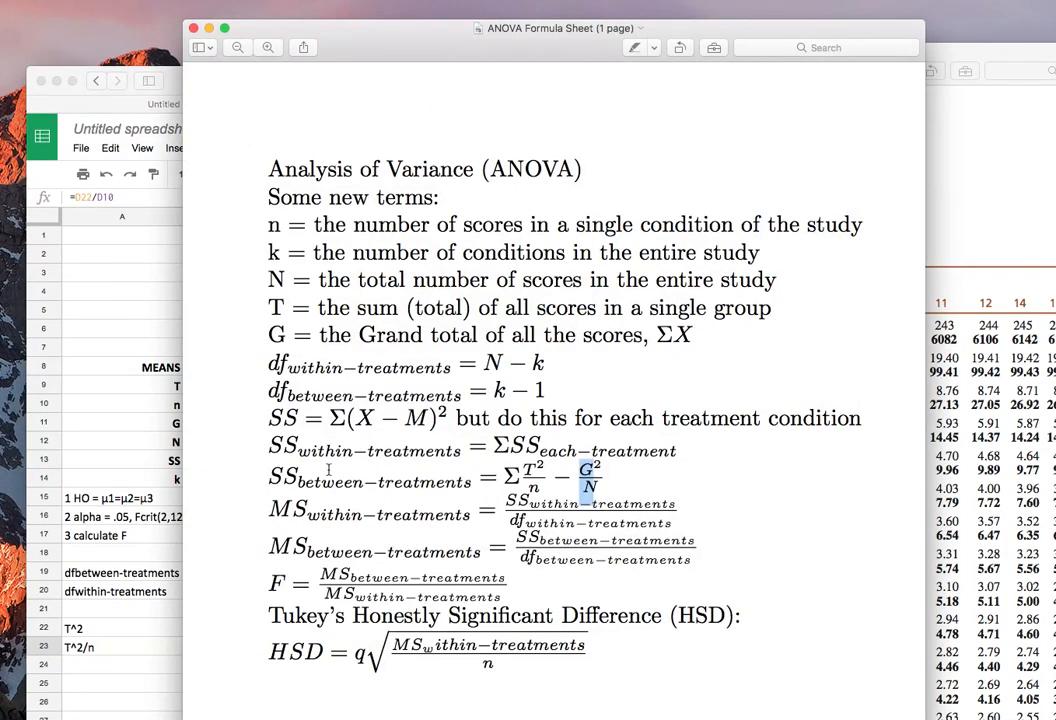
pyautogui.moveTo(270, 476); pyautogui.dragTo(612, 477)
pyautogui.click(97, 557)
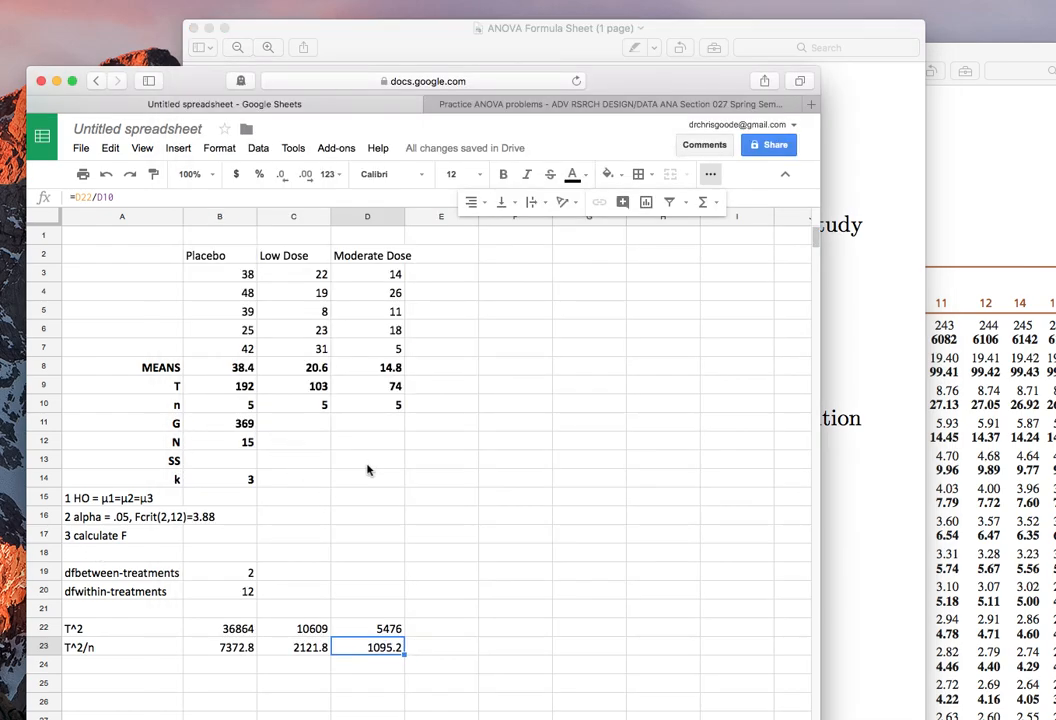
# Enter the label "G^2" in cell C11 beside the grand total.
pyautogui.click(326, 423)
pyautogui.write('G')
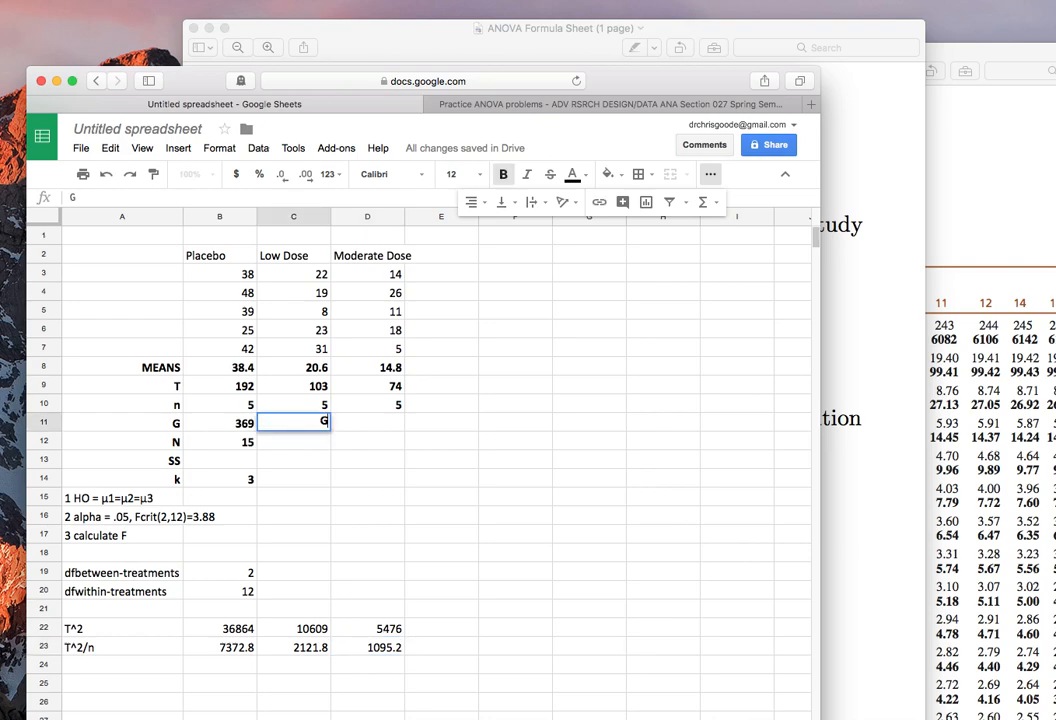
pyautogui.write('^2')
pyautogui.press('Return')
# Calculate the squared grand total in cell D11 with the formula =B11^2.
pyautogui.press('Up')
pyautogui.press('Right')
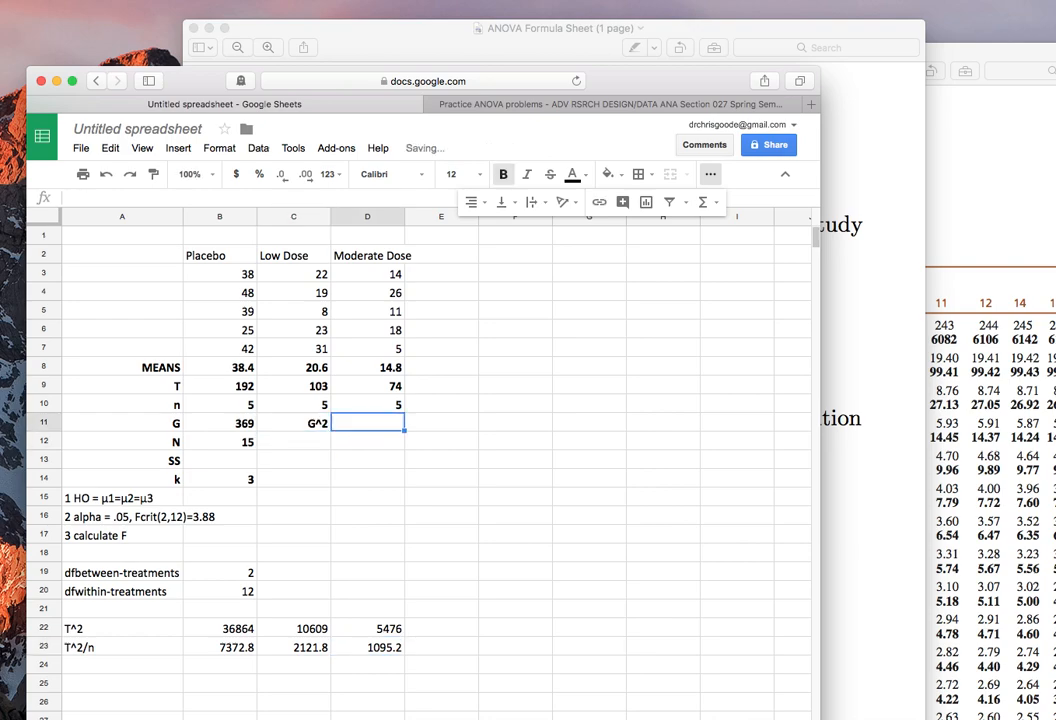
pyautogui.write('=')
pyautogui.click(212, 424)
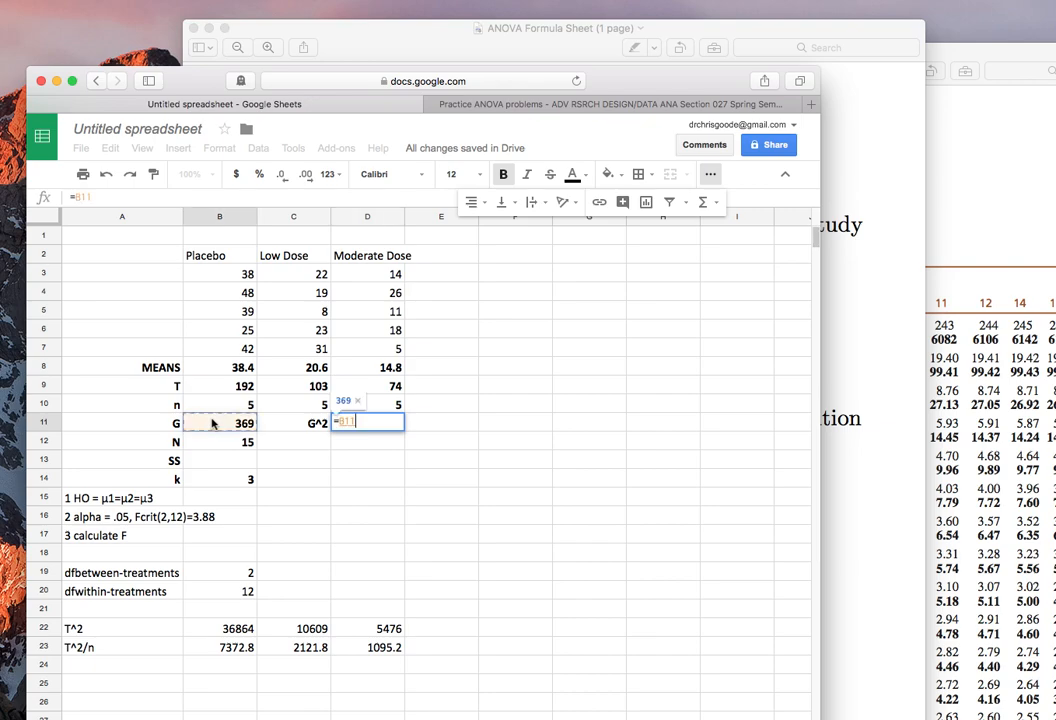
pyautogui.write('^2')
pyautogui.press('Return')
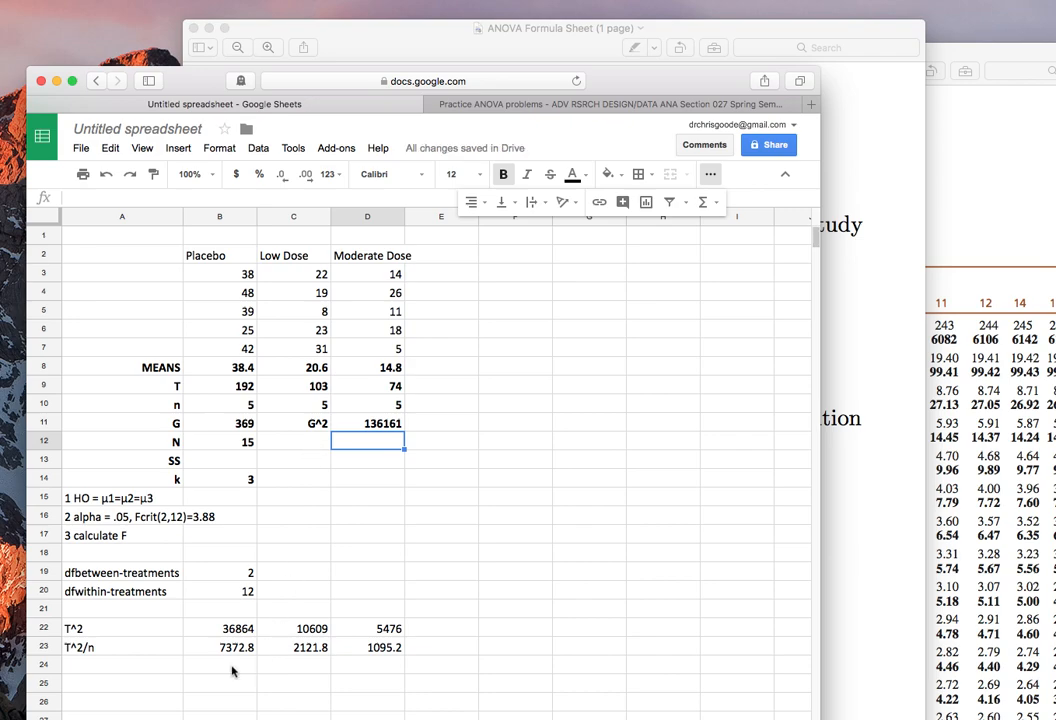
# Enter the row label "SSbetween-treatments" in cell A24.
pyautogui.click(155, 669)
pyautogui.write('SS')
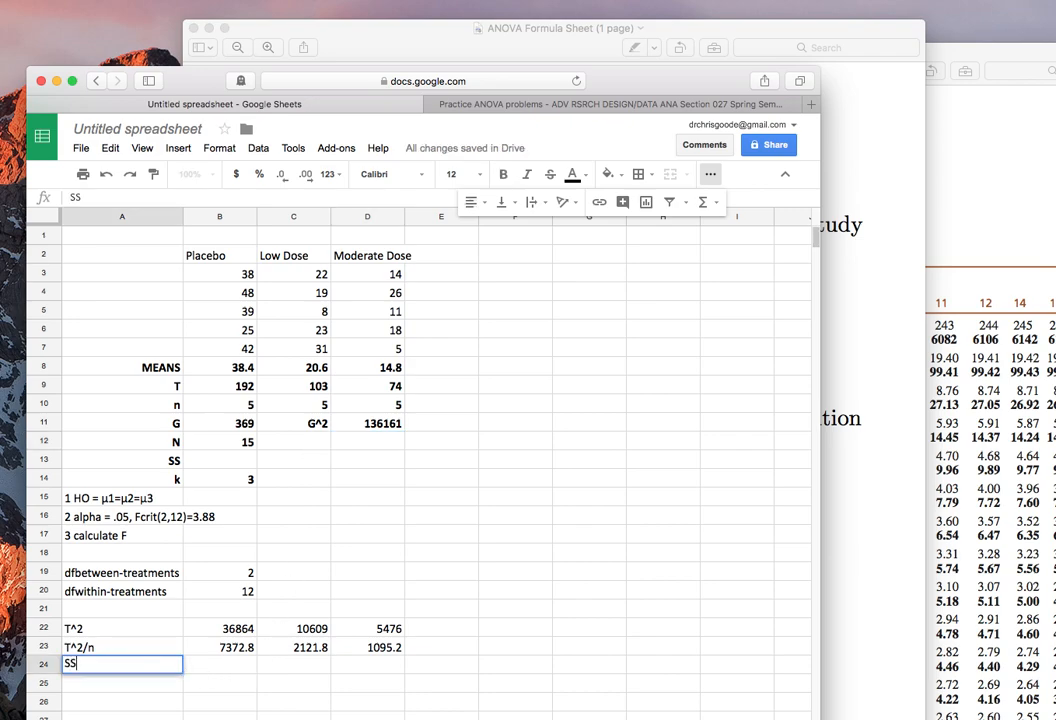
pyautogui.write('between-treatments')
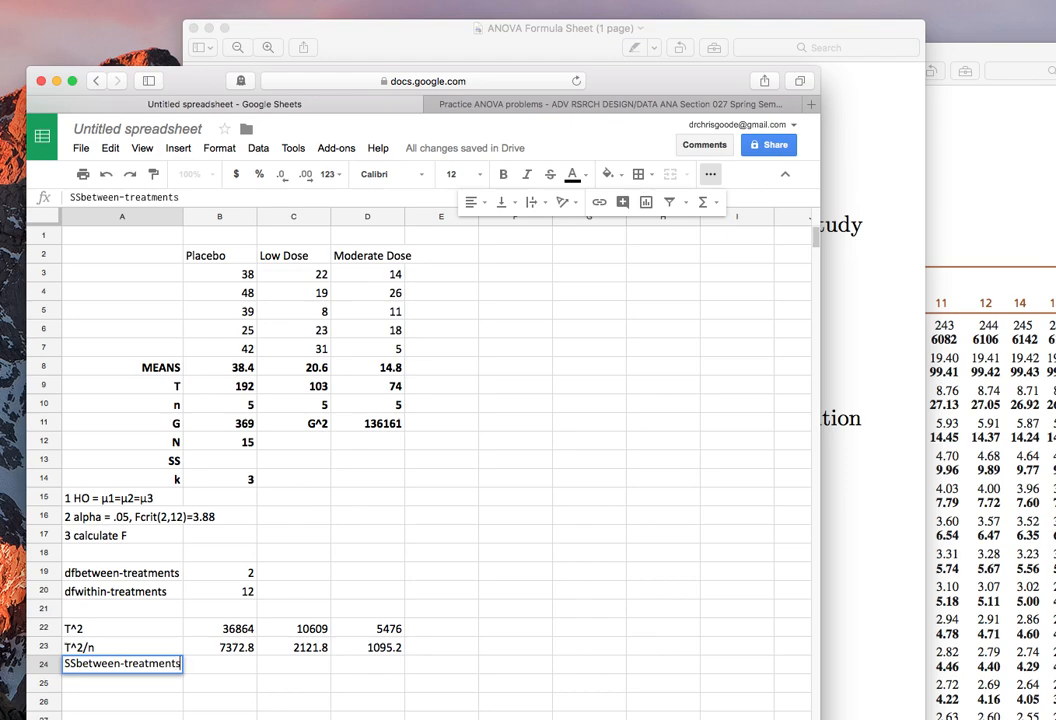
pyautogui.press('Tab')
# Calculate SSbetween-treatments in cell B24 with the formula =(sum(B23:D23))-(D11/B12).
pyautogui.write('=')
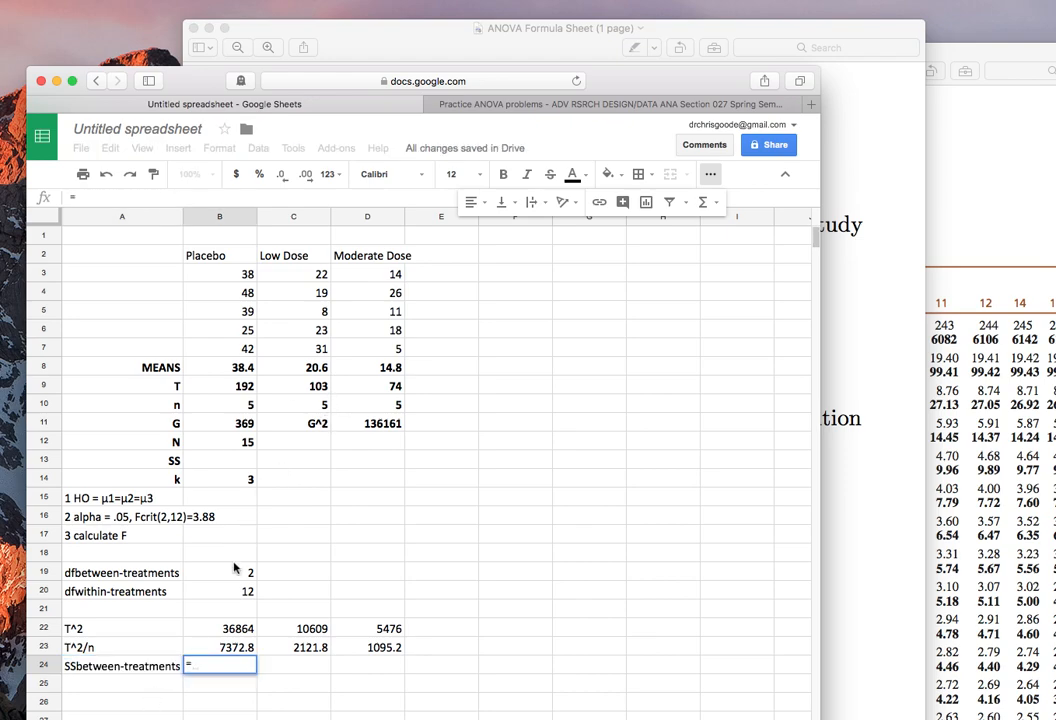
pyautogui.write('(sum(')
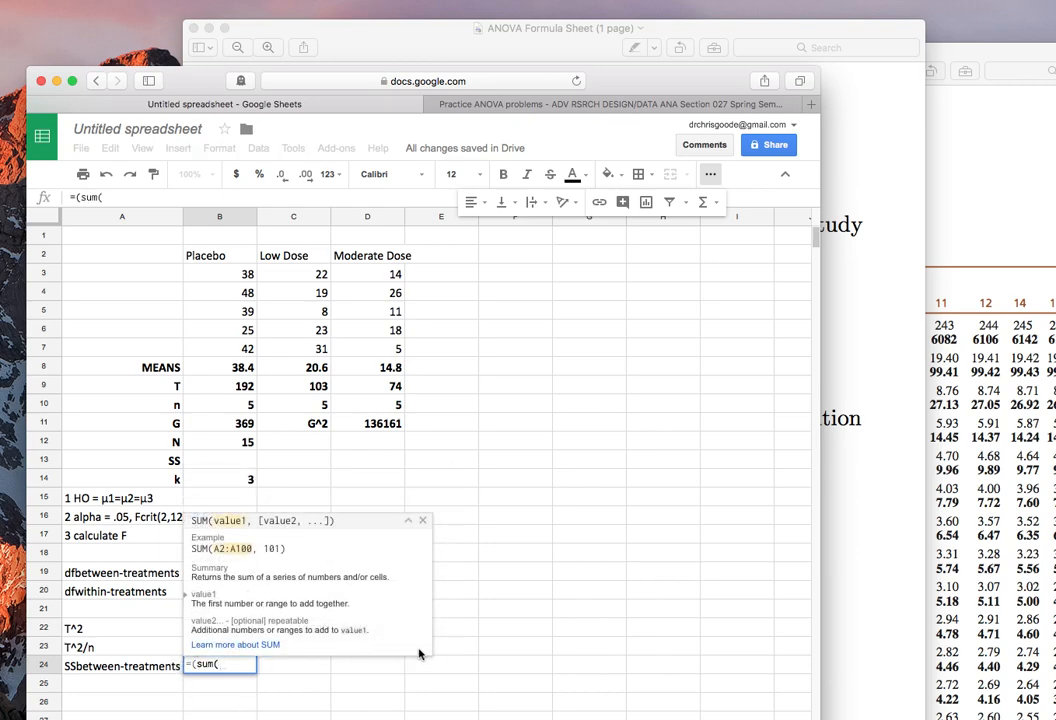
pyautogui.click(422, 520)
pyautogui.moveTo(386, 647); pyautogui.dragTo(247, 647)
pyautogui.write('))')
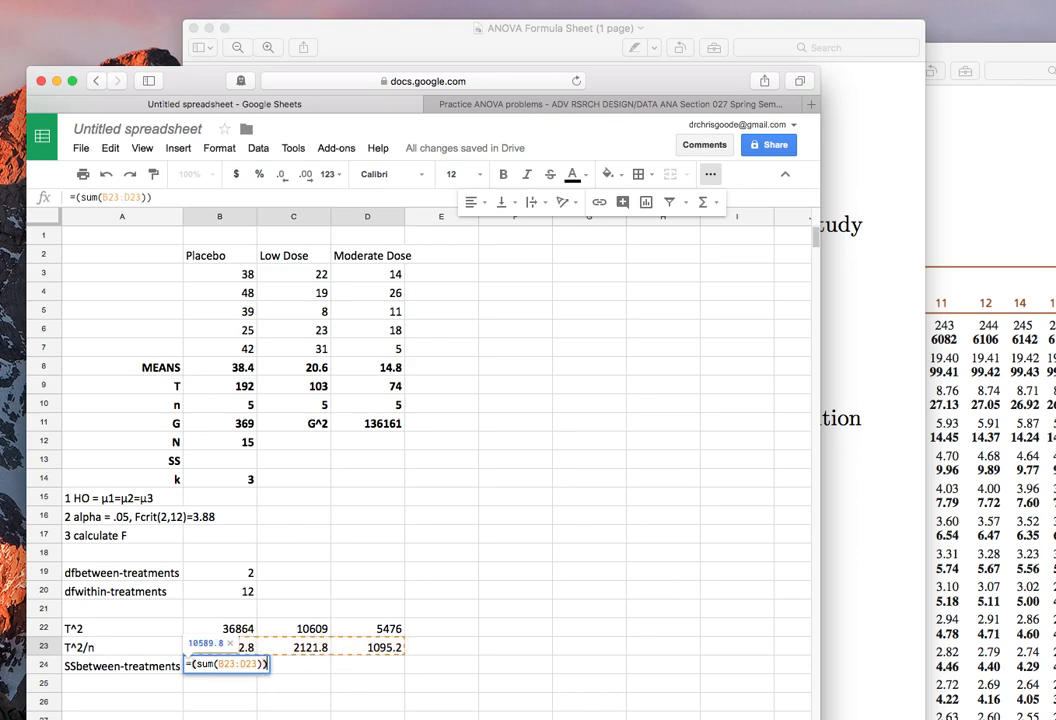
pyautogui.write('-(')
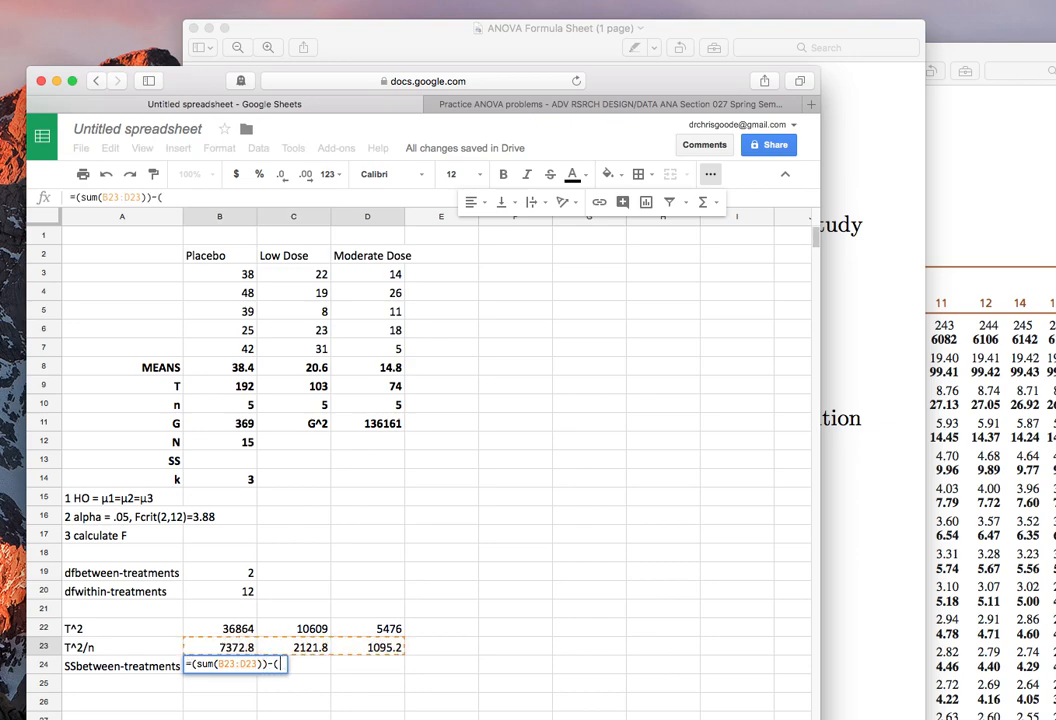
pyautogui.click(351, 425)
pyautogui.write('/')
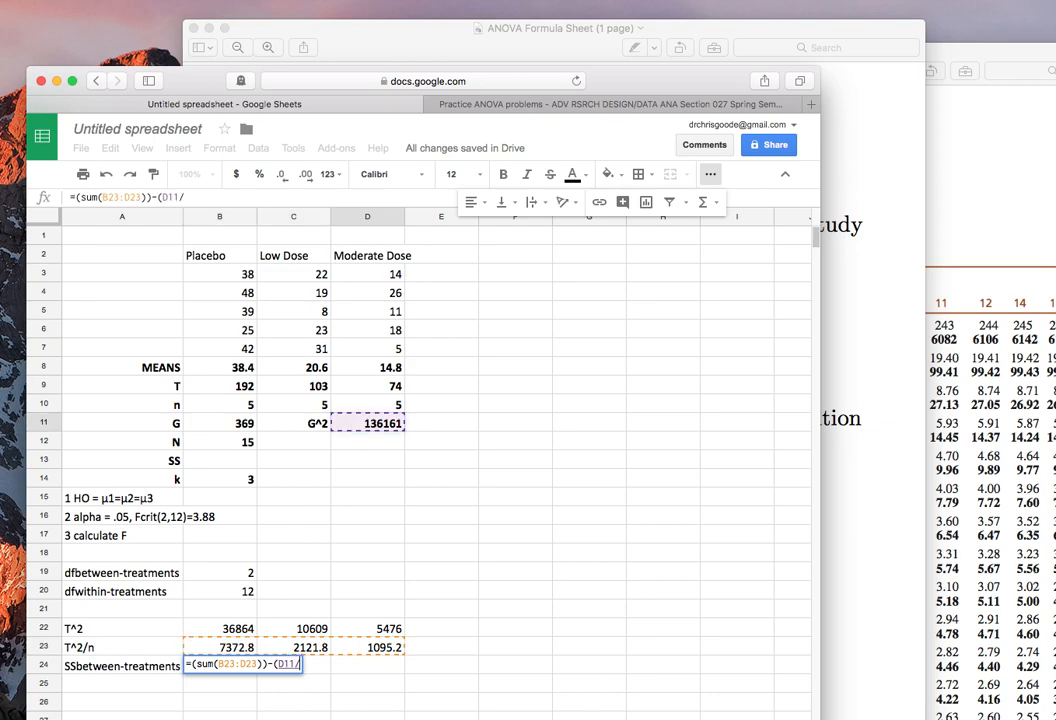
pyautogui.click(248, 444)
pyautogui.write(')')
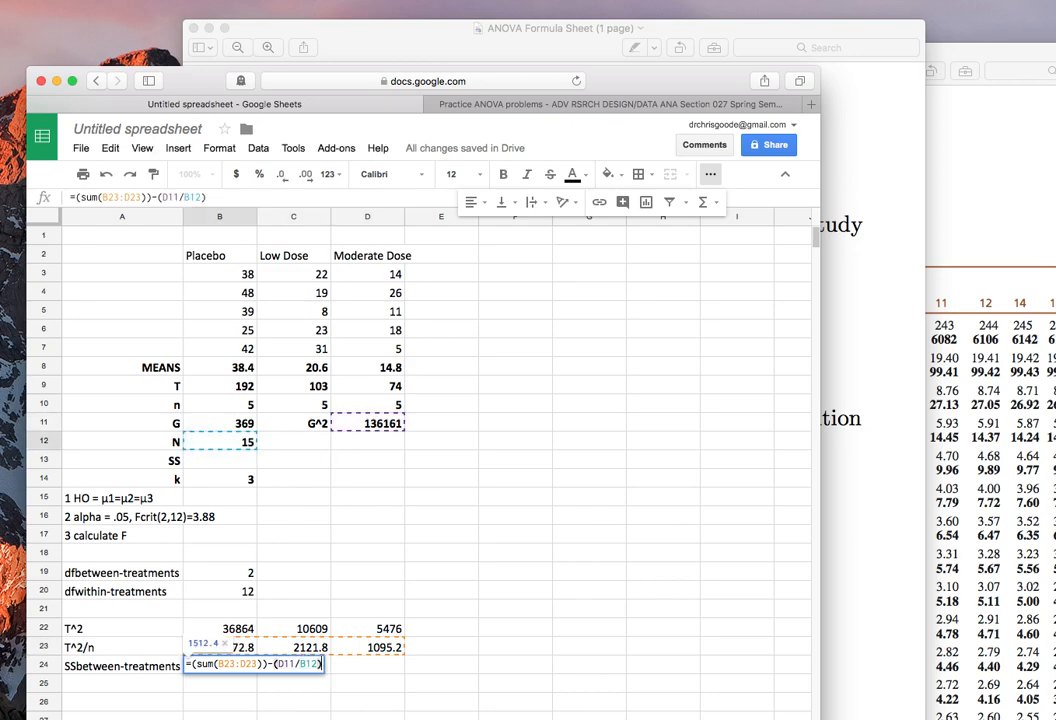
pyautogui.press('Return')
pyautogui.click(220, 666)
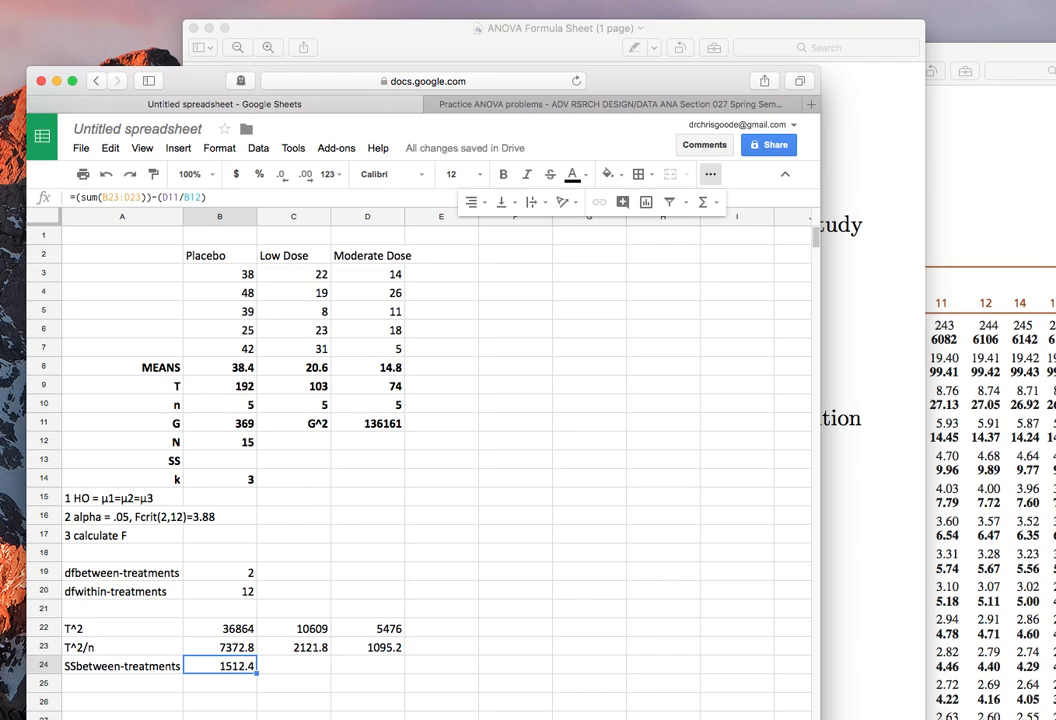
# Enter the row label "SSwithin-treatments" in cell A25.
pyautogui.click(122, 684)
pyautogui.write('SSwithin-treatments')
pyautogui.press('Return')
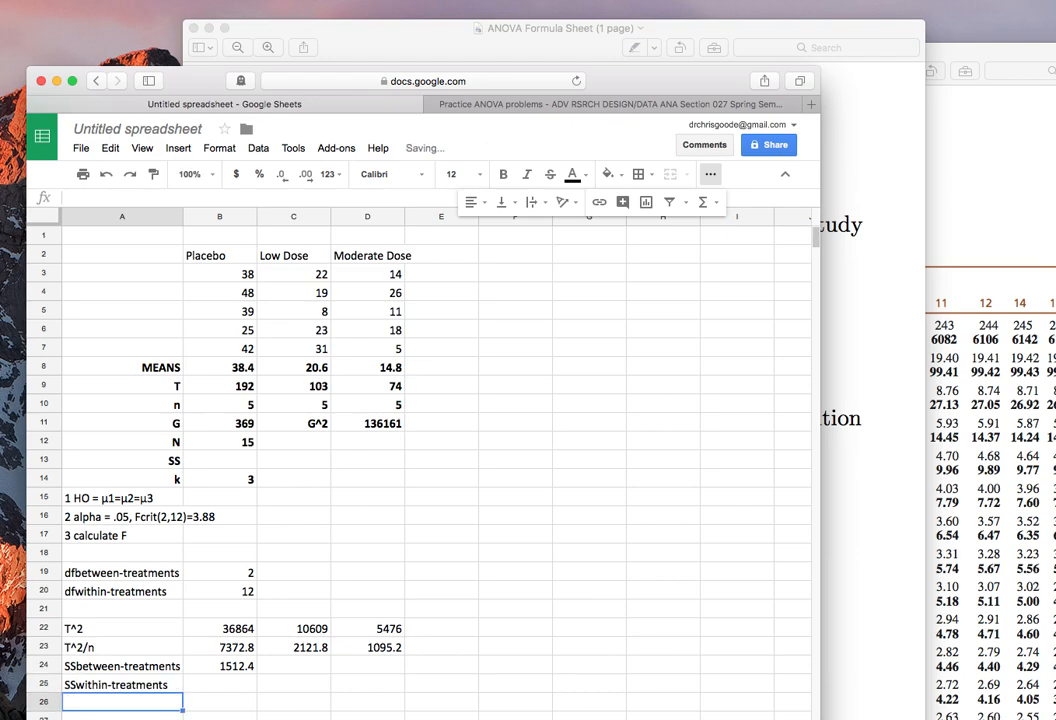
# Calculate SSwithin-treatments in cell B25 as the sum of the SS row, =sum(B13:D13).
pyautogui.click(220, 684)
pyautogui.write('=sum(')
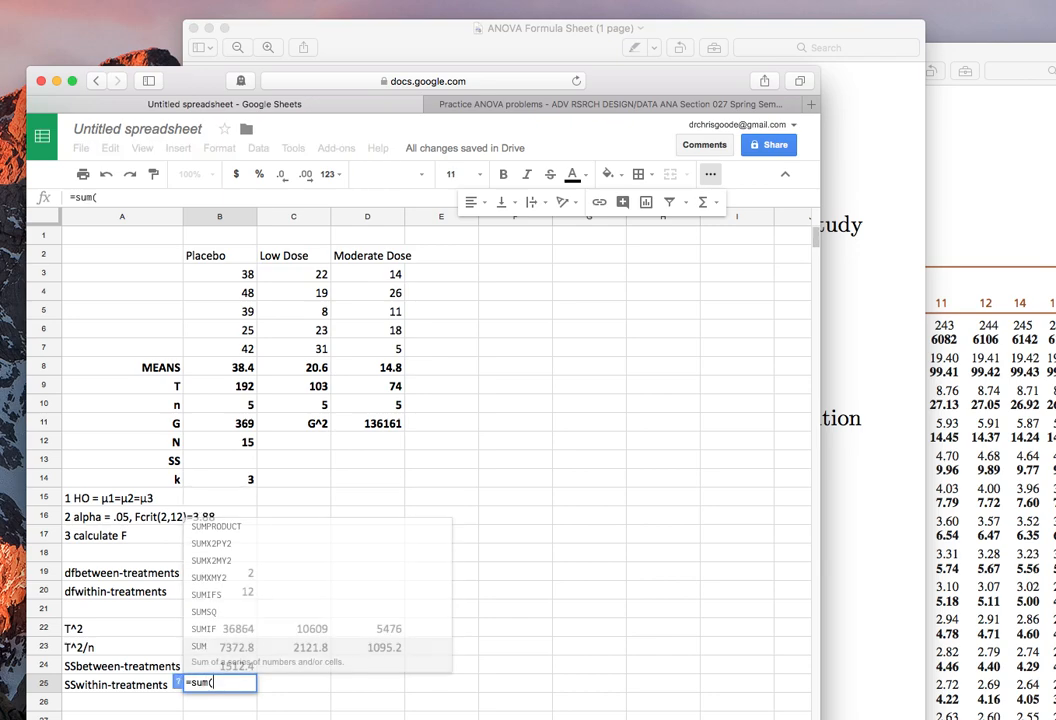
pyautogui.moveTo(205, 460); pyautogui.dragTo(358, 462)
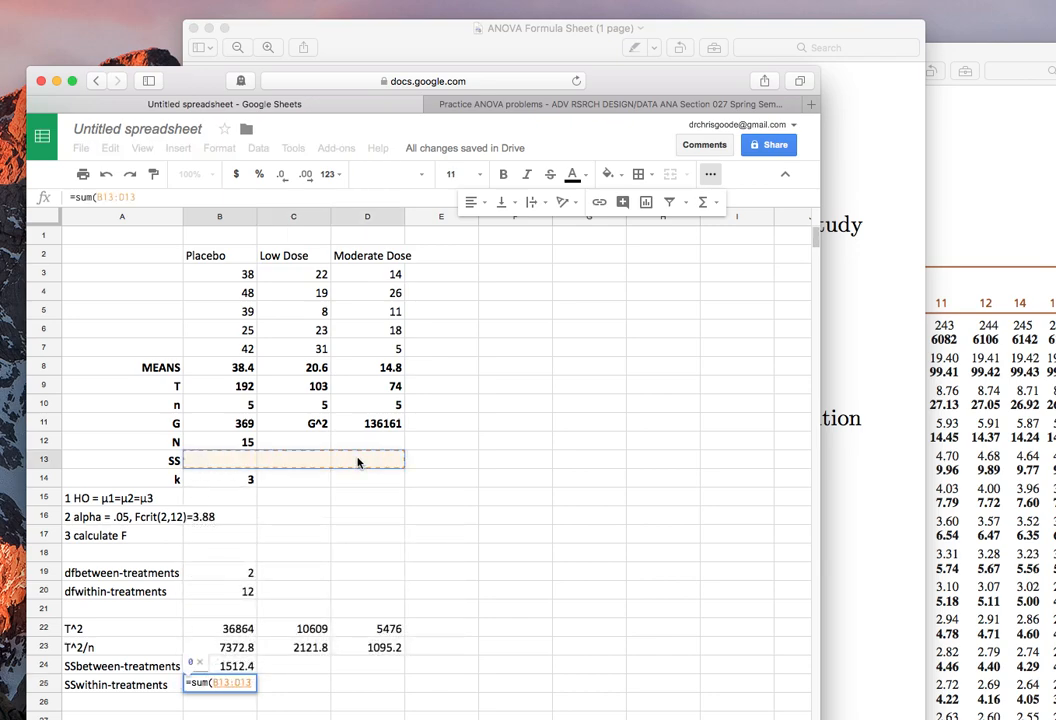
pyautogui.press('Return')
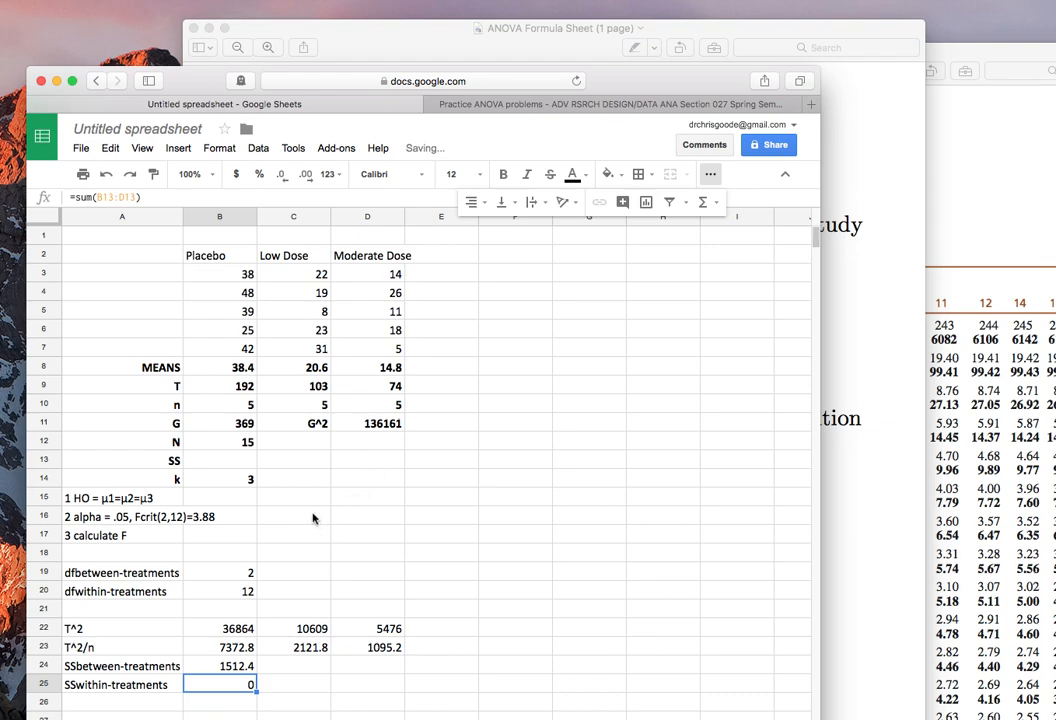
pyautogui.moveTo(210, 460); pyautogui.dragTo(361, 462)
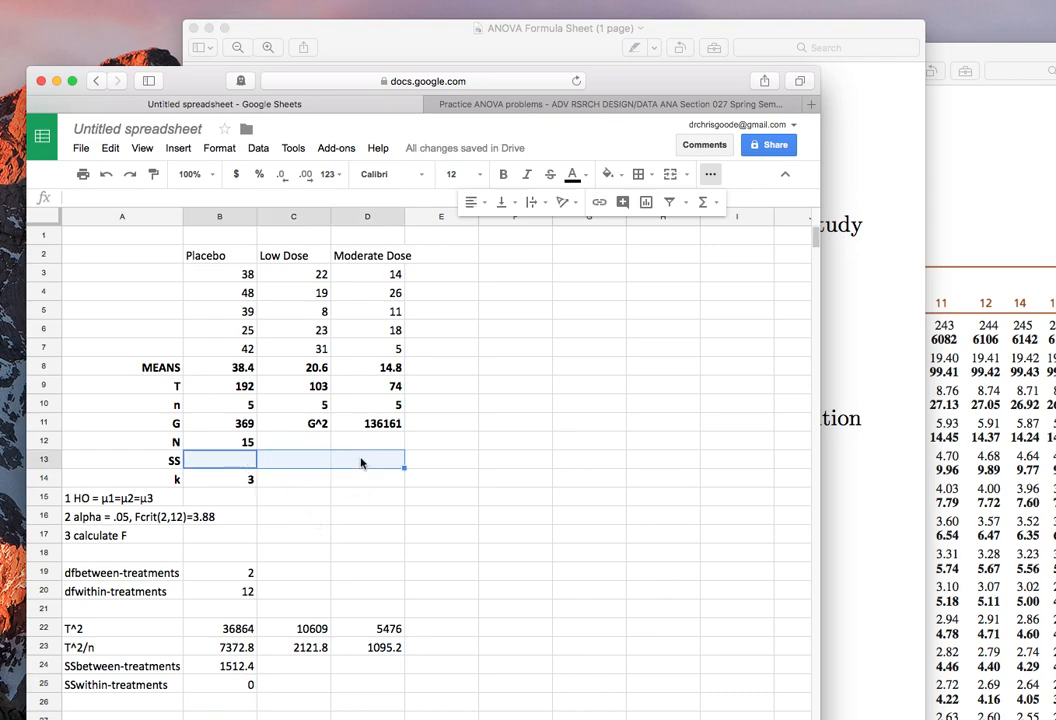
pyautogui.click(222, 684)
pyautogui.moveTo(222, 460); pyautogui.dragTo(377, 453)
pyautogui.click(222, 462)
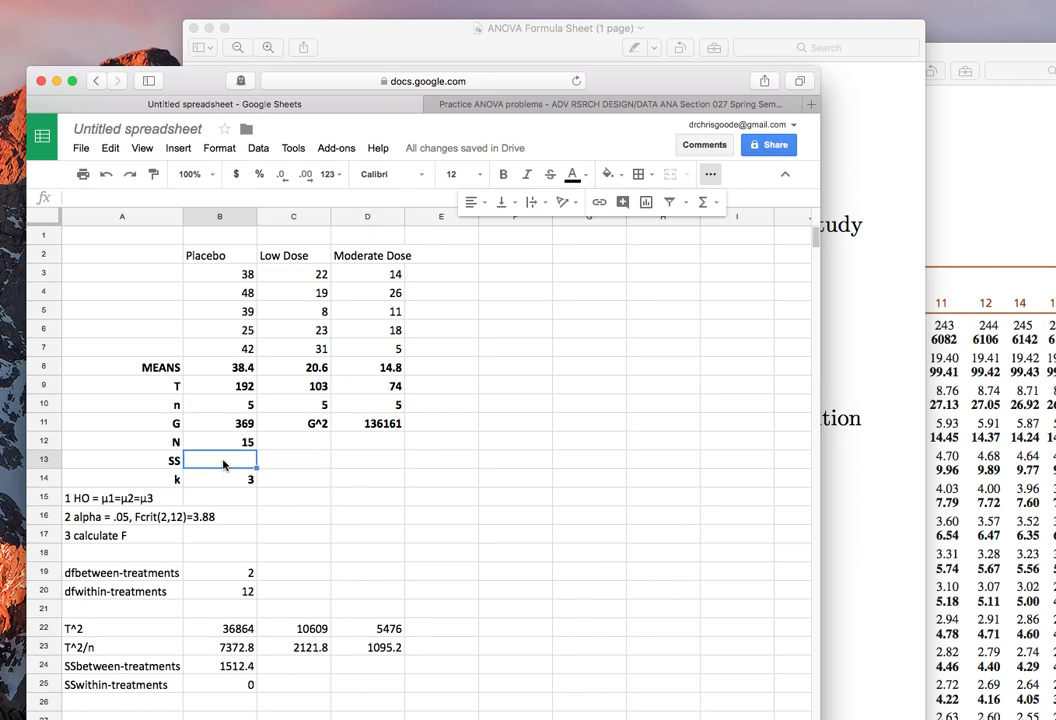
# Enter the heading "Deviations" in cell E1.
pyautogui.click(436, 262)
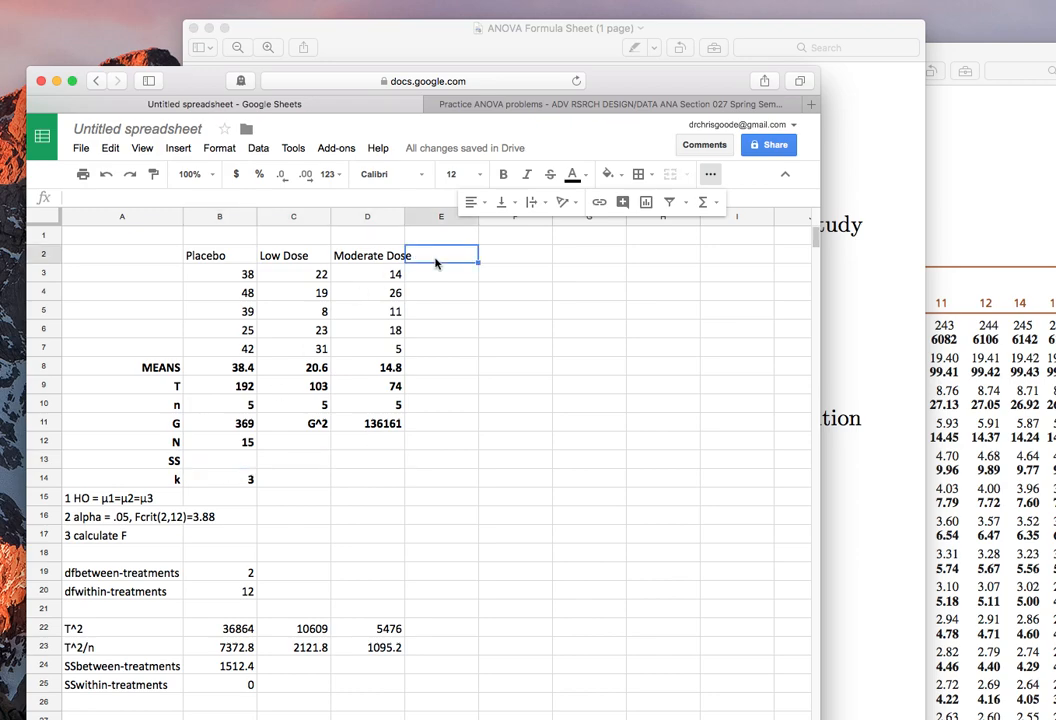
pyautogui.press('Up')
pyautogui.write('Devi')
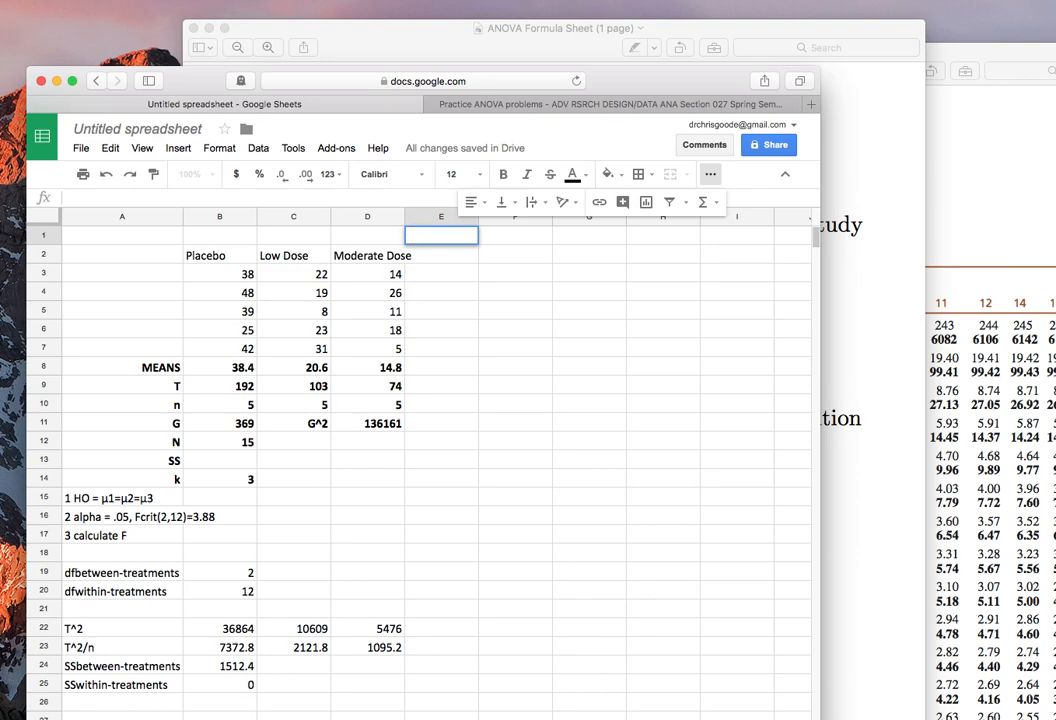
pyautogui.write('ations')
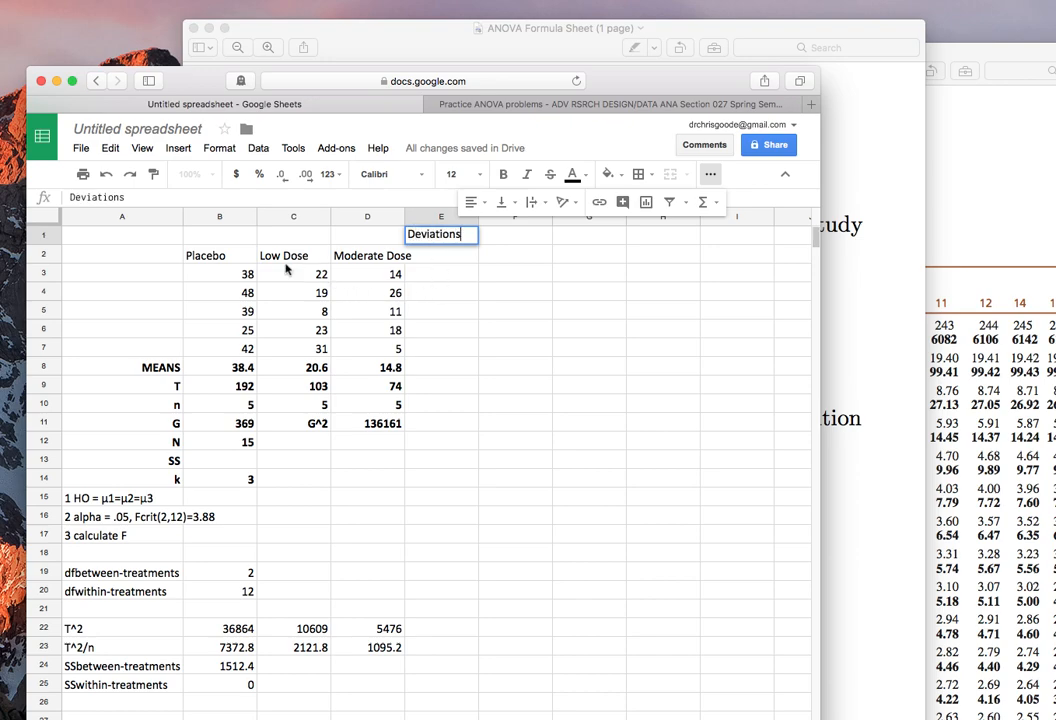
# Copy the group headings in B2:D2 into row 2 starting at E2 and again starting at H2.
pyautogui.moveTo(215, 258); pyautogui.dragTo(361, 261)
pyautogui.hotkey('ctrl', 'c')
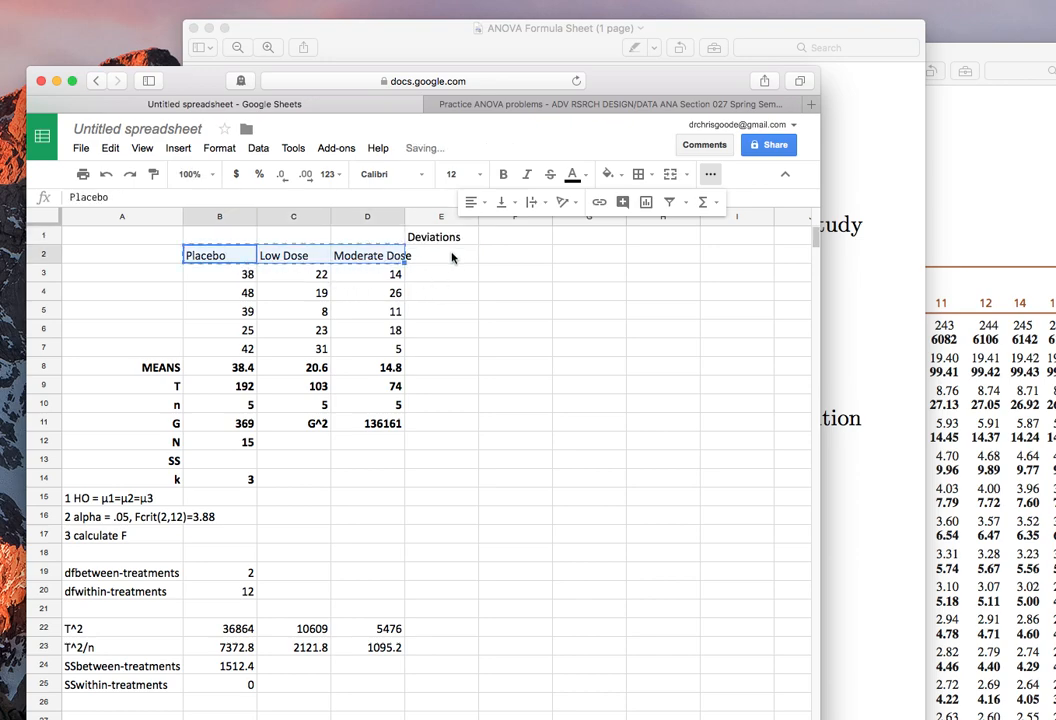
pyautogui.click(452, 255)
pyautogui.hotkey('ctrl', 'v')
pyautogui.click(688, 255)
pyautogui.hotkey('ctrl', 'v')
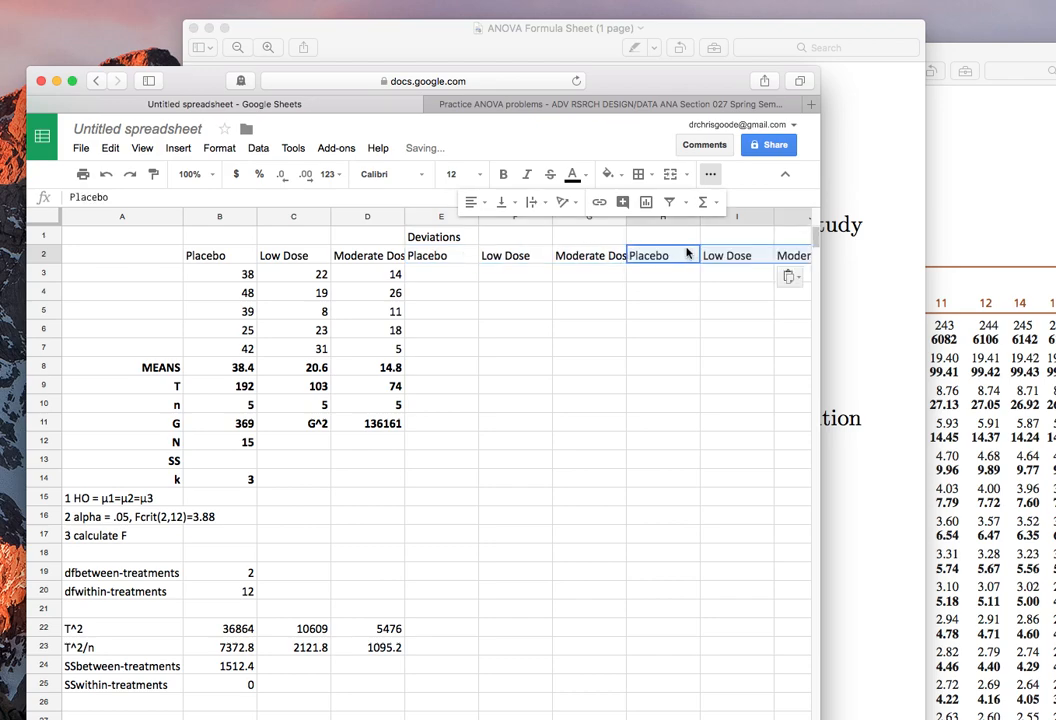
# Enter the heading "Deviations ^ 2" in cell H1.
pyautogui.click(683, 236)
pyautogui.write('Deviations')
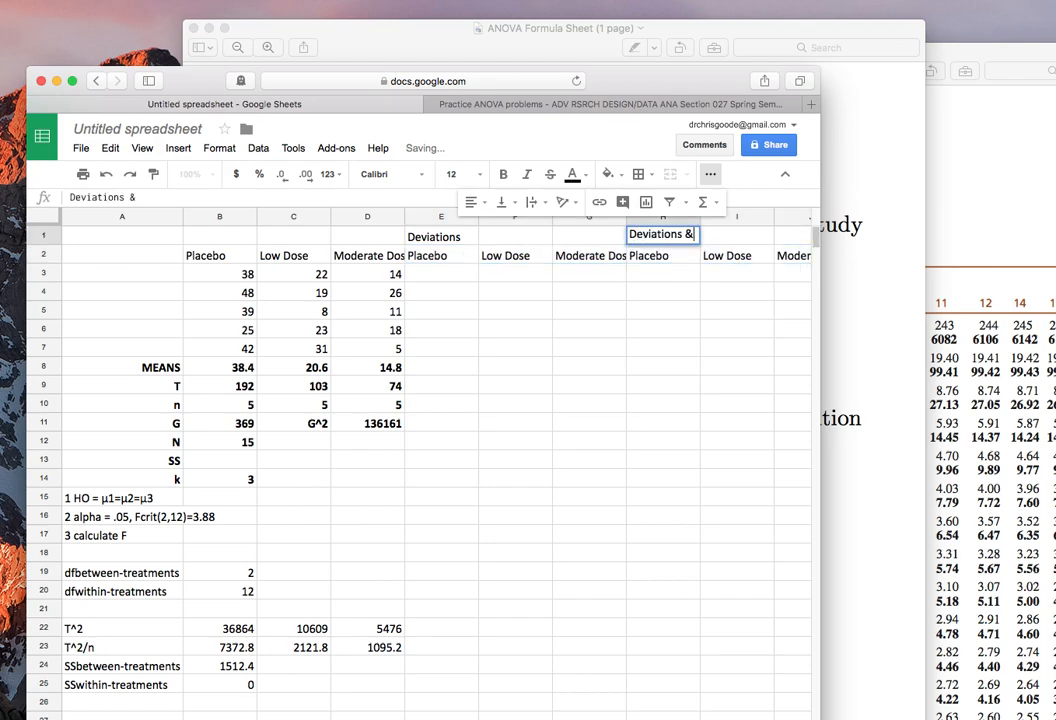
pyautogui.write(' ^ 2')
pyautogui.press('Return')
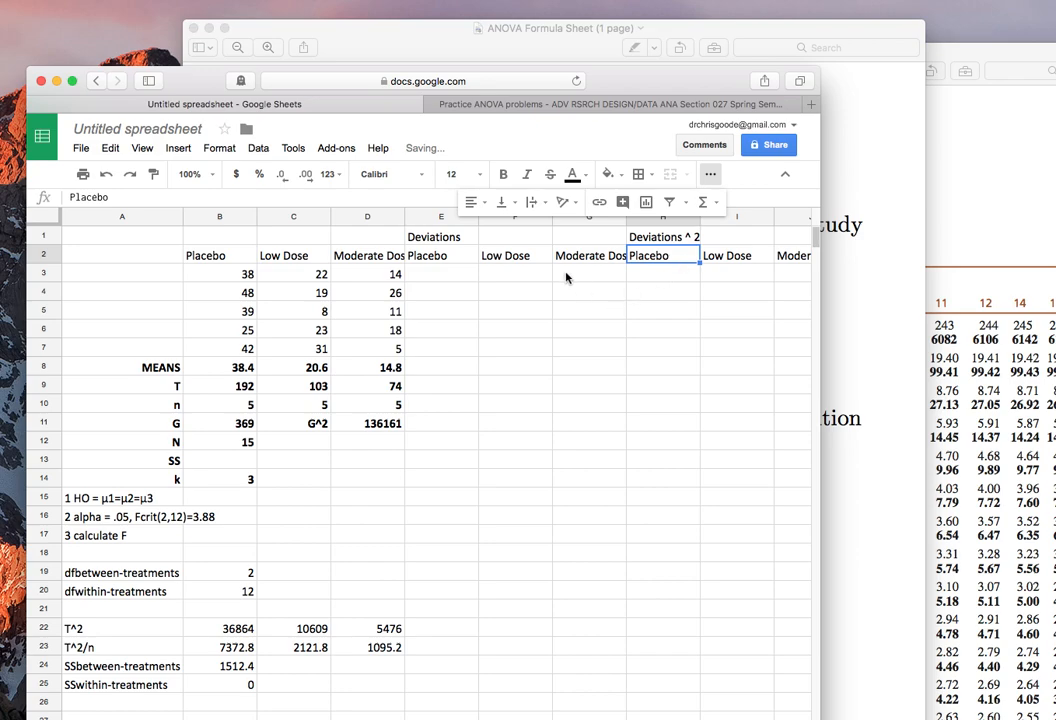
# Calculate the first Placebo deviation in E3 as B3 minus an absolute reference to the mean in B8.
pyautogui.click(452, 274)
pyautogui.write('=')
pyautogui.click(226, 278)
pyautogui.write('-')
pyautogui.click(207, 372)
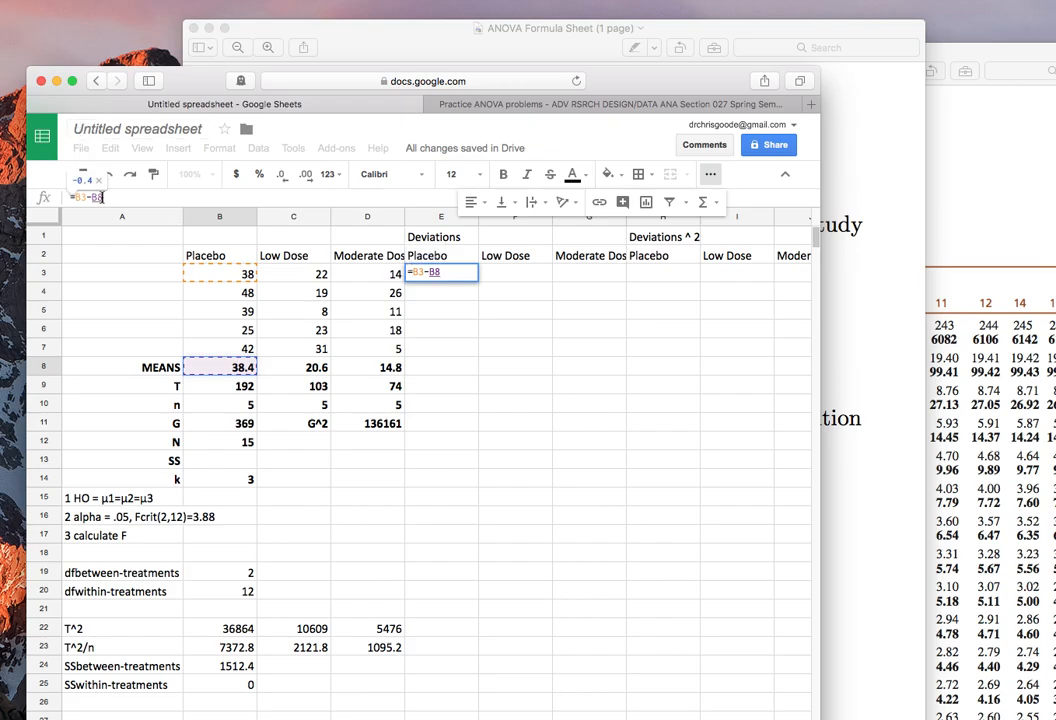
pyautogui.click(90, 197)
pyautogui.write('$')
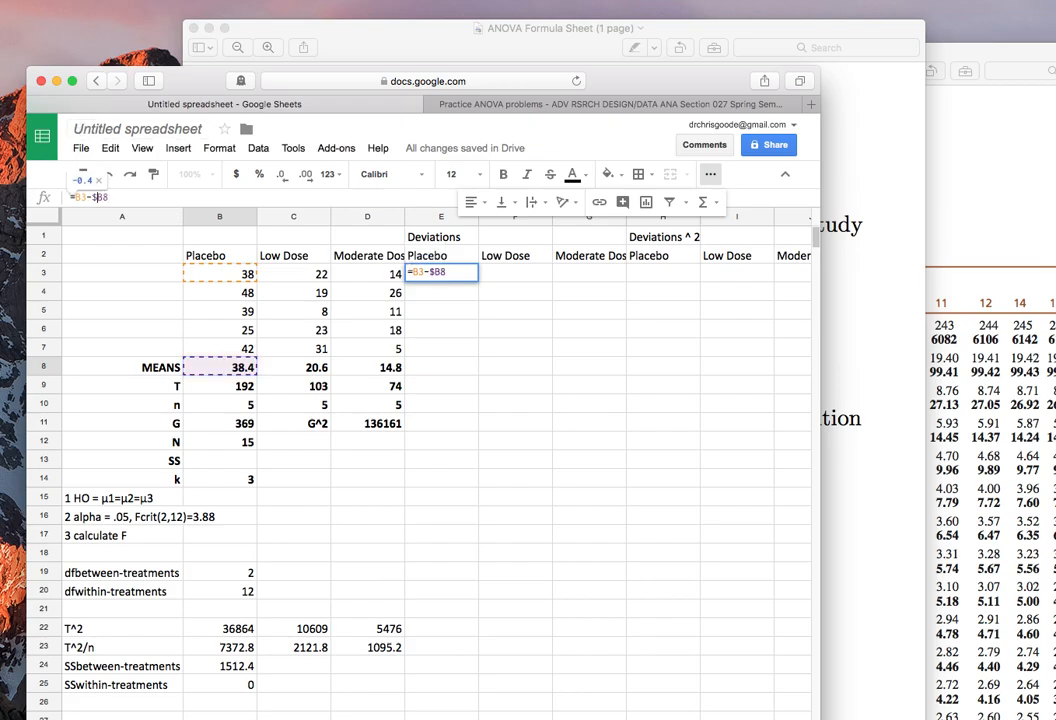
# Copy the Placebo deviation formula from E3 into E4:E7.
pyautogui.press('Up')
pyautogui.press('super+c')
pyautogui.press('Down')
pyautogui.hotkey('shift', 'Down')
pyautogui.hotkey('shift', 'Down')
pyautogui.hotkey('shift', 'Down')
pyautogui.hotkey('shift', 'Down')
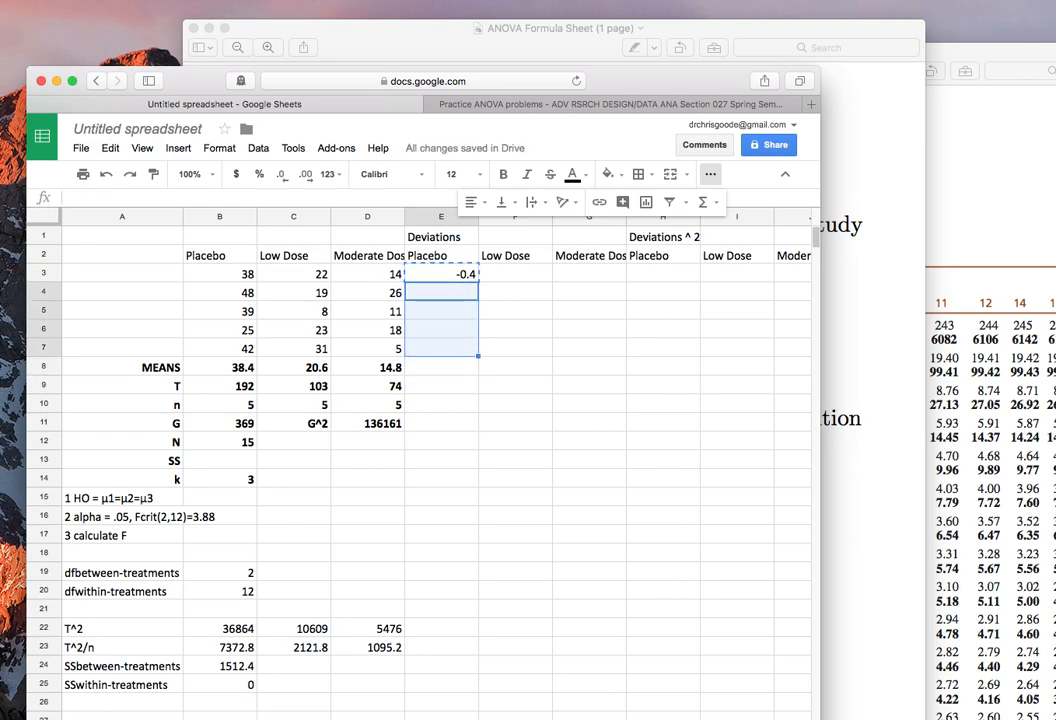
pyautogui.press('super+v')
# Calculate the first Low Dose deviation in F3 as C3 minus an absolute reference to the mean in C8.
pyautogui.press('Up')
pyautogui.press('Right')
pyautogui.write('=')
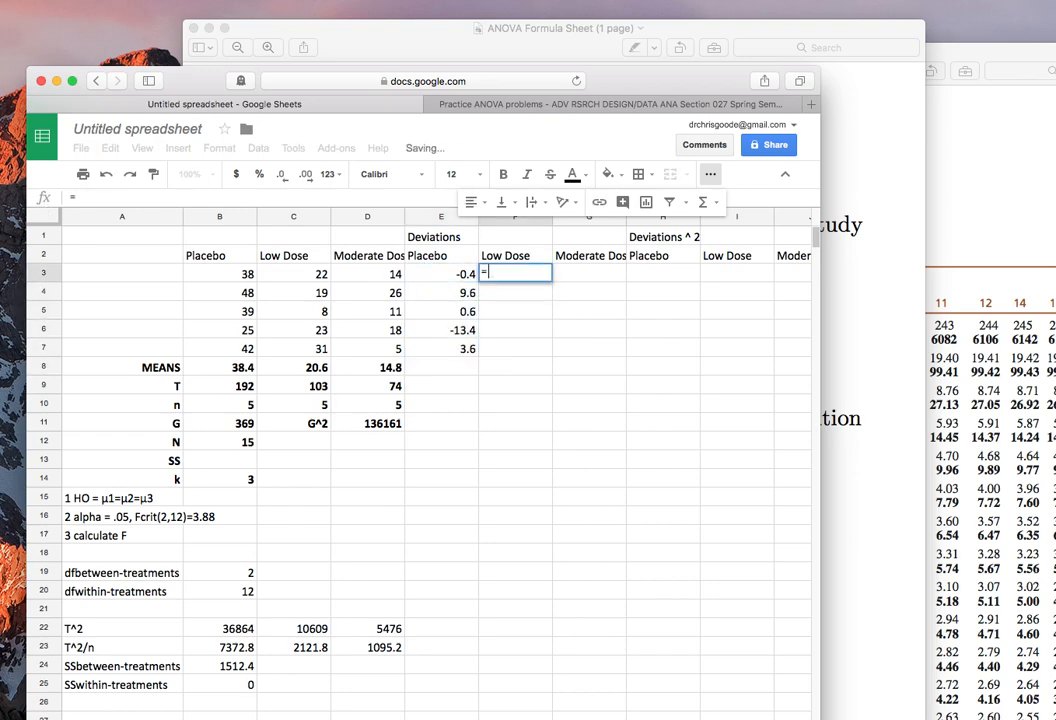
pyautogui.click(286, 279)
pyautogui.write('-')
pyautogui.click(296, 369)
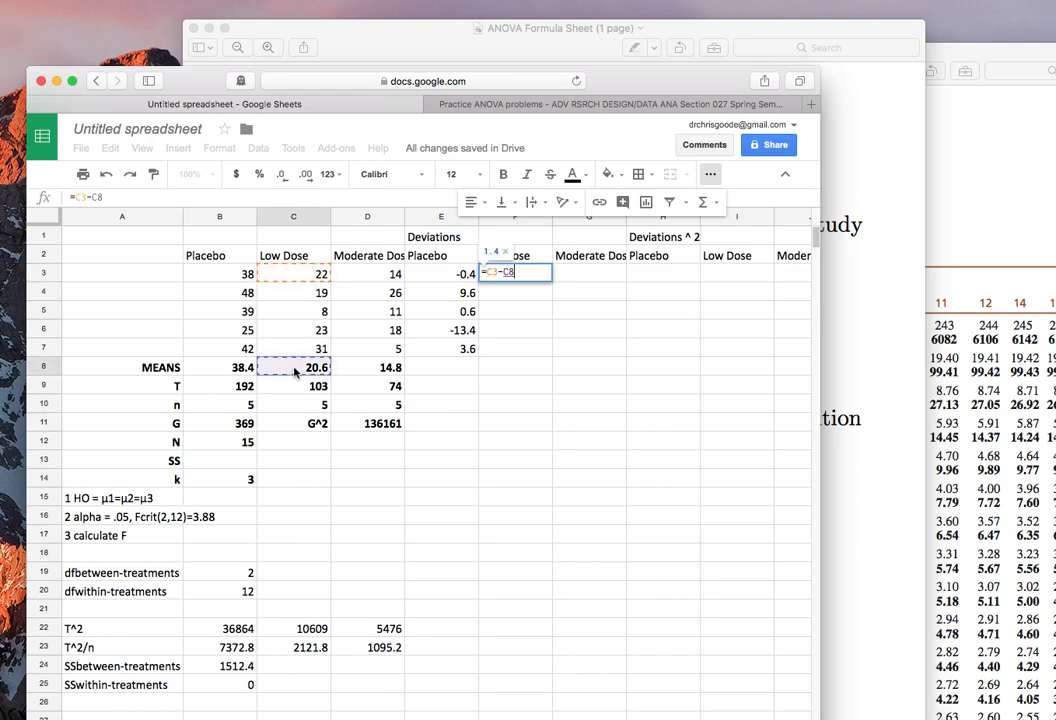
pyautogui.click(89, 195)
pyautogui.write('$')
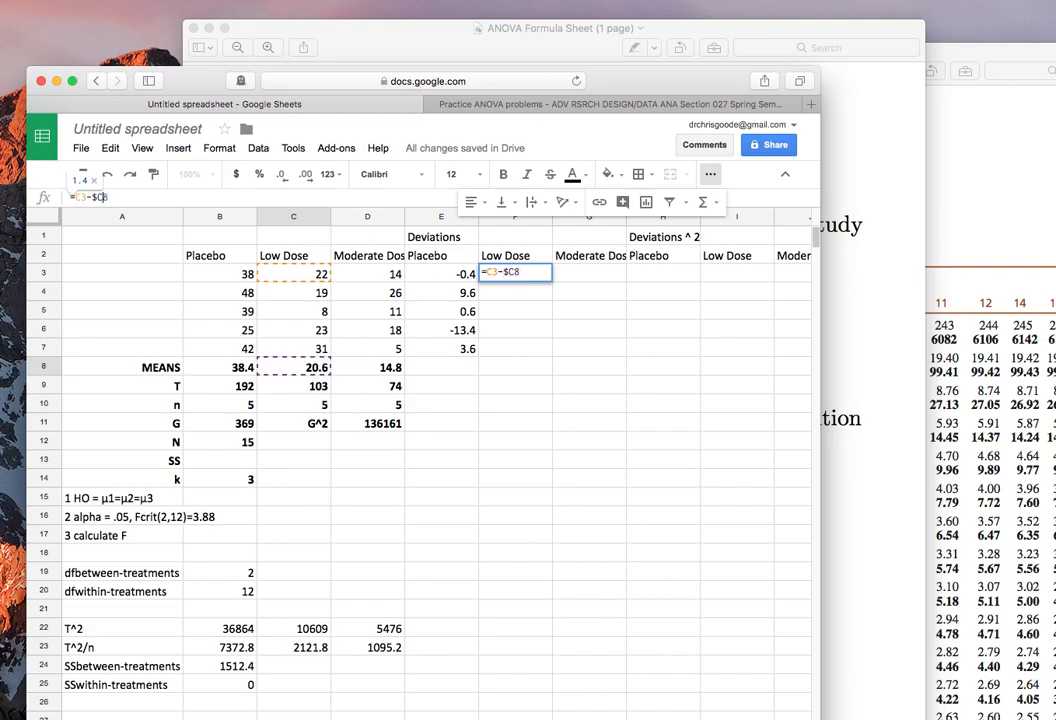
pyautogui.press('Return')
# Copy the Low Dose deviation formula from F3 into F4:F7.
pyautogui.press('Up')
pyautogui.press('super+c')
pyautogui.press('Down')
pyautogui.hotkey('shift', 'Down')
pyautogui.hotkey('shift', 'Down')
pyautogui.hotkey('shift', 'Down')
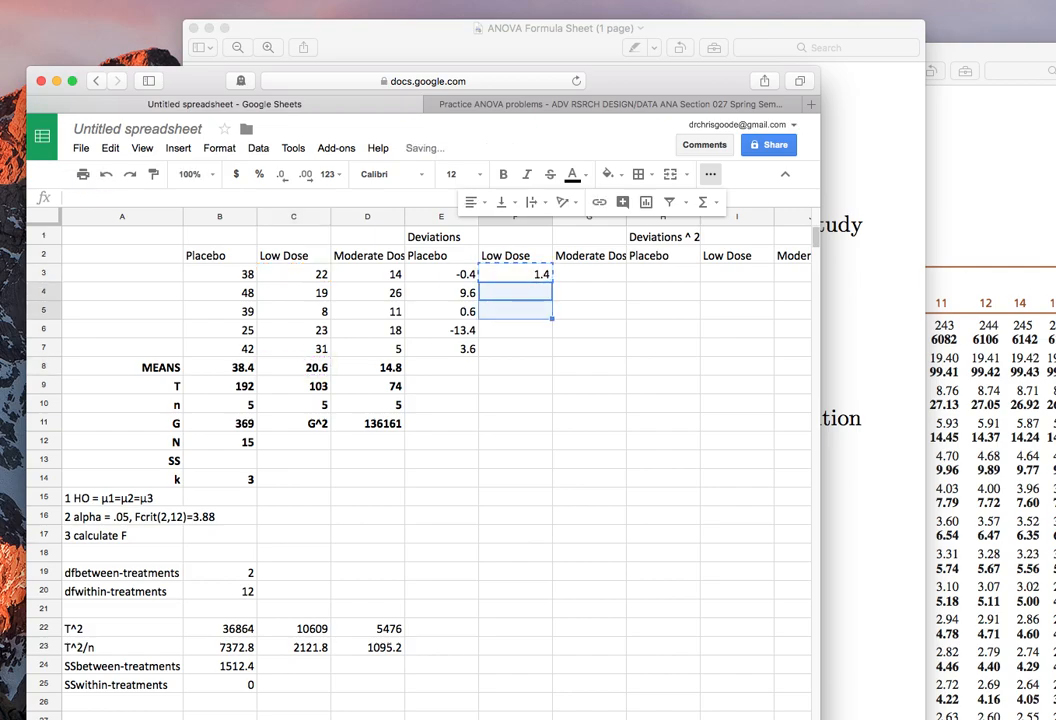
pyautogui.press('super+v')
# Calculate the first Moderate Dose deviation in G3 with the formula =D3-$D$8.
pyautogui.press('Right')
pyautogui.press('Up')
pyautogui.press('Up')
pyautogui.press('Down')
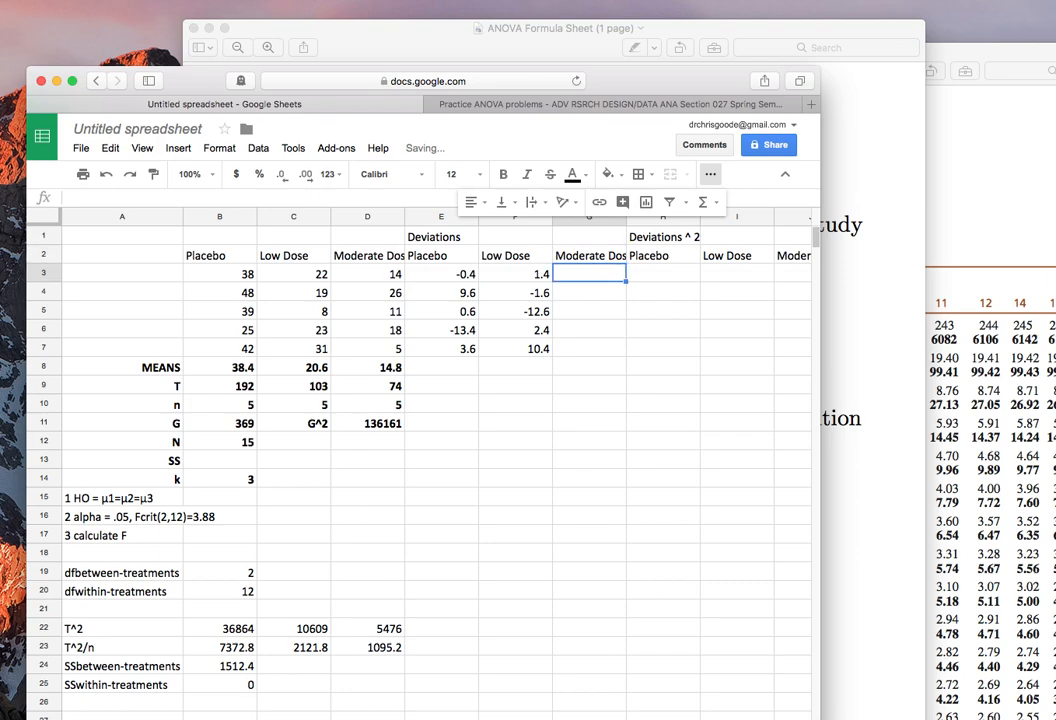
pyautogui.write('=')
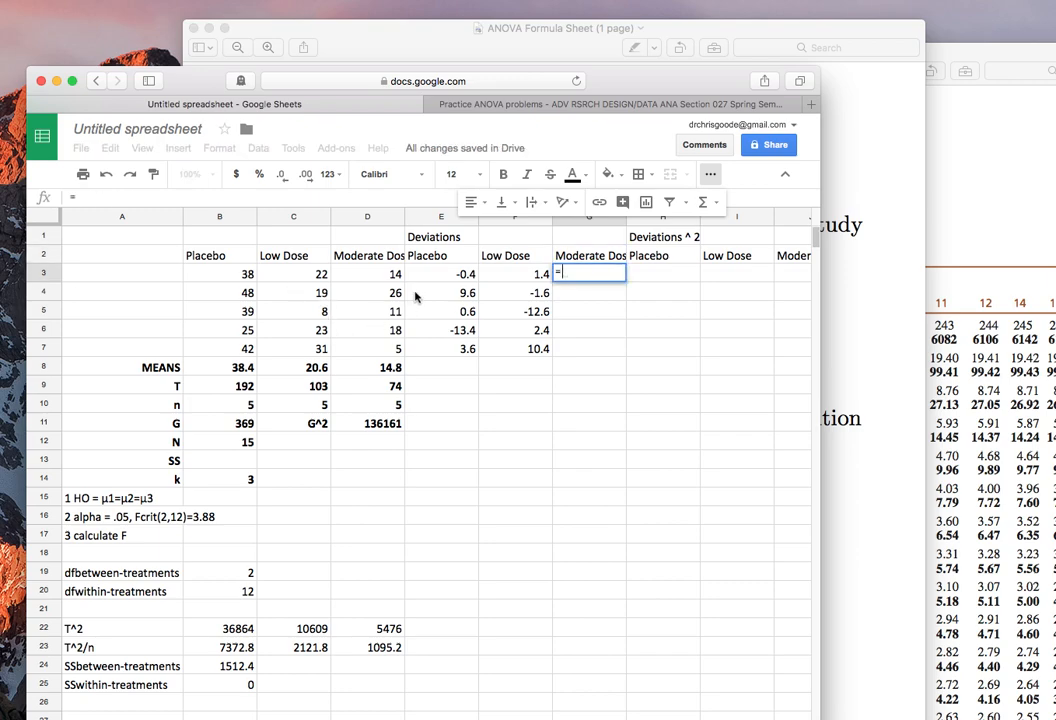
pyautogui.click(385, 273)
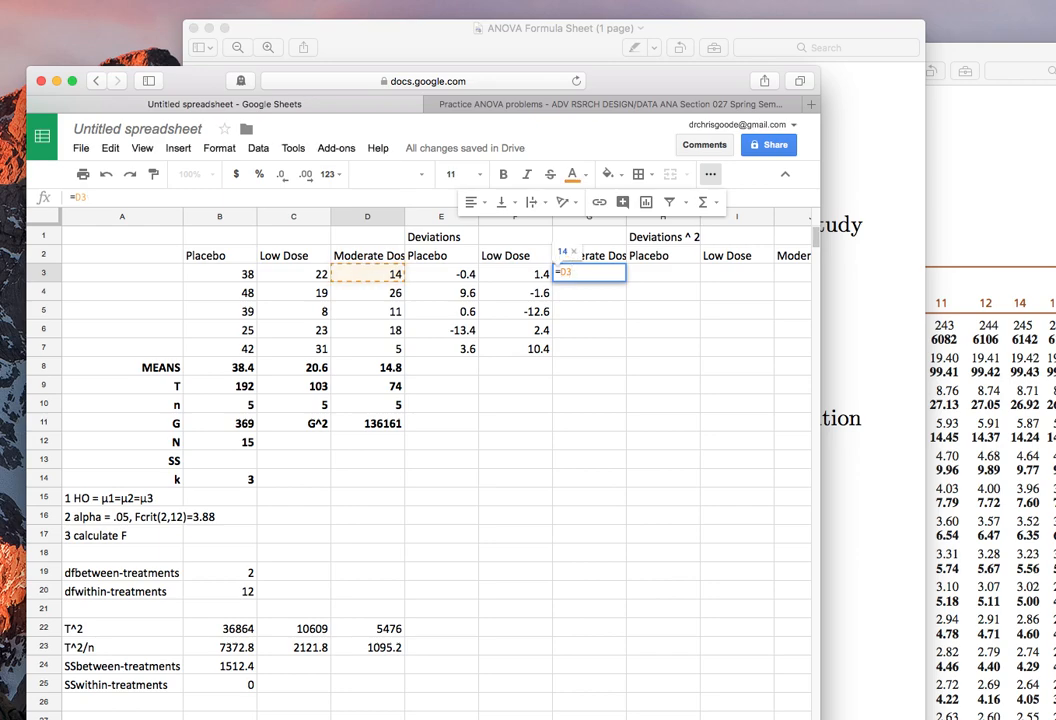
pyautogui.write('-')
pyautogui.click(347, 367)
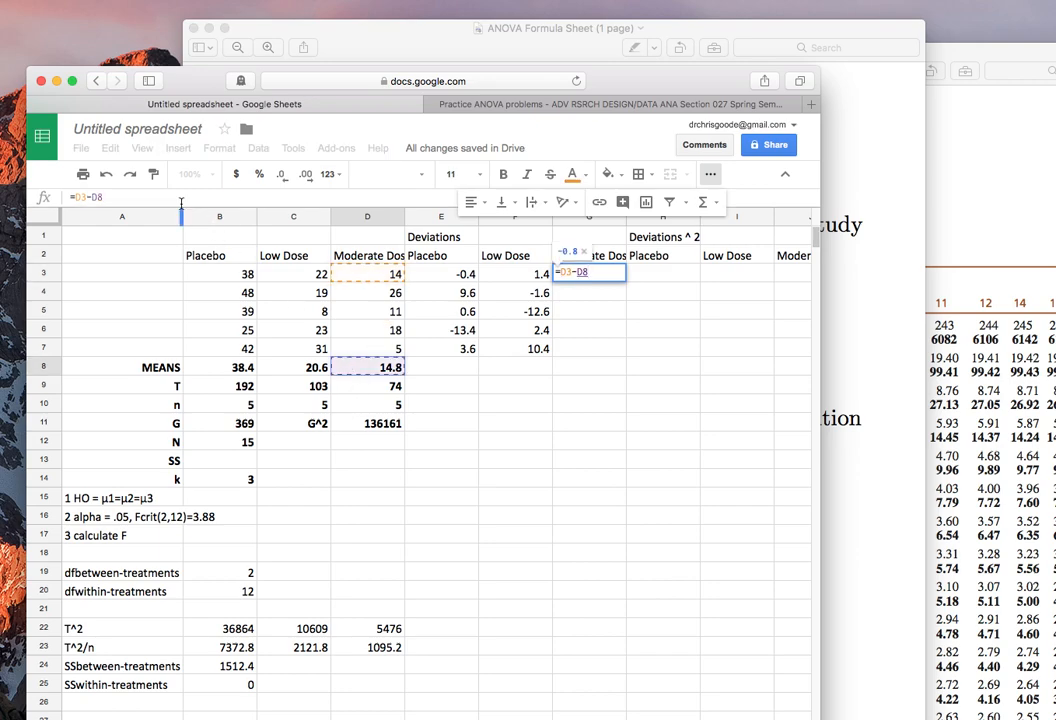
pyautogui.click(91, 197)
pyautogui.write('$')
pyautogui.click(102, 198)
pyautogui.write('$')
pyautogui.press('Return')
# Copy the Moderate Dose deviation formula from G3 into G4:G7.
pyautogui.press('Up')
pyautogui.press('super+c')
pyautogui.press('Down')
pyautogui.hotkey('shift', 'Down')
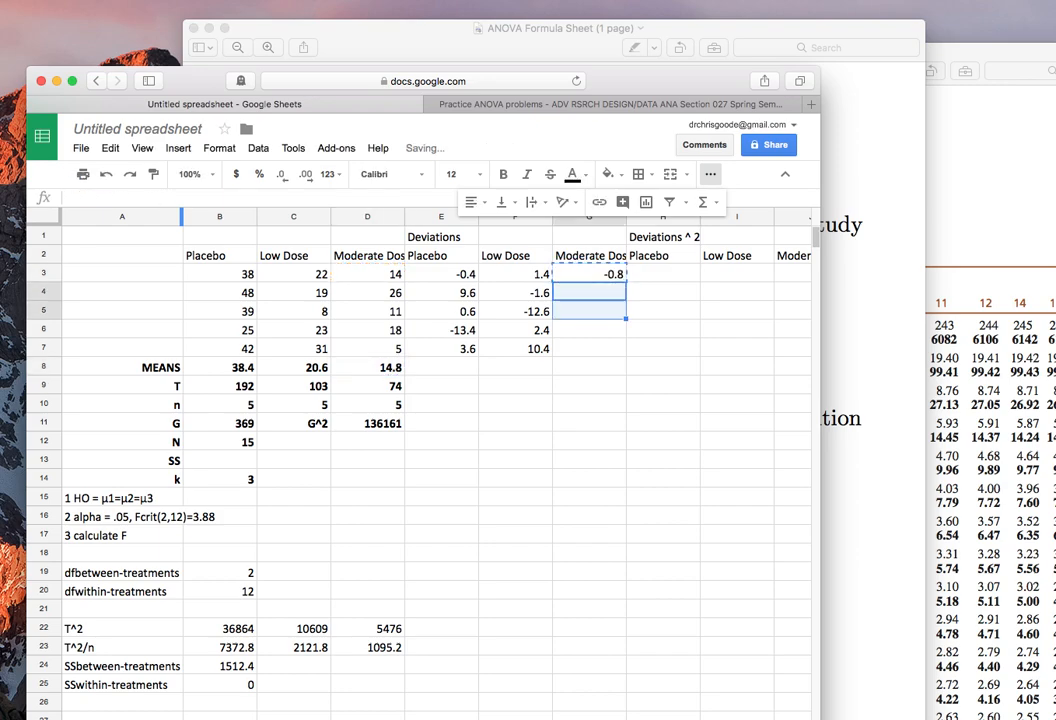
pyautogui.hotkey('shift', 'Down')
pyautogui.hotkey('shift', 'Down')
pyautogui.press('super+v')
# Square the first Placebo deviation in cell H3 with the formula =E3^2.
pyautogui.press('Right')
pyautogui.press('Up')
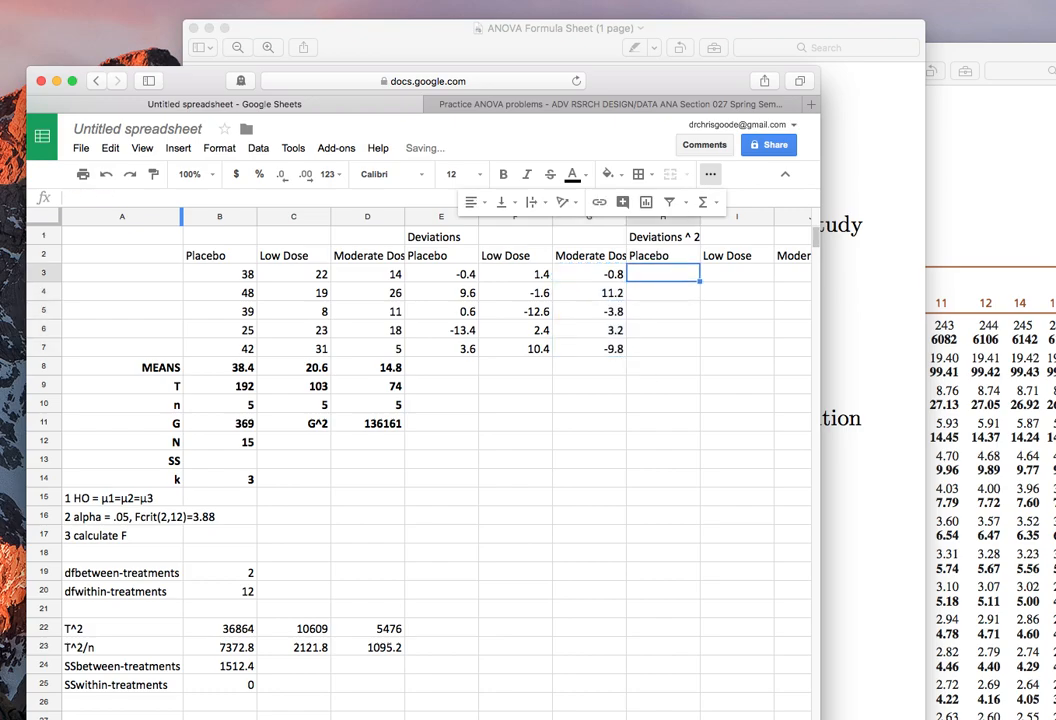
pyautogui.write('=')
pyautogui.click(460, 276)
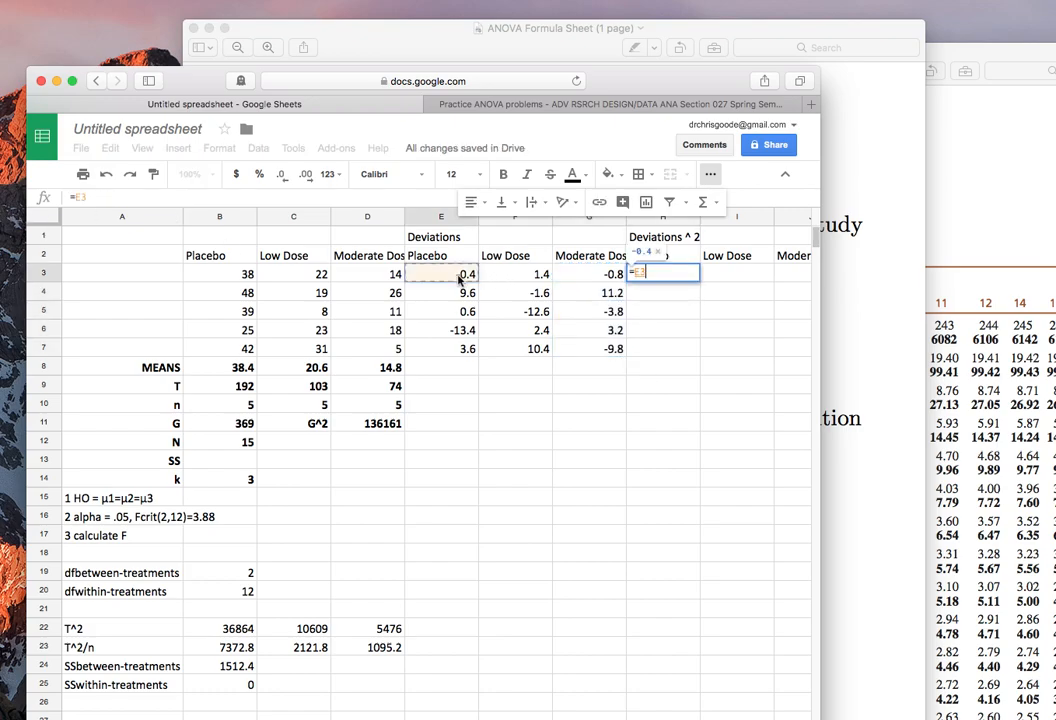
pyautogui.write('^2')
pyautogui.press('Return')
pyautogui.press('Up')
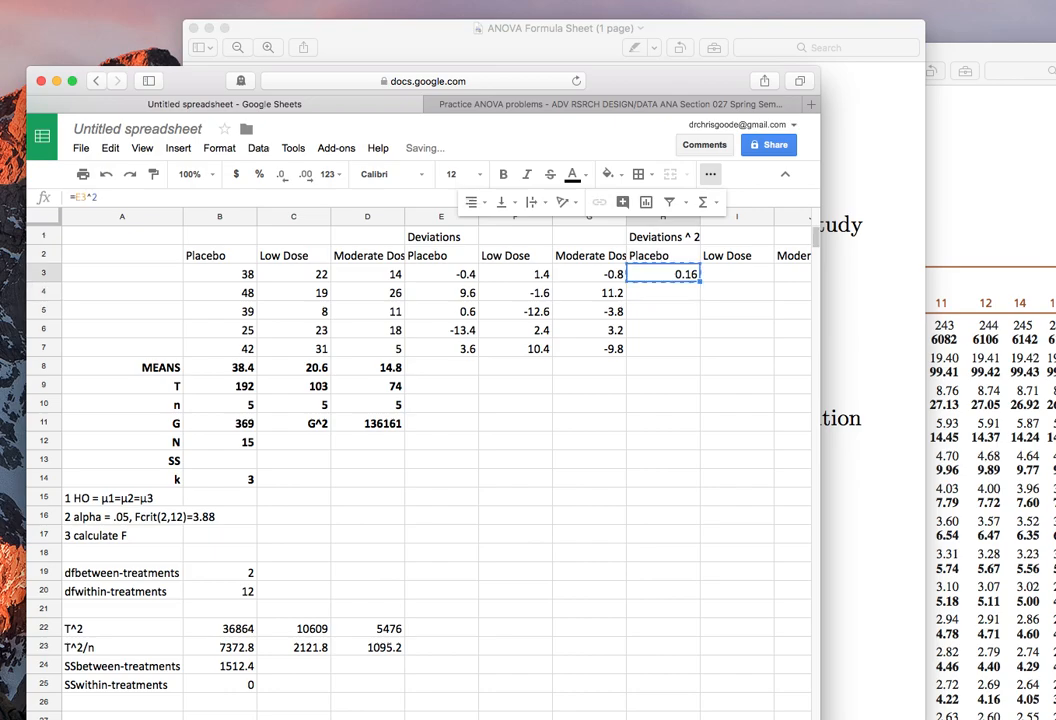
# Try to copy the squared Placebo deviation from H3 into H4:H7.
pyautogui.press('super+c')
pyautogui.hotkey('shift', 'Down')
pyautogui.hotkey('shift', 'Down')
pyautogui.hotkey('shift', 'Down')
pyautogui.hotkey('shift', 'Down')
pyautogui.press('super+v')
pyautogui.press('Up')
pyautogui.press('Down')
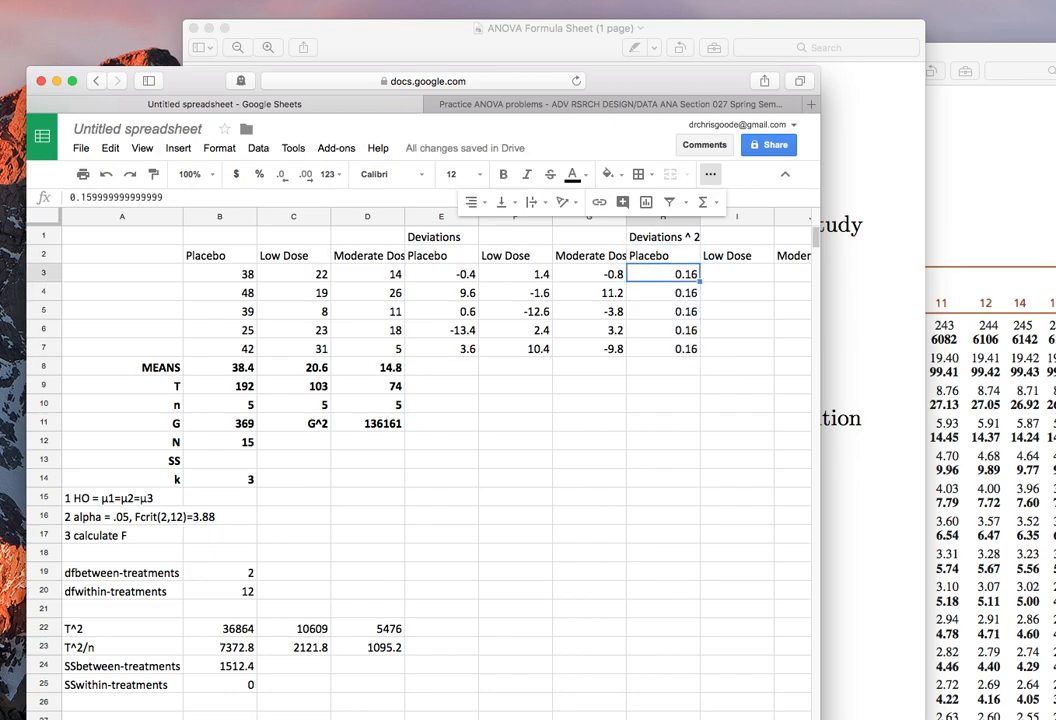
# Re-enter the squared Placebo deviation in cell H3 with the formula =E3^2.
pyautogui.write('=')
pyautogui.click(443, 281)
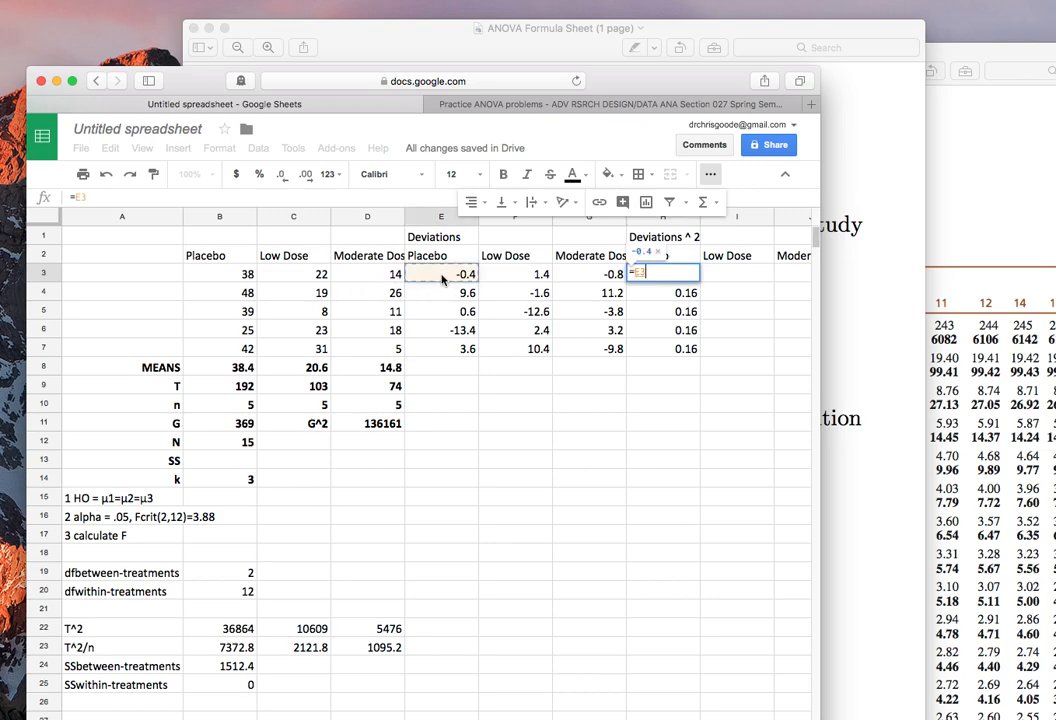
pyautogui.write('^2')
pyautogui.press('Return')
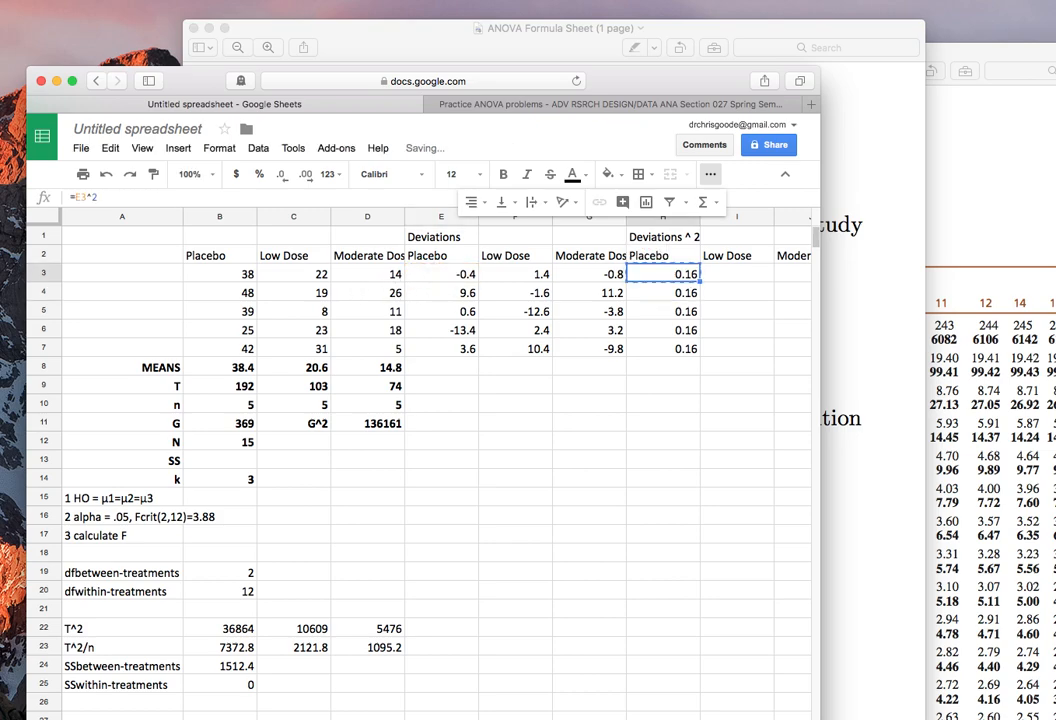
# Copy the squared Placebo deviation formula from H3 into H4:H7.
pyautogui.hotkey('shift', 'Down')
pyautogui.hotkey('shift', 'Down')
pyautogui.hotkey('shift', 'Down')
pyautogui.press('super+v')
pyautogui.press('Right')
pyautogui.press('Up')
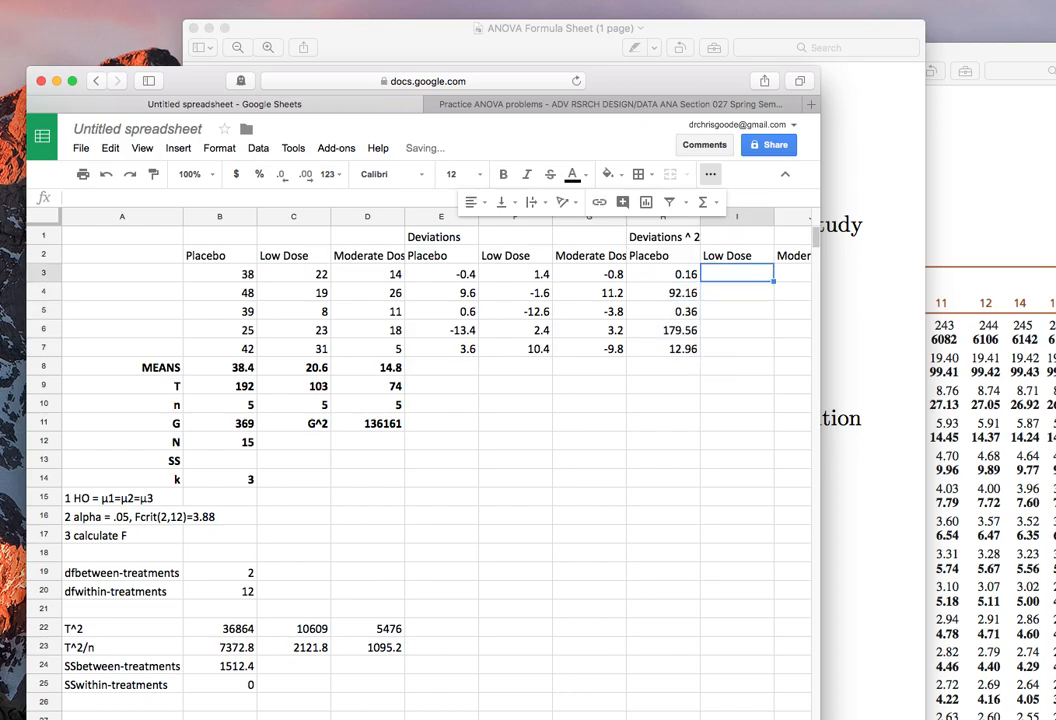
# Copy the squared deviation formulas in H3:H7 into I3:J7 for the Low Dose and Moderate Dose groups.
pyautogui.write('=')
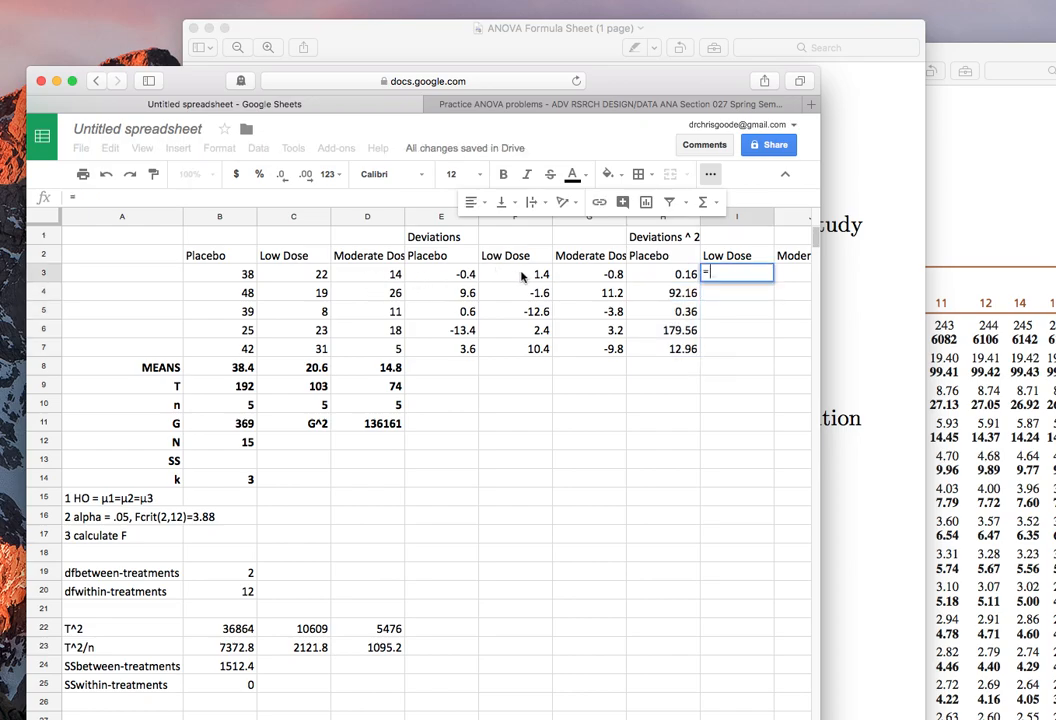
pyautogui.press('Escape')
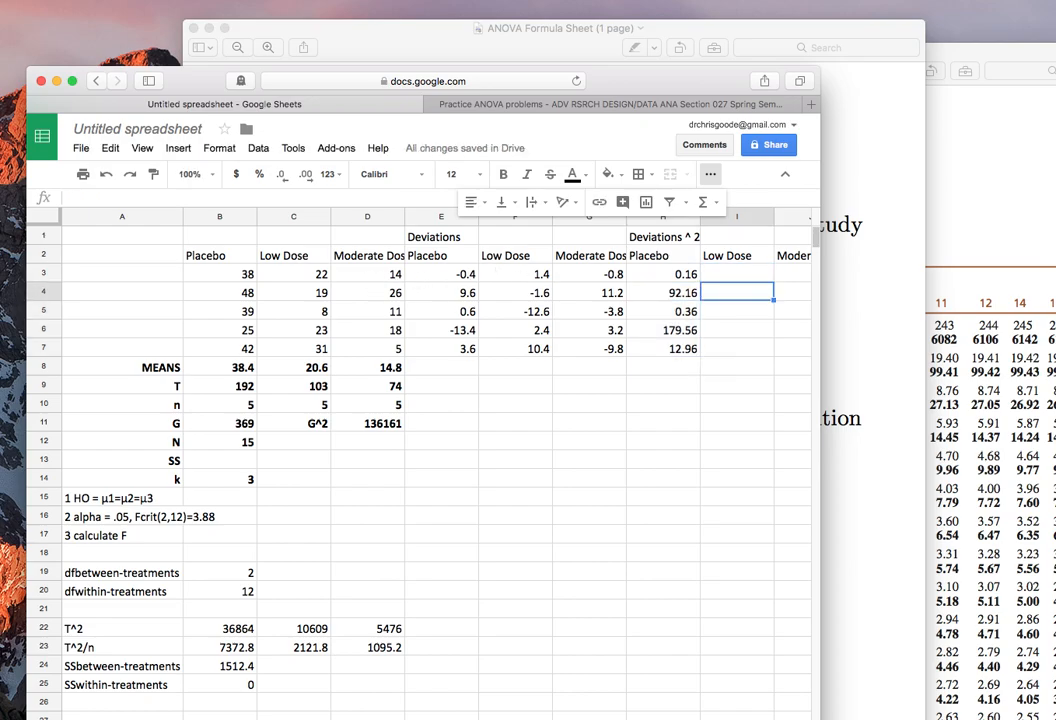
pyautogui.press('Left')
pyautogui.hotkey('shift', 'Down')
pyautogui.hotkey('shift', 'Down')
pyautogui.hotkey('shift', 'Down')
pyautogui.hotkey('shift', 'Down')
pyautogui.press('super+c')
pyautogui.press('Right')
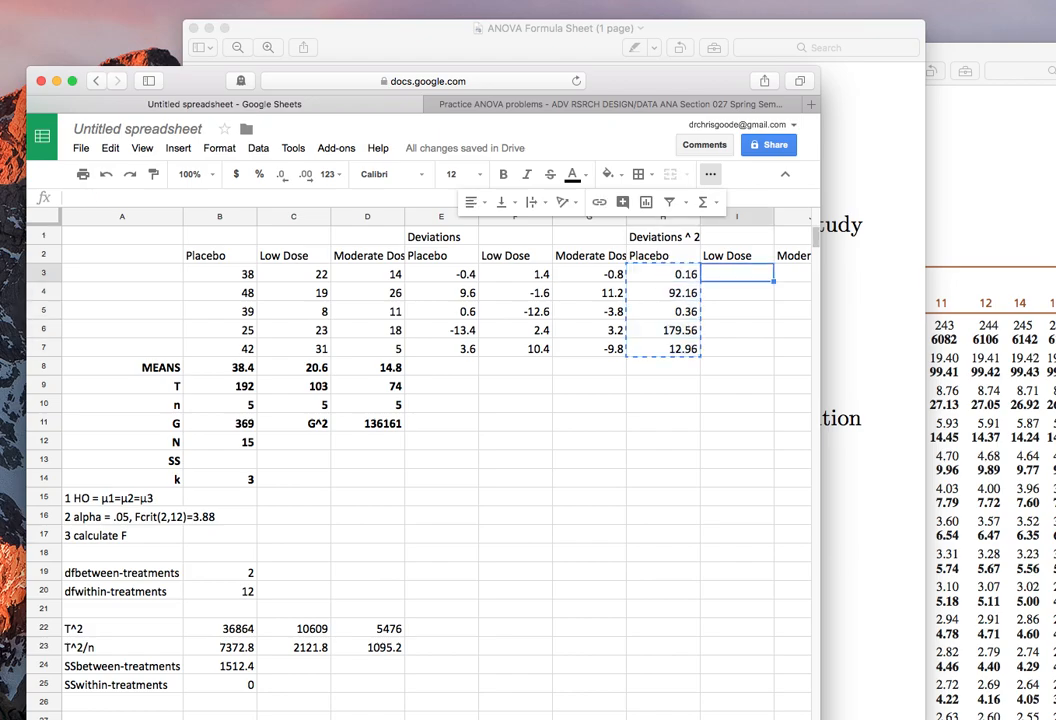
pyautogui.hotkey('shift', 'Down')
pyautogui.hotkey('shift', 'Down')
pyautogui.hotkey('shift', 'Down')
pyautogui.hotkey('shift', 'Down')
pyautogui.hotkey('shift', 'Right')
pyautogui.press('super+v')
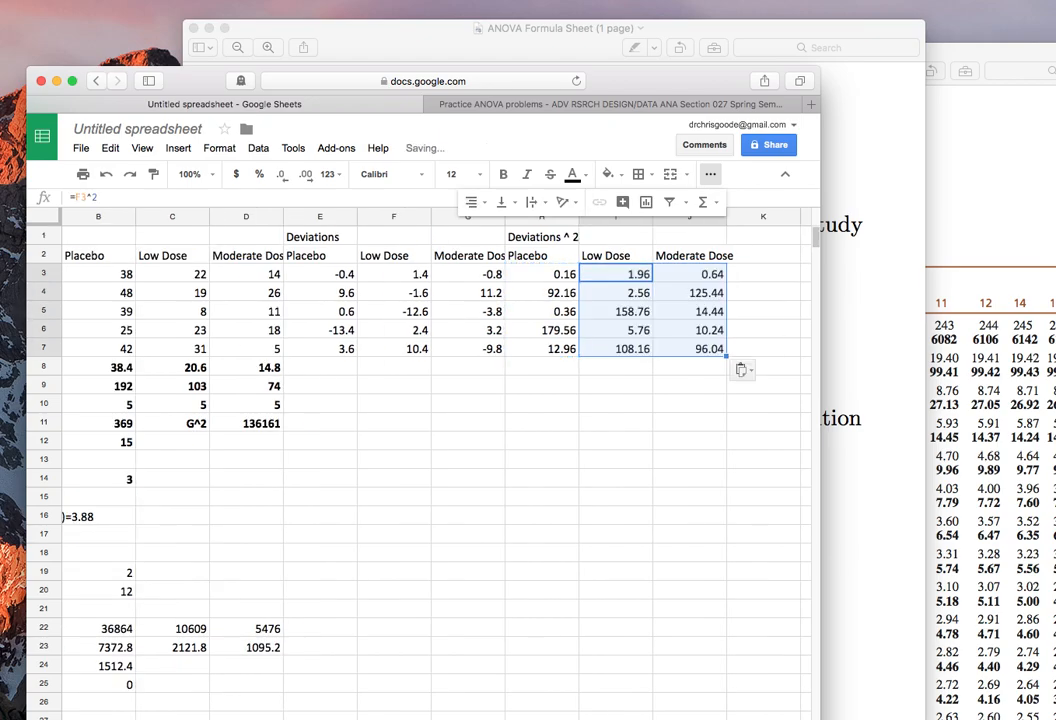
# Calculate the Placebo SS in cell B13 by summing the squared deviations with the formula =SUM(H3:H7).
pyautogui.press('Left')
pyautogui.press('Left')
pyautogui.press('Down')
pyautogui.press('Down')
pyautogui.press('Down')
pyautogui.press('Down')
pyautogui.press('Down')
pyautogui.press('Down')
pyautogui.press('Down')
pyautogui.press('Left')
pyautogui.press('Left')
pyautogui.press('Left')
pyautogui.press('Left')
pyautogui.press('Left')
pyautogui.press('Left')
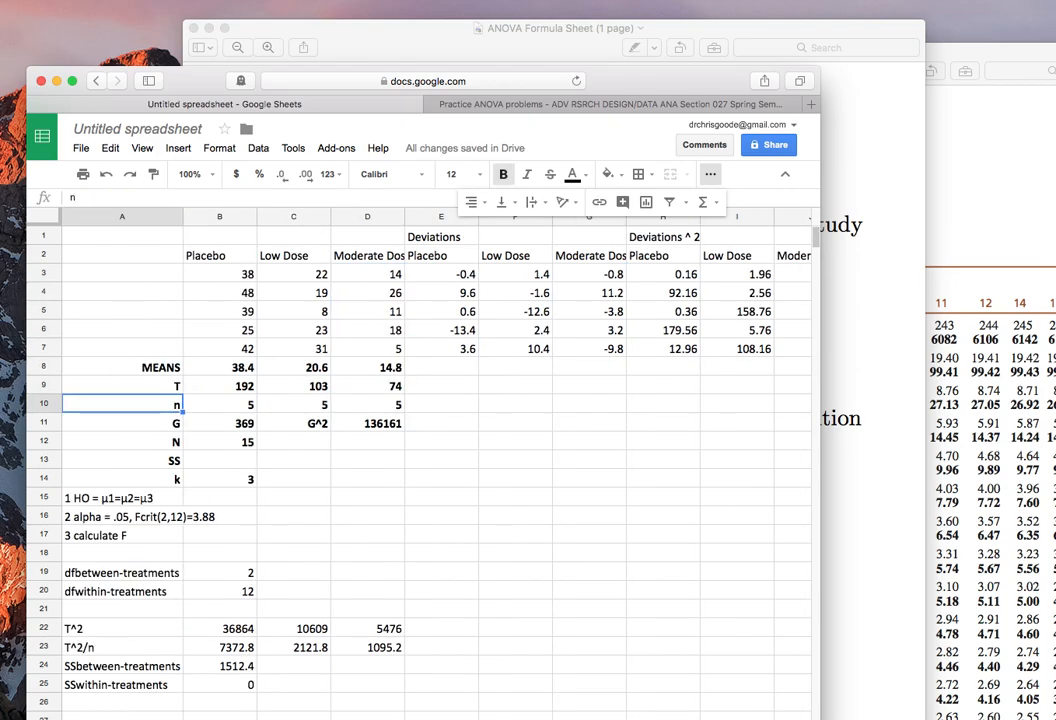
pyautogui.press('Down')
pyautogui.press('Down')
pyautogui.press('Down')
pyautogui.press('Right')
pyautogui.write('=suM(')
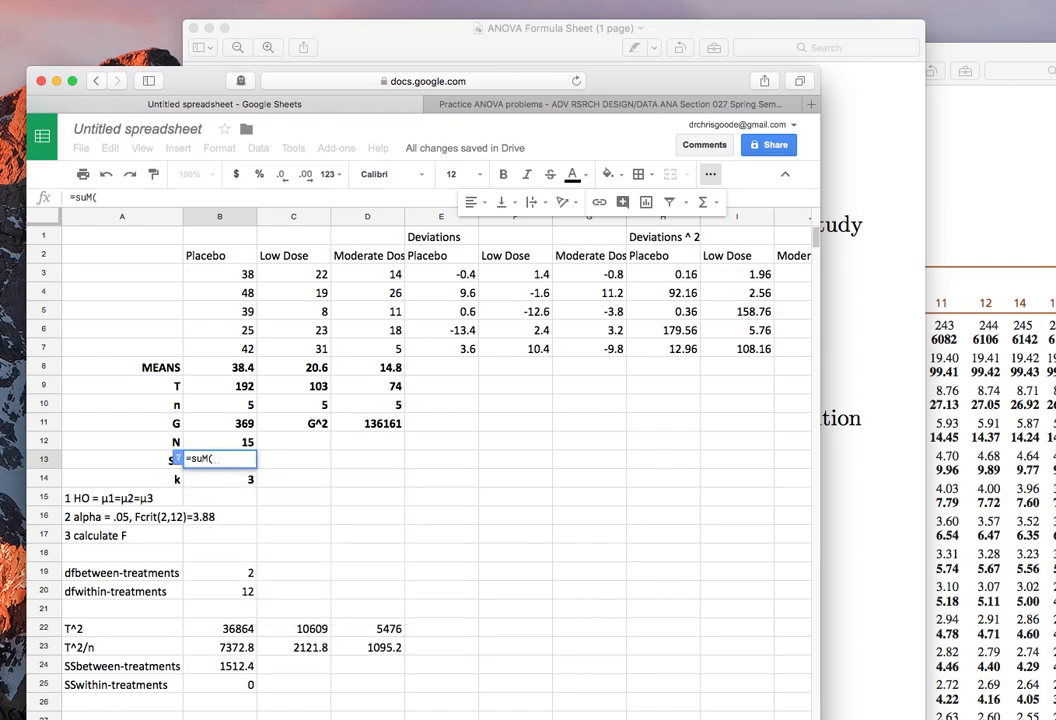
pyautogui.moveTo(662, 274); pyautogui.dragTo(659, 349)
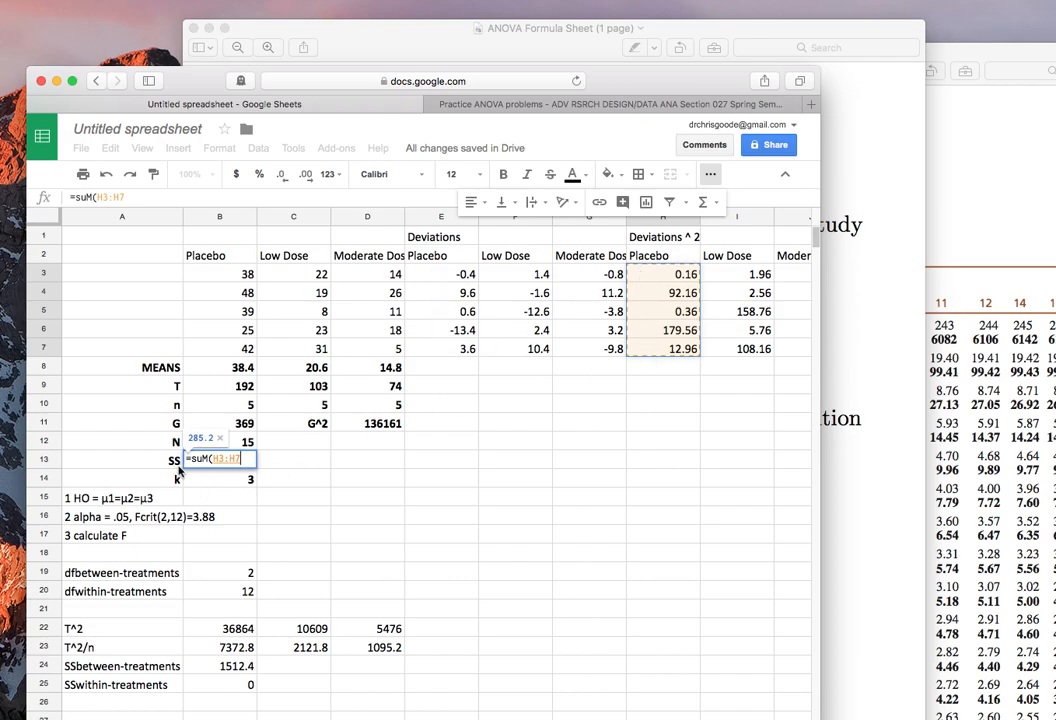
pyautogui.press('Return')
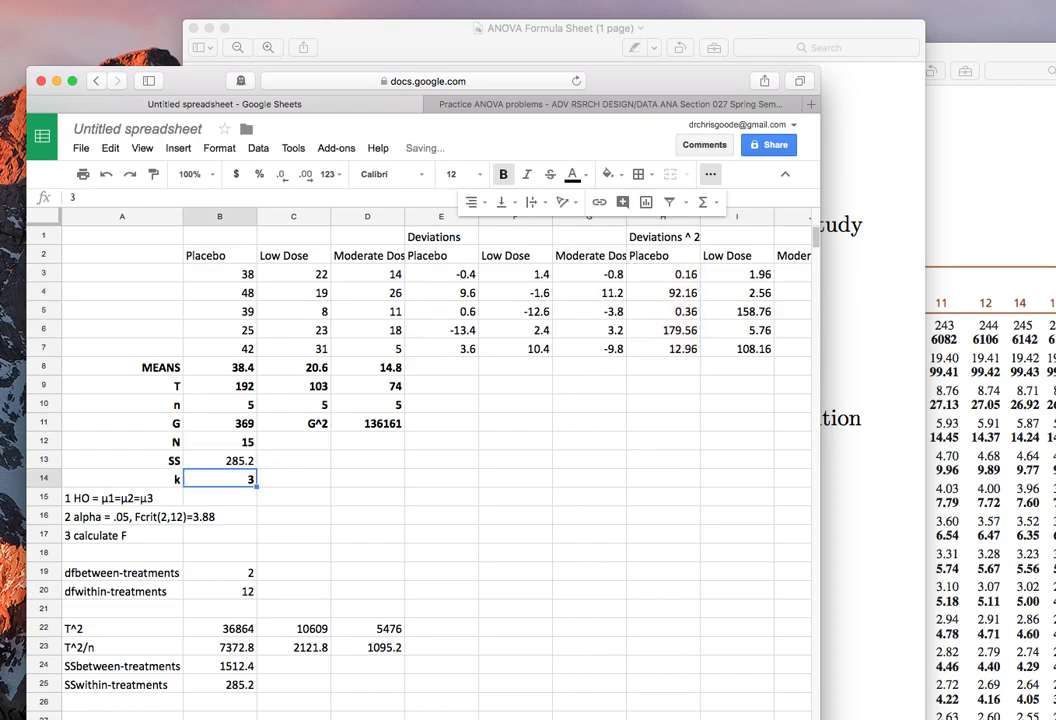
# Copy the SS formula from B13 into C13 and D13 for the Low Dose and Moderate Dose groups.
pyautogui.press('Up')
pyautogui.press('Right')
pyautogui.press('super+v')
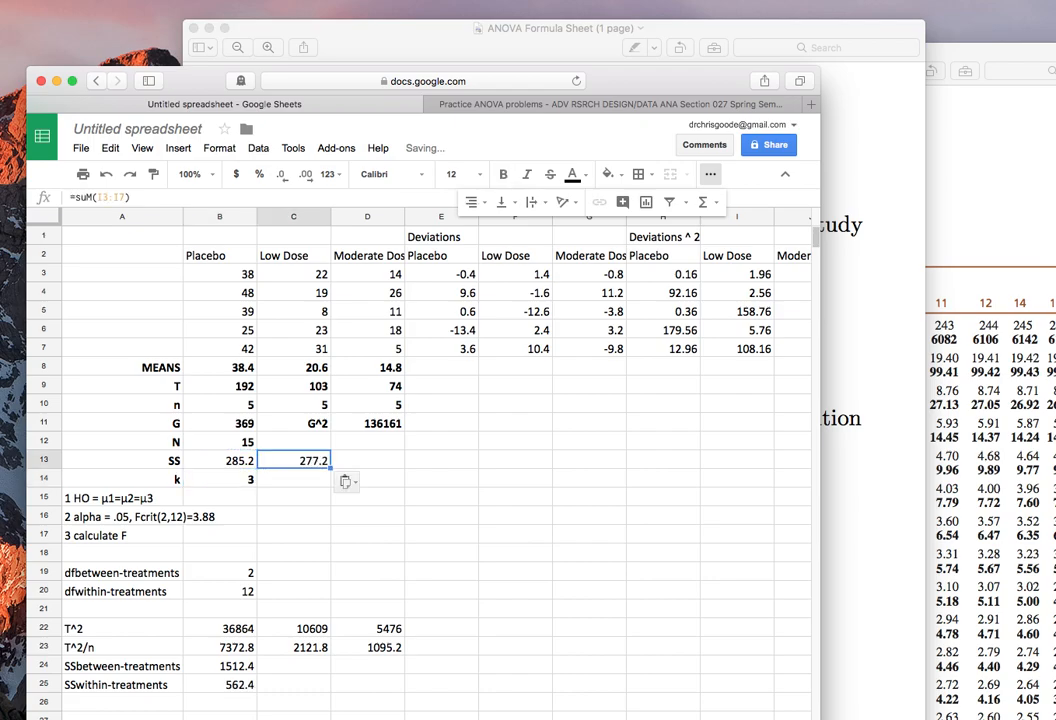
pyautogui.press('Right')
pyautogui.press('super+v')
# Review the squared deviations behind each group's SS in row 13 and the SSwithin-treatments formula in B25.
pyautogui.press('Down')
pyautogui.press('Up')
pyautogui.press('Left')
pyautogui.press('Left')
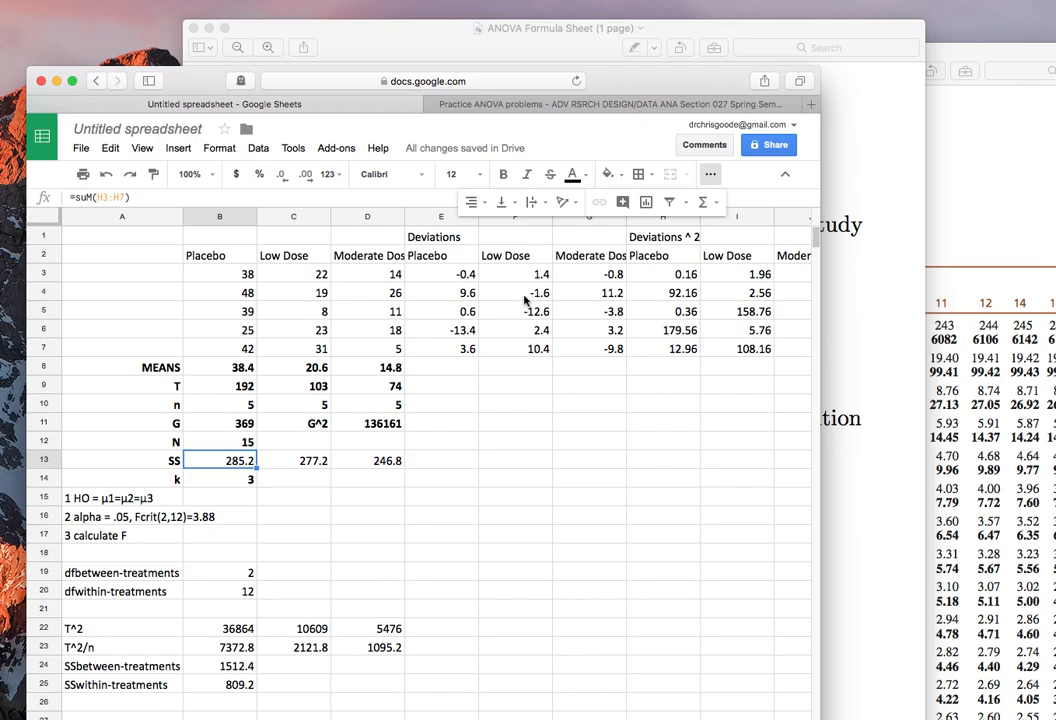
pyautogui.moveTo(663, 273); pyautogui.dragTo(663, 348)
pyautogui.click(281, 461)
pyautogui.moveTo(740, 273); pyautogui.dragTo(741, 349)
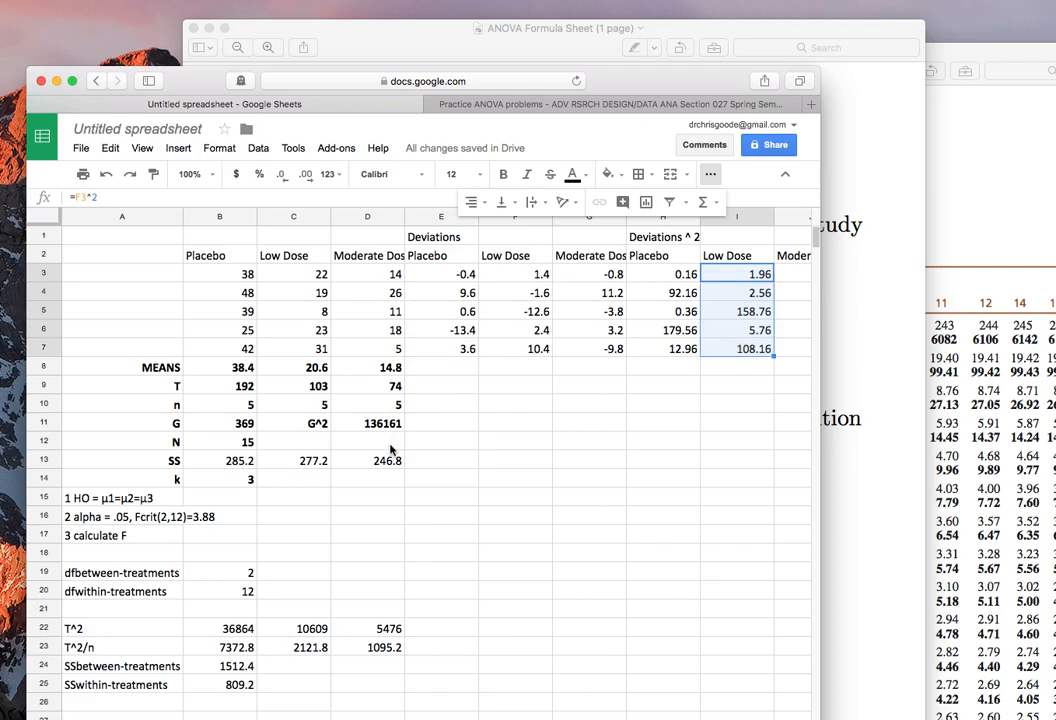
pyautogui.click(375, 461)
pyautogui.moveTo(786, 274); pyautogui.dragTo(788, 348)
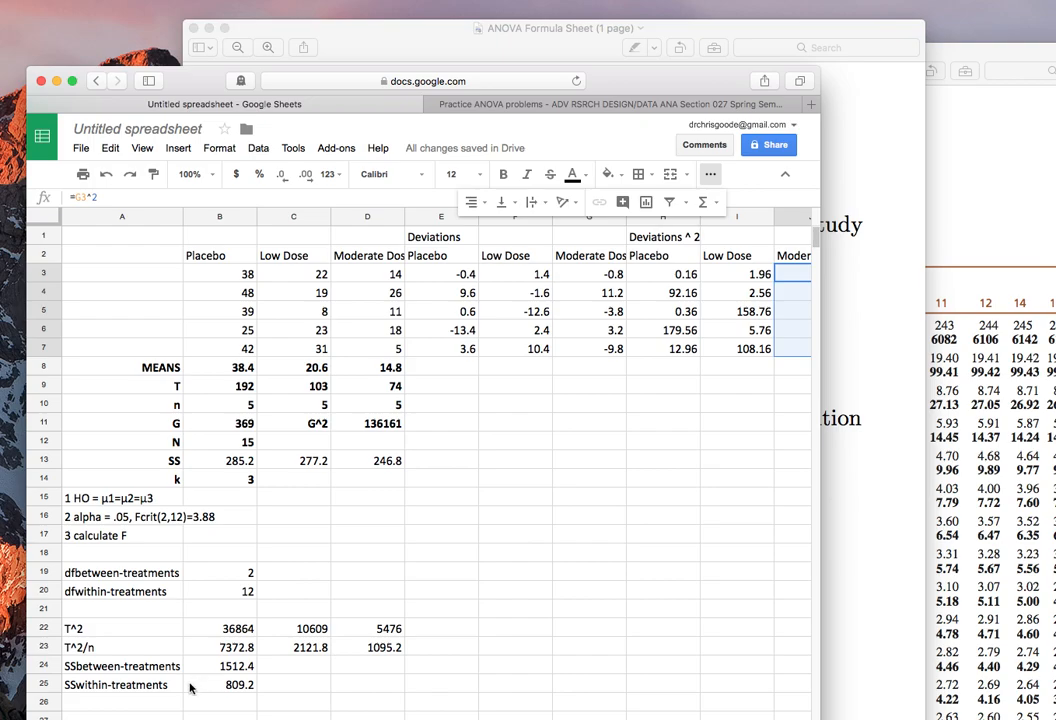
pyautogui.click(249, 686)
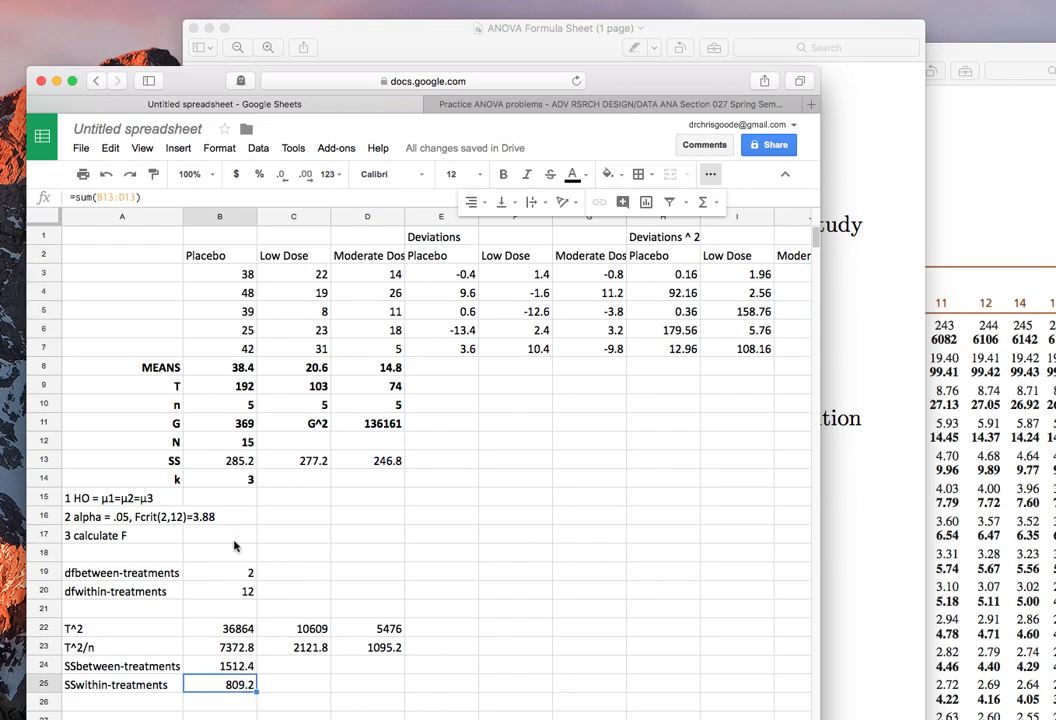
pyautogui.click(129, 197)
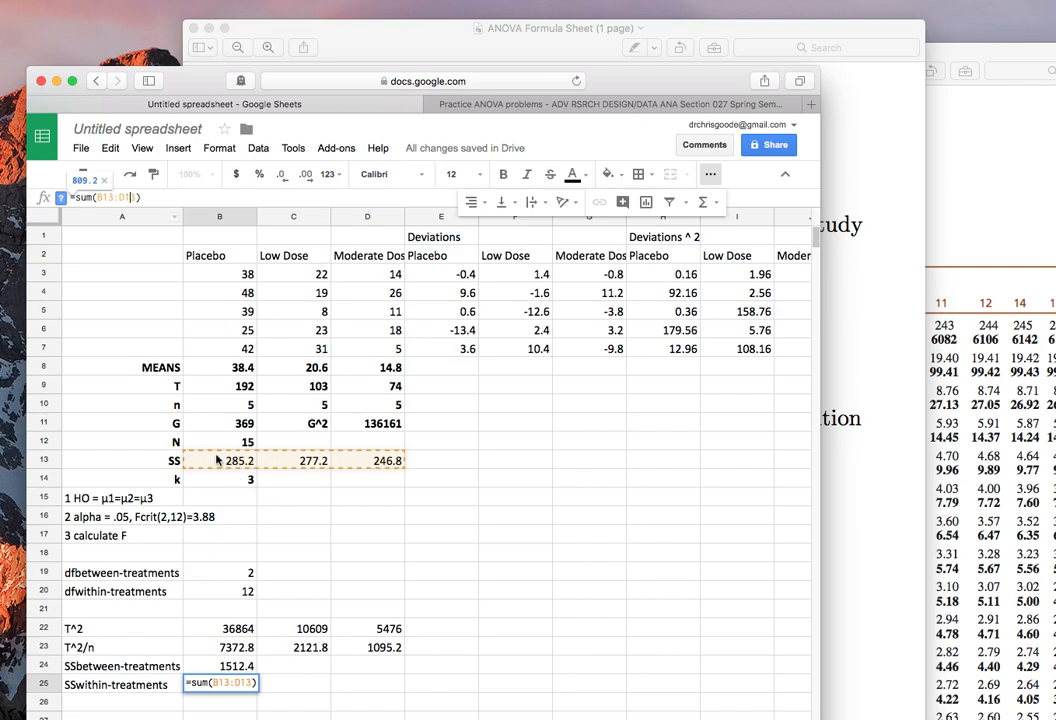
pyautogui.press('Return')
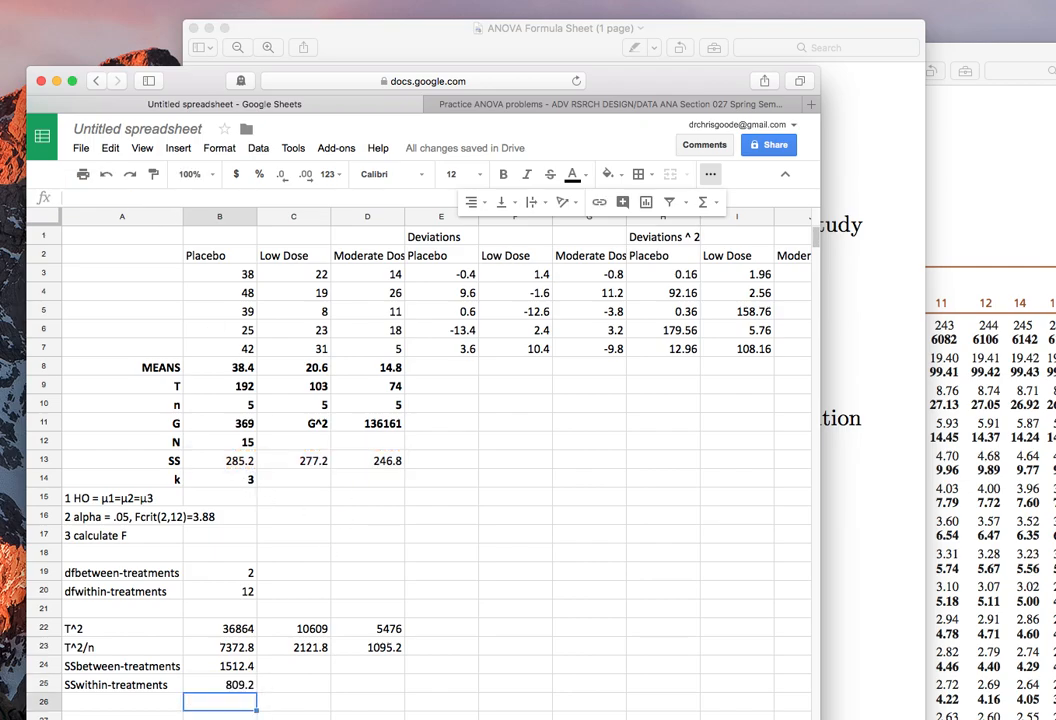
# Label cell A26 as MSbetween-treatments and cell A27 as MSwithin-treatments.
pyautogui.scroll(-5, 134, 566)
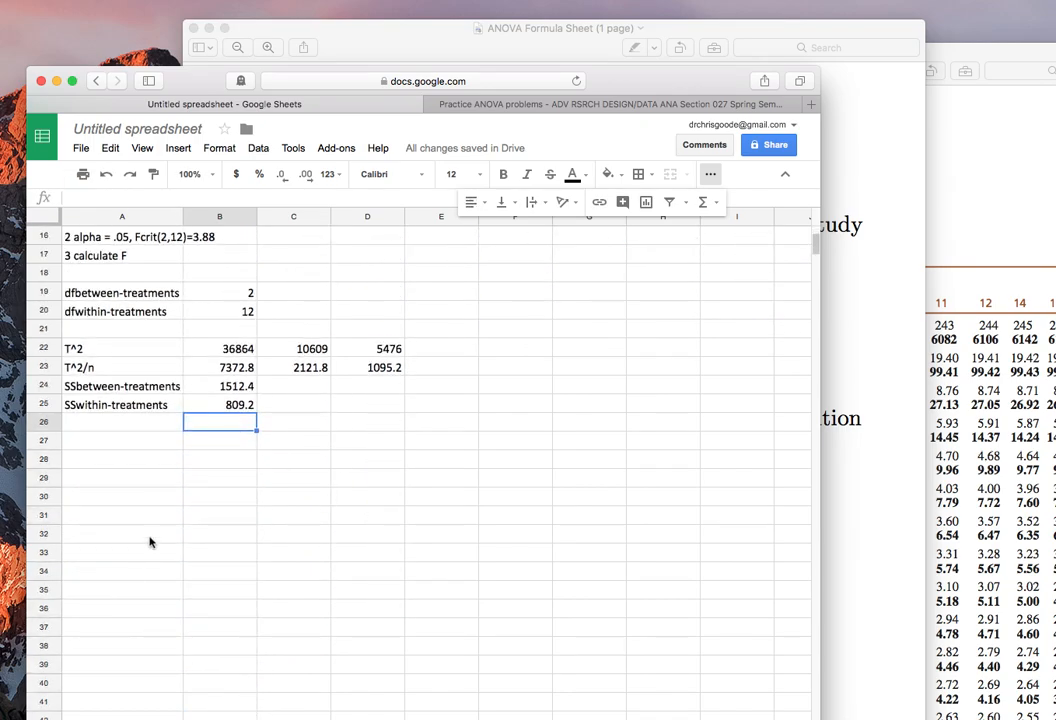
pyautogui.click(147, 428)
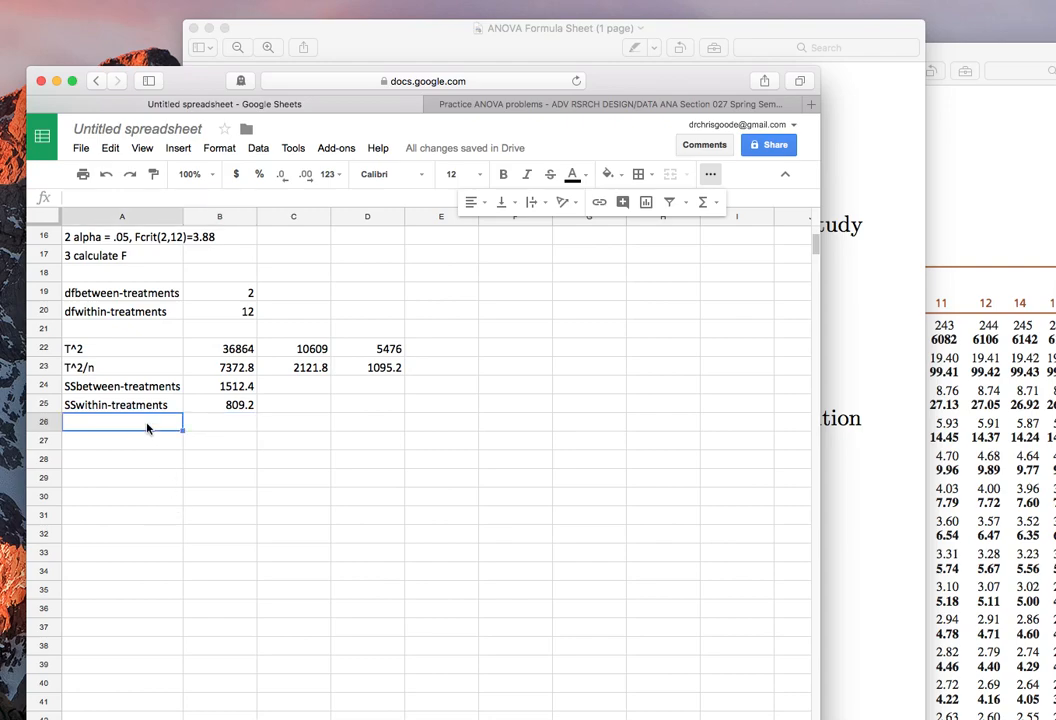
pyautogui.write('MSbetween-treatments')
pyautogui.press('Return')
pyautogui.write('MSwithin-treatmen')
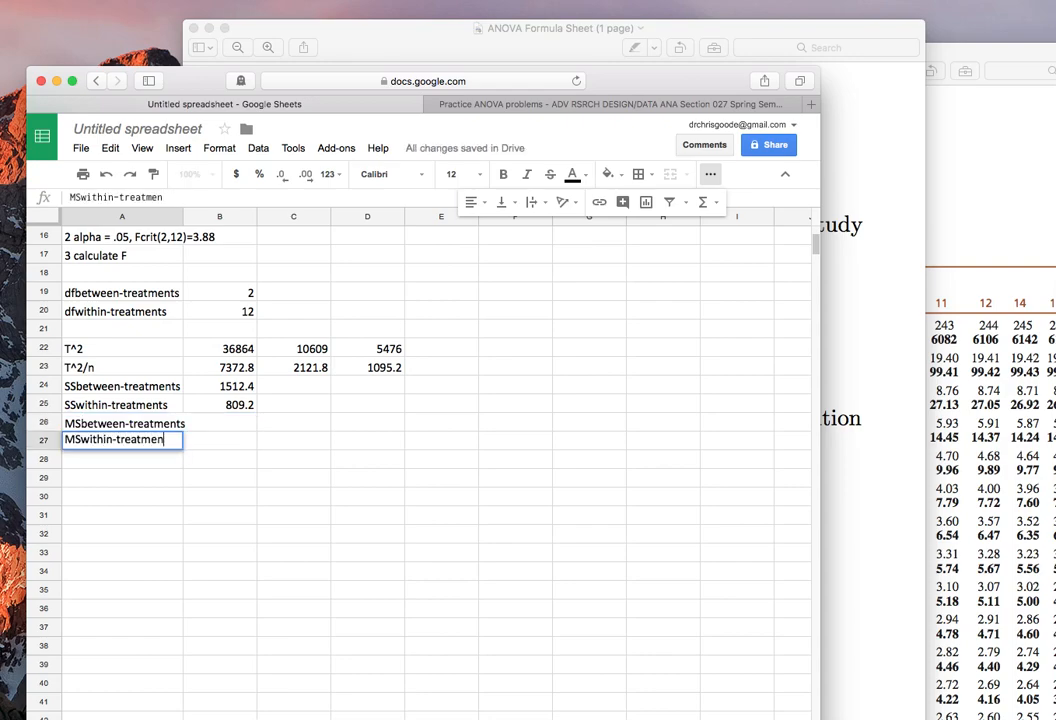
pyautogui.write('ts')
pyautogui.press('Return')
# Calculate MSbetween-treatments in cell B26 by dividing SSbetween by dfbetween with the formula =B24/B19.
pyautogui.press('Right')
pyautogui.press('Up')
pyautogui.press('Up')
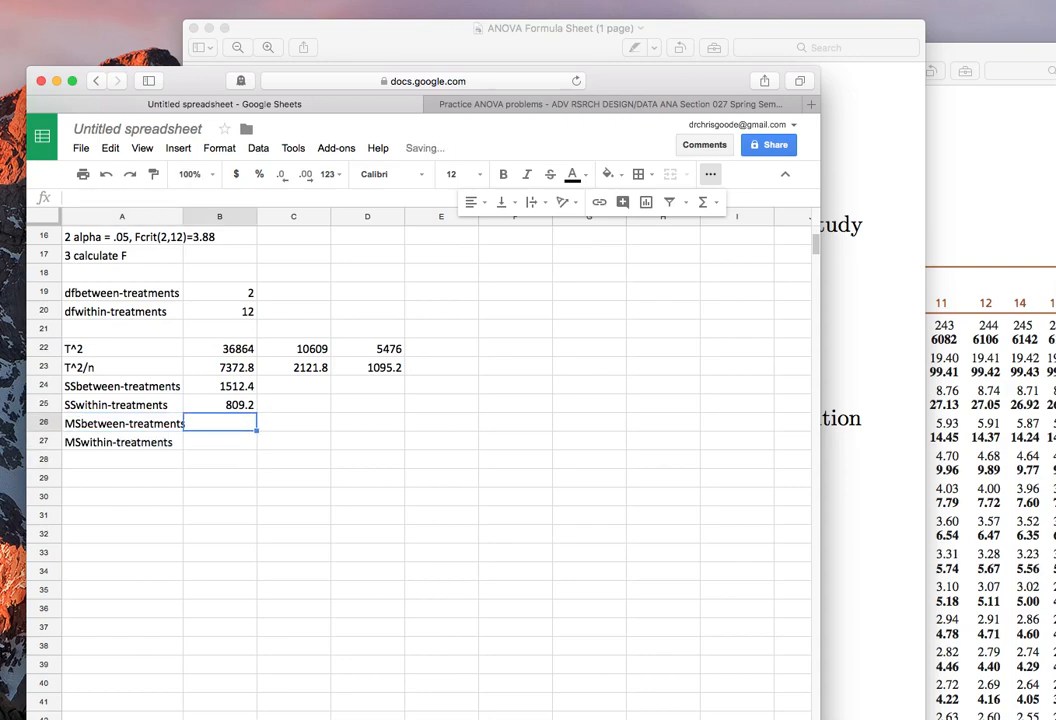
pyautogui.write('=')
pyautogui.click(217, 386)
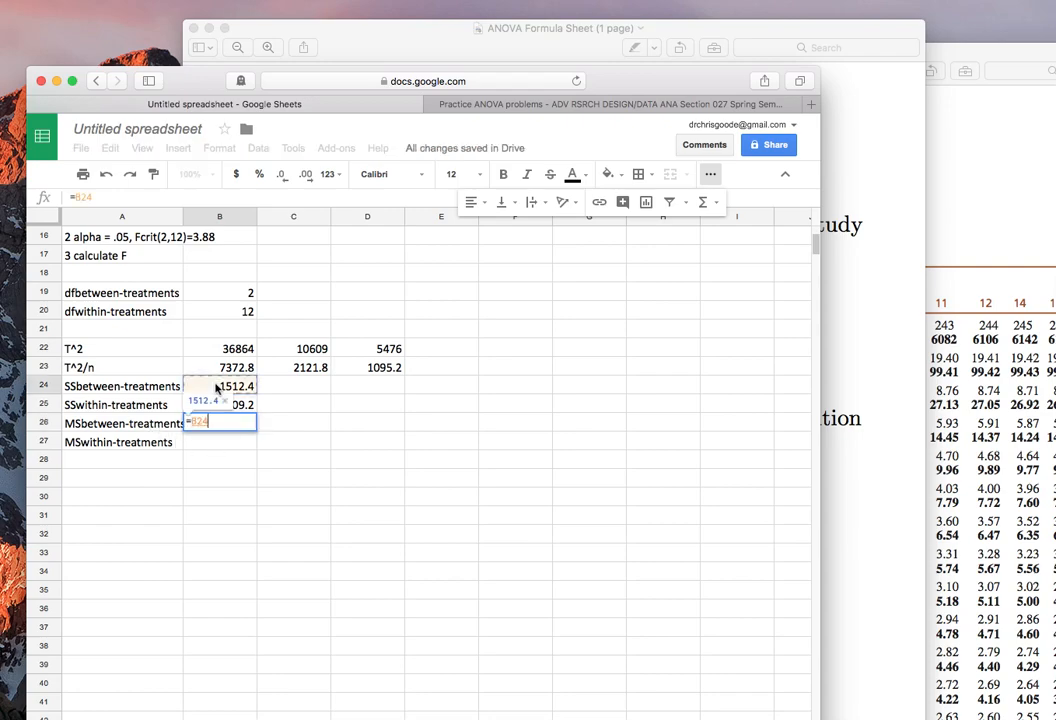
pyautogui.write('/')
pyautogui.click(240, 293)
pyautogui.press('Return')
# Calculate MSwithin-treatments in cell B27 by dividing SSwithin by dfwithin with the formula =B25/B20.
pyautogui.write('=')
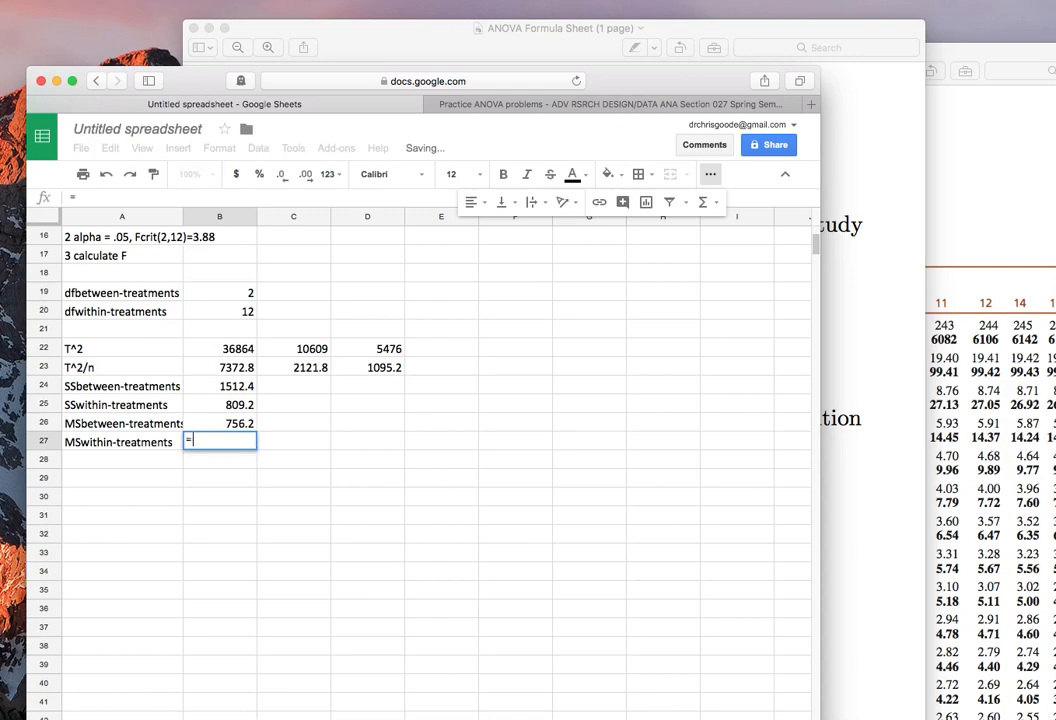
pyautogui.click(240, 405)
pyautogui.write('/')
pyautogui.click(240, 311)
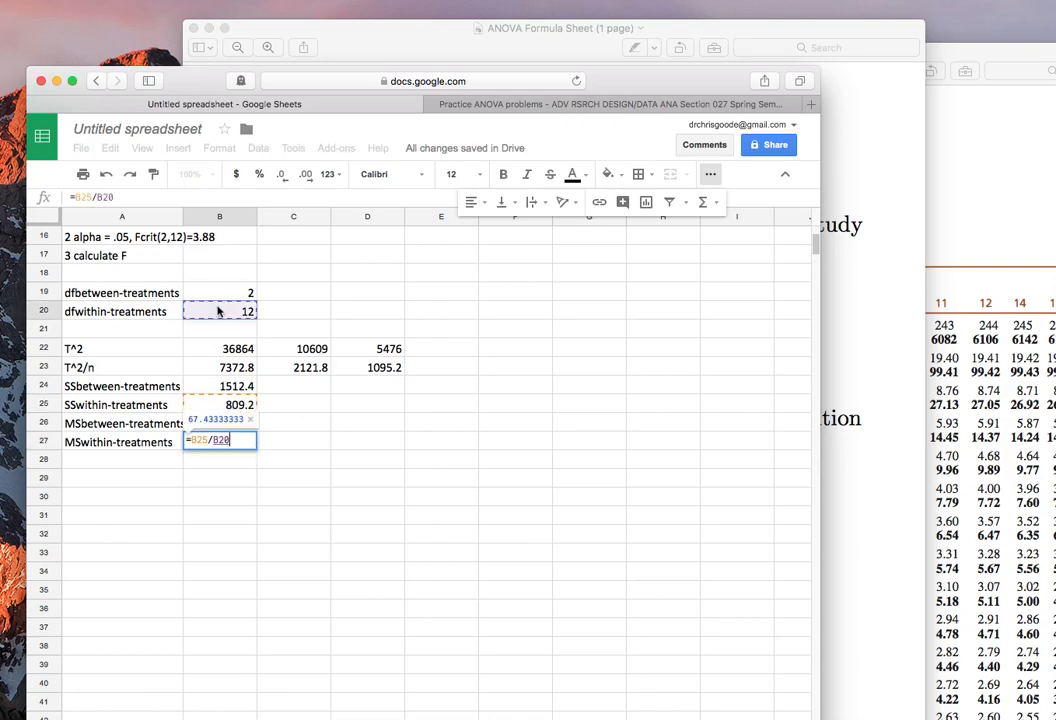
pyautogui.press('Return')
pyautogui.press('Up')
pyautogui.press('Up')
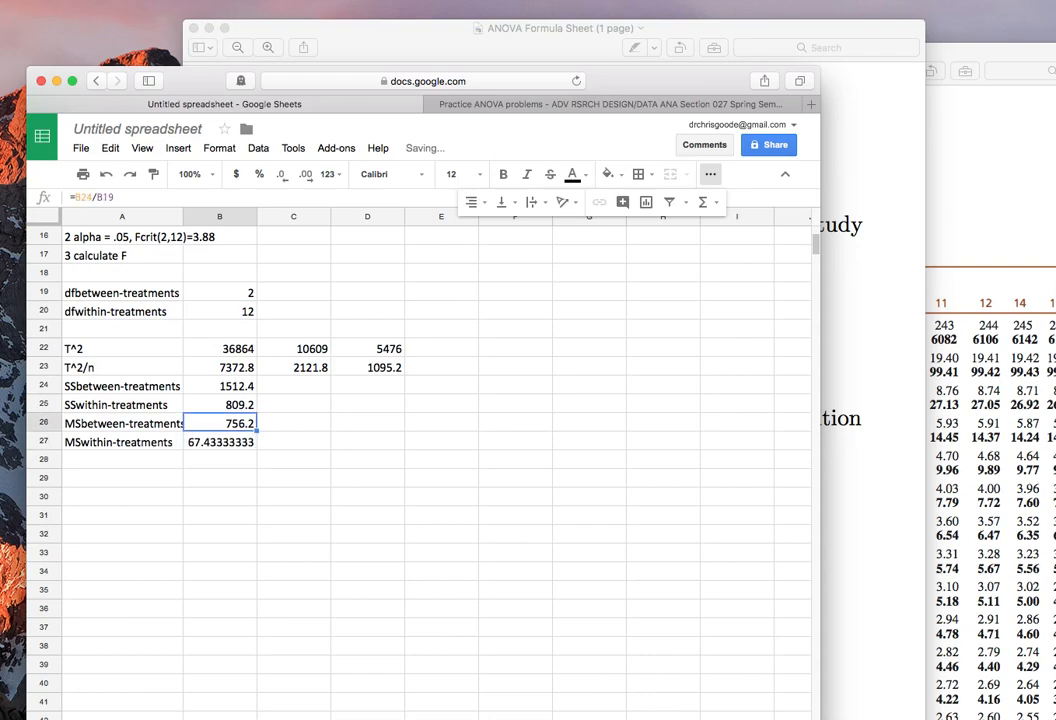
pyautogui.press('Down')
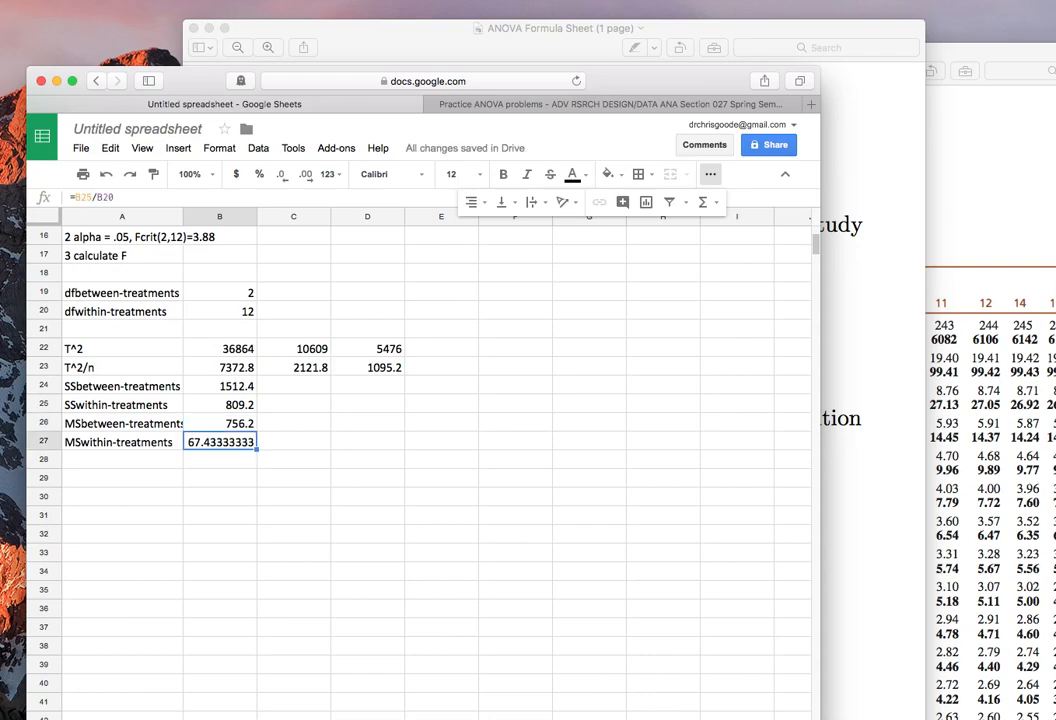
pyautogui.press('Down')
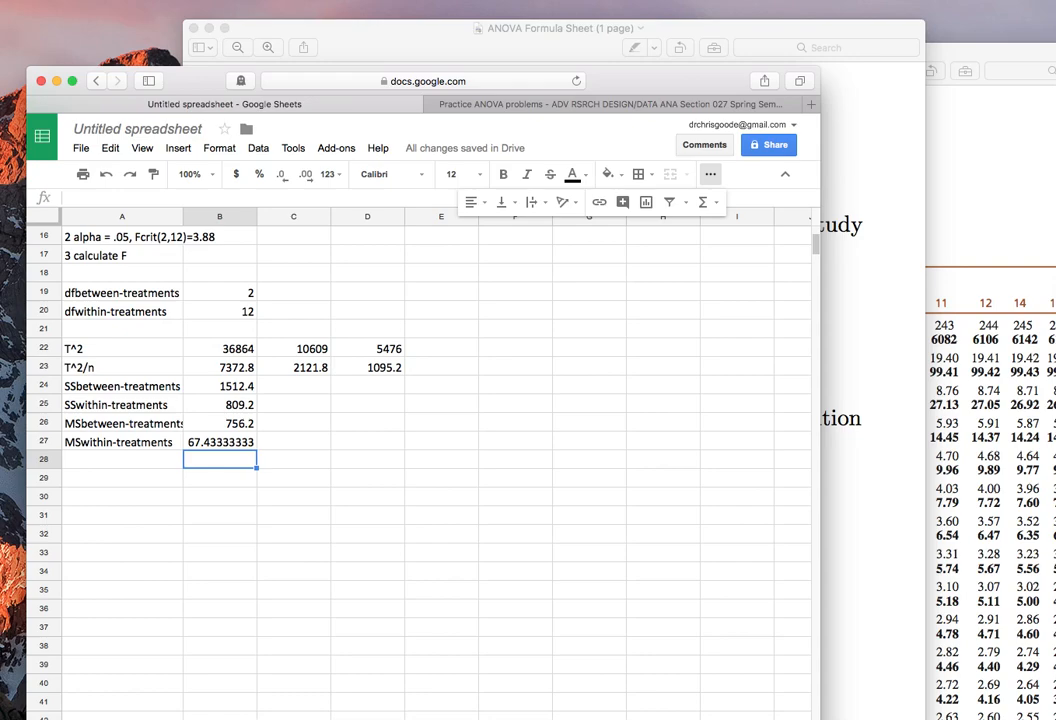
pyautogui.press('Left')
pyautogui.write('F=')
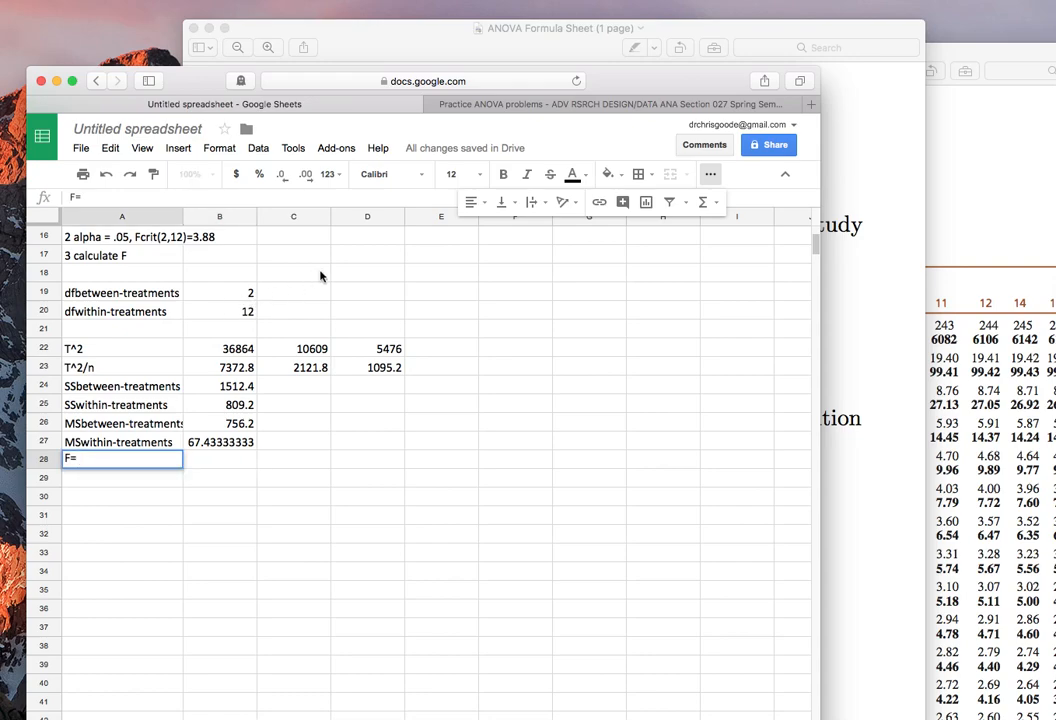
pyautogui.click(215, 423)
pyautogui.write('/')
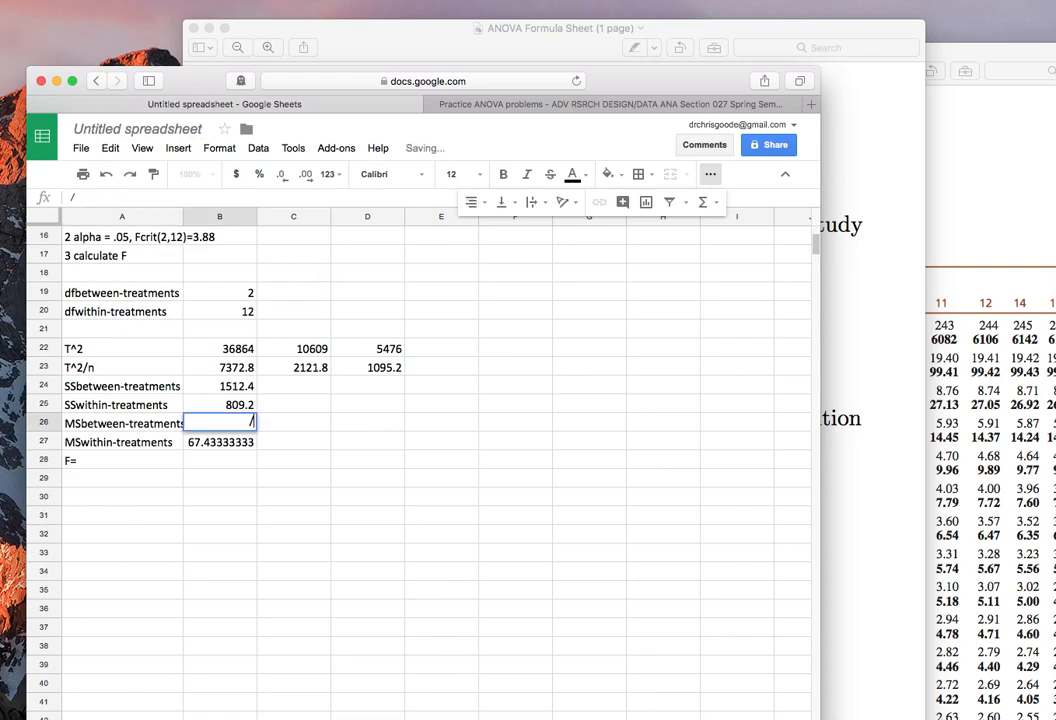
pyautogui.click(206, 447)
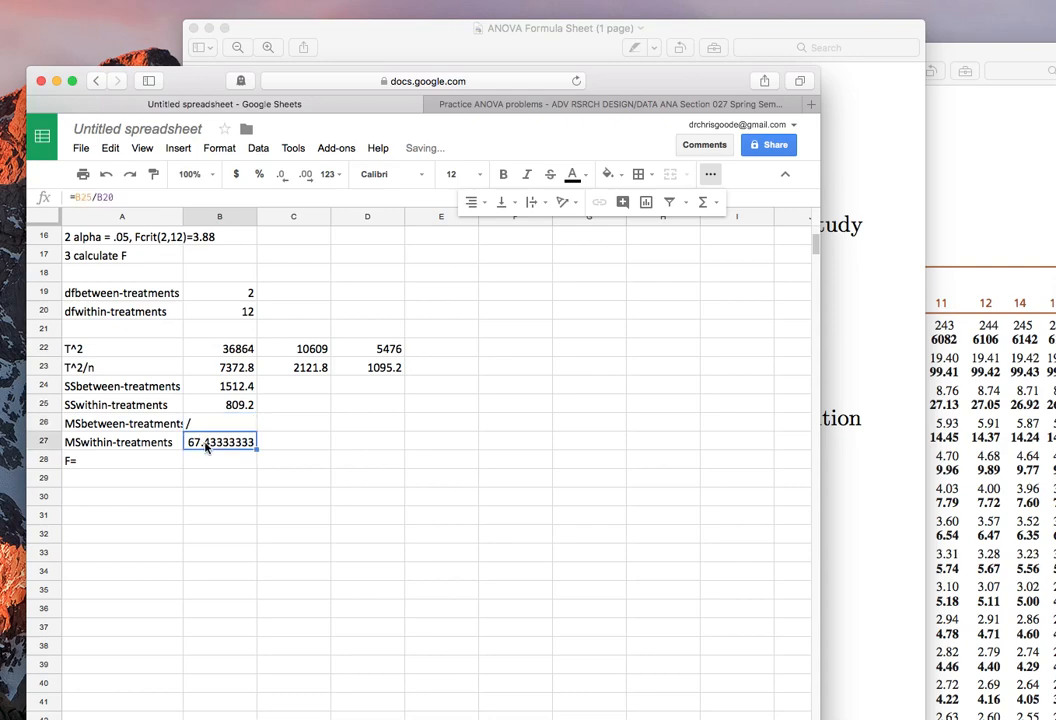
pyautogui.press('Return')
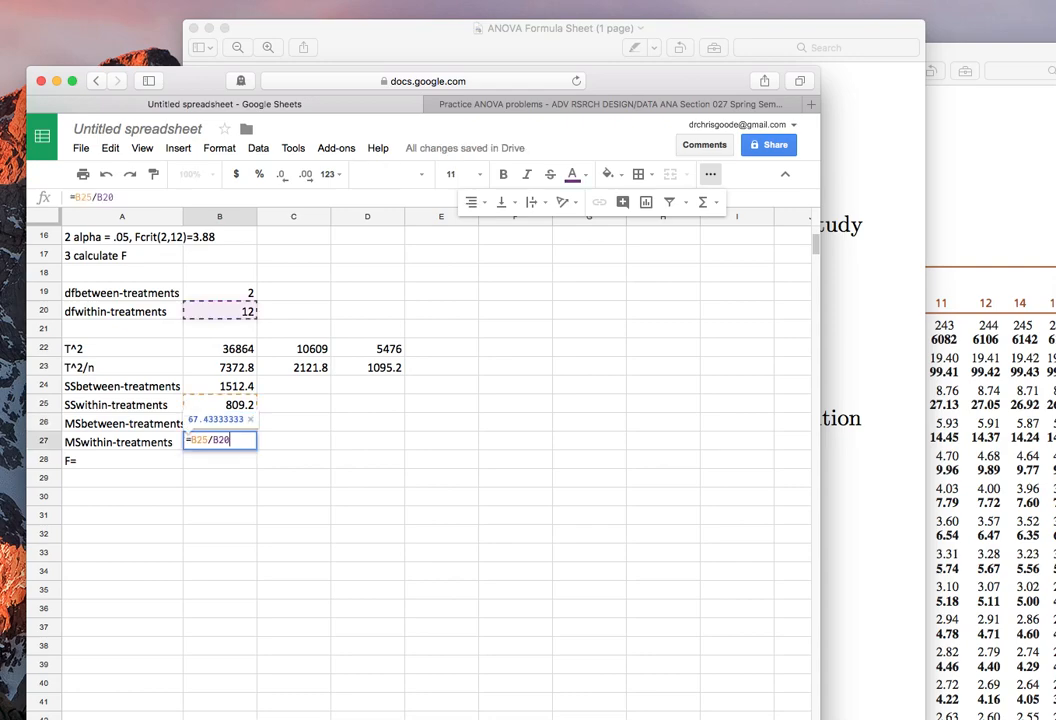
pyautogui.press('Return')
pyautogui.press('super+z')
pyautogui.press('super+z')
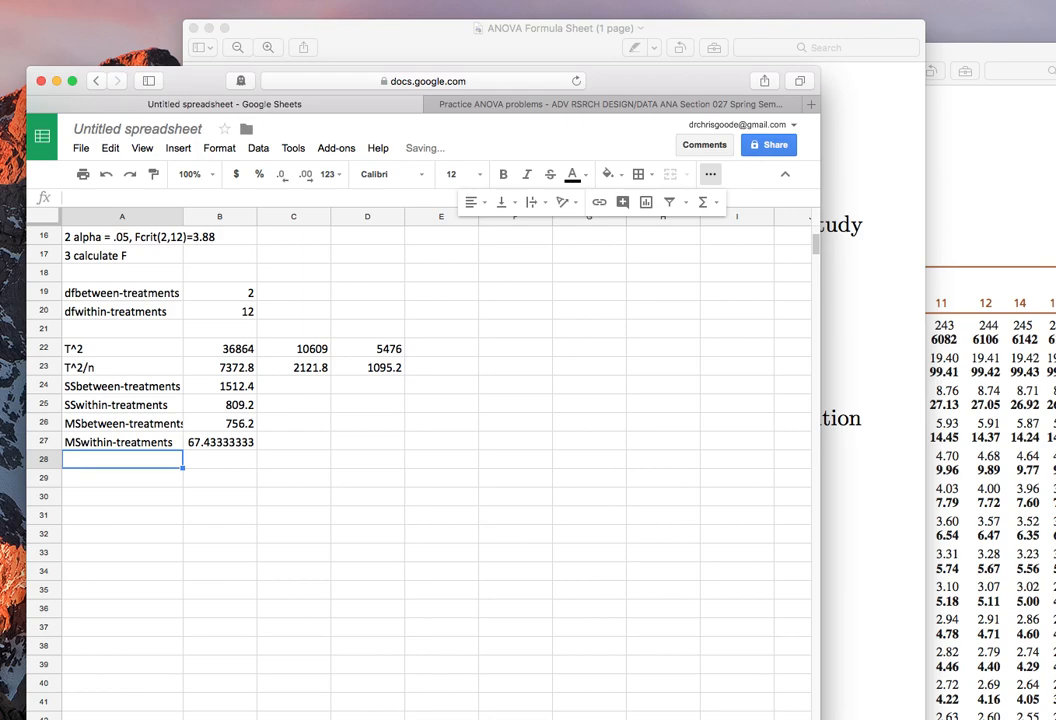
# Label cell A28 as F and calculate the F ratio in B28 by dividing MSbetween by MSwithin with =B26/B27.
pyautogui.write('F')
pyautogui.press('Tab')
pyautogui.write('=')
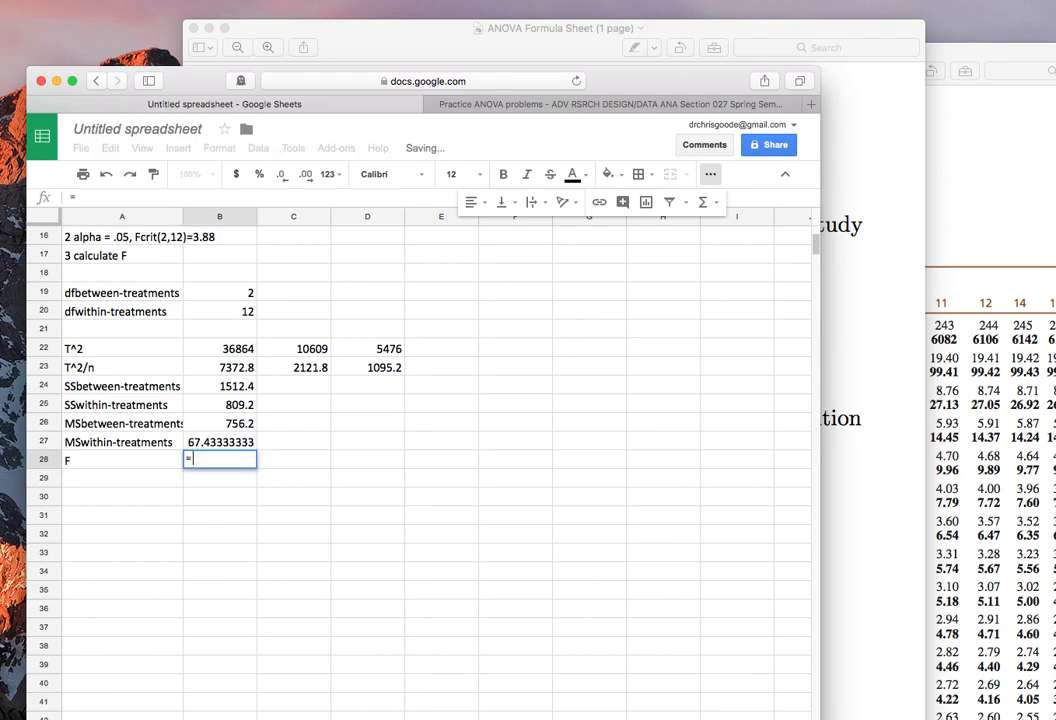
pyautogui.press('Up')
pyautogui.press('Up')
pyautogui.write('/')
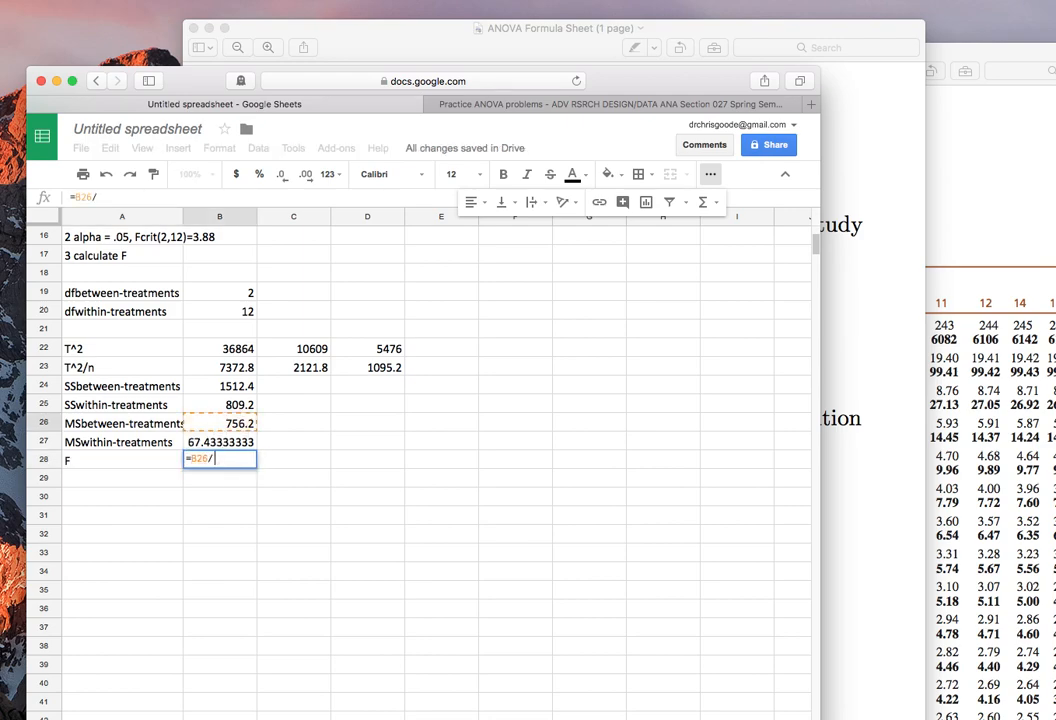
pyautogui.click(237, 445)
pyautogui.press('Return')
pyautogui.write("'")
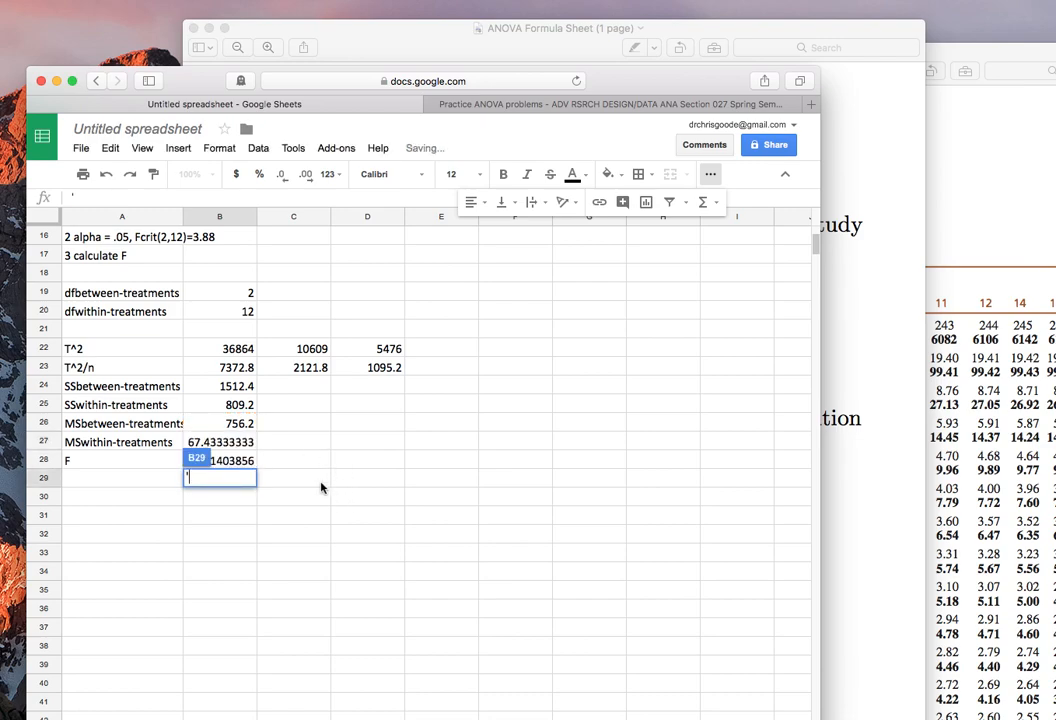
pyautogui.press('Return')
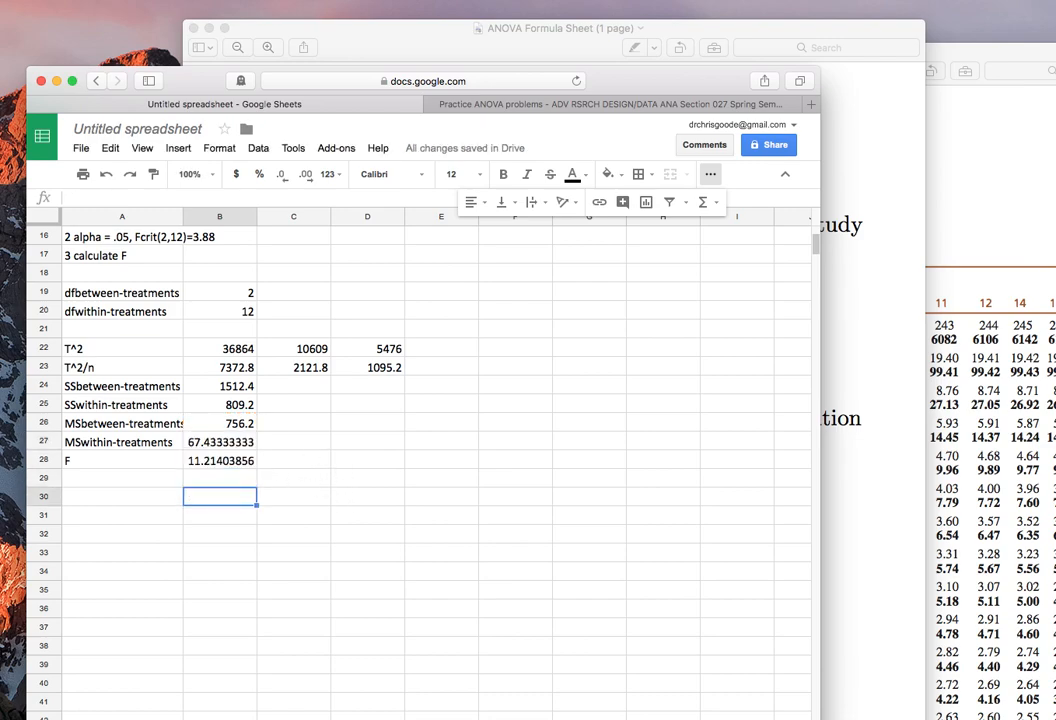
# Reduce the F ratio in cell B28 to four decimal places.
pyautogui.press('Up')
pyautogui.press('Up')
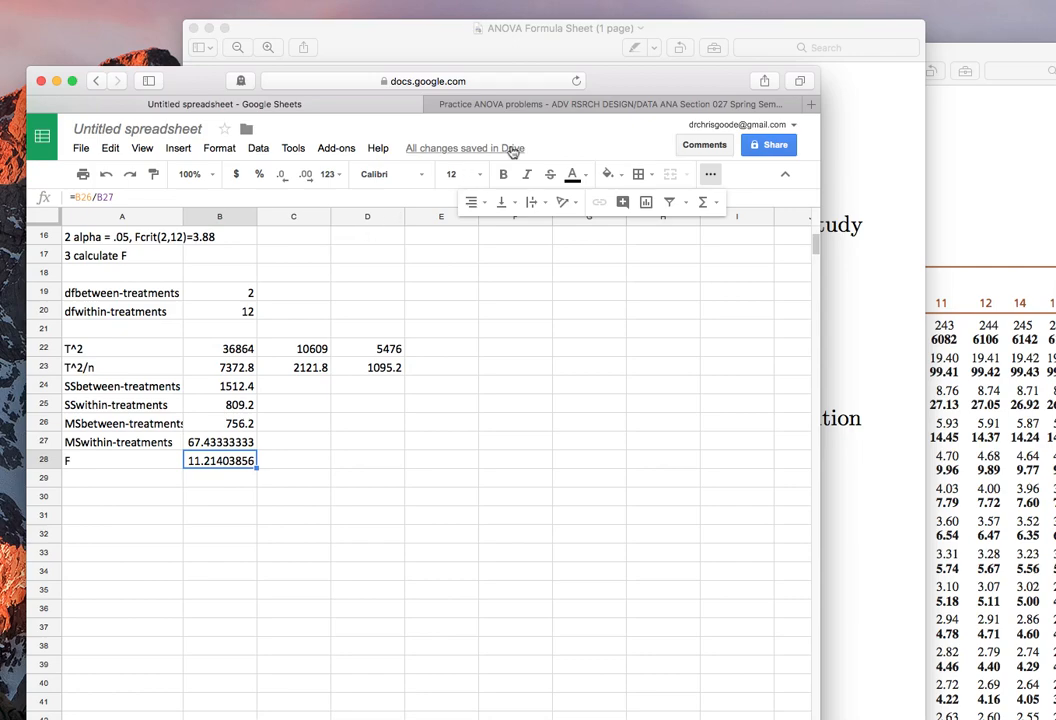
pyautogui.click(283, 176)
pyautogui.click(283, 176)
pyautogui.click(283, 176)
pyautogui.click(283, 176)
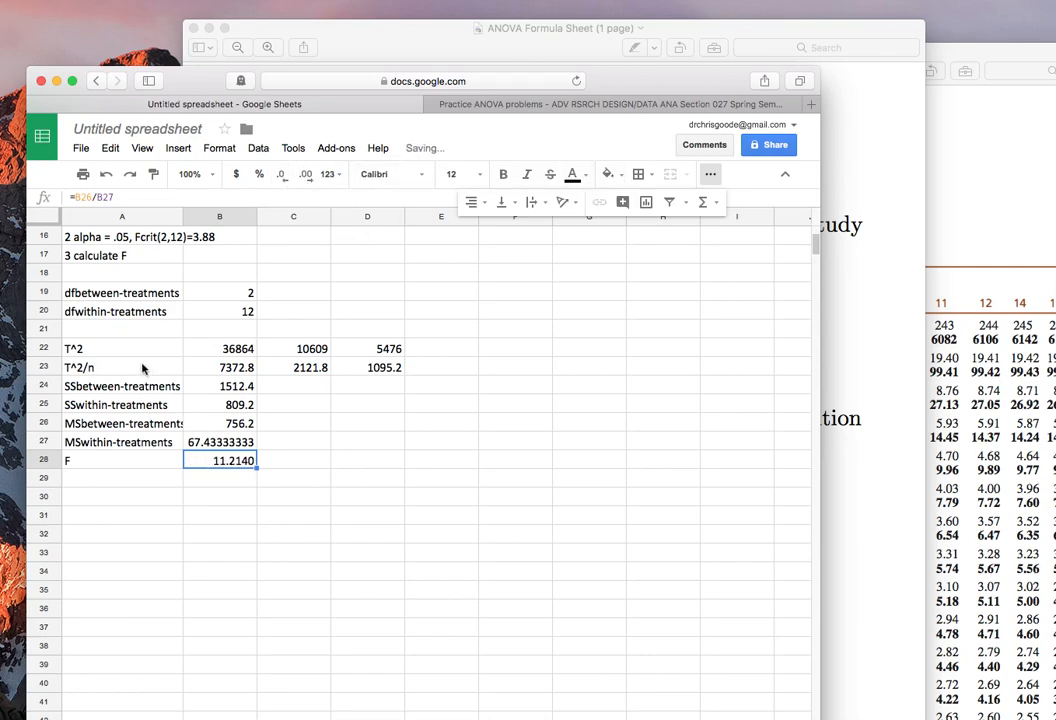
# Make the labels and values from SSbetween-treatments through F in A24:B28 bold and right-aligned.
pyautogui.moveTo(155, 386); pyautogui.dragTo(235, 462)
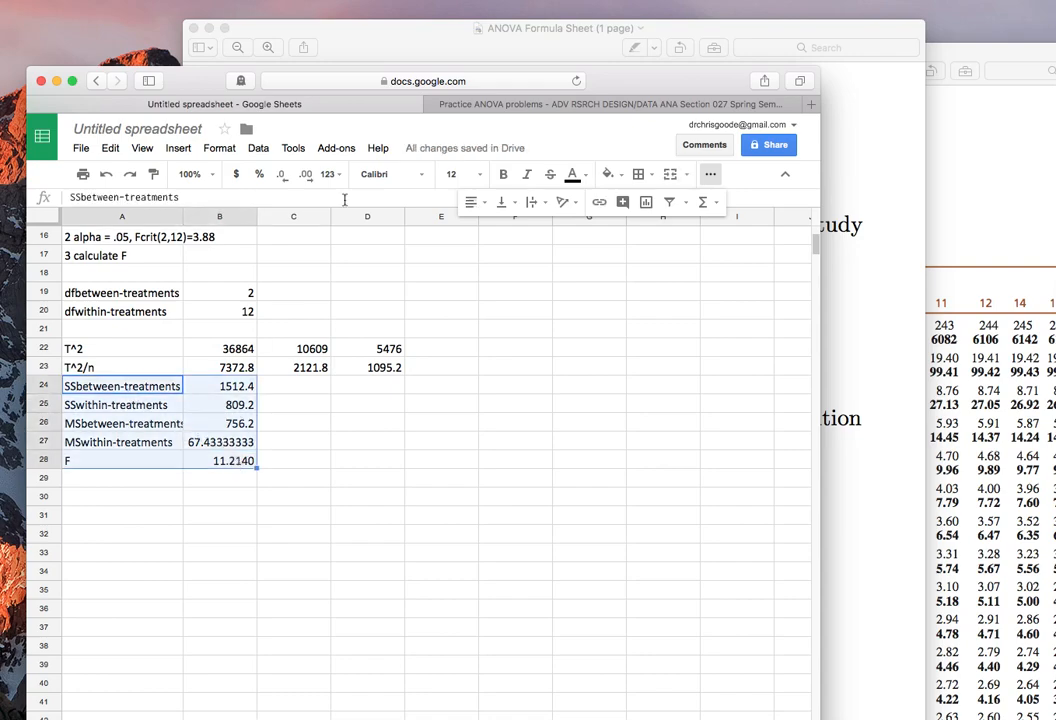
pyautogui.click(503, 174)
pyautogui.click(473, 201)
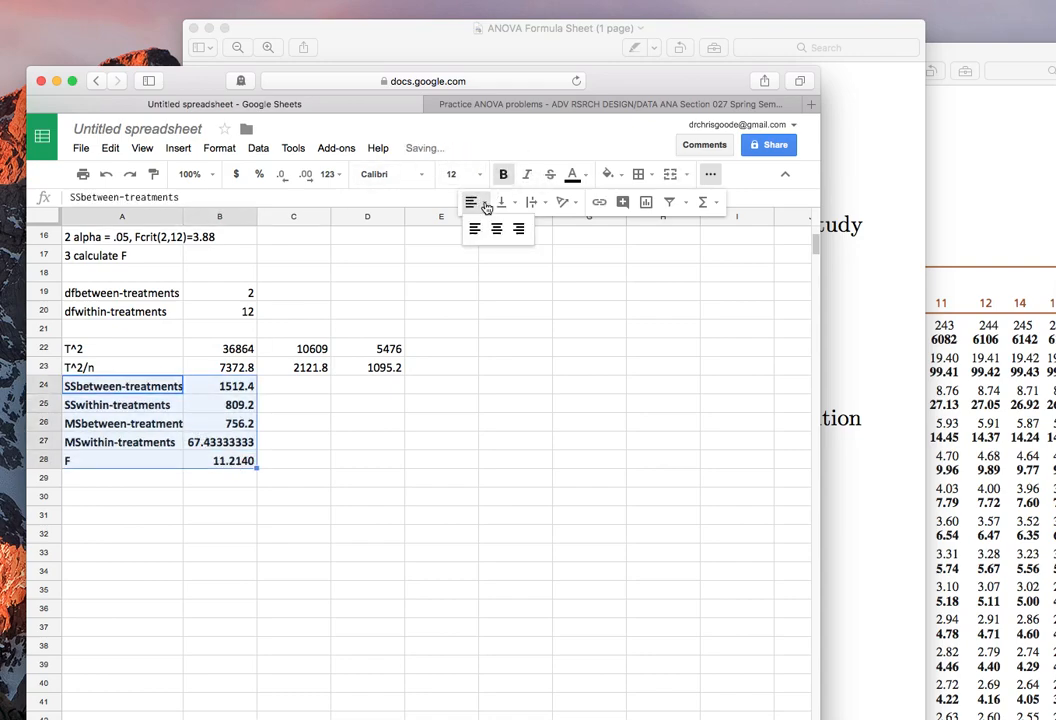
pyautogui.click(521, 229)
# Check F against the critical F table, and begin the conclusion in A29: "reject H0: A significant difference exists among these three means,".
pyautogui.scroll(5, 445, 390)
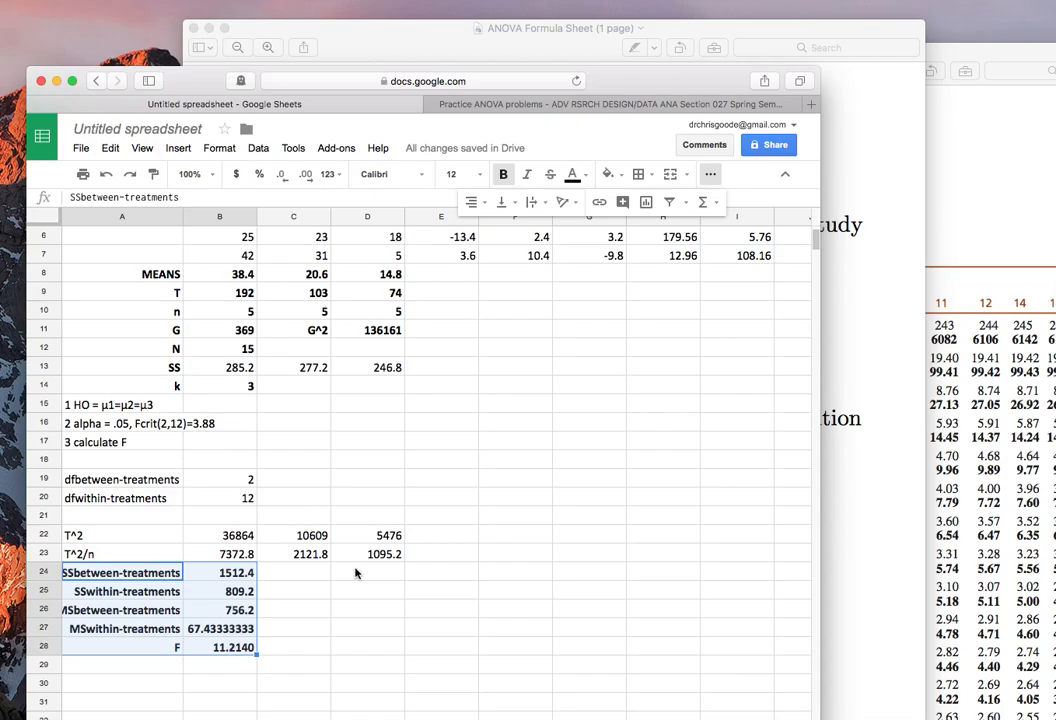
pyautogui.click(941, 295)
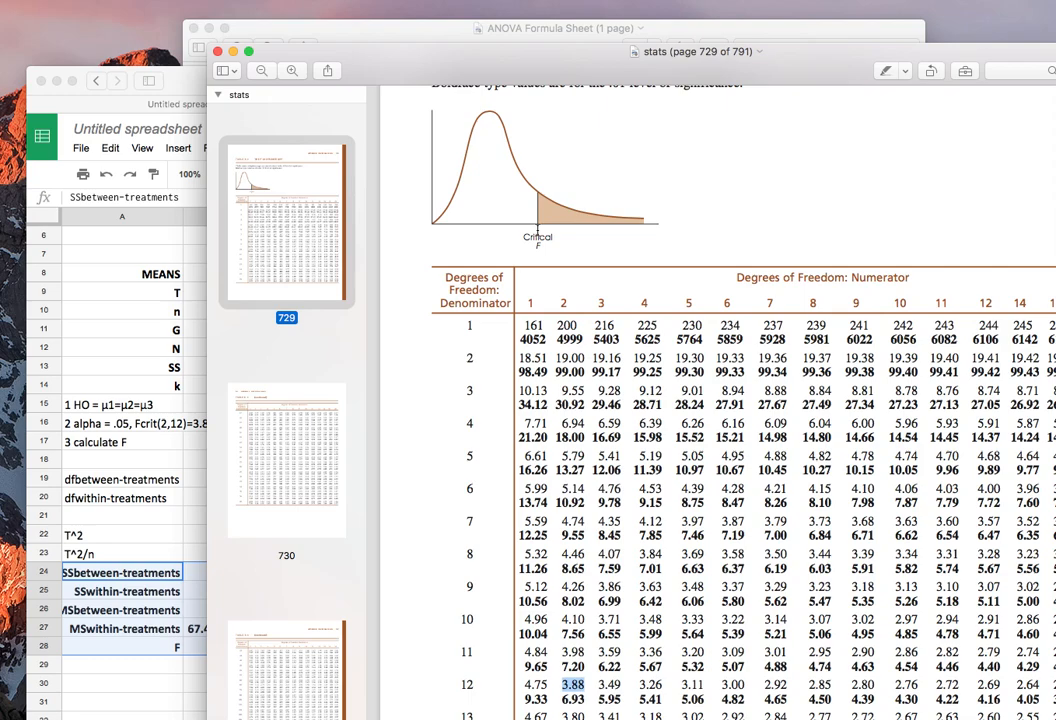
pyautogui.click(186, 488)
pyautogui.click(943, 311)
pyautogui.click(198, 650)
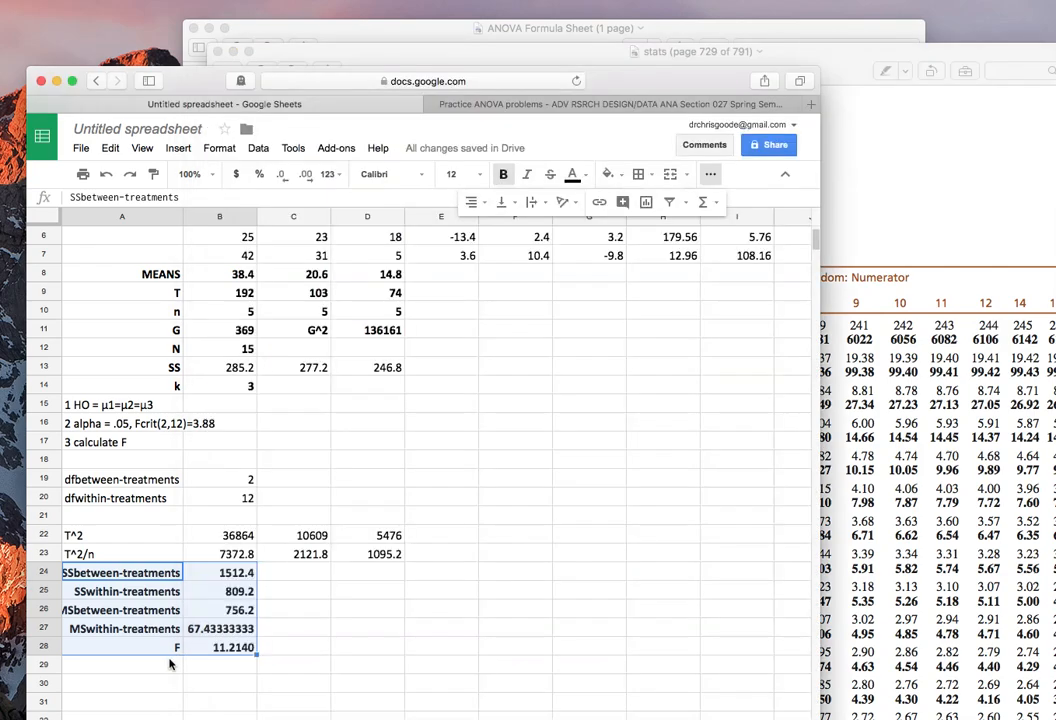
pyautogui.click(162, 671)
pyautogui.write('rej')
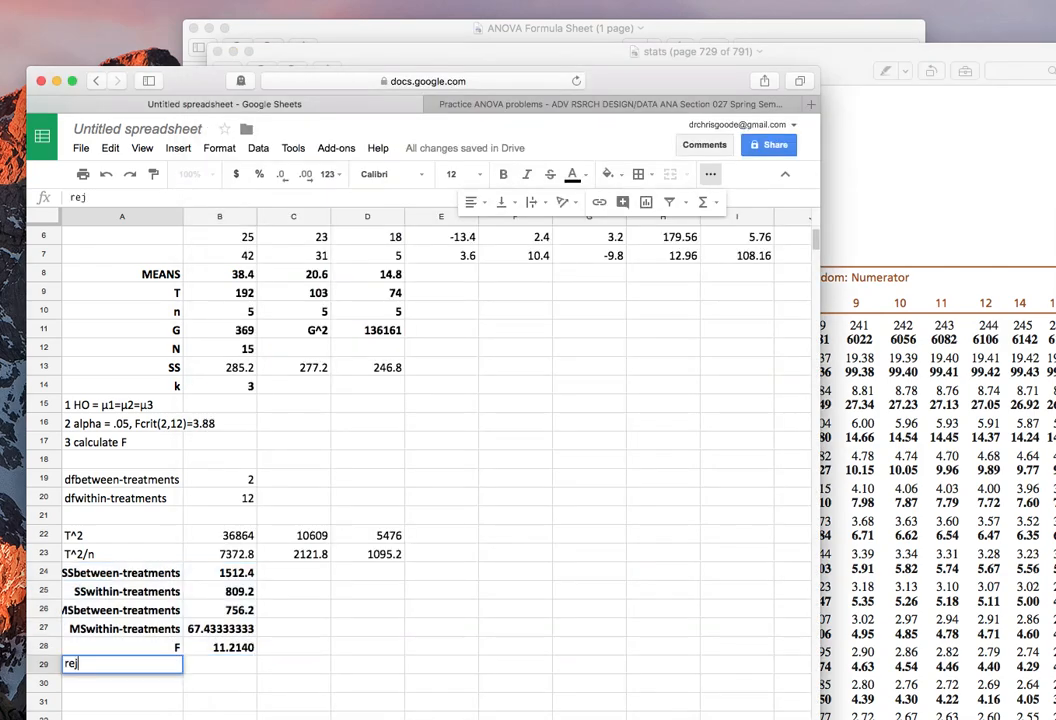
pyautogui.write('ect H0: A signifi')
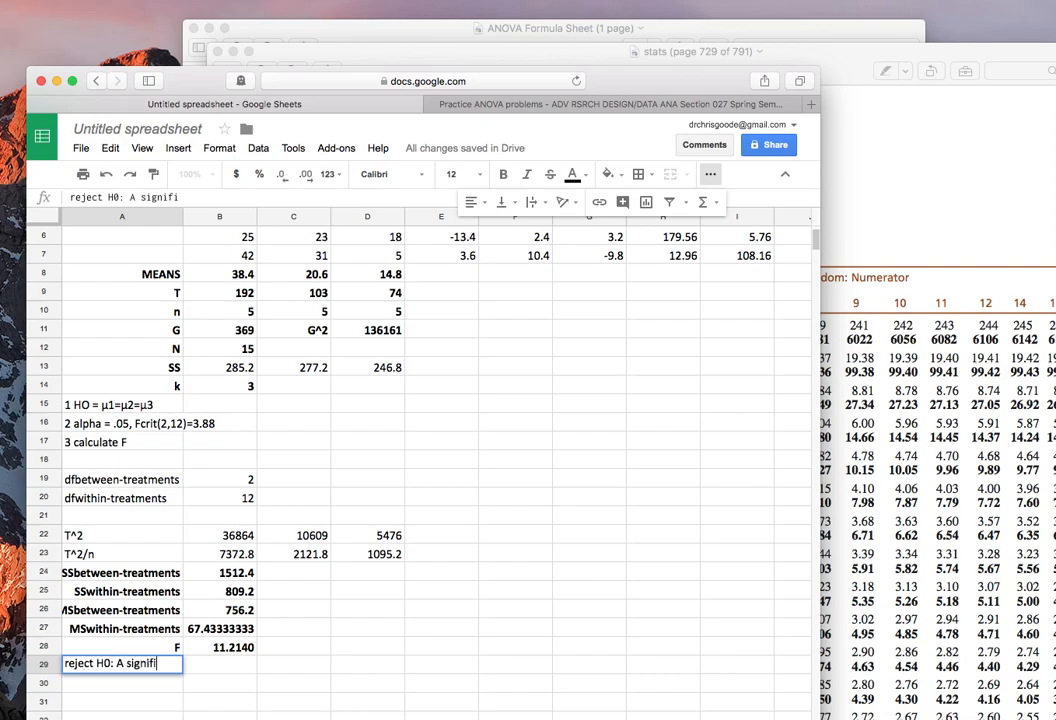
pyautogui.write('cant difference exists among these three means, F(2,12)=')
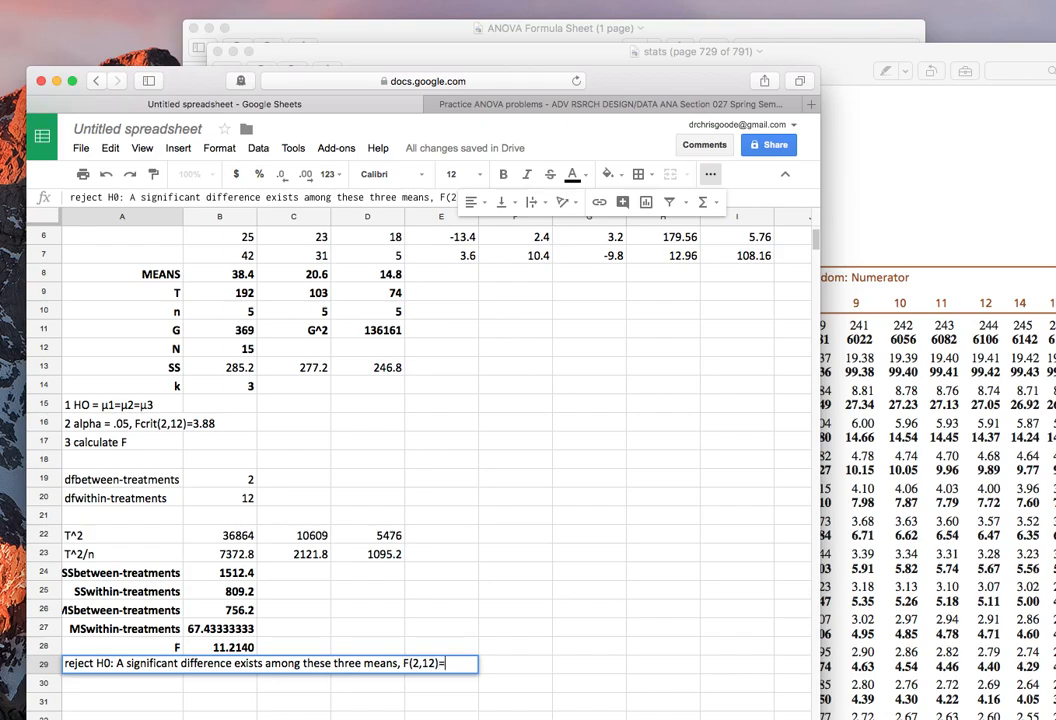
# Complete the conclusion in cell A29 with the test result "F(2,12)=11.21, p<.05.".
pyautogui.write('11.21, p<.05.')
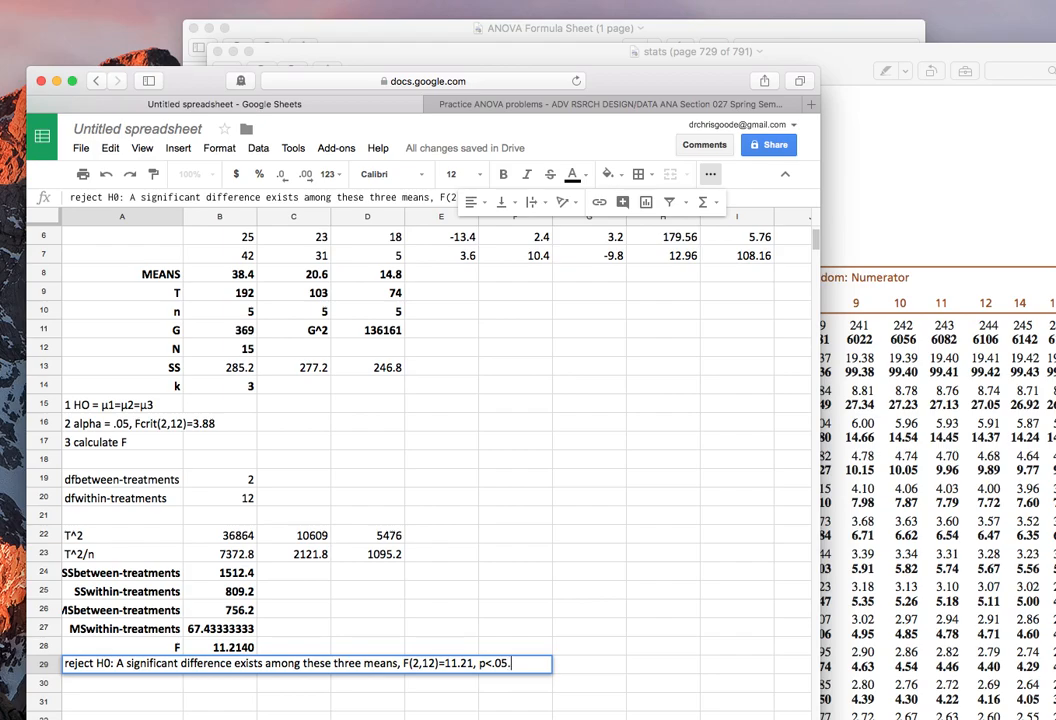
pyautogui.press('Return')
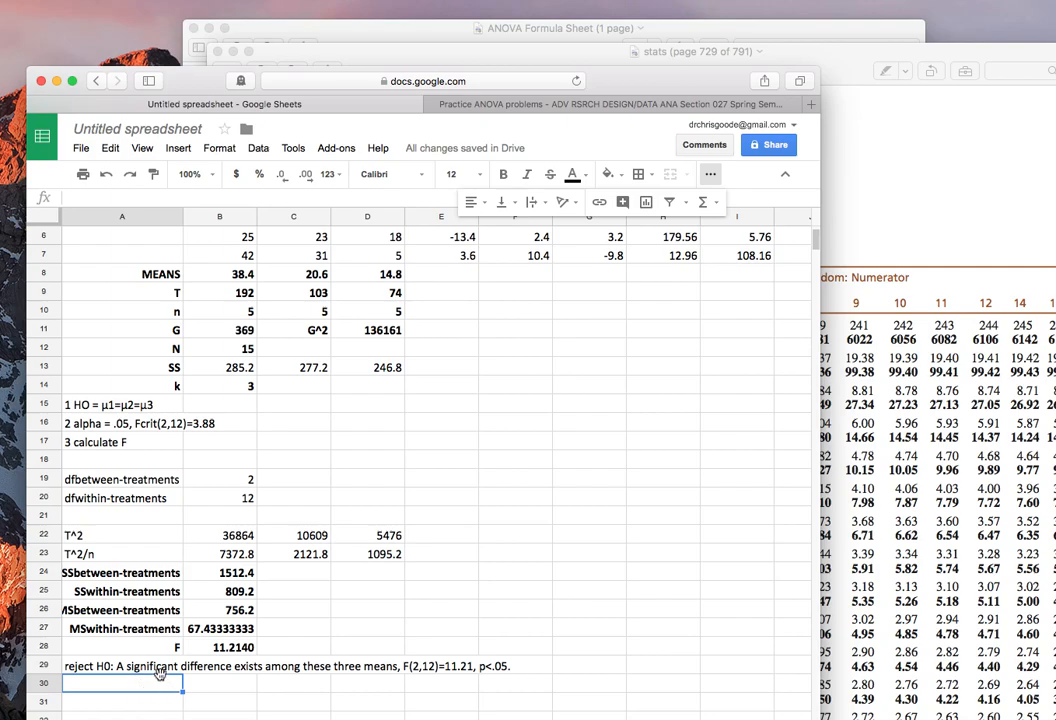
# Examine the Placebo, Low Dose and Moderate Dose means in row 8, comparing them pair by pair.
pyautogui.scroll(-1, 333, 668)
pyautogui.scroll(3, 331, 667)
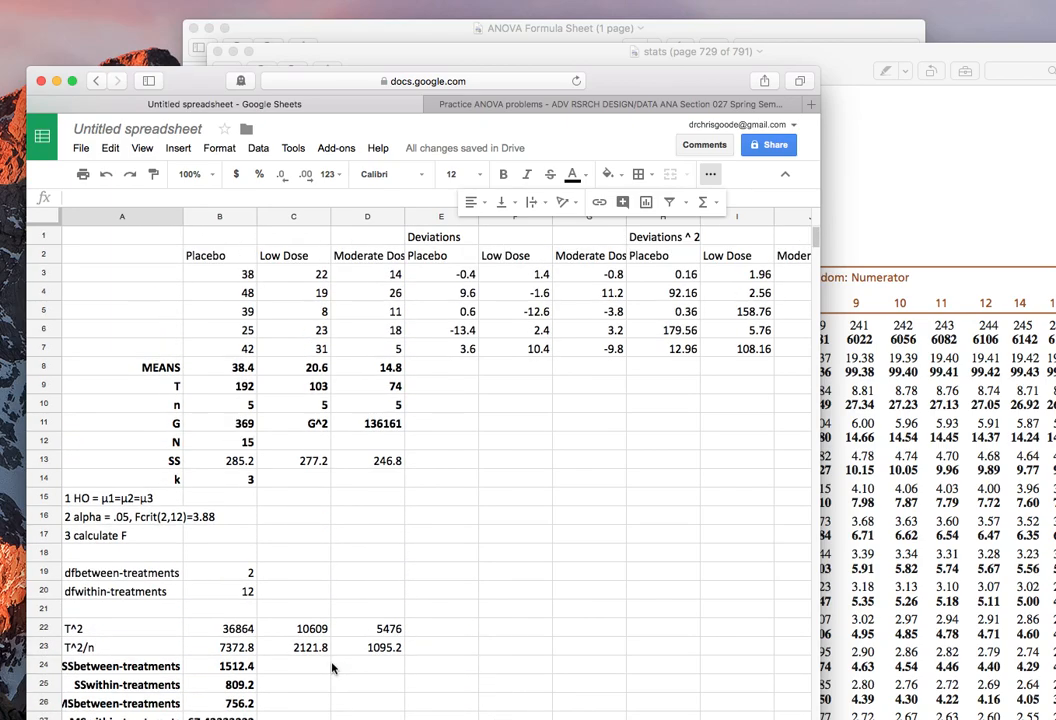
pyautogui.click(245, 366)
pyautogui.click(287, 369)
pyautogui.click(347, 367)
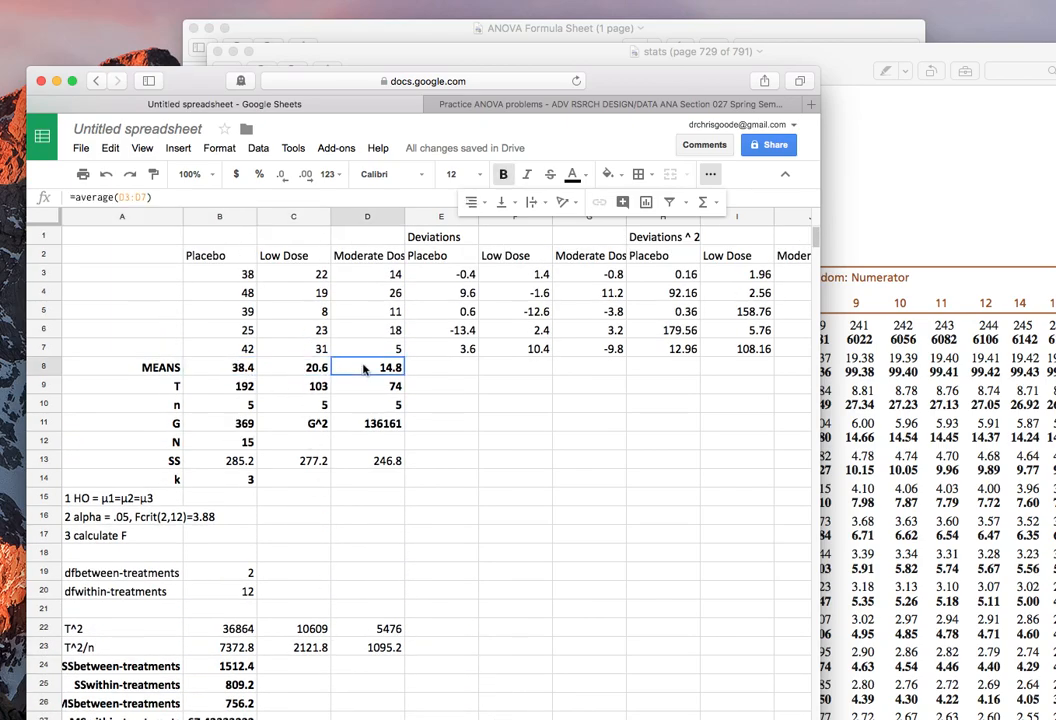
pyautogui.click(305, 368)
pyautogui.click(228, 368)
pyautogui.click(292, 368)
pyautogui.click(349, 367)
pyautogui.click(295, 368)
pyautogui.click(236, 370)
pyautogui.click(292, 368)
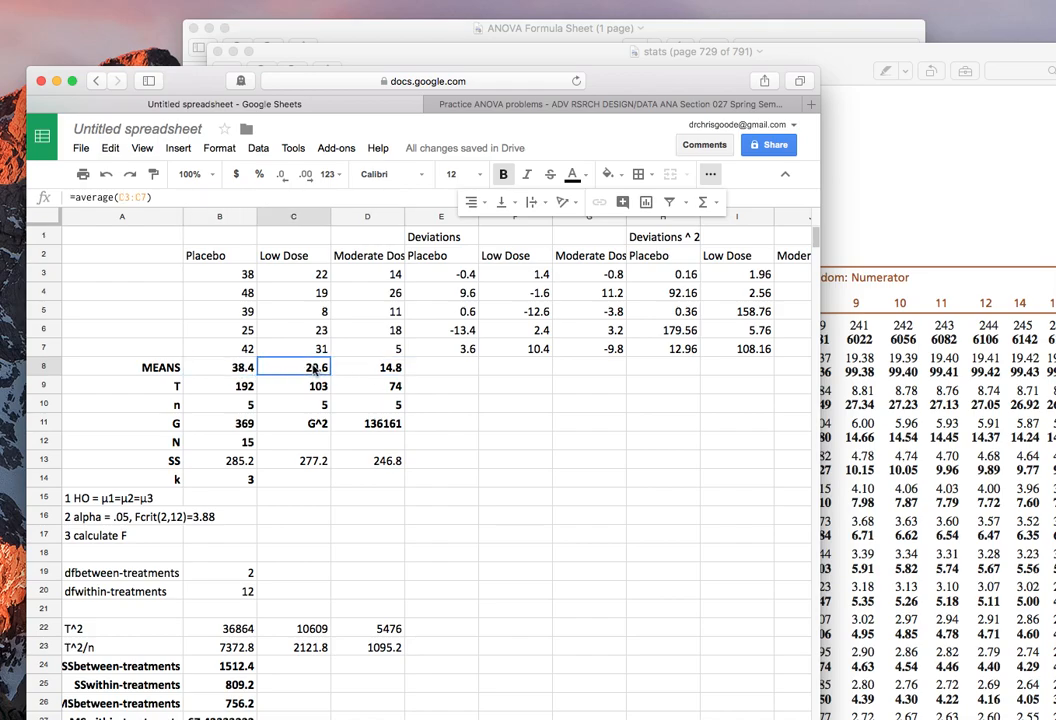
pyautogui.click(349, 367)
# Enter the label "Tukey's HSD" in cell A31.
pyautogui.scroll(-5, 293, 340)
pyautogui.click(134, 479)
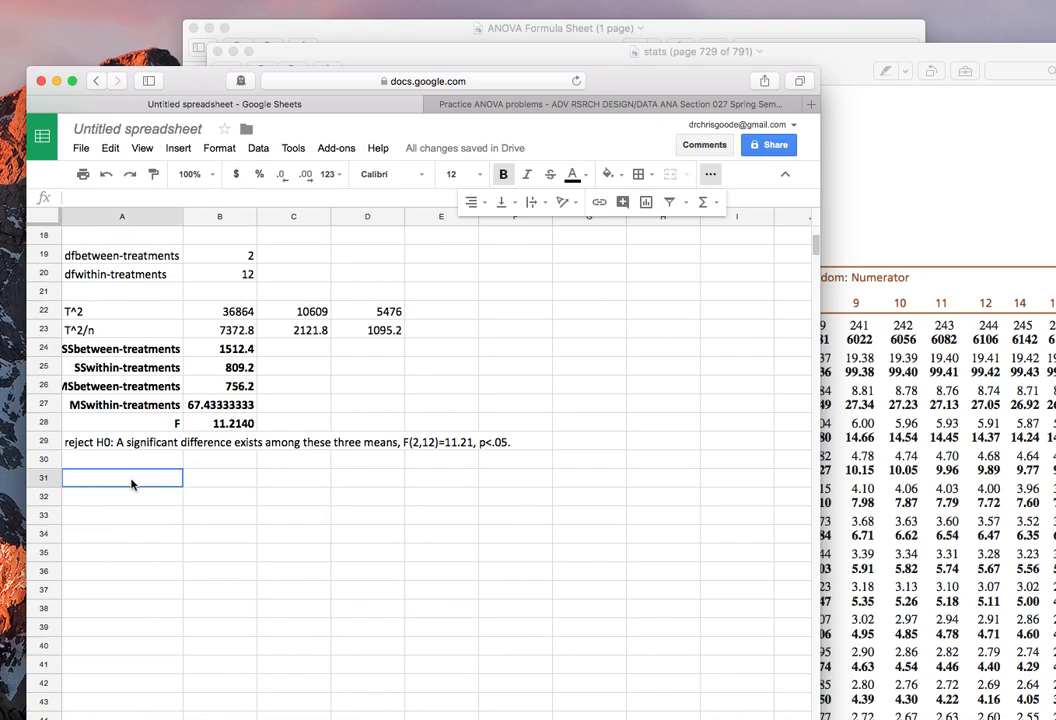
pyautogui.write("Tukey's HSD")
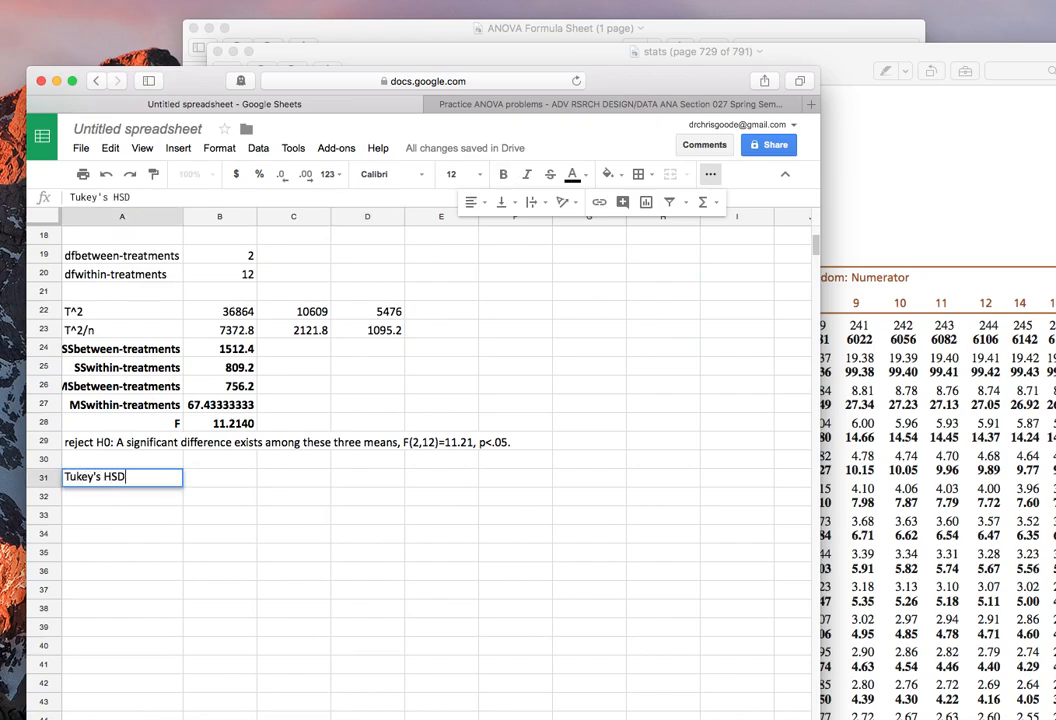
pyautogui.press('Tab')
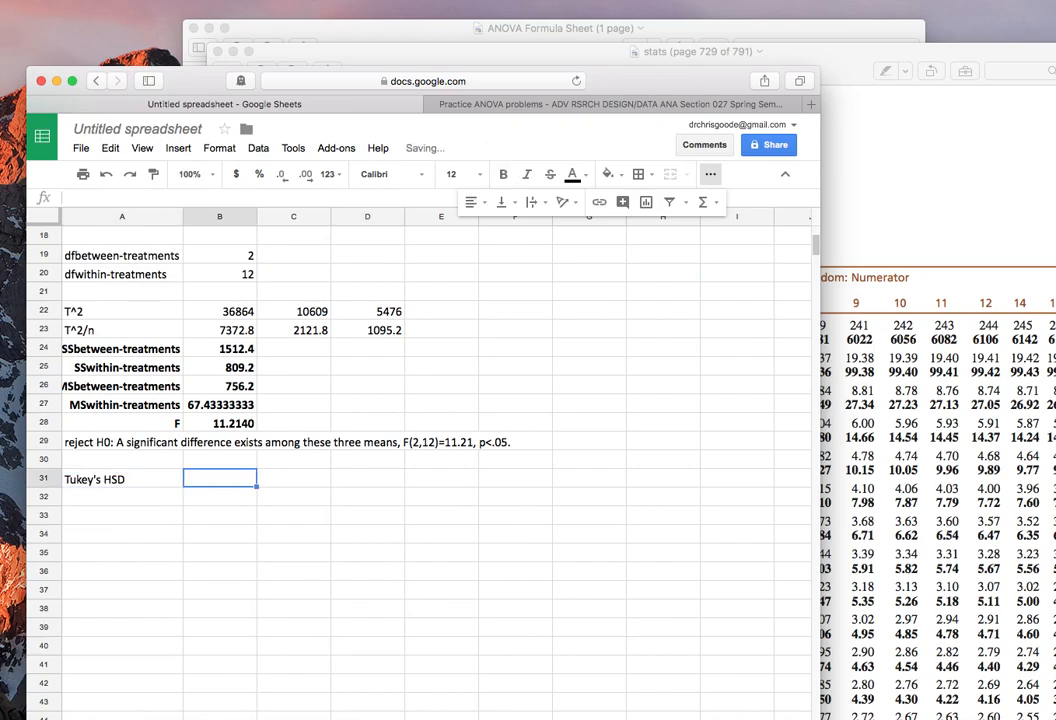
# Switch to the ANOVA Formula Sheet and review the terms of the Tukey's HSD formula, then return to the spreadsheet.
pyautogui.click(295, 40)
pyautogui.scroll(-3, 358, 656)
pyautogui.doubleClick(361, 533)
pyautogui.click(387, 542)
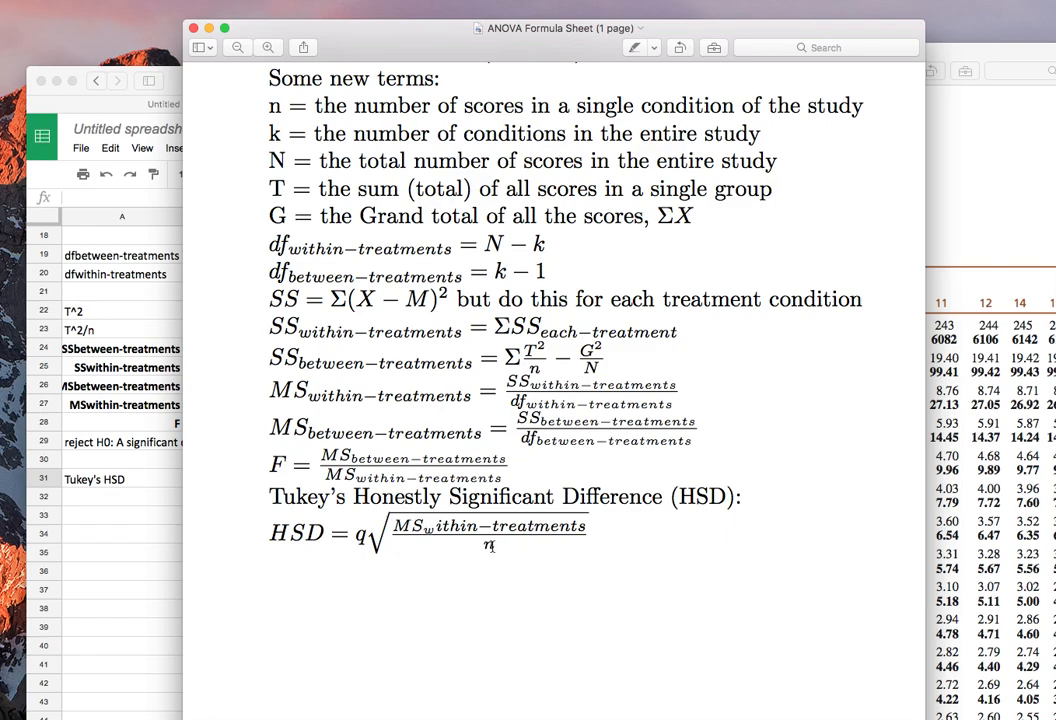
pyautogui.click(131, 533)
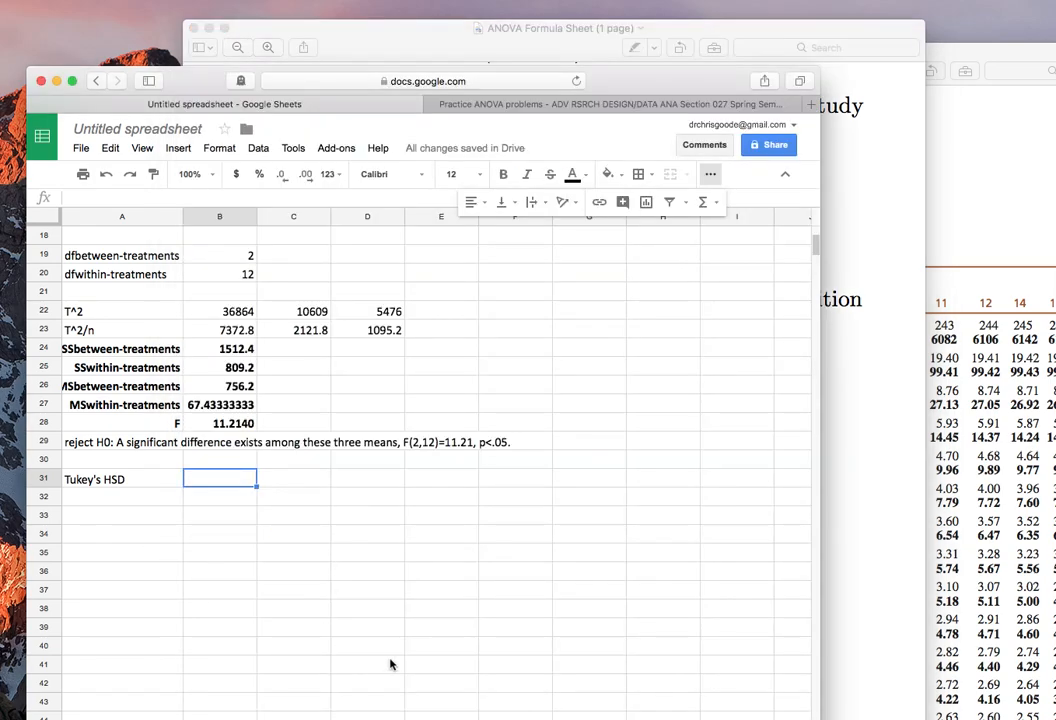
# Find Table B.5, the studentized range statistic (q), in the stats PDF and examine its number-of-treatments and error-term df headings.
pyautogui.click(990, 392)
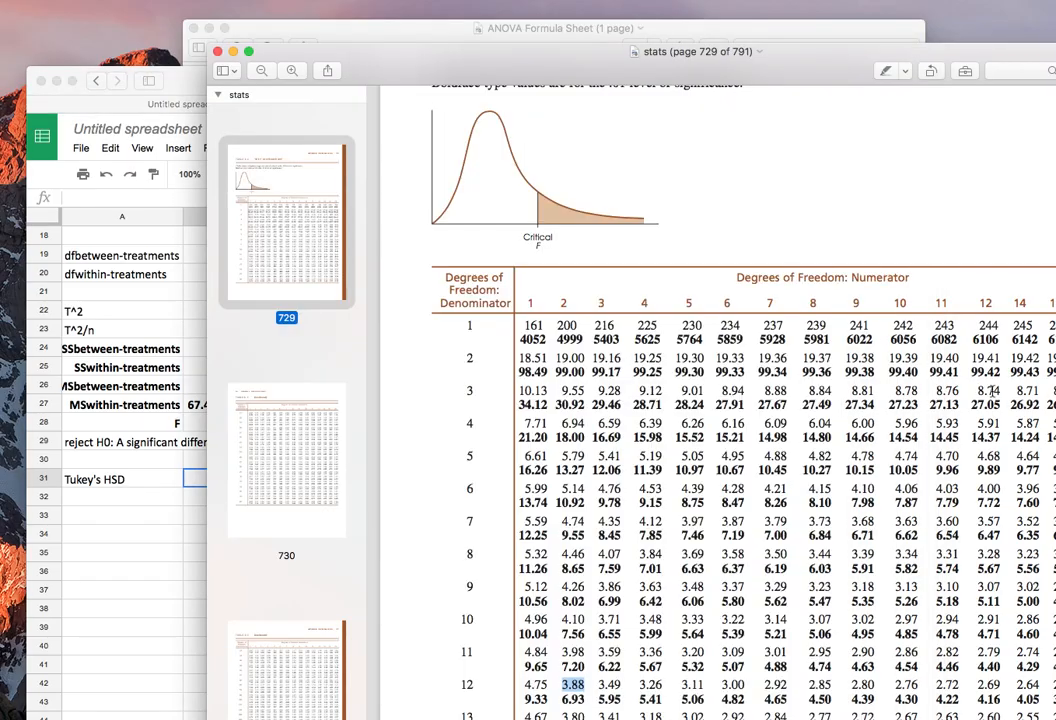
pyautogui.scroll(-20, 486, 470)
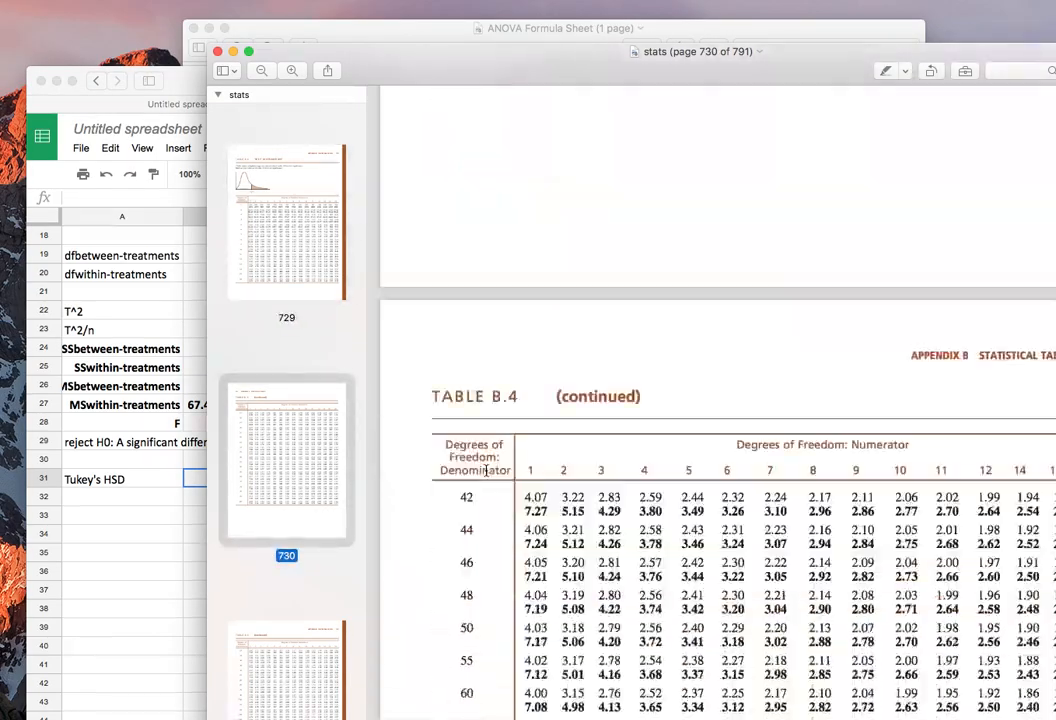
pyautogui.scroll(-15, 486, 470)
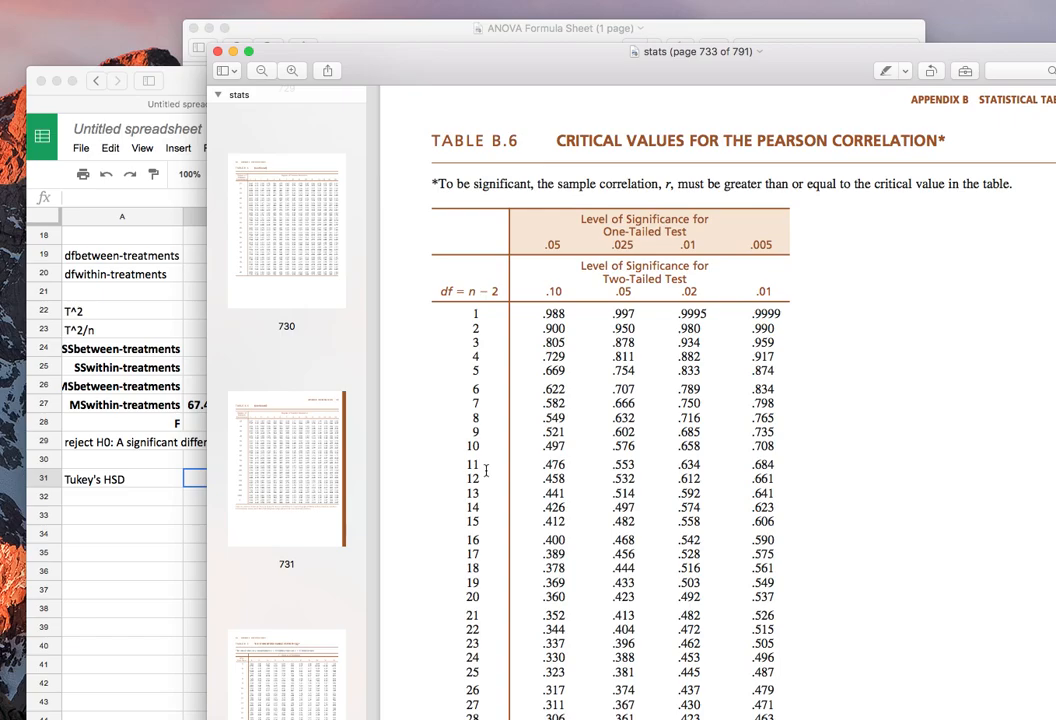
pyautogui.scroll(10, 486, 470)
pyautogui.scroll(10, 486, 470)
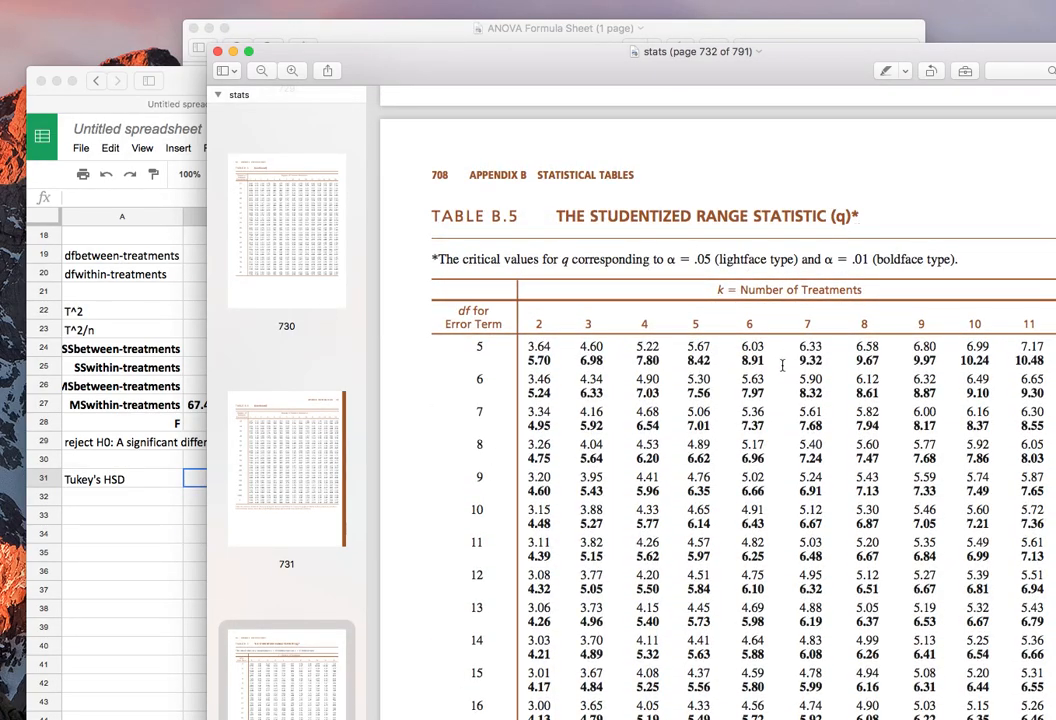
pyautogui.moveTo(718, 290); pyautogui.dragTo(862, 290)
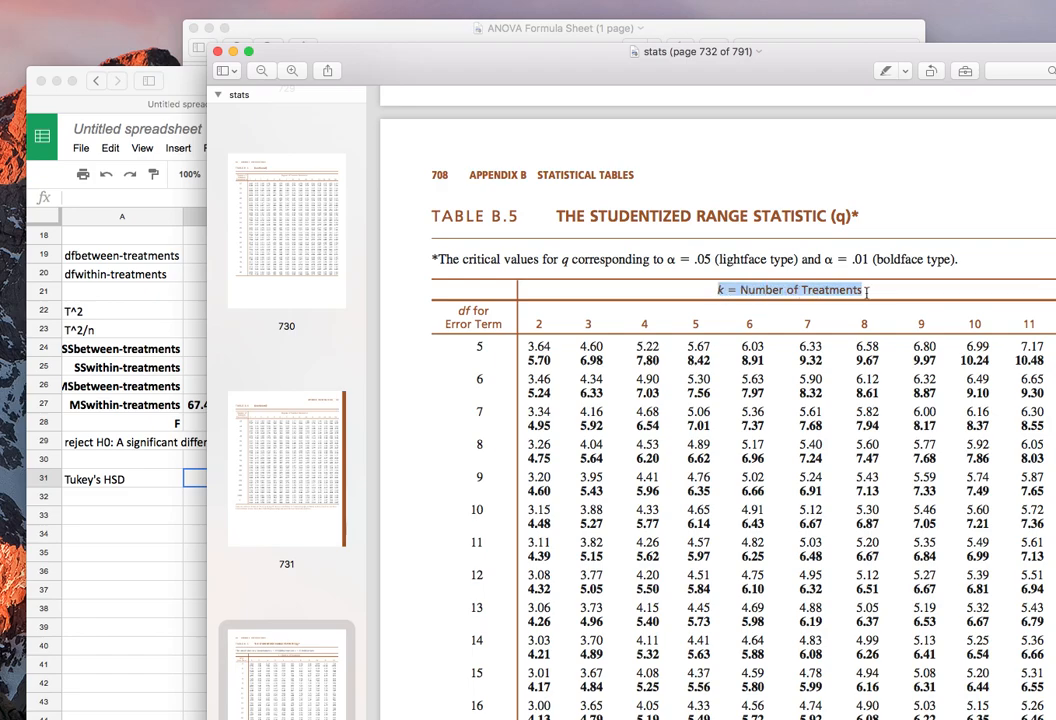
pyautogui.moveTo(458, 307); pyautogui.dragTo(481, 344)
pyautogui.click(497, 328)
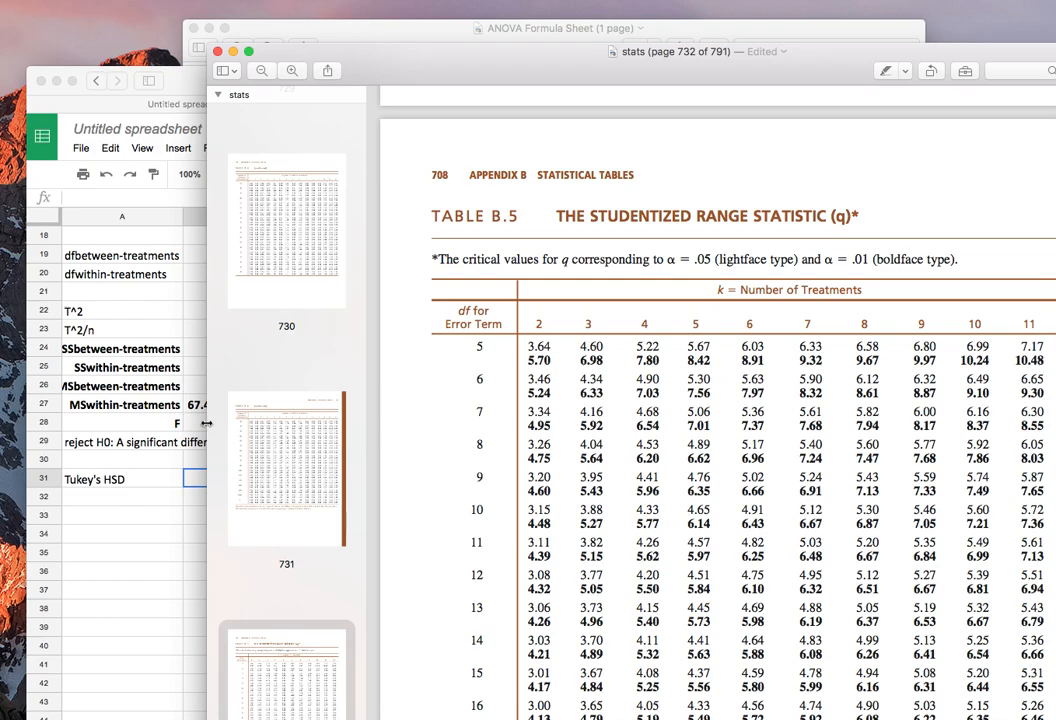
# Check the within-treatments df in the spreadsheet, then look up and highlight q in Table B.5 for 3 treatments, df 12 and alpha .05.
pyautogui.click(140, 340)
pyautogui.click(238, 422)
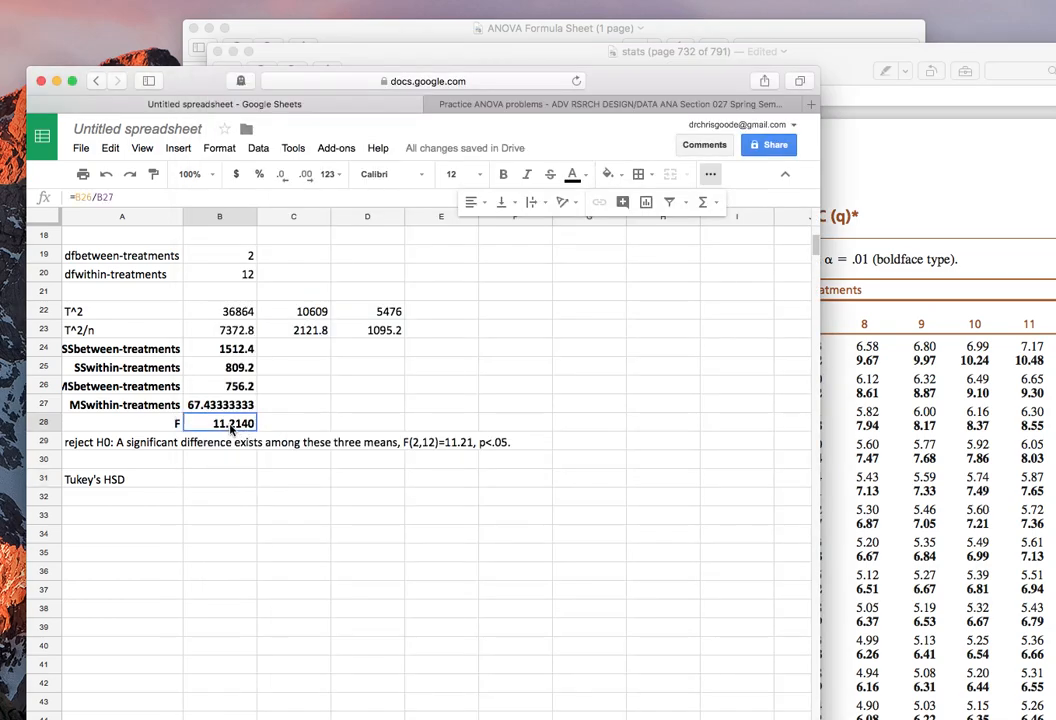
pyautogui.press('Return')
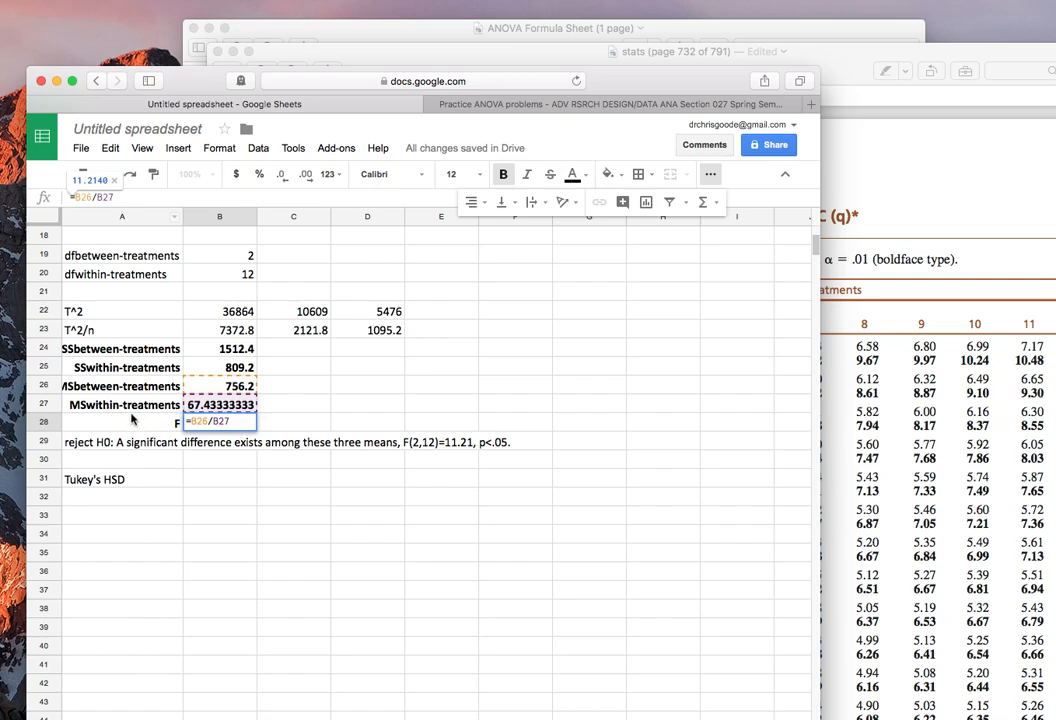
pyautogui.scroll(1, 153, 485)
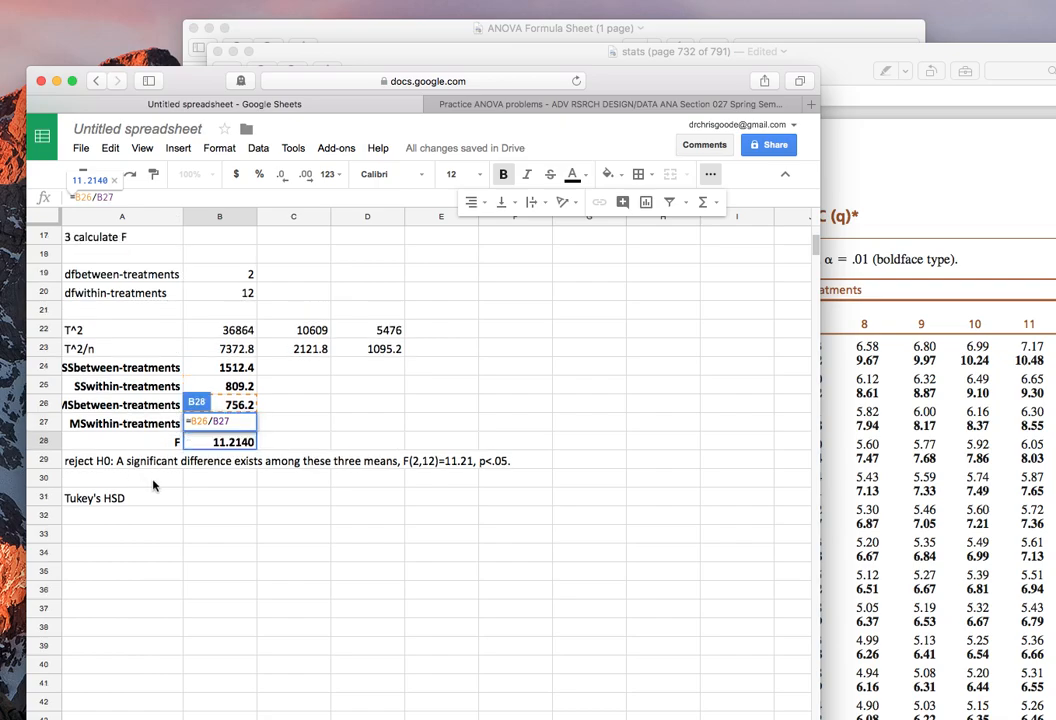
pyautogui.click(936, 310)
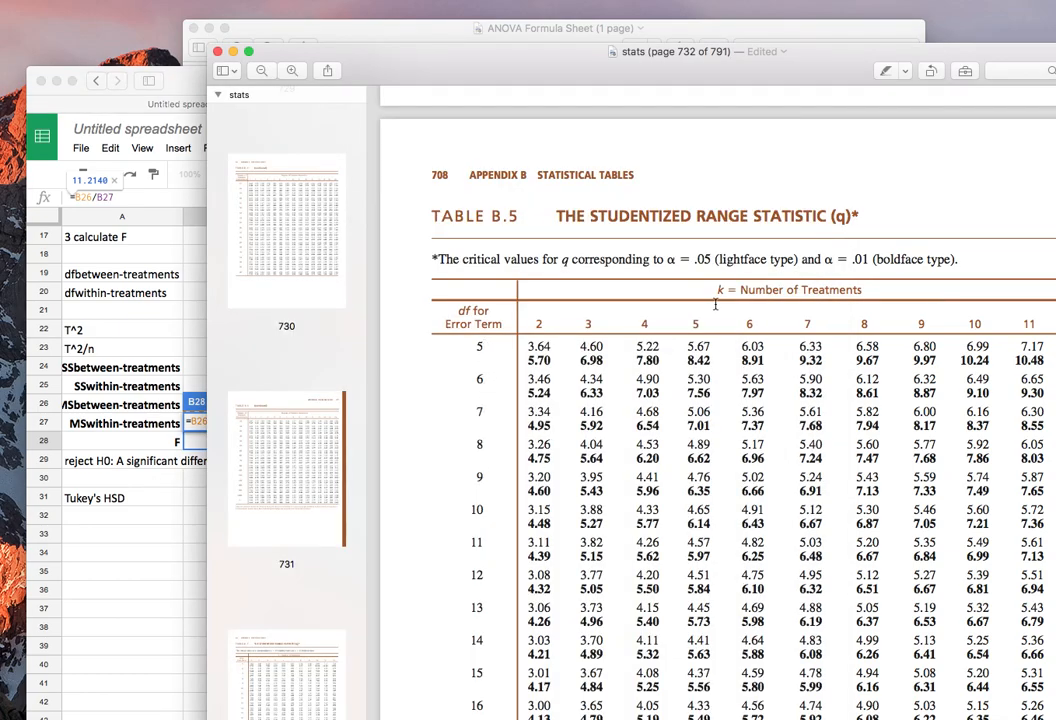
pyautogui.scroll(-2, 570, 450)
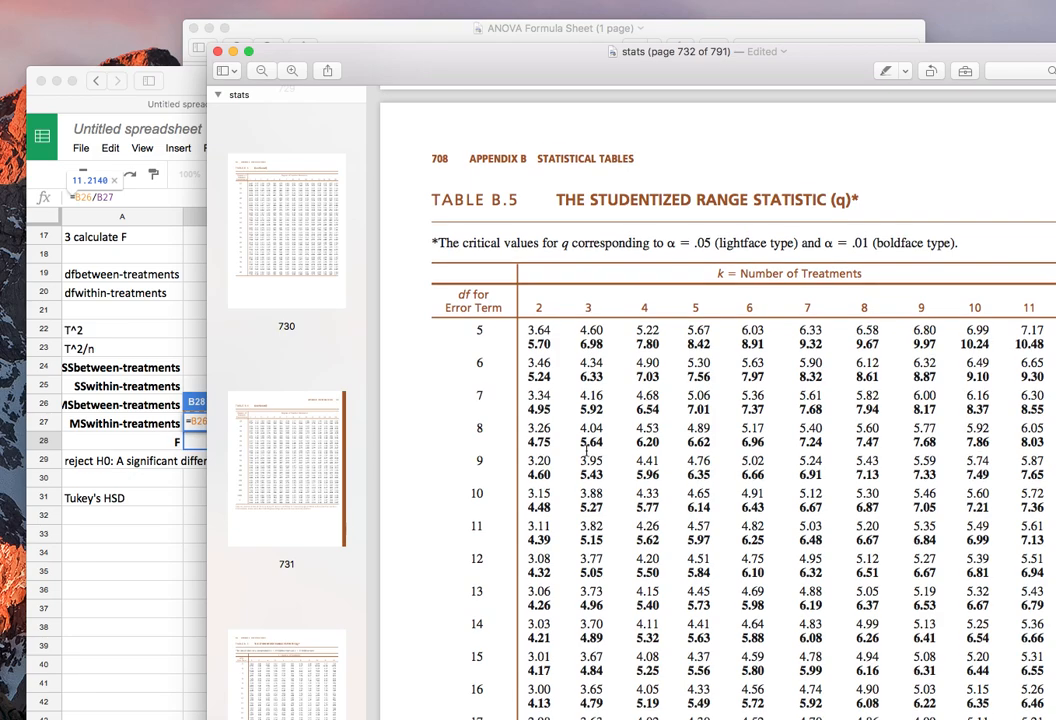
pyautogui.moveTo(580, 538); pyautogui.dragTo(606, 540)
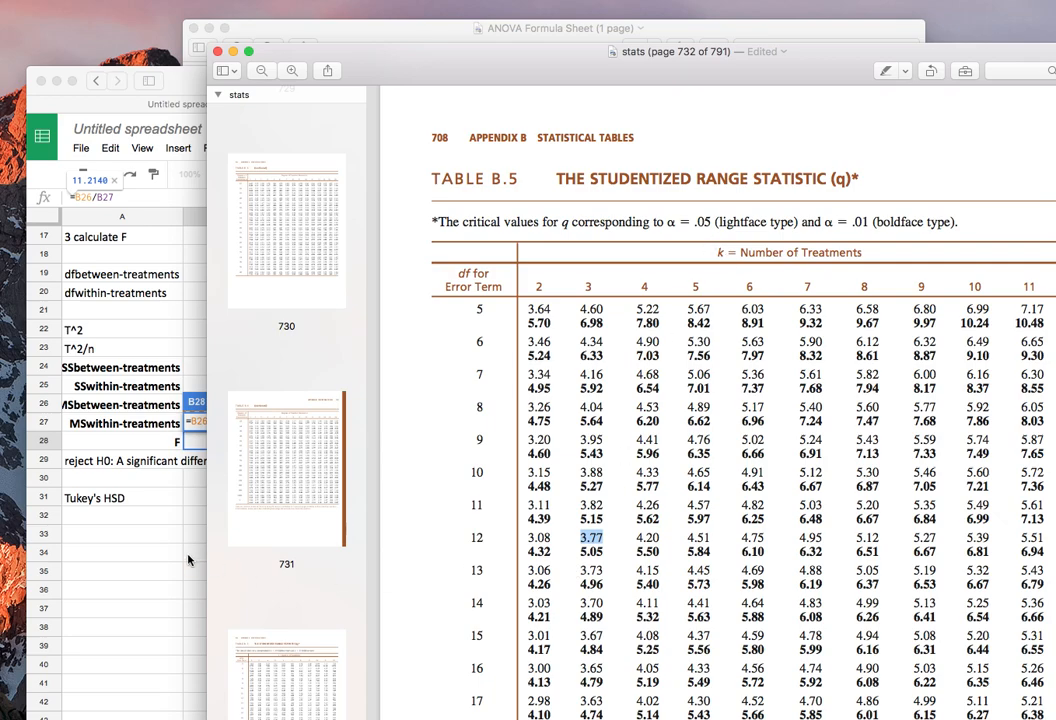
# Add a "q" label in cell A32 of the spreadsheet and enter 3.77 beside it in B32.
pyautogui.click(128, 438)
pyautogui.click(146, 516)
pyautogui.write('1')
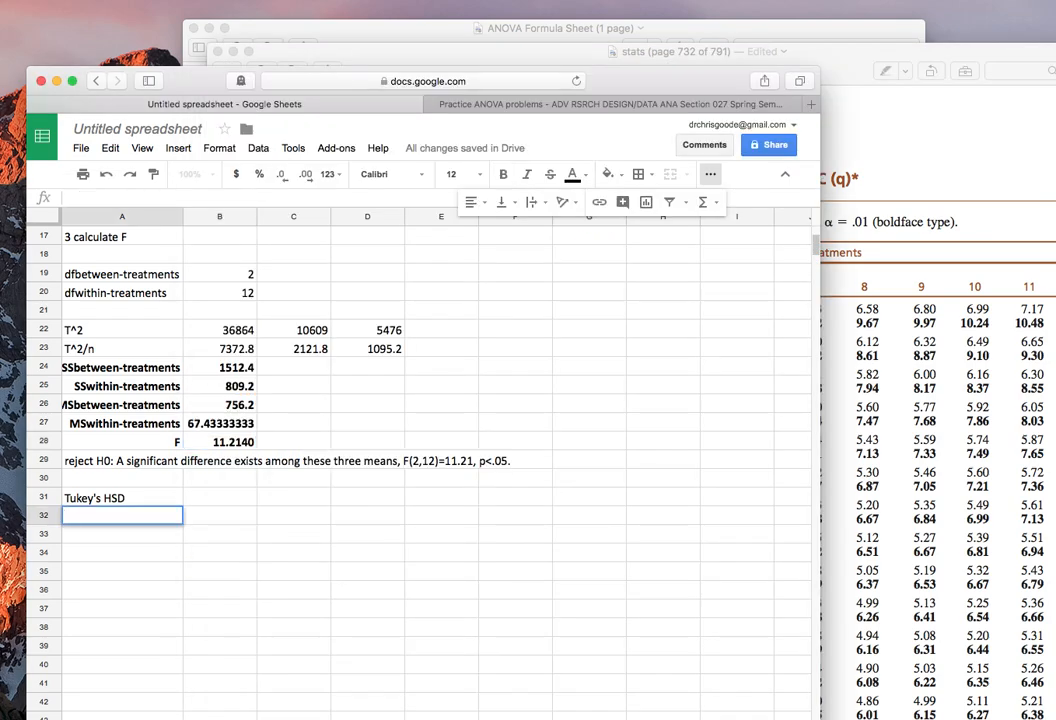
pyautogui.write('q')
pyautogui.press('Tab')
pyautogui.write('3.77')
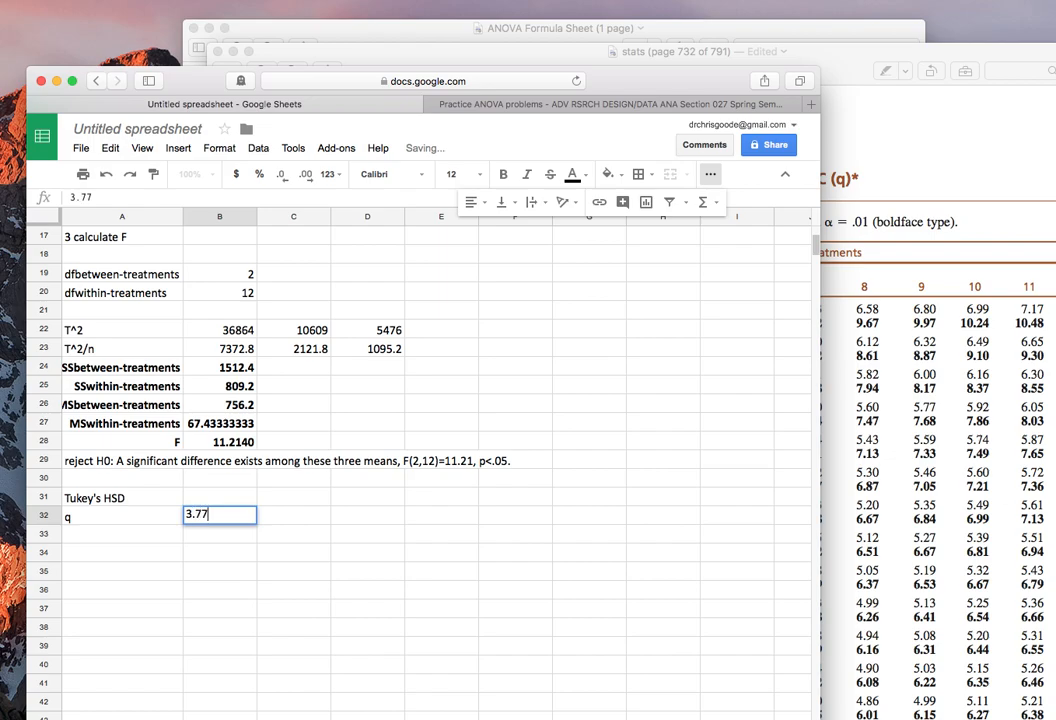
pyautogui.press('Return')
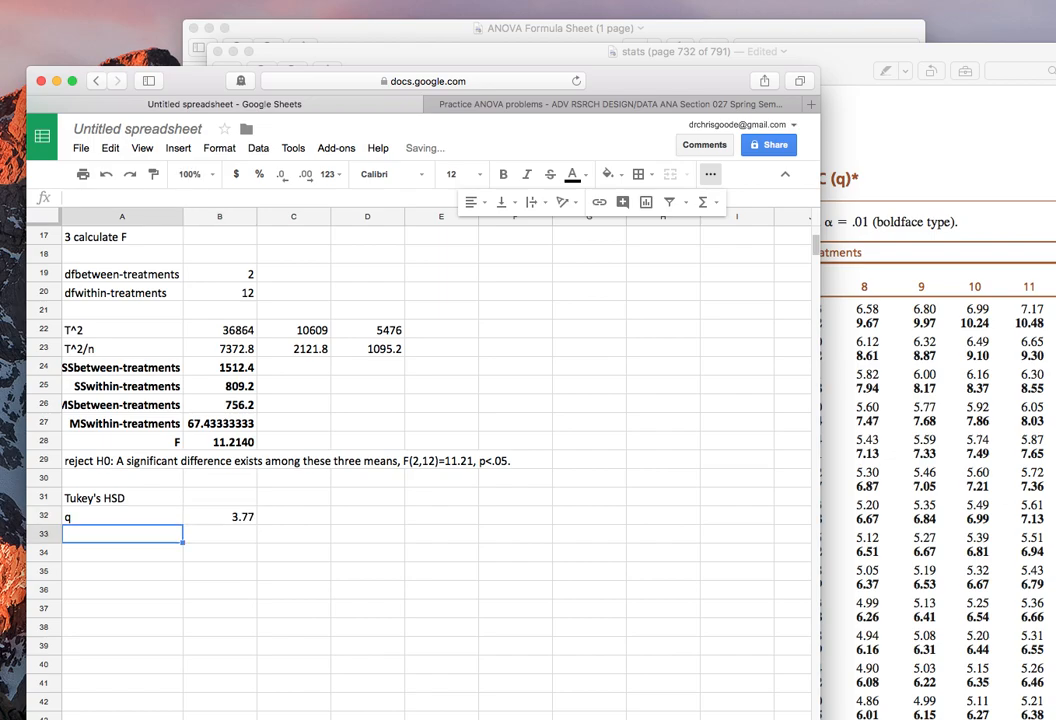
# Review the Tukey's HSD formula in the ANOVA Formula Sheet, then return to the spreadsheet.
pyautogui.click(124, 503)
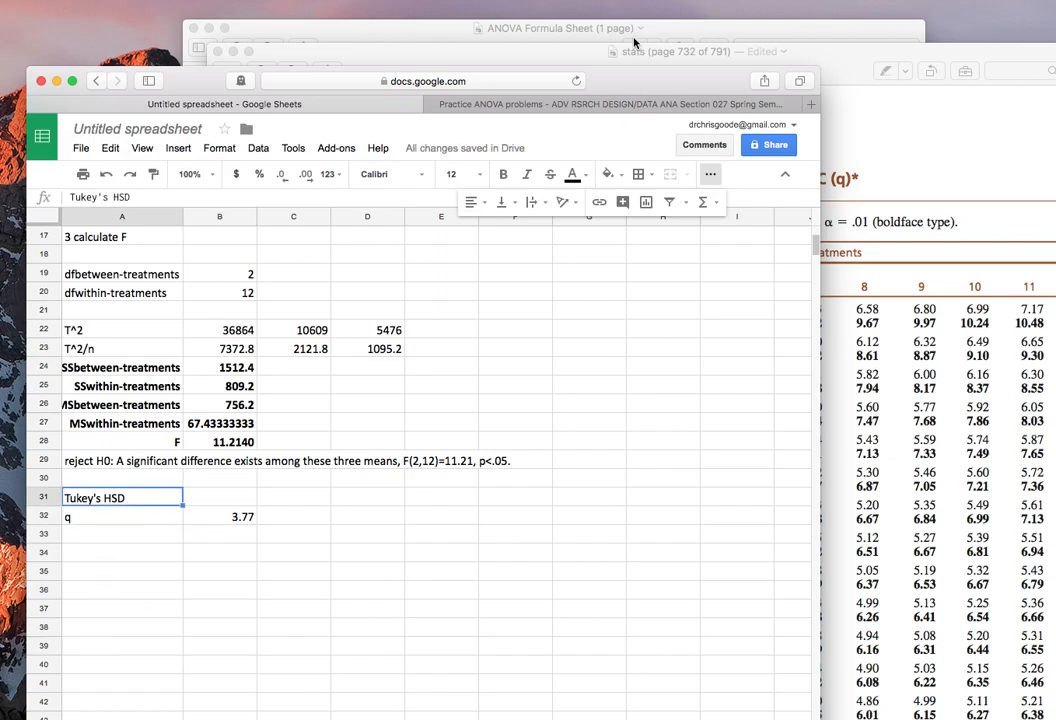
pyautogui.click(523, 32)
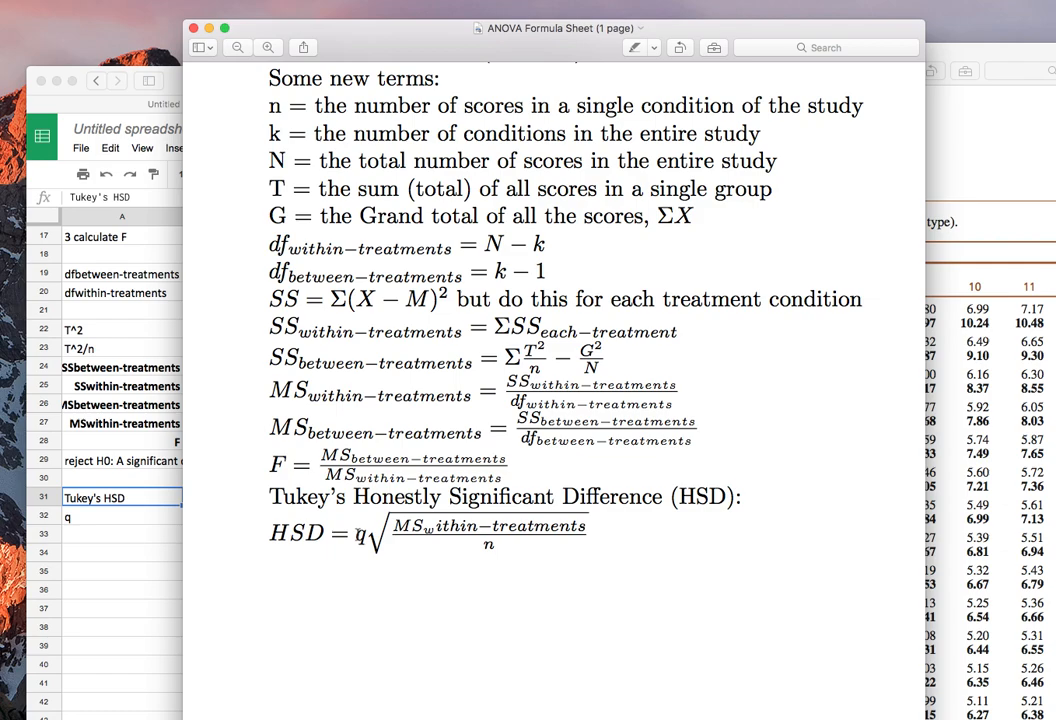
pyautogui.click(142, 323)
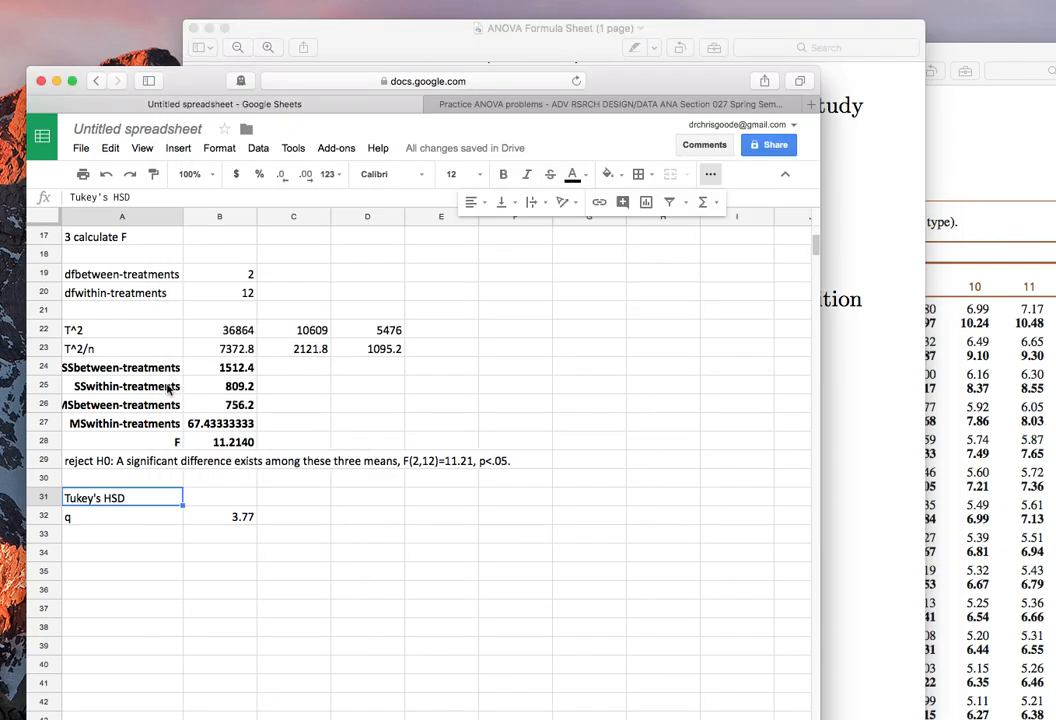
# Calculate the difference between the Placebo and Low Dose means in cell E14 with =B8-C8.
pyautogui.scroll(5, 200, 380)
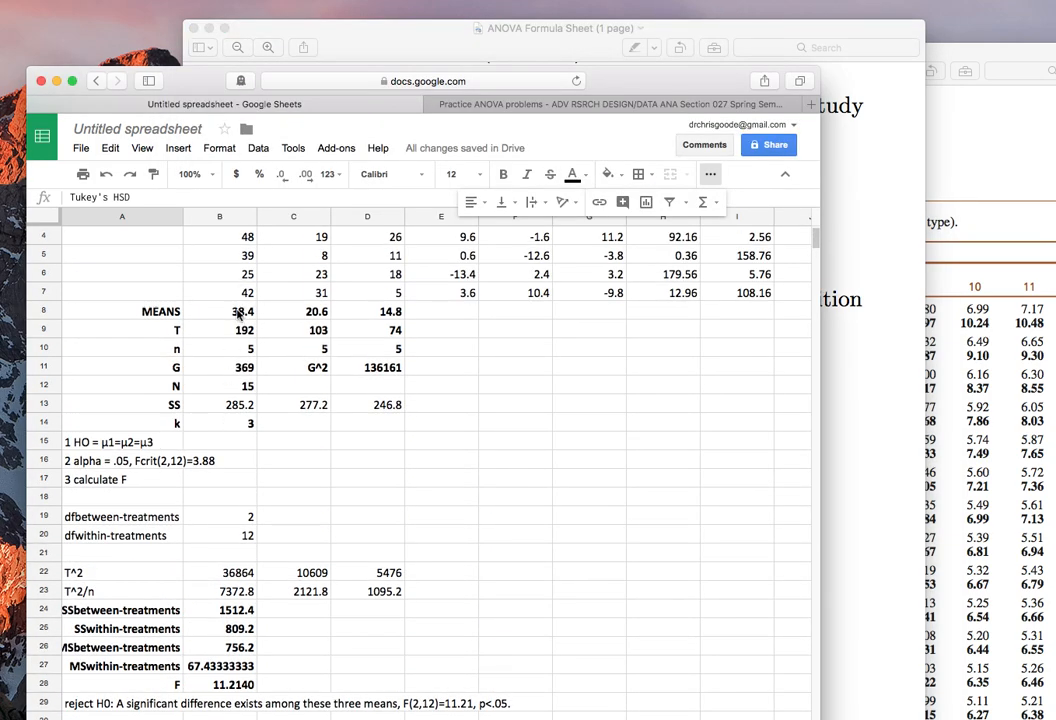
pyautogui.click(245, 311)
pyautogui.click(289, 313)
pyautogui.click(460, 432)
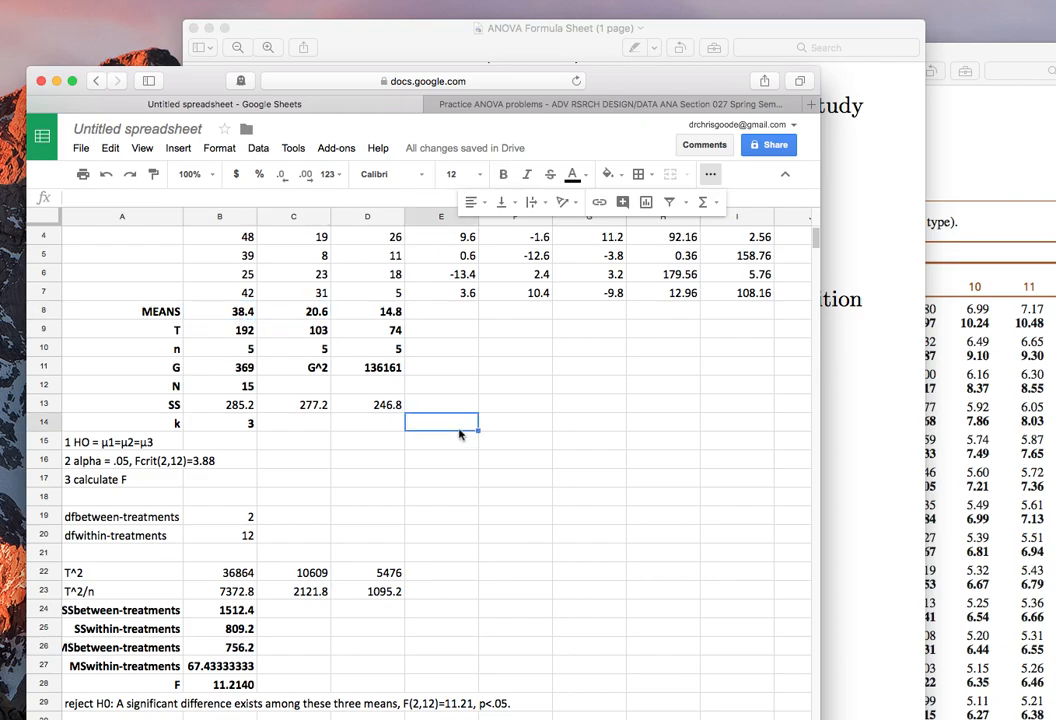
pyautogui.write('=')
pyautogui.click(234, 312)
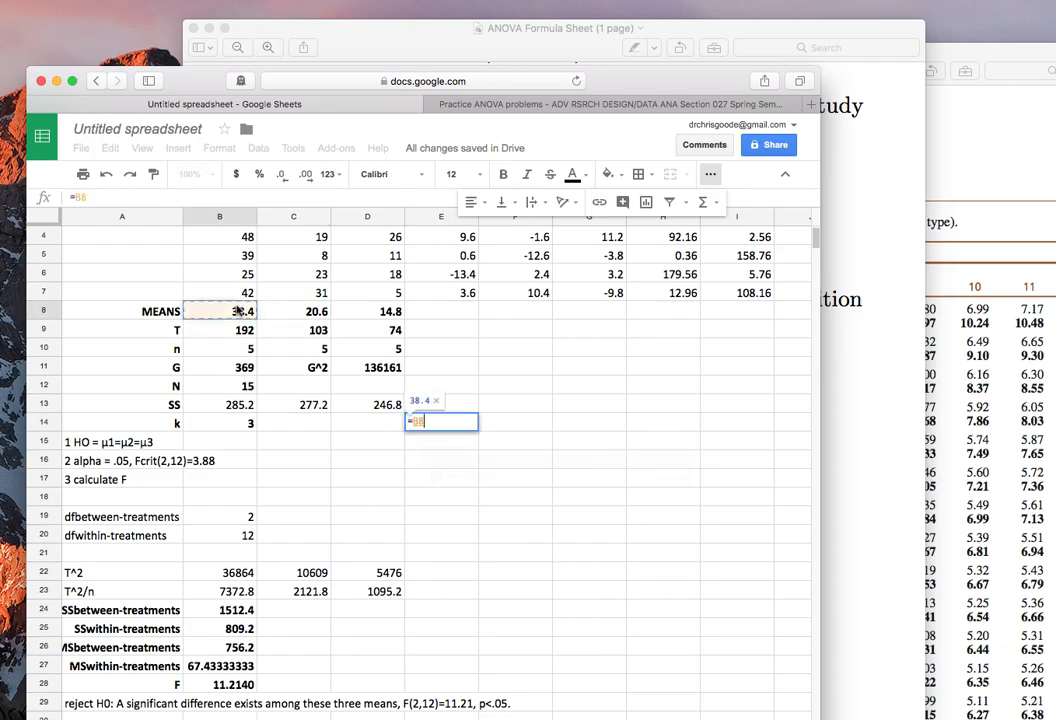
pyautogui.write('-')
pyautogui.click(300, 312)
pyautogui.press('Return')
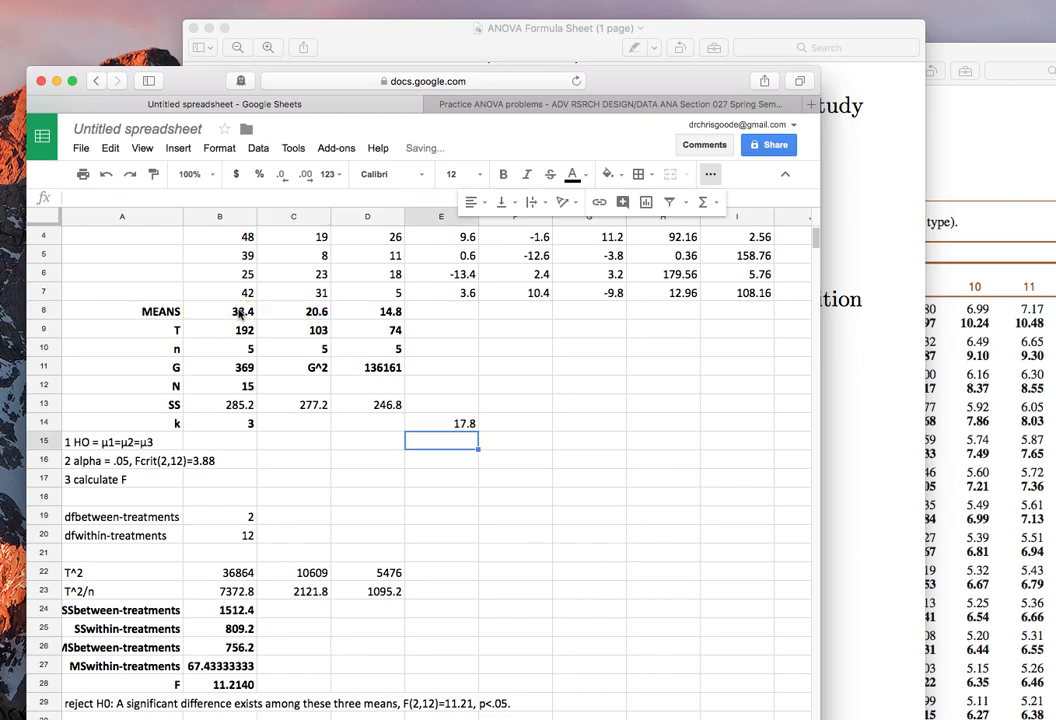
# Review the mean difference in cell E14 and clear it from the sheet.
pyautogui.scroll(3, 241, 313)
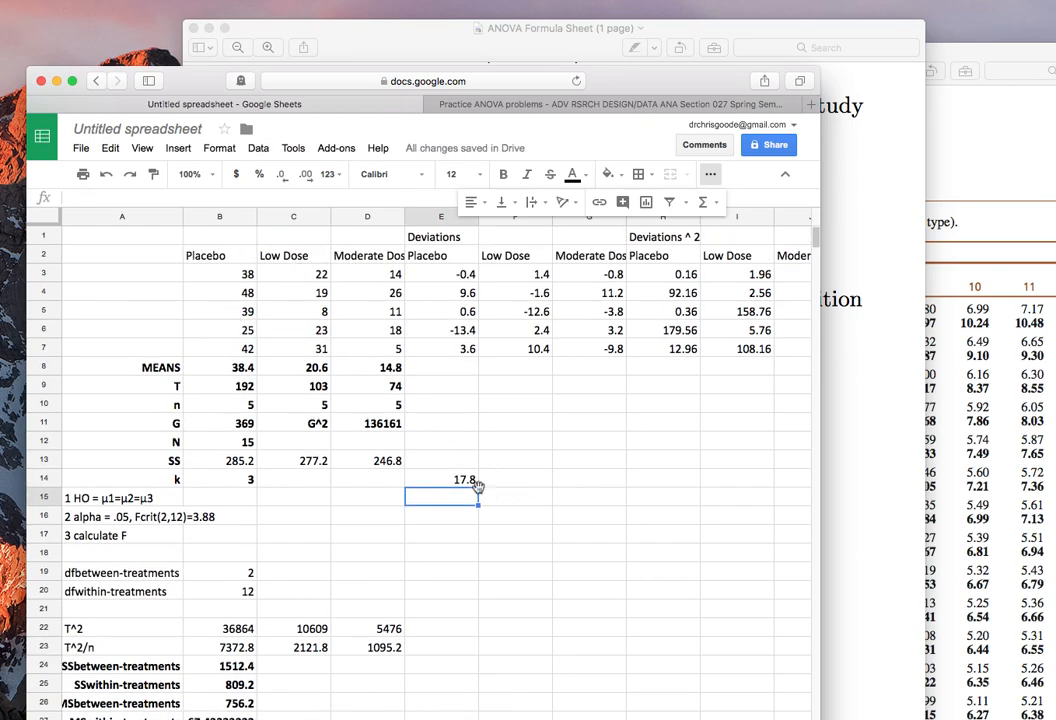
pyautogui.click(459, 484)
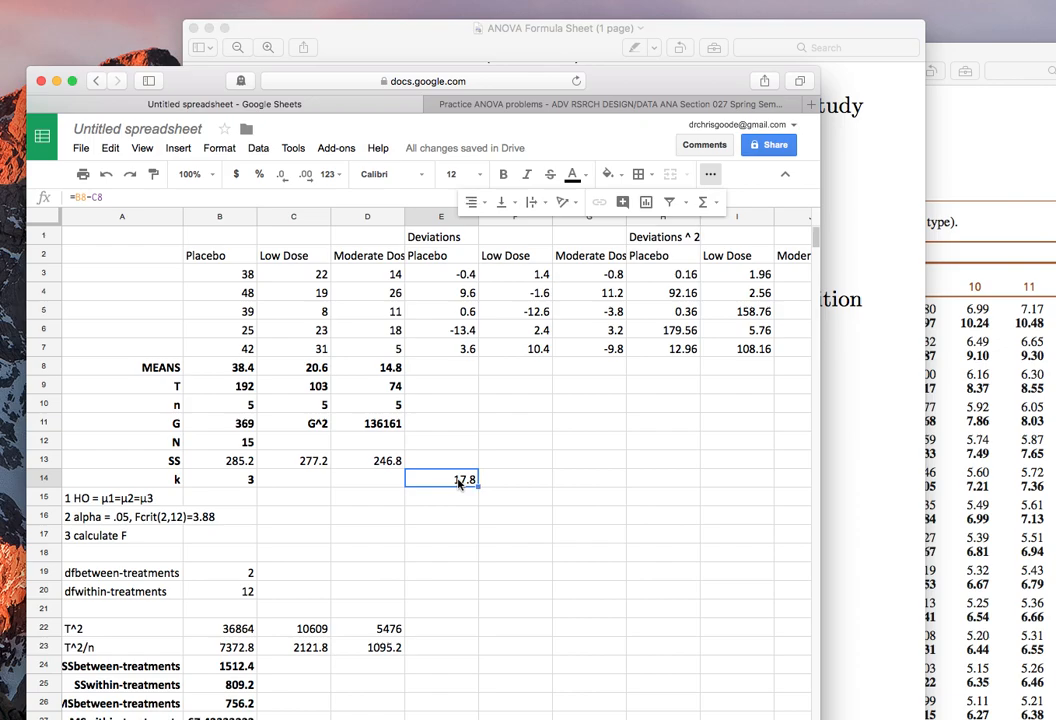
pyautogui.press('Delete')
pyautogui.scroll(-10, 459, 484)
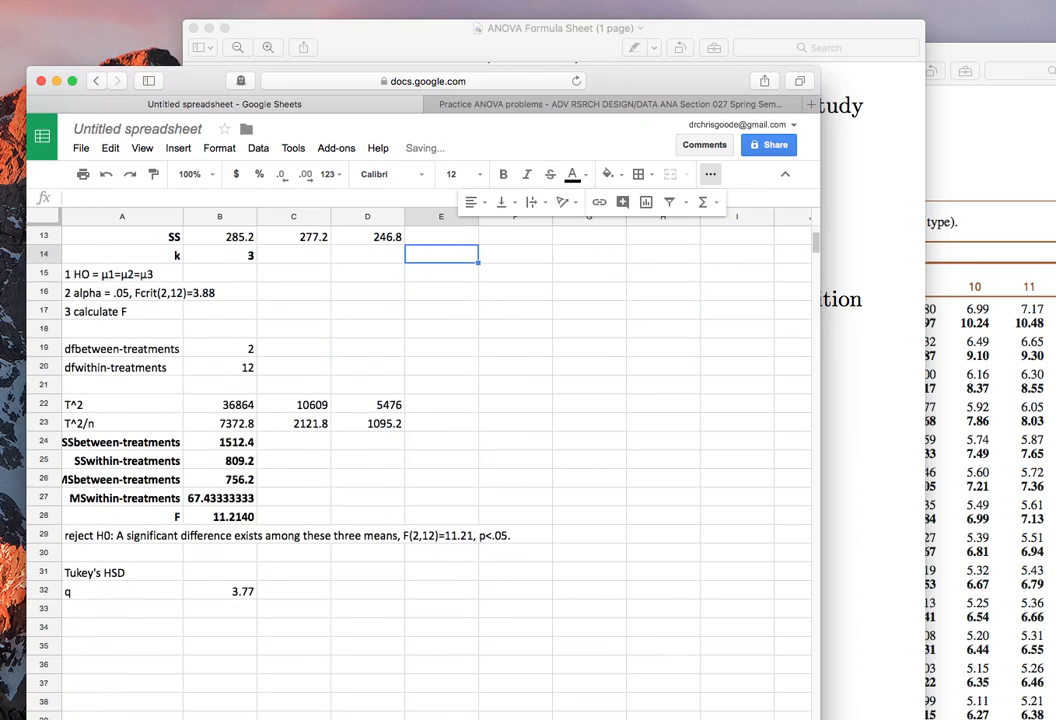
pyautogui.scroll(6, 242, 486)
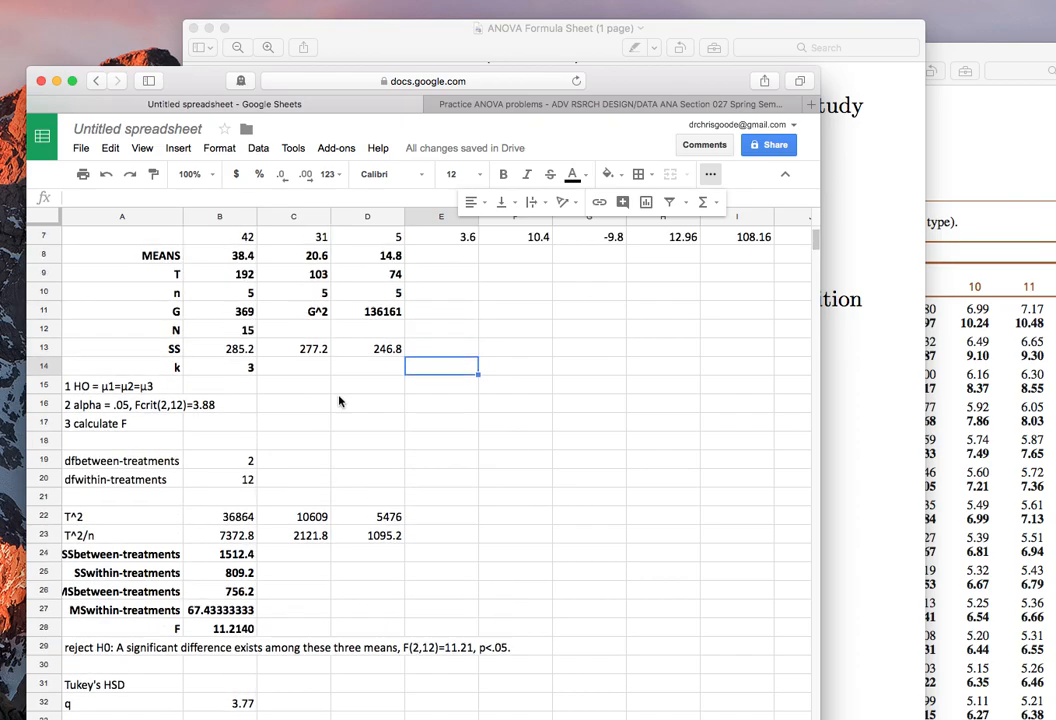
pyautogui.press('super+z')
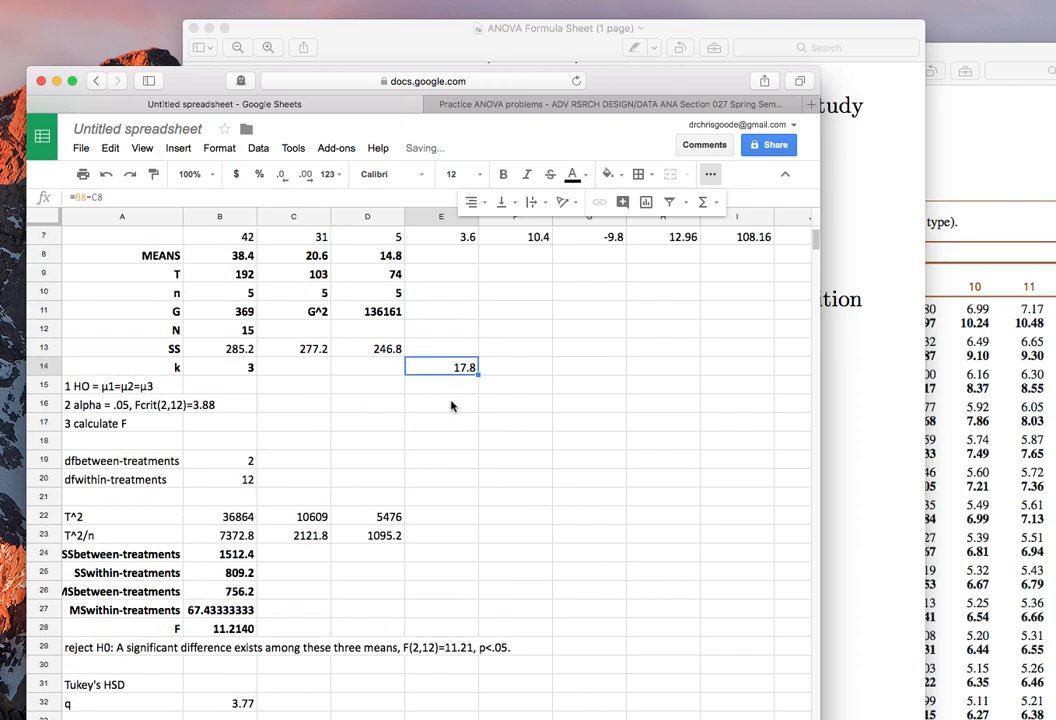
pyautogui.press('Delete')
pyautogui.scroll(-6, 412, 587)
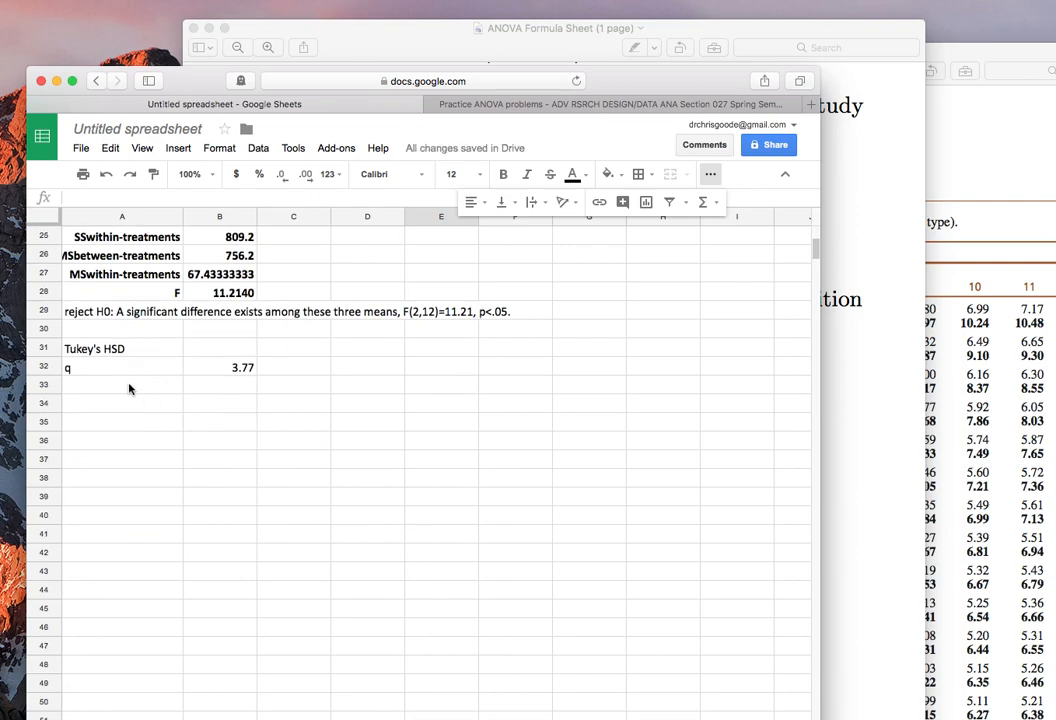
# Check the MSwithin-treatments and n terms under the square root in the formula sheet's HSD formula, then return to the spreadsheet at A33.
pyautogui.click(129, 387)
pyautogui.scroll(4, 346, 380)
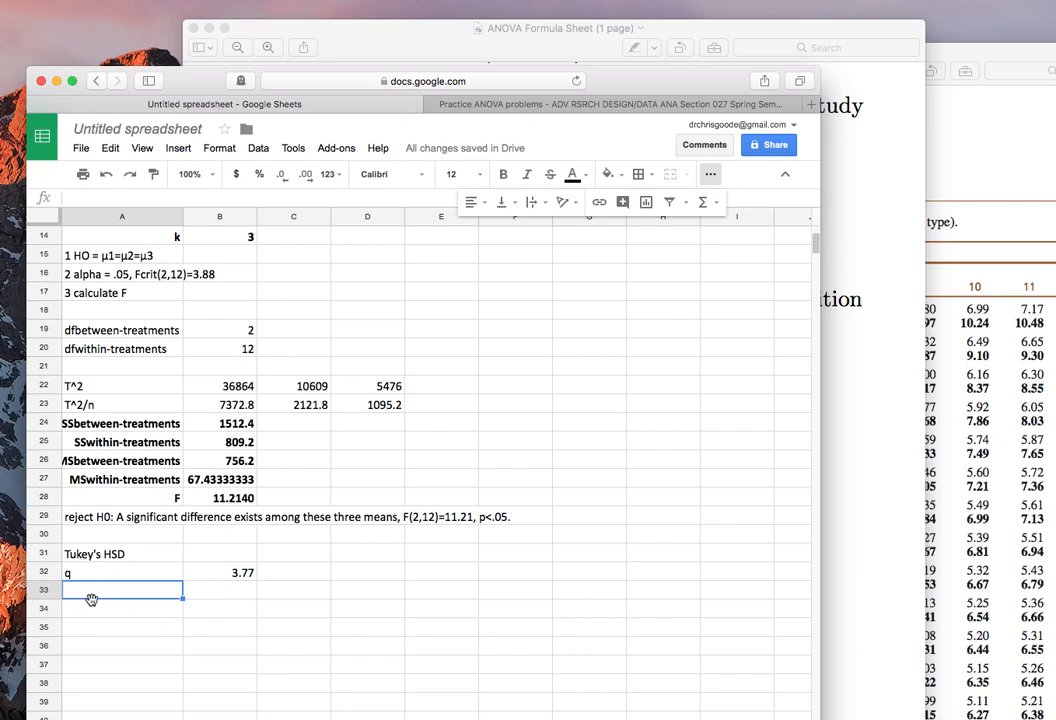
pyautogui.click(487, 41)
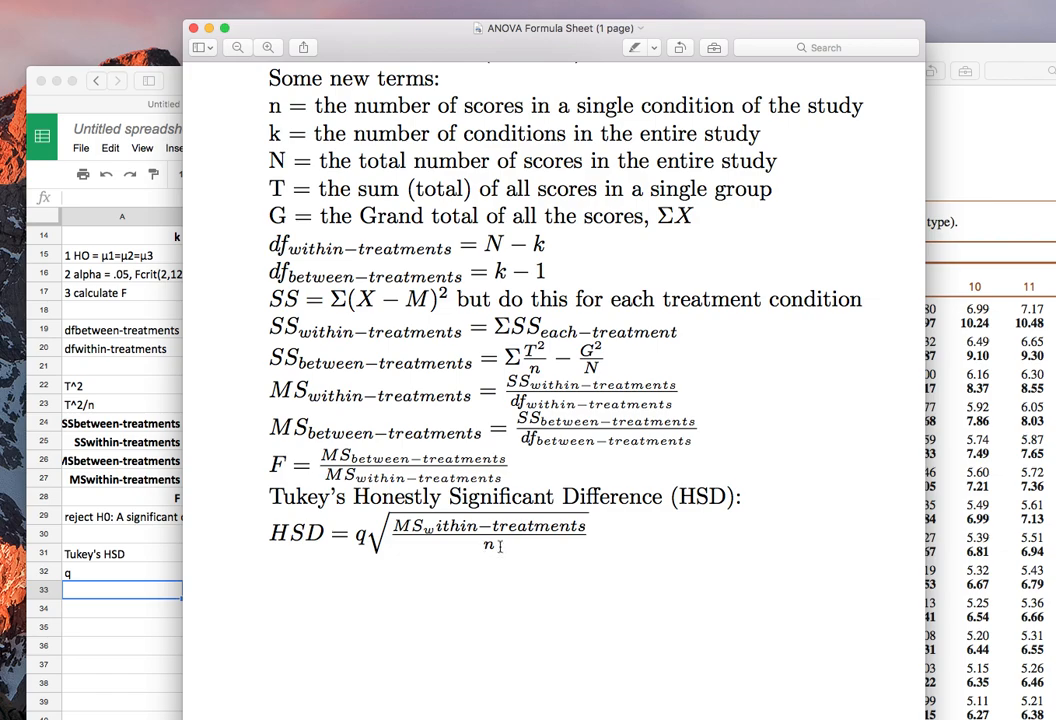
pyautogui.moveTo(502, 546); pyautogui.dragTo(484, 546)
pyautogui.click(131, 612)
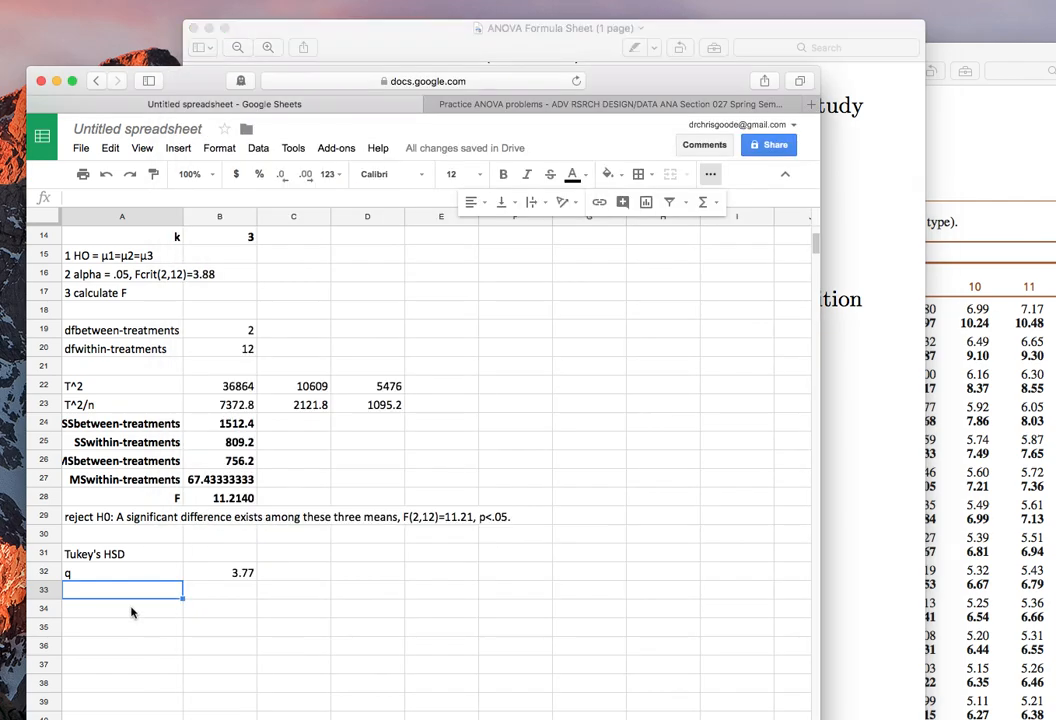
# Label cell A33 "HSD" and calculate Tukey's HSD in B33 with =B32*(sqrt(B27/B10)).
pyautogui.write('HSD')
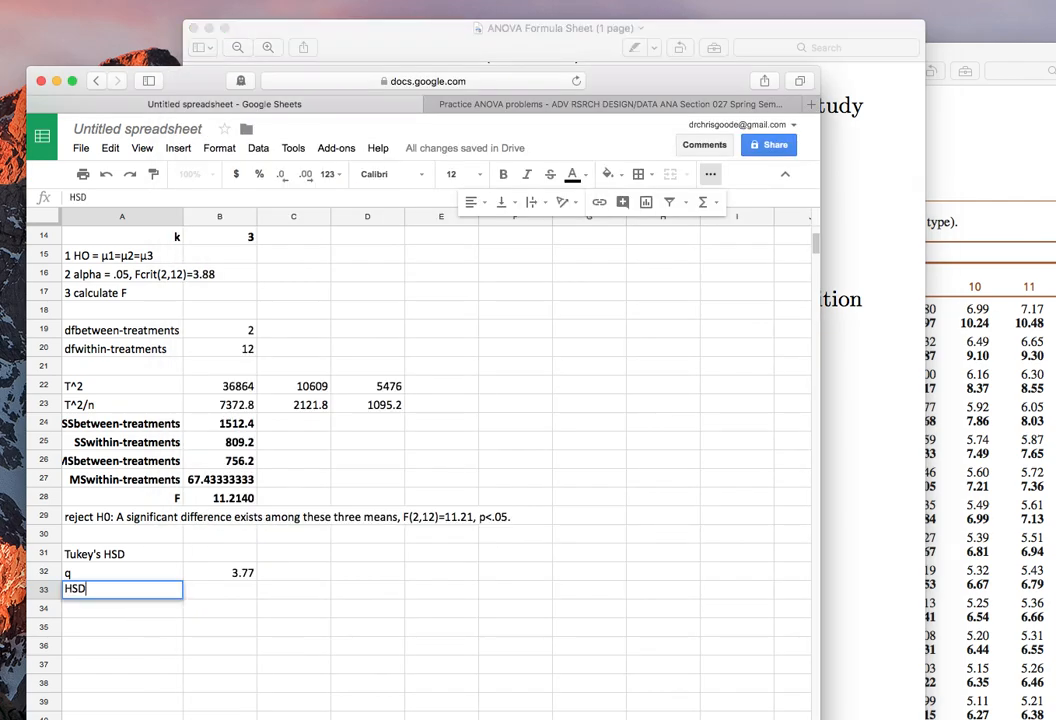
pyautogui.press('Tab')
pyautogui.write('=')
pyautogui.click(238, 572)
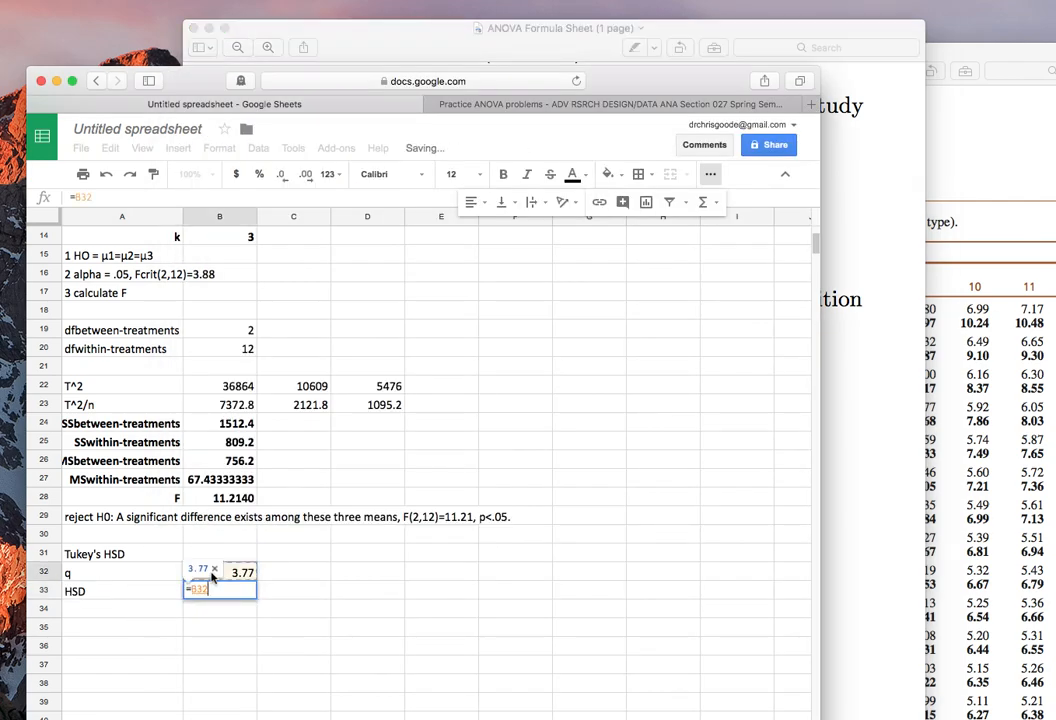
pyautogui.write('(')
pyautogui.press('BackSpace')
pyautogui.write('*(sqr')
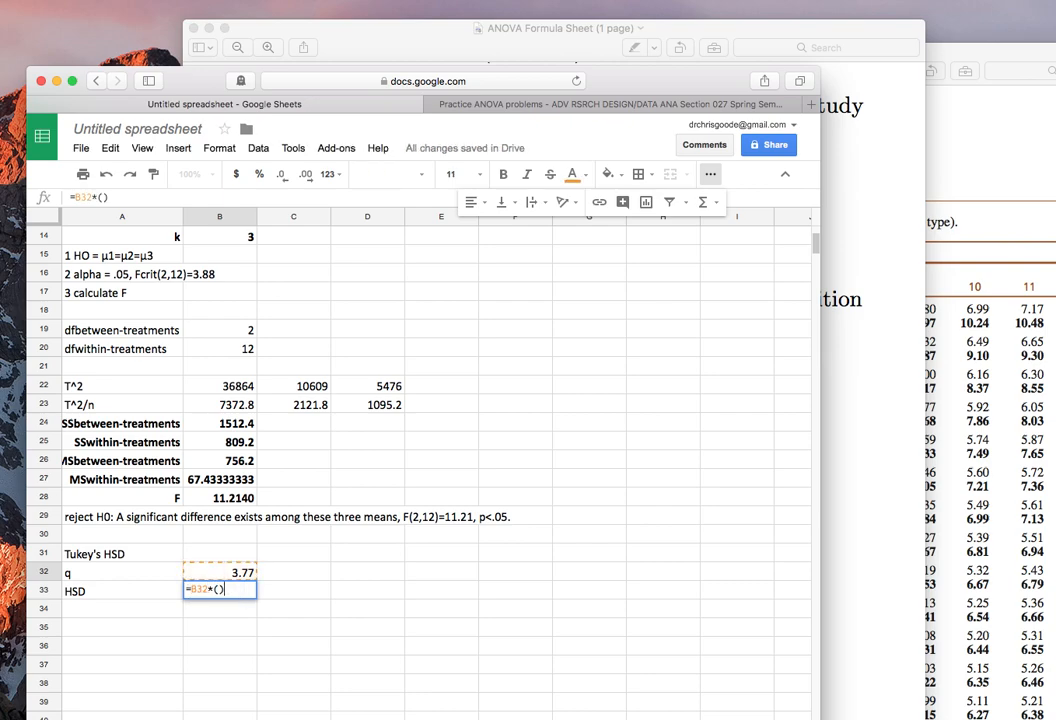
pyautogui.write('t')
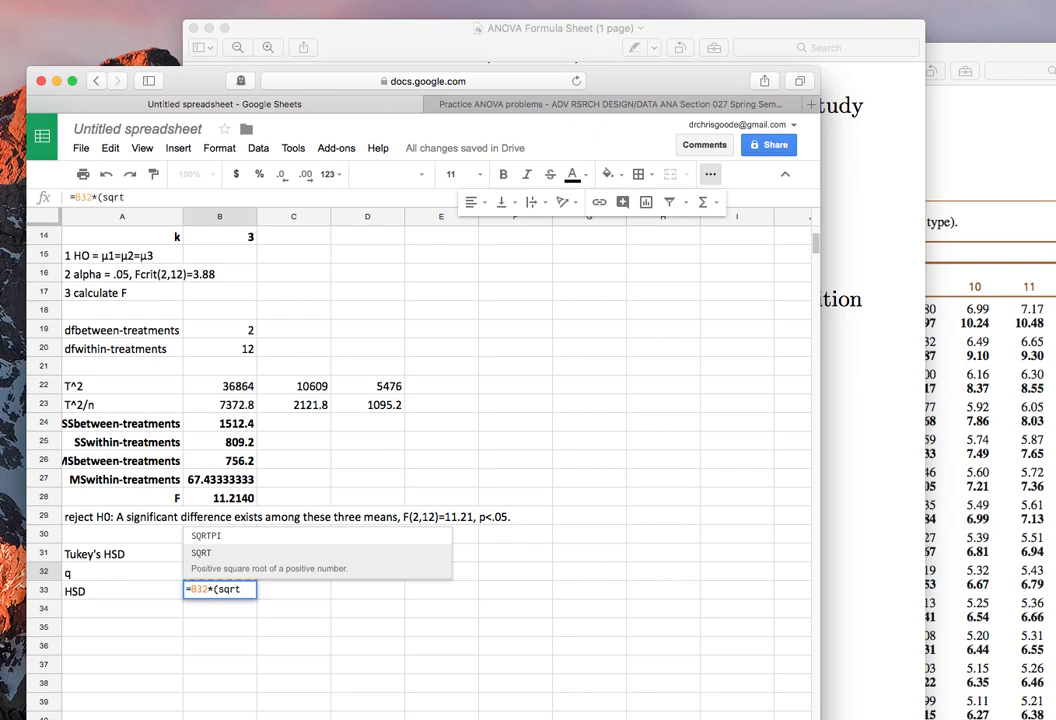
pyautogui.write('(')
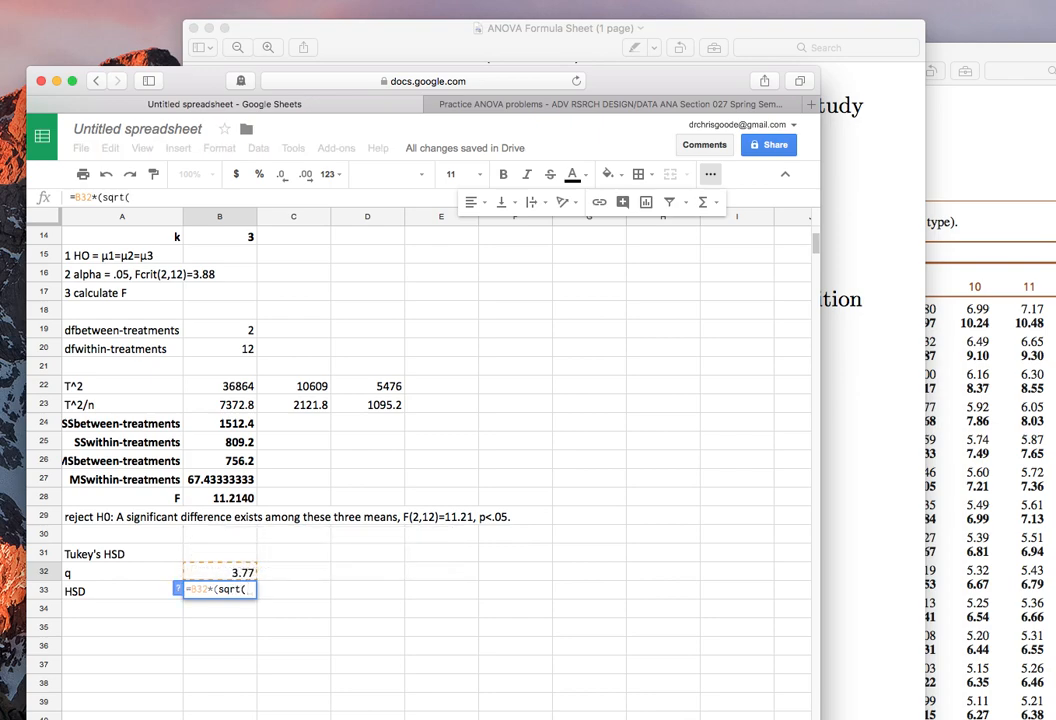
pyautogui.click(205, 480)
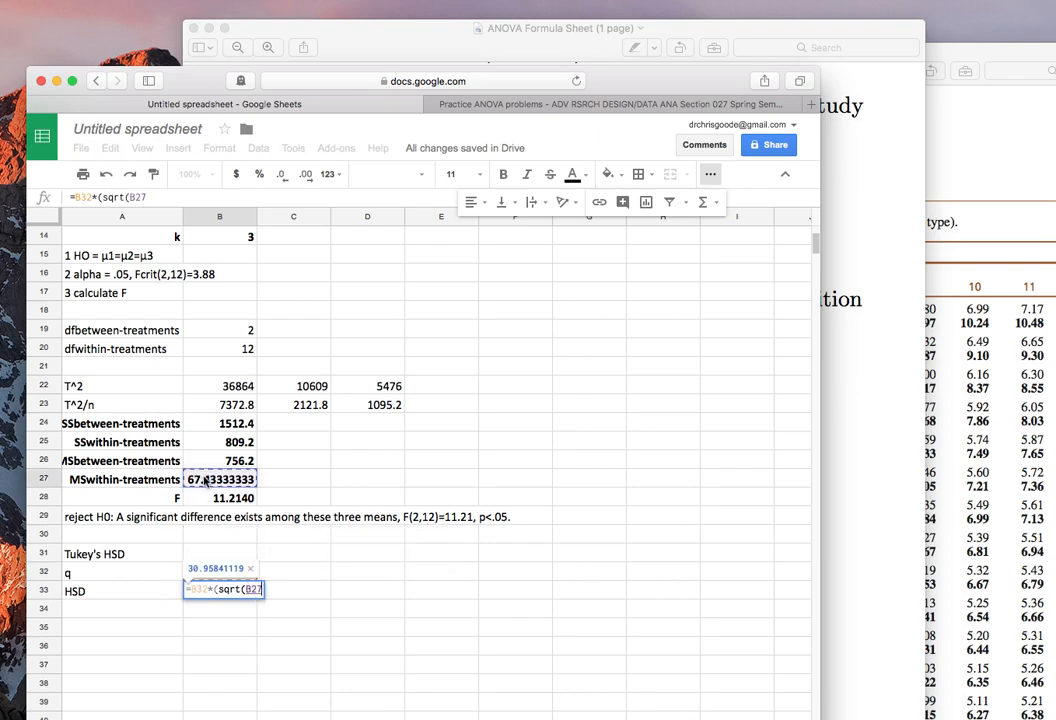
pyautogui.write('/')
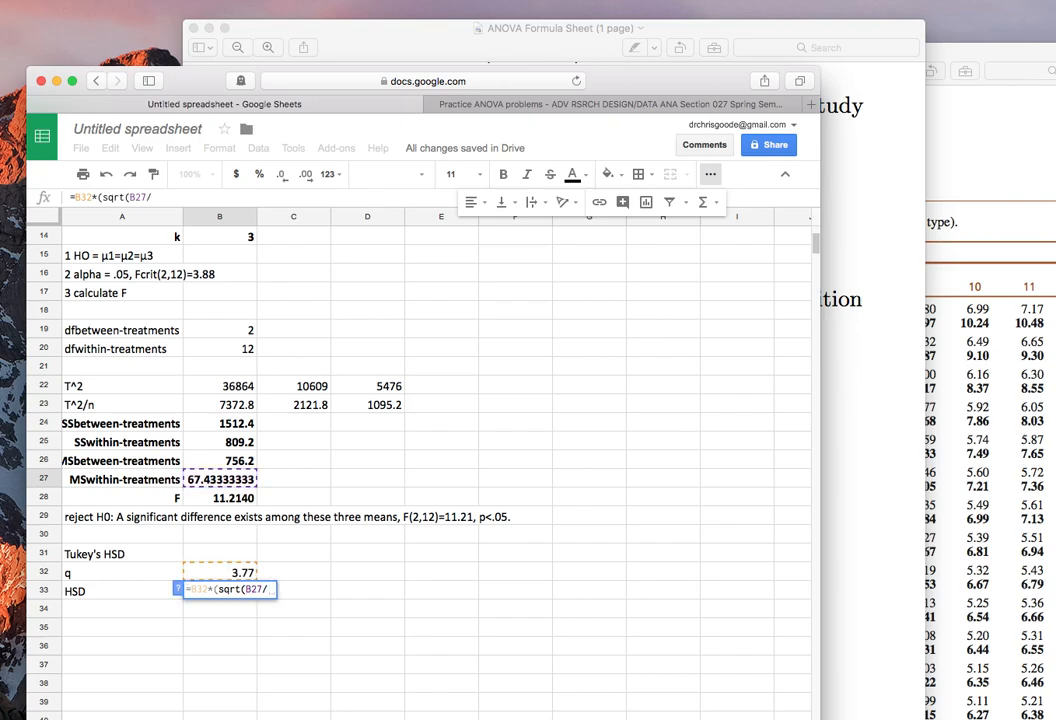
pyautogui.scroll(5, 181, 356)
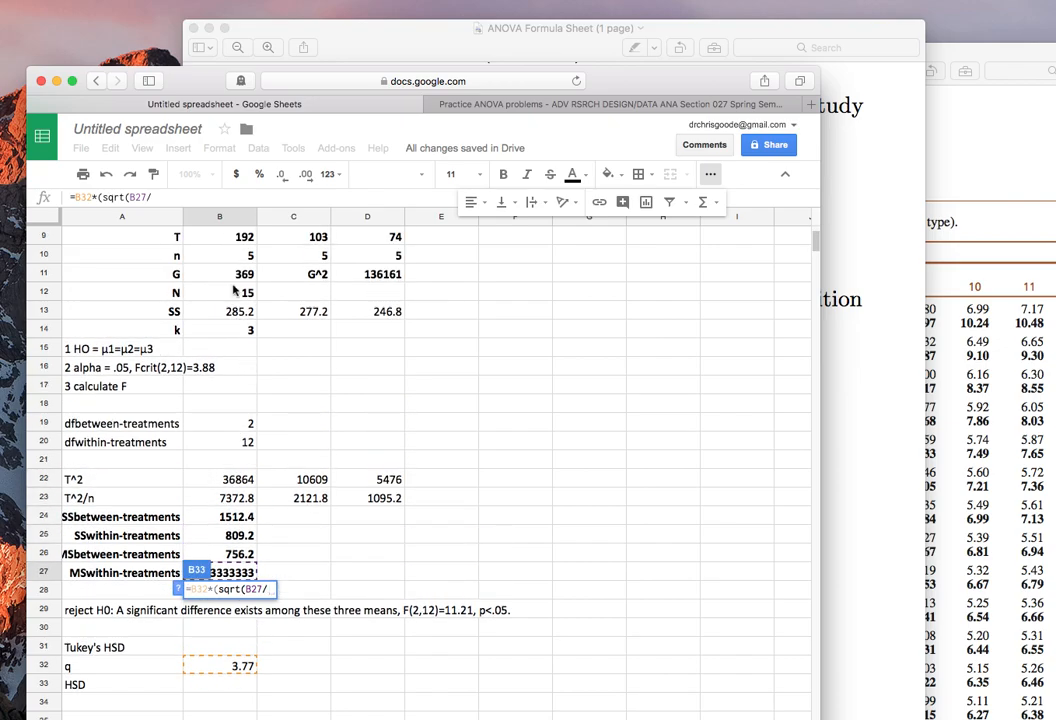
pyautogui.click(229, 257)
pyautogui.write('))')
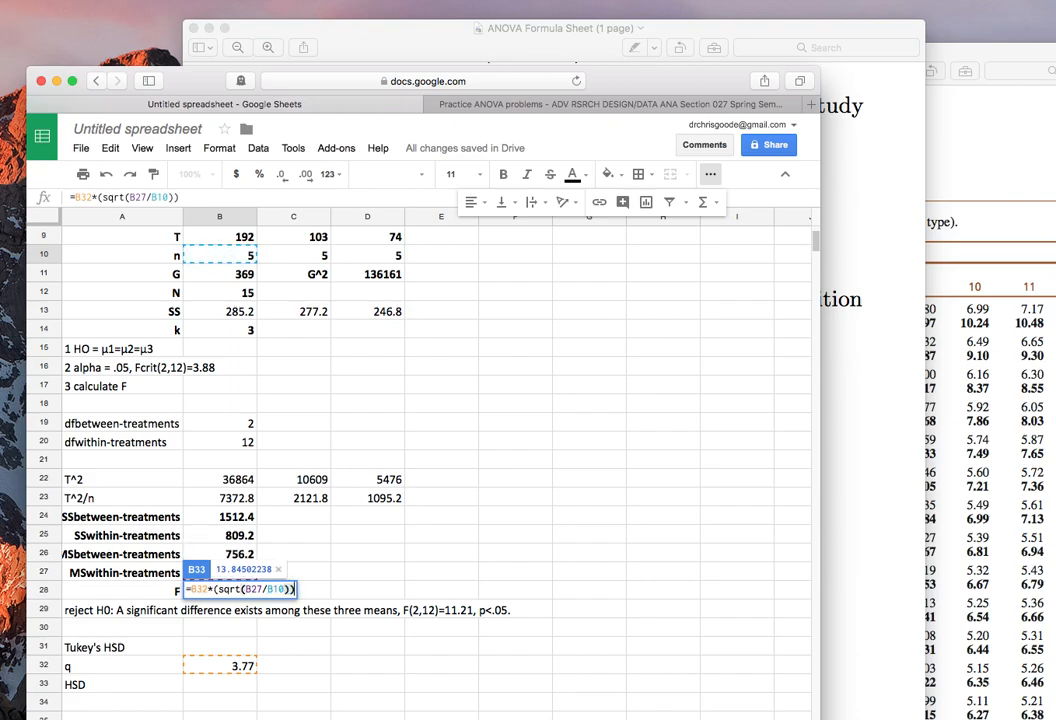
pyautogui.press('Return')
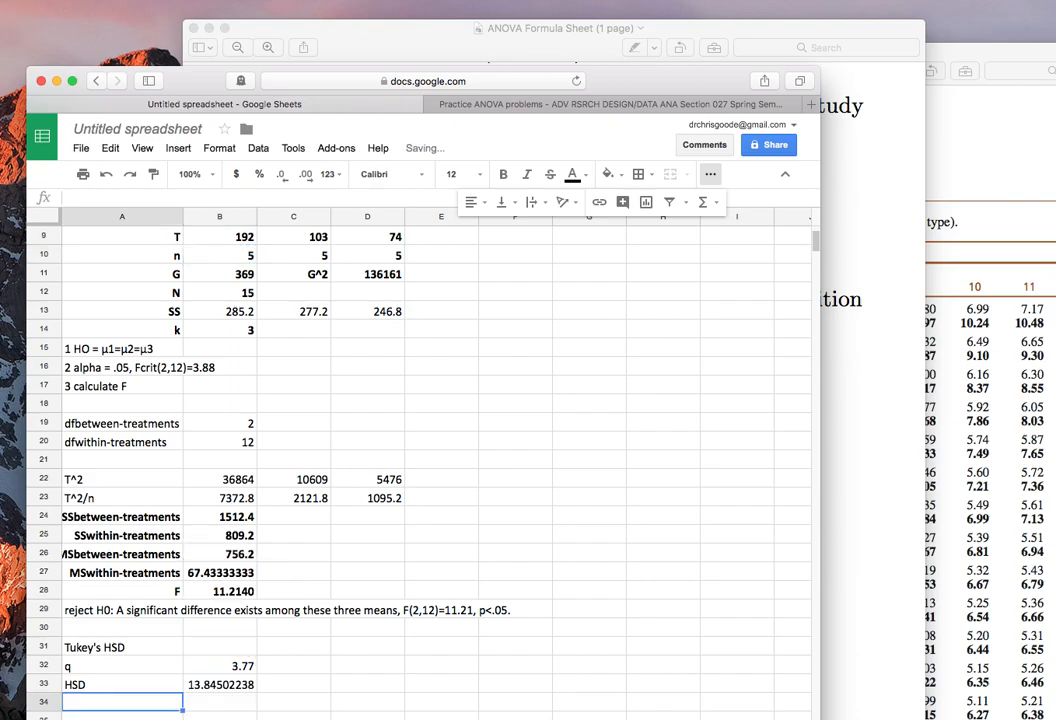
# Reduce the HSD value in cell B33 to three decimal places.
pyautogui.press('Up')
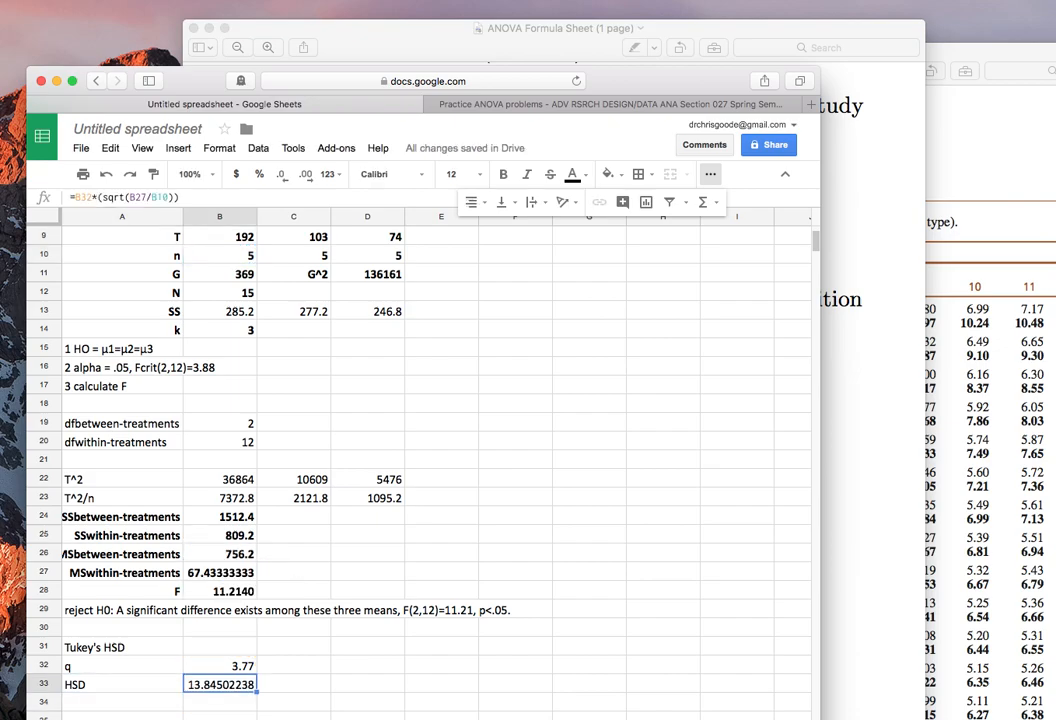
pyautogui.click(280, 176)
pyautogui.click(280, 176)
pyautogui.click(280, 176)
pyautogui.click(280, 176)
pyautogui.click(280, 176)
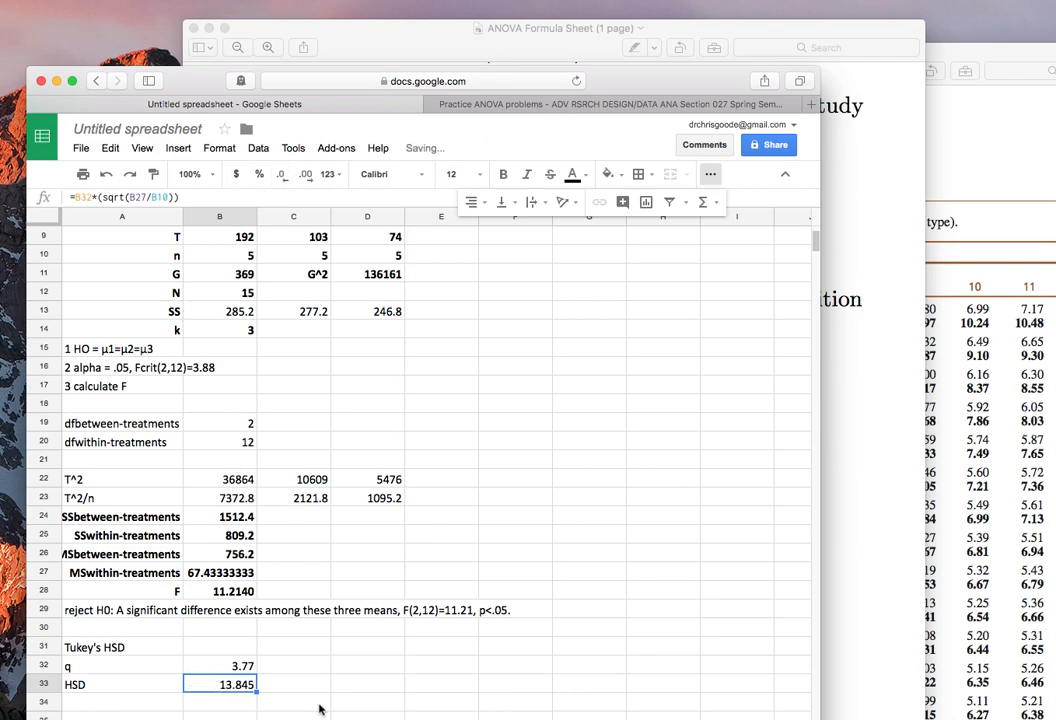
# Label cells E15 to E17 "P-LD", "P-MD" and "LD-MD" for the pairwise mean comparisons.
pyautogui.scroll(5, 474, 448)
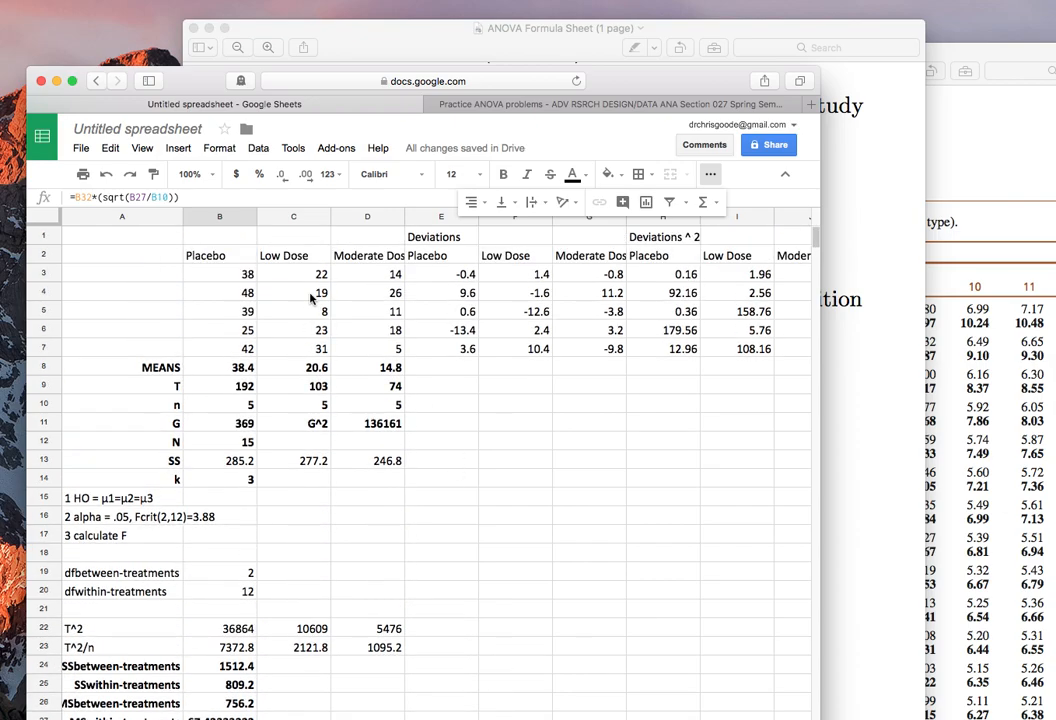
pyautogui.click(449, 497)
pyautogui.write('P-LD')
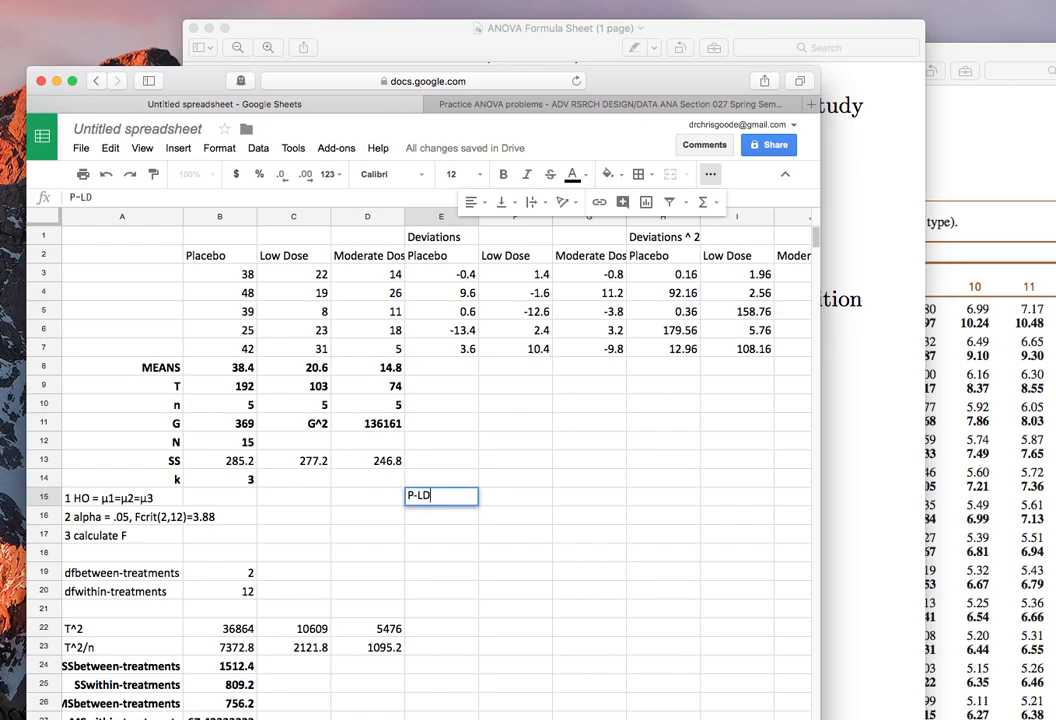
pyautogui.press('Return')
pyautogui.write('P-MD')
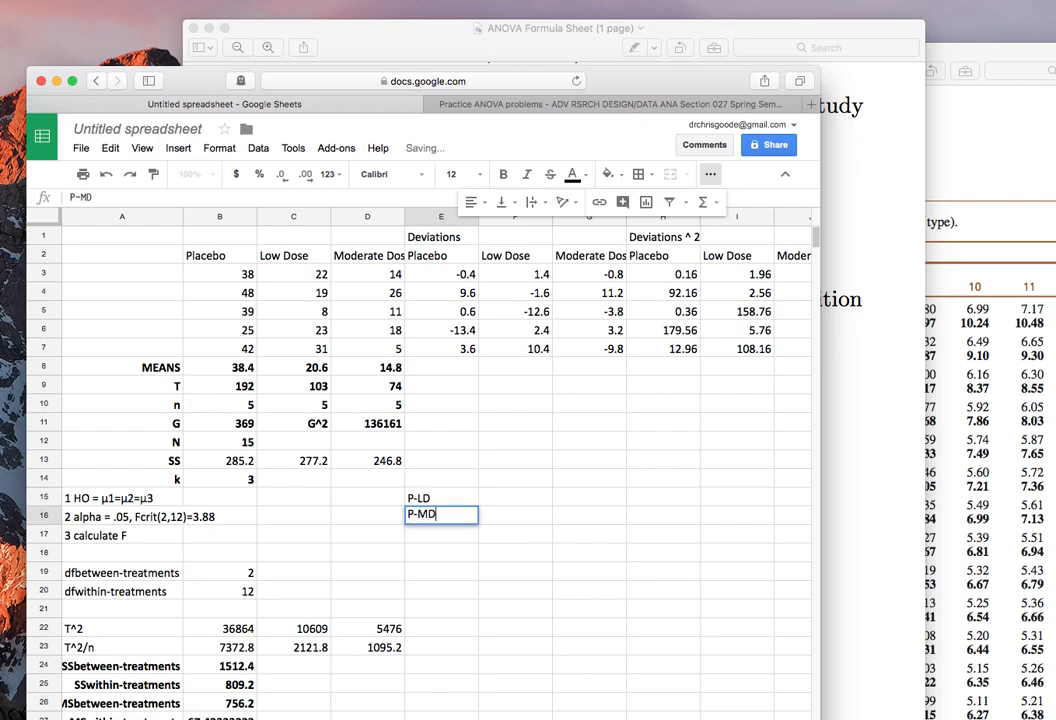
pyautogui.press('Return')
pyautogui.write('LD-MD')
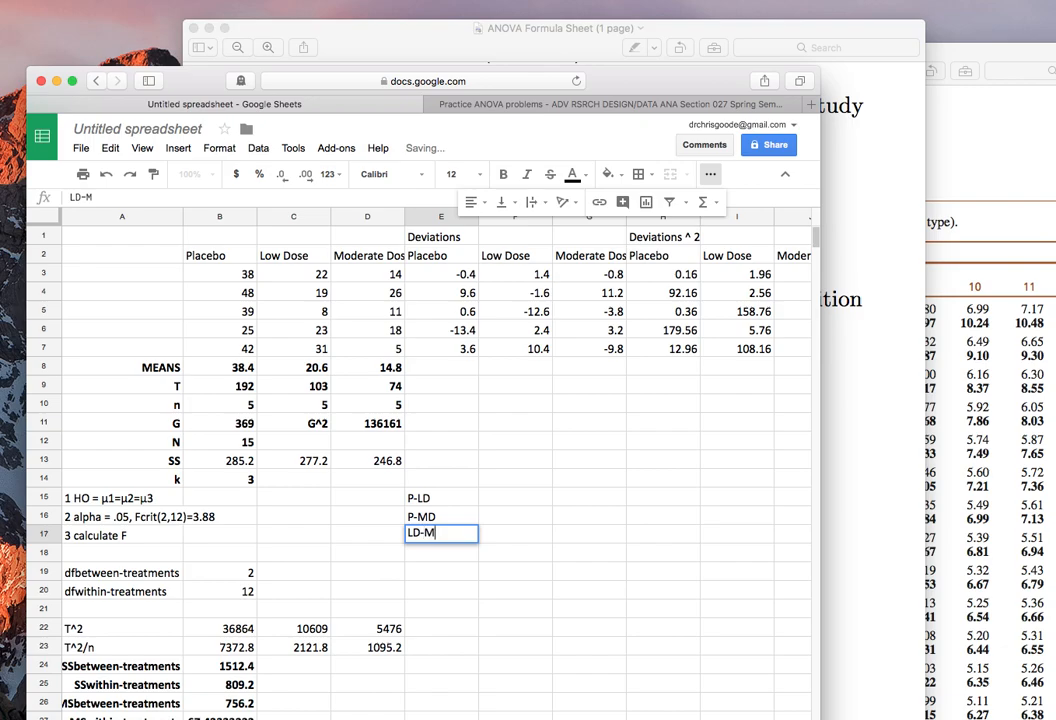
pyautogui.press('Return')
# Calculate the Placebo minus Low Dose mean difference in cell F15 with =B8-C8.
pyautogui.press('Up')
pyautogui.press('Right')
pyautogui.press('Up')
pyautogui.press('Up')
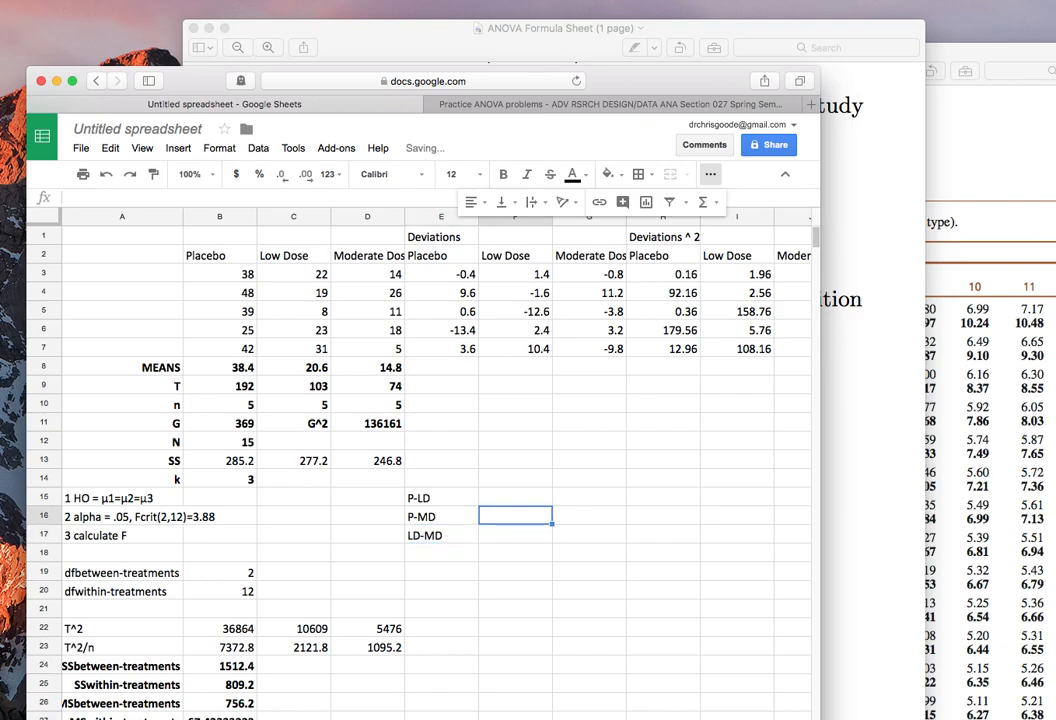
pyautogui.write('=')
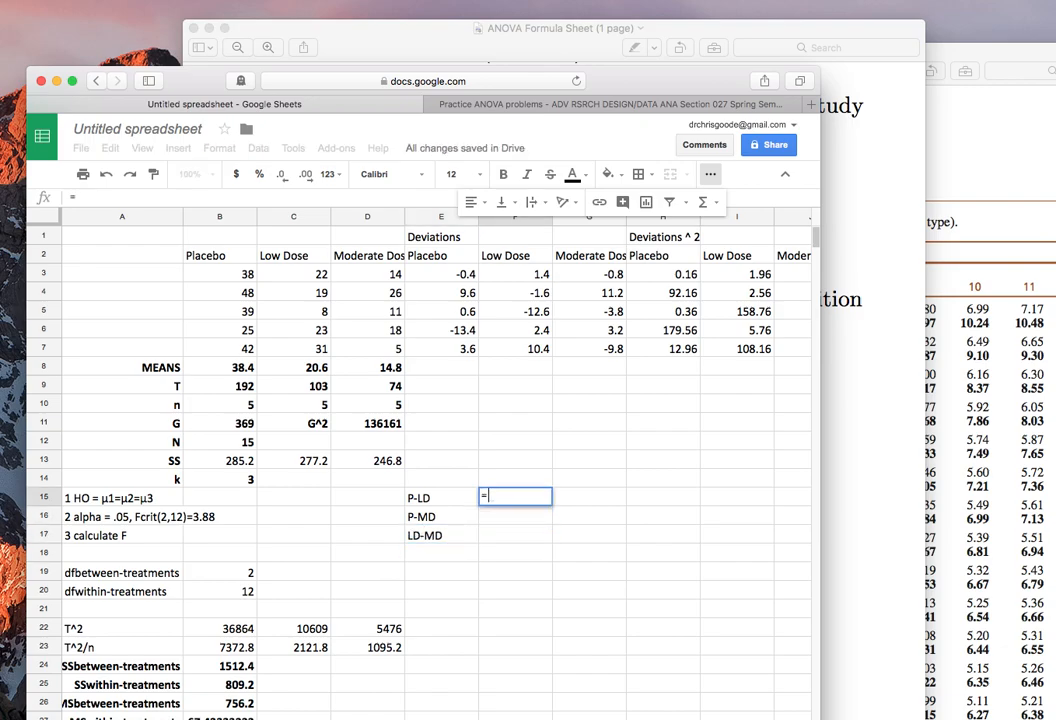
pyautogui.click(241, 369)
pyautogui.write('-')
pyautogui.click(294, 369)
pyautogui.press('Return')
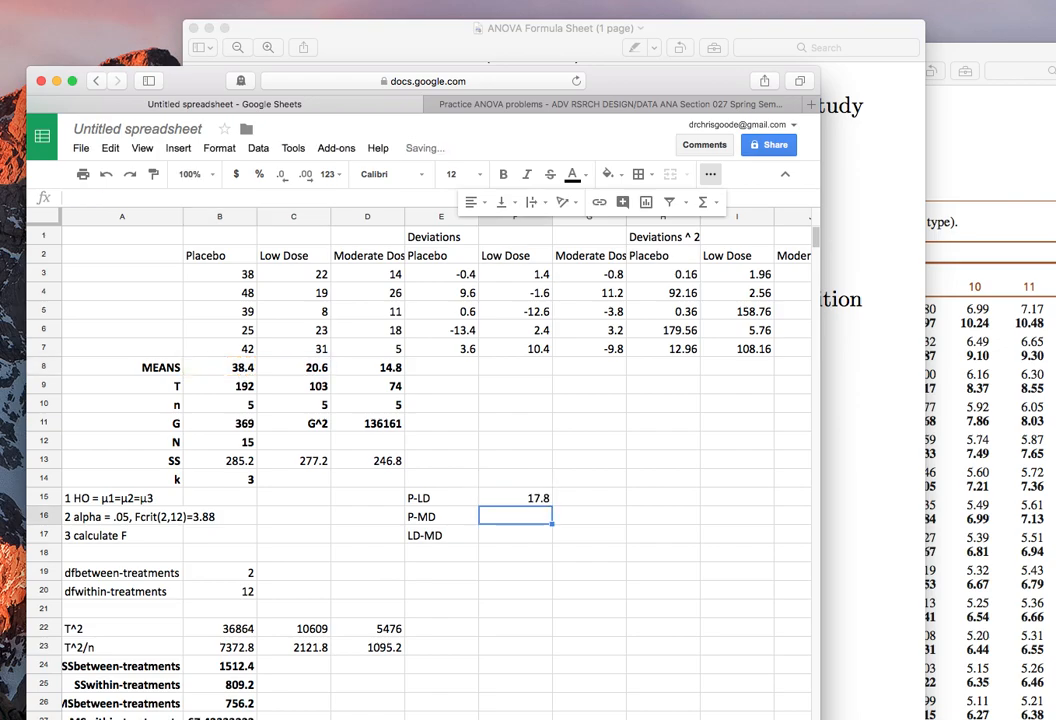
# Calculate the Placebo minus Moderate Dose mean difference in cell F16 with =B8-D8.
pyautogui.write('=')
pyautogui.click(222, 370)
pyautogui.write('-')
pyautogui.click(356, 368)
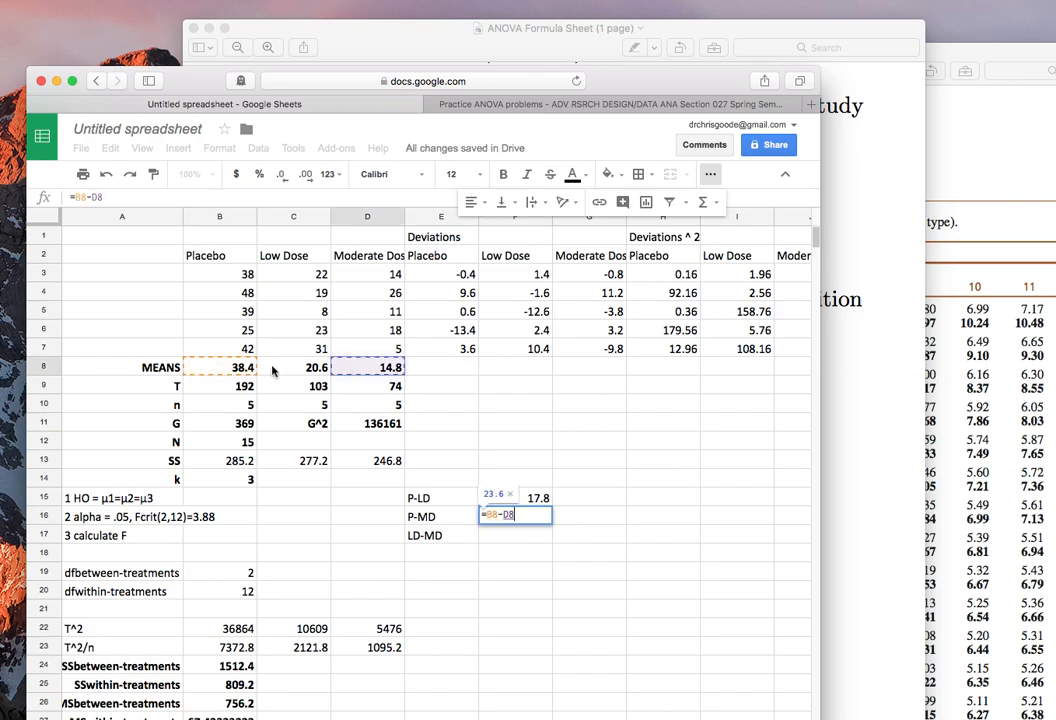
pyautogui.press('Return')
# Calculate the Low Dose minus Moderate Dose mean difference in cell F17 with =C8-D8.
pyautogui.write('=')
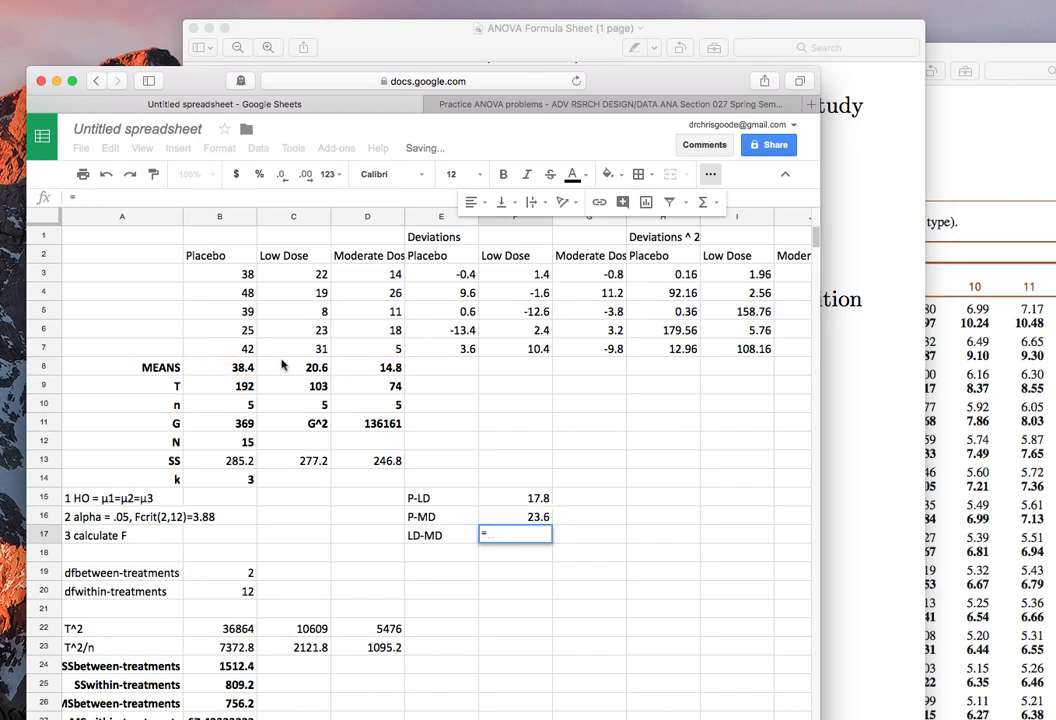
pyautogui.click(306, 372)
pyautogui.write('-')
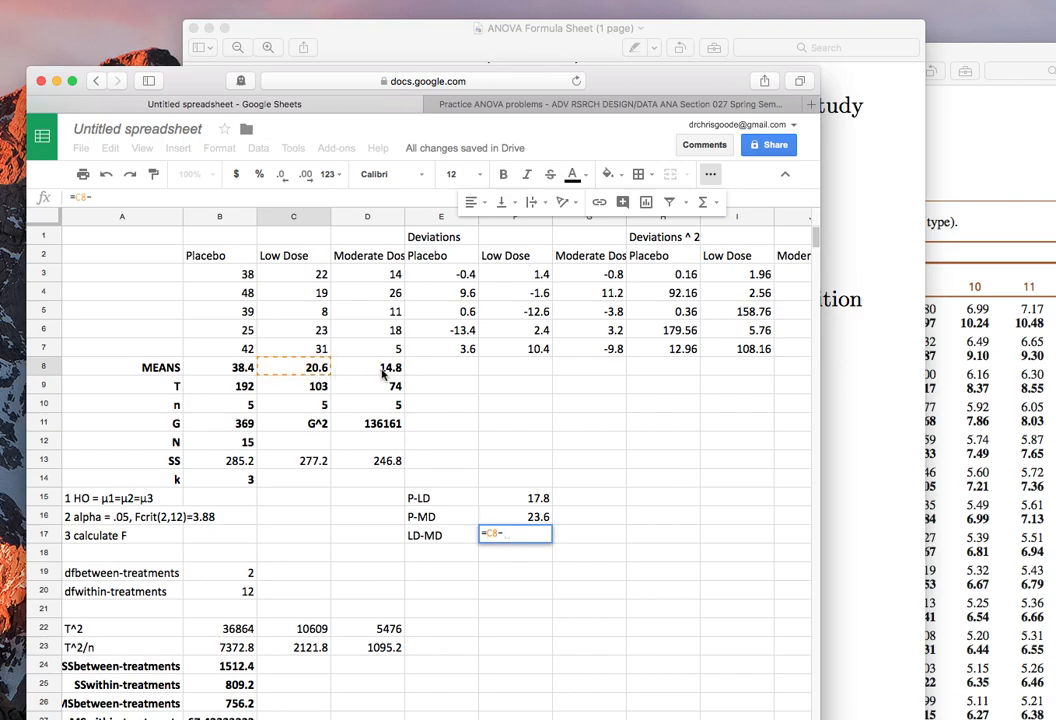
pyautogui.click(374, 372)
pyautogui.press('Return')
# Make the mean comparison labels and differences in E15:F17 bold.
pyautogui.press('Up')
pyautogui.press('Left')
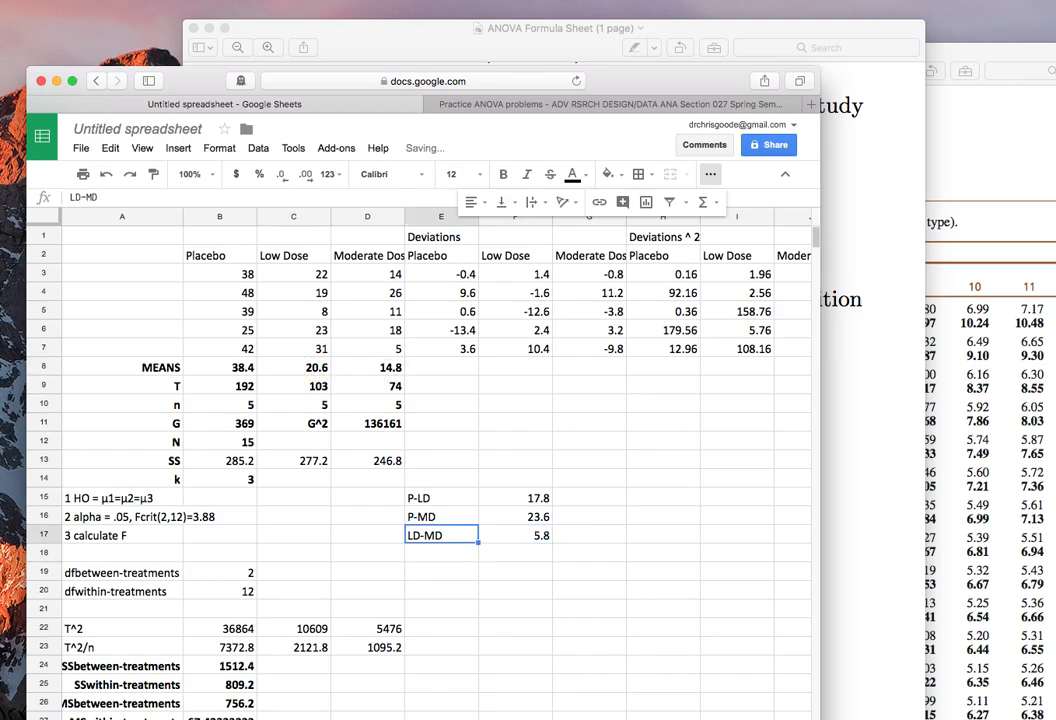
pyautogui.press('Right')
pyautogui.press('Up')
pyautogui.press('Up')
pyautogui.hotkey('shift', 'Left')
pyautogui.hotkey('shift', 'Down')
pyautogui.hotkey('shift', 'Down')
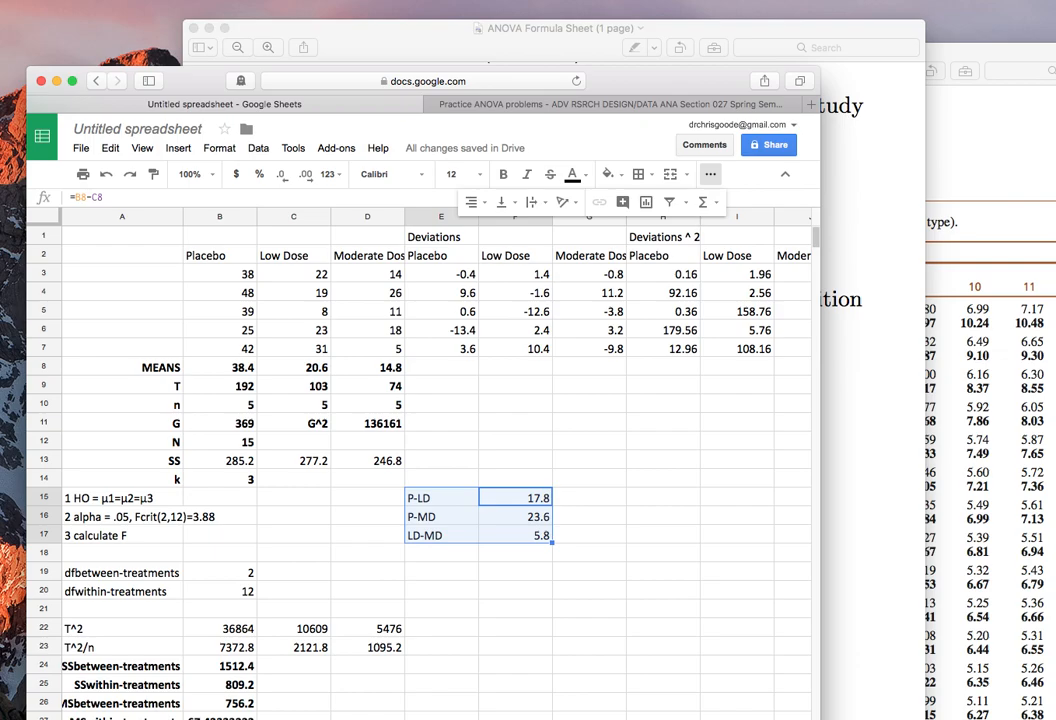
pyautogui.press('super+n')
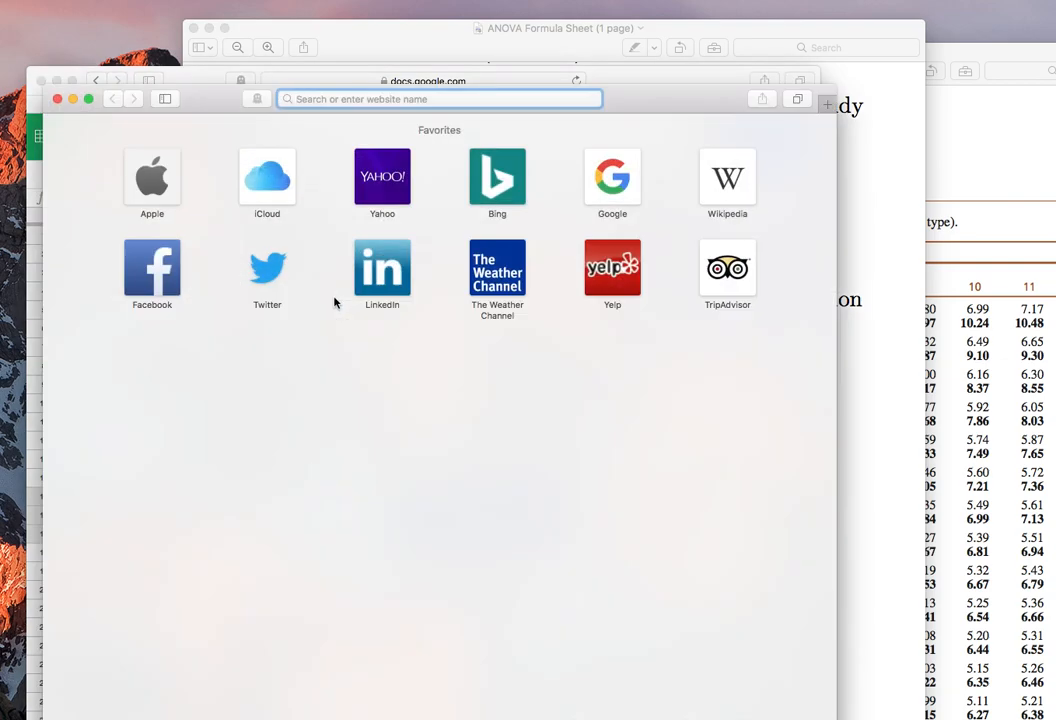
pyautogui.press('super+w')
pyautogui.press('super+b')
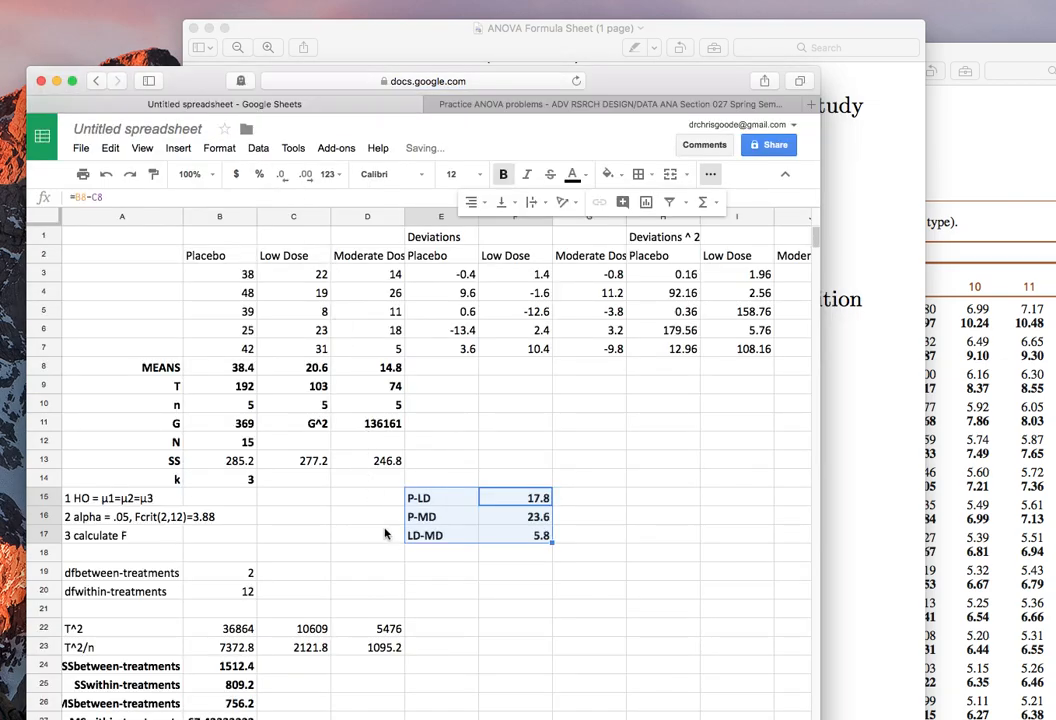
# Compare the mean differences with the HSD in B33 and mark G15 and G16 with "*" and G17 with "n.s.".
pyautogui.click(432, 556)
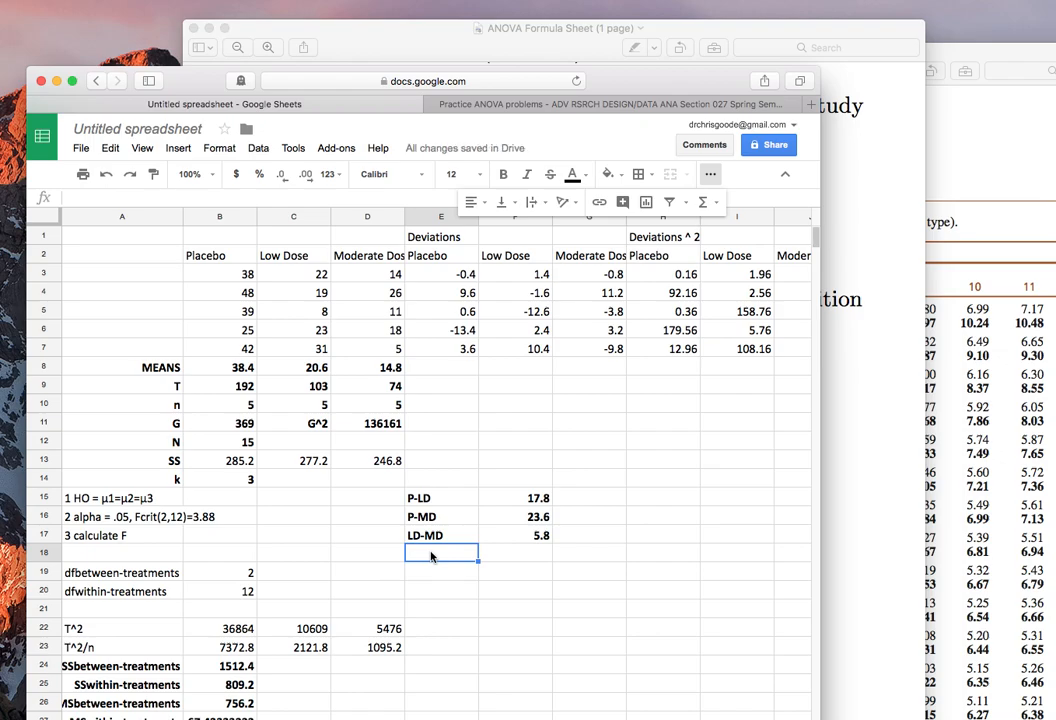
pyautogui.scroll(-5, 432, 556)
pyautogui.scroll(1, 432, 556)
pyautogui.scroll(1, 432, 556)
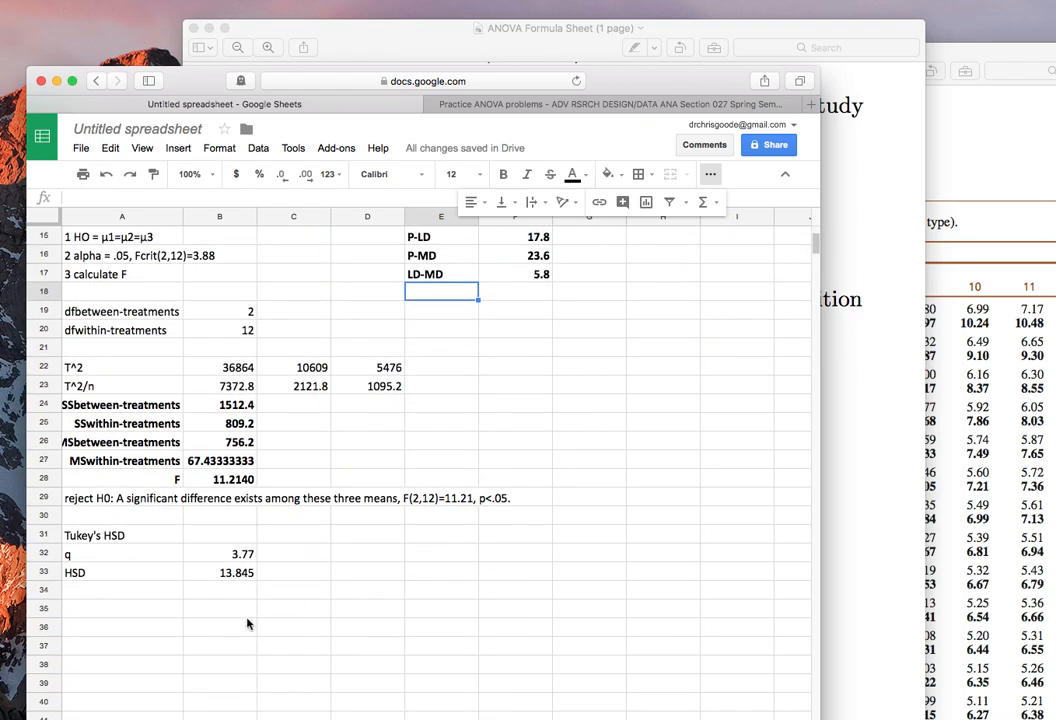
pyautogui.click(216, 573)
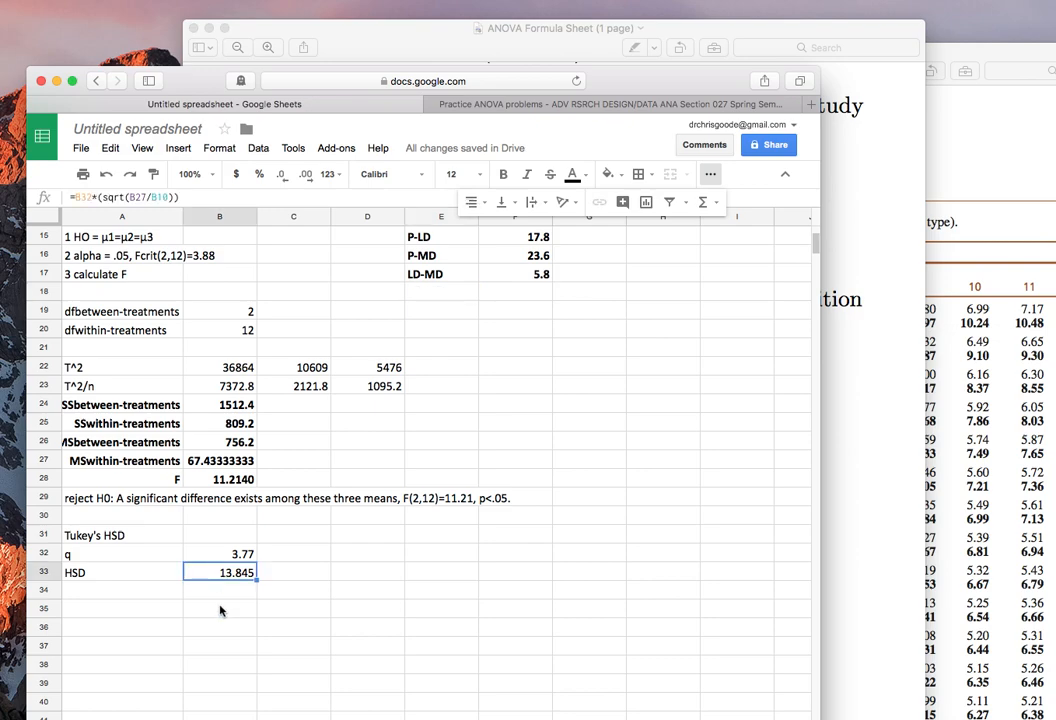
pyautogui.scroll(3, 489, 368)
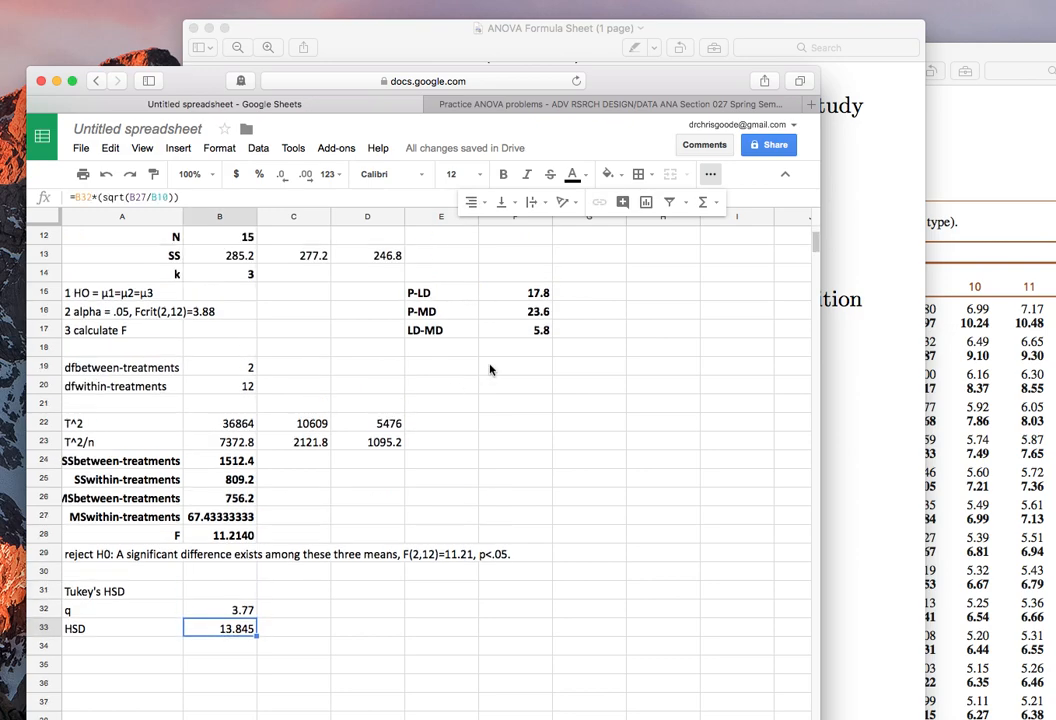
pyautogui.click(585, 293)
pyautogui.write('*')
pyautogui.press('Return')
pyautogui.write('*')
pyautogui.write('.s')
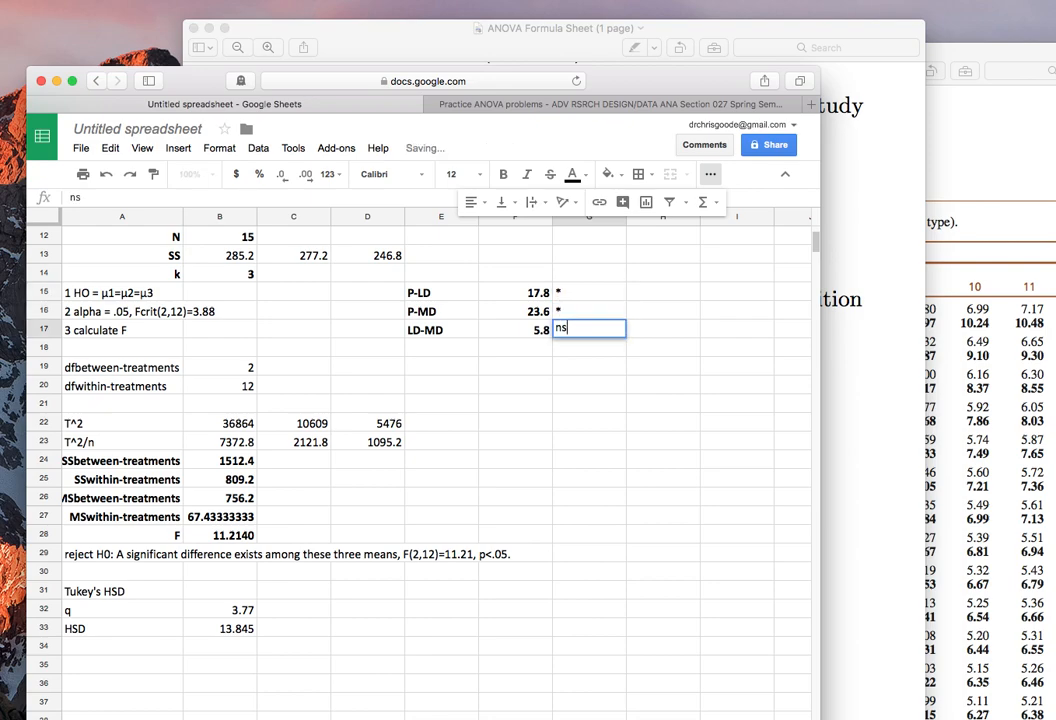
pyautogui.write('.')
pyautogui.press('Return')
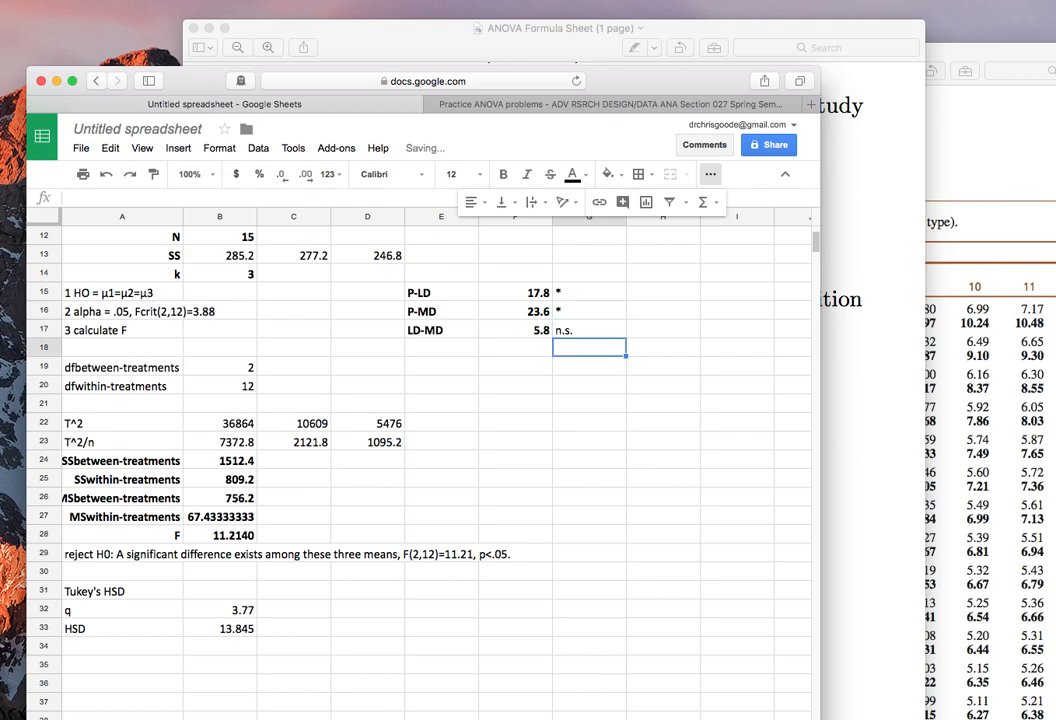
# Begin the post hoc conclusion in cell A30 with "Patients taking the low and high doses".
pyautogui.click(139, 574)
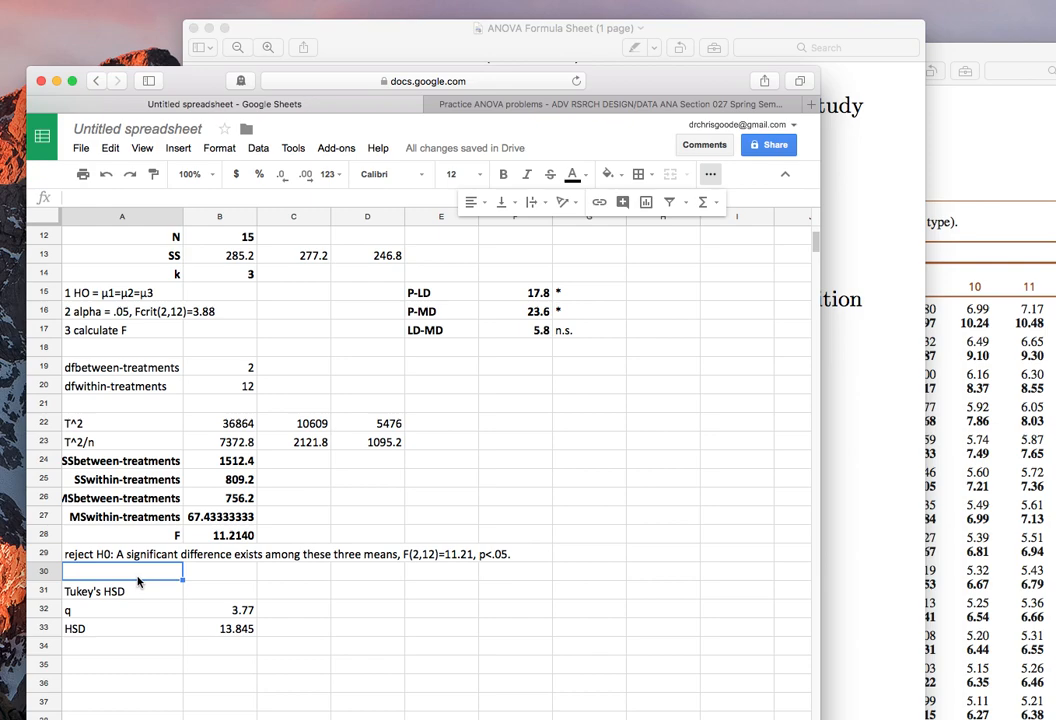
pyautogui.write('Patients taking the L')
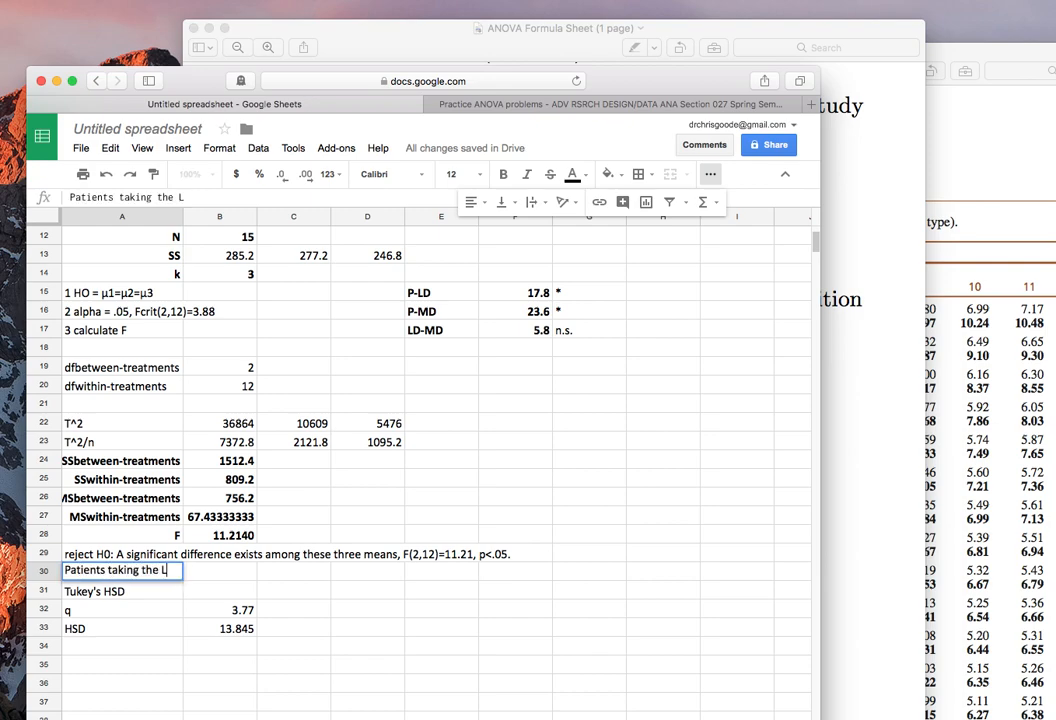
pyautogui.write('ow and Hig')
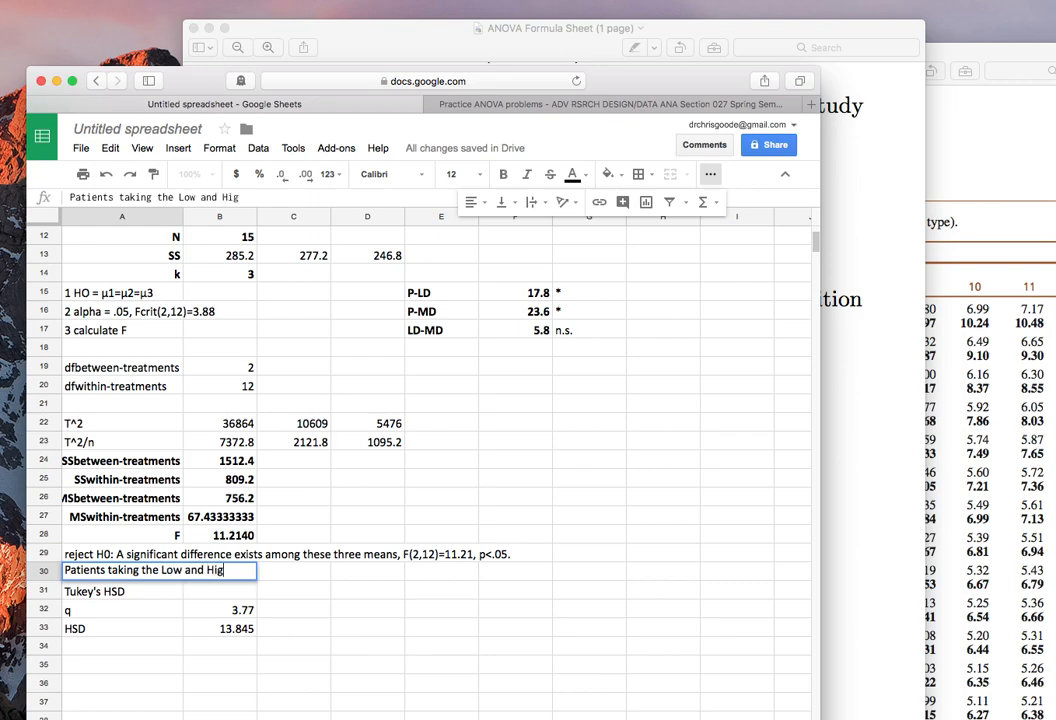
pyautogui.write('h Doses')
pyautogui.press('BackSpace')
pyautogui.press('BackSpace')
pyautogui.press('BackSpace')
pyautogui.press('BackSpace')
pyautogui.press('BackSpace')
pyautogui.press('BackSpace')
pyautogui.press('BackSpace')
pyautogui.press('BackSpace')
pyautogui.press('BackSpace')
pyautogui.press('BackSpace')
pyautogui.press('BackSpace')
pyautogui.press('BackSpace')
pyautogui.press('BackSpace')
pyautogui.press('BackSpace')
pyautogui.press('BackSpace')
pyautogui.press('BackSpace')
pyautogui.press('BackSpace')
pyautogui.press('BackSpace')
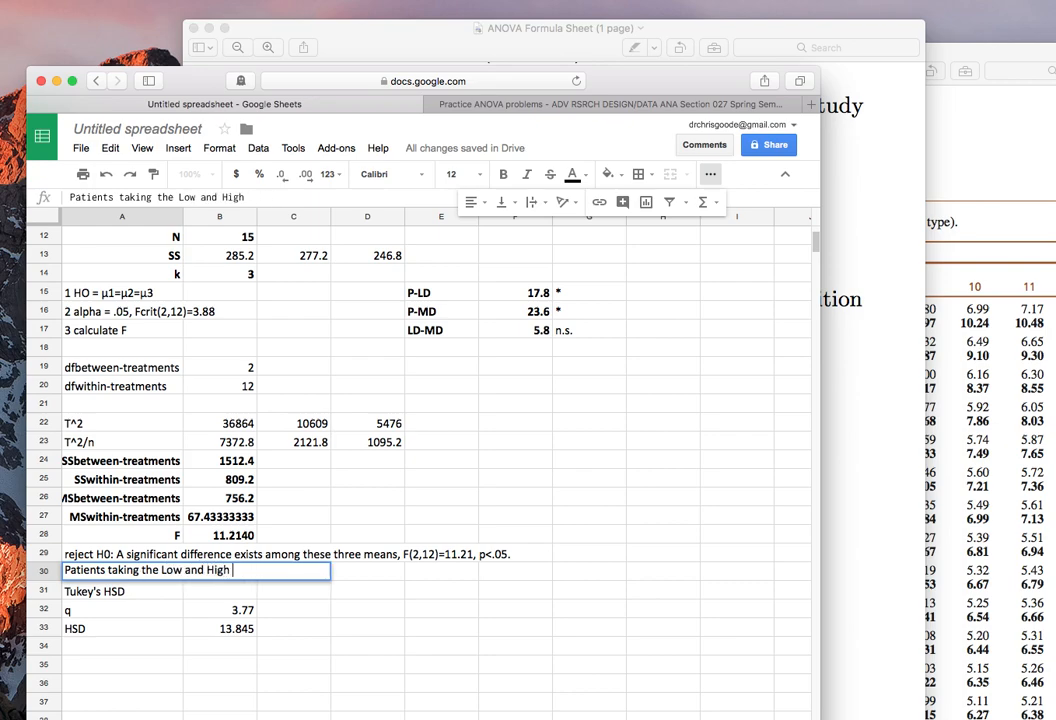
pyautogui.write('low and high doses')
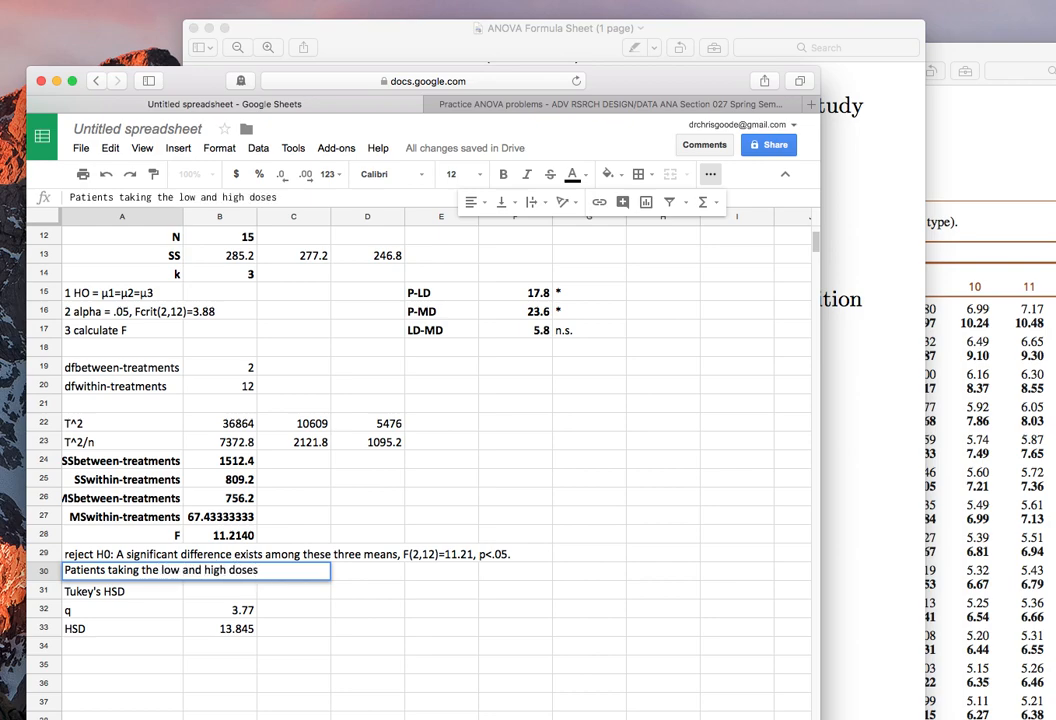
pyautogui.write(' scored significa')
# Reword the A30 conclusion to read "Patients taking the low and moderate doses of the antidepressant scored".
pyautogui.press('BackSpace')
pyautogui.press('BackSpace')
pyautogui.press('BackSpace')
pyautogui.press('BackSpace')
pyautogui.press('BackSpace')
pyautogui.press('BackSpace')
pyautogui.press('BackSpace')
pyautogui.press('BackSpace')
pyautogui.press('BackSpace')
pyautogui.press('BackSpace')
pyautogui.press('BackSpace')
pyautogui.press('BackSpace')
pyautogui.press('BackSpace')
pyautogui.press('BackSpace')
pyautogui.press('BackSpace')
pyautogui.press('BackSpace')
pyautogui.press('BackSpace')
pyautogui.press('BackSpace')
pyautogui.press('BackSpace')
pyautogui.press('BackSpace')
pyautogui.press('BackSpace')
pyautogui.press('BackSpace')
pyautogui.press('BackSpace')
pyautogui.press('BackSpace')
pyautogui.press('BackSpace')
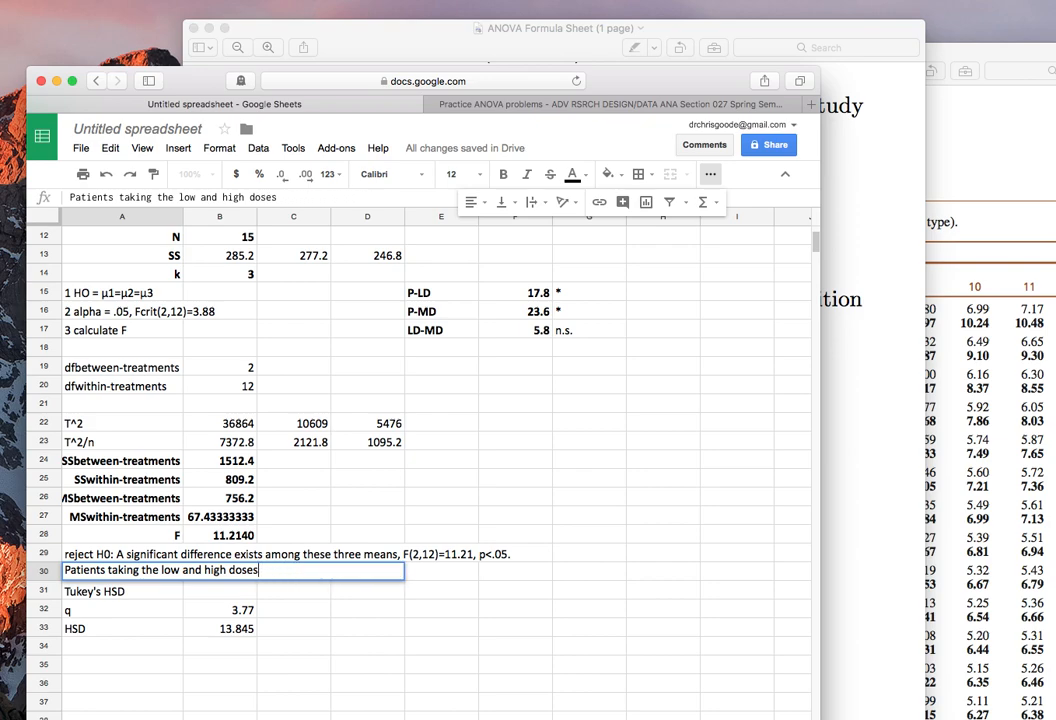
pyautogui.press('BackSpace')
pyautogui.write('moderate doses of the antidepressant scored ')
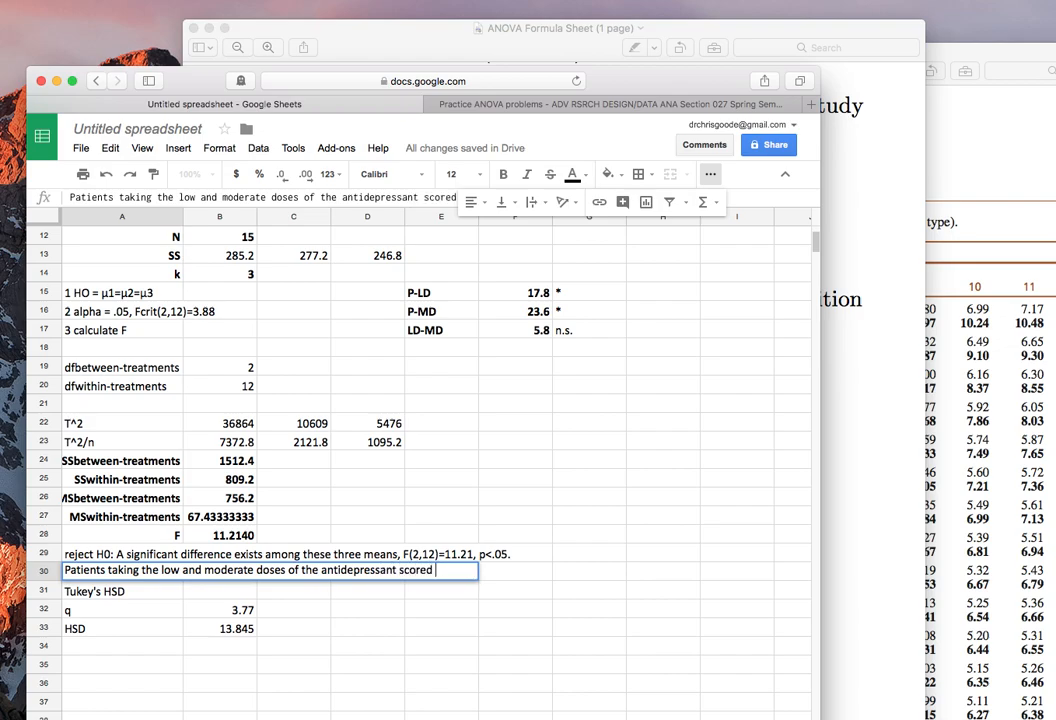
pyautogui.write('significanly ')
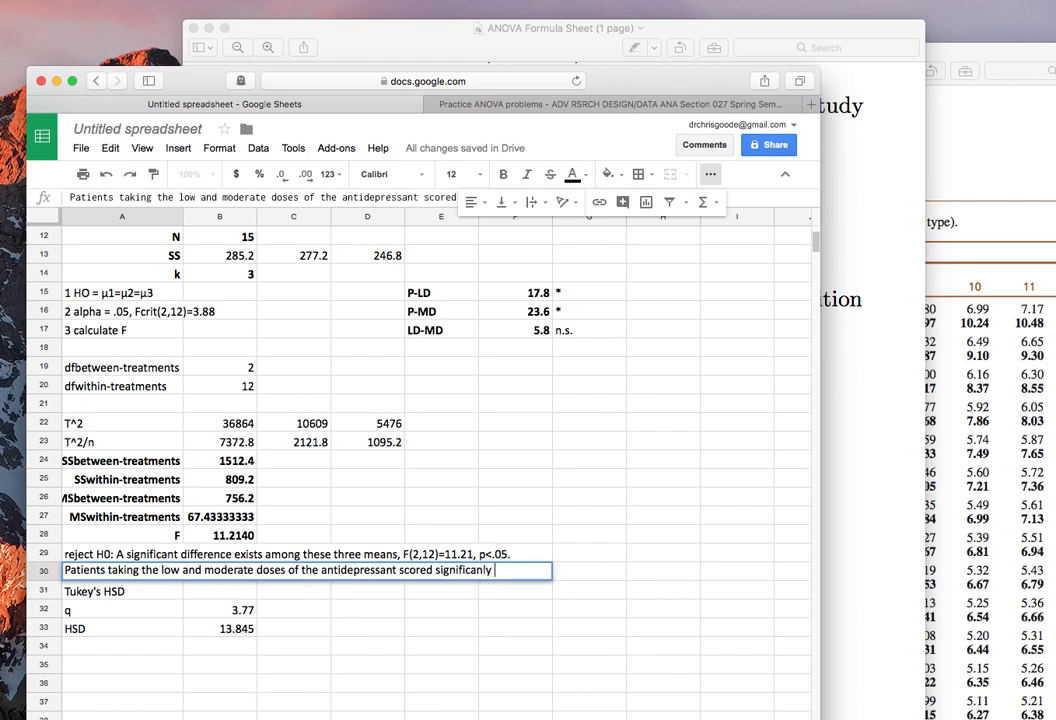
pyautogui.write('lower on a measure of depression than did those taking the placebo')
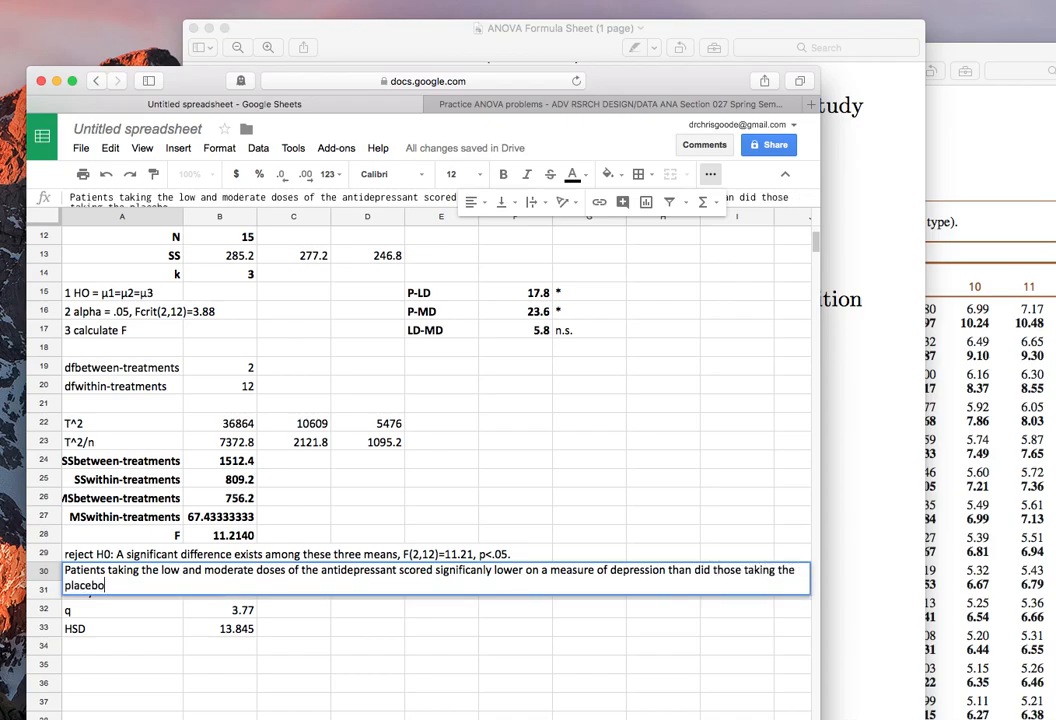
# Continue the A30 conclusion with "significanly lower on a measure of depression than did those taking the placebo, HSD=13.845.".
pyautogui.write(', HSD=13.845.')
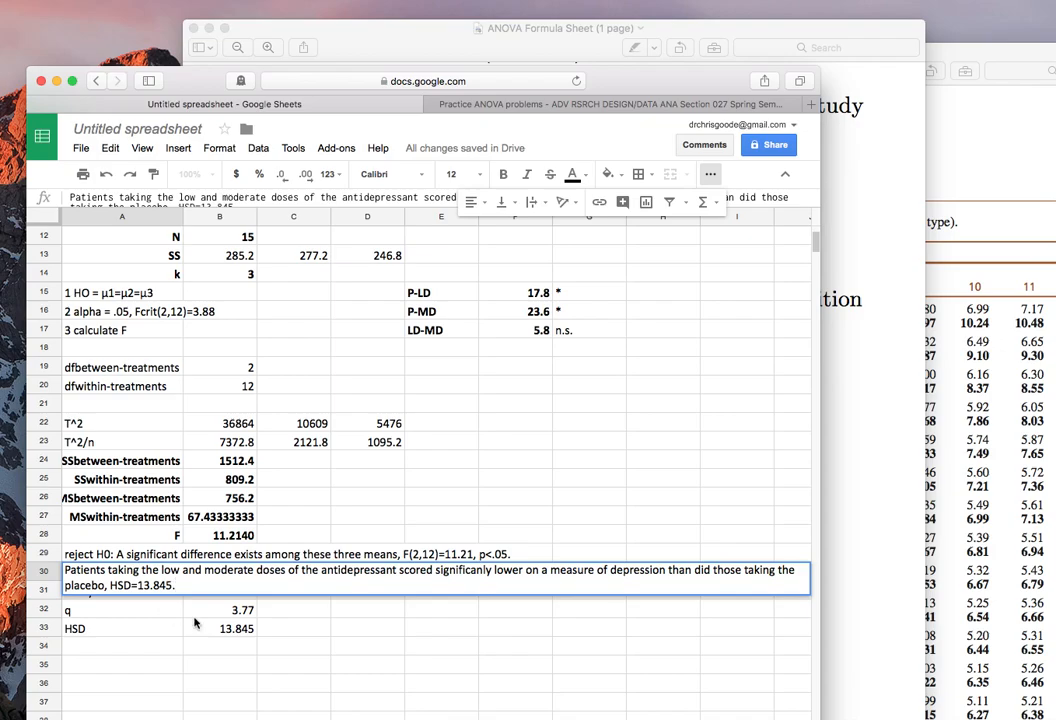
# Correct the spelling of "significantly" in the A30 conclusion and add the .05 significance level at its end.
pyautogui.click(484, 570)
pyautogui.write('t')
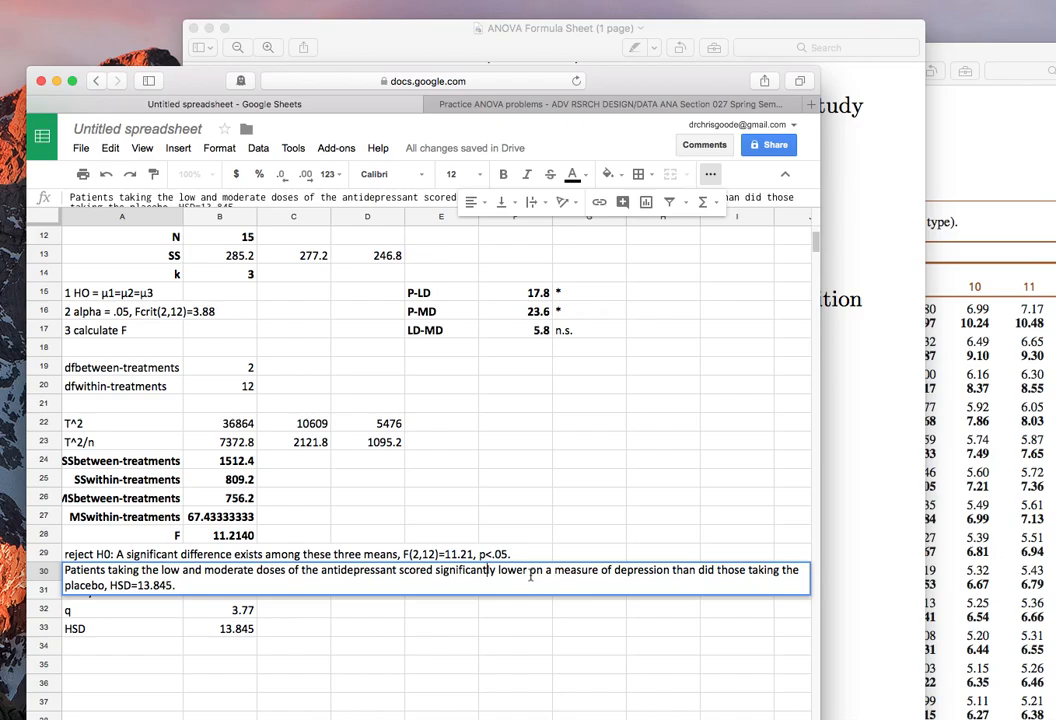
pyautogui.click(186, 584)
pyautogui.write('.05')
pyautogui.press('Return')
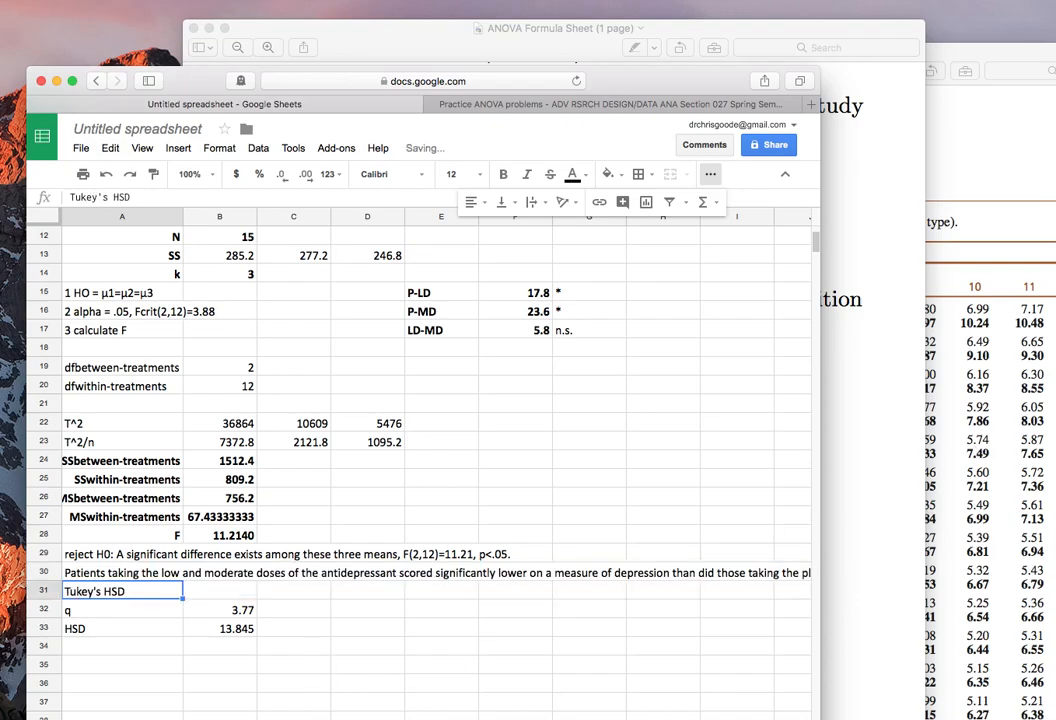